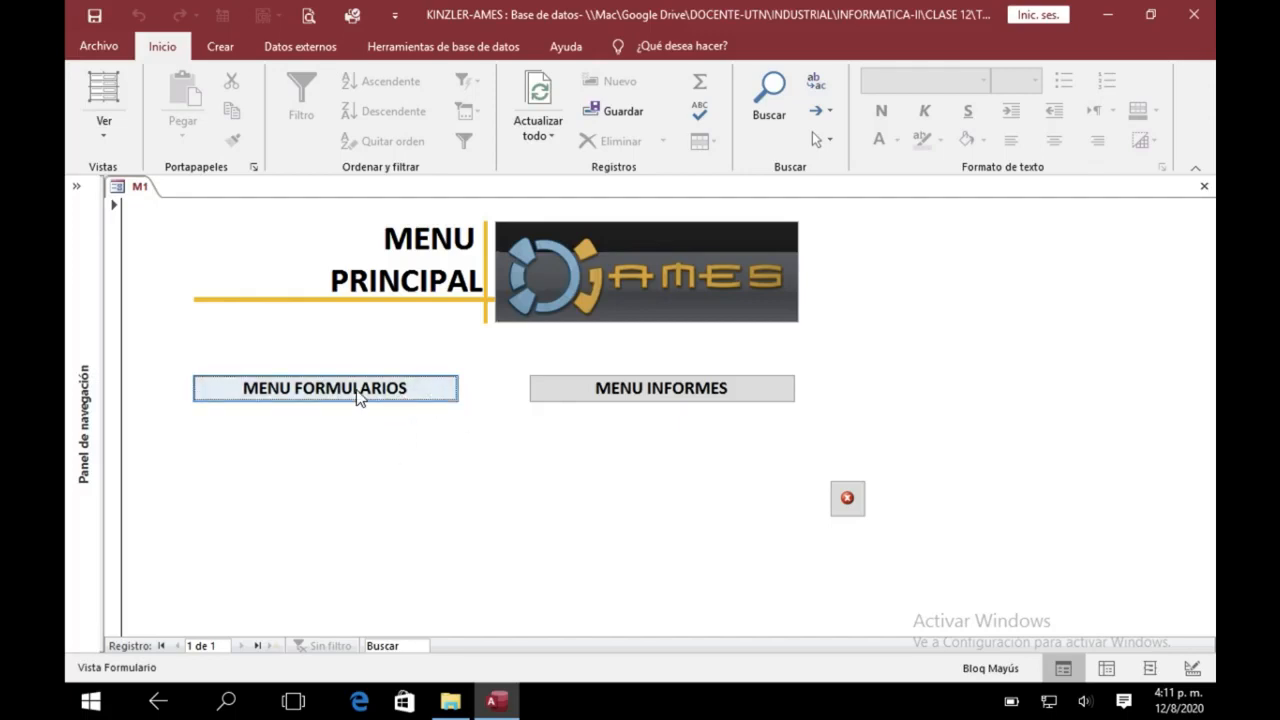
- Open the general employee form through the forms menu and view its work data and personal data pages
left_click(360, 396)
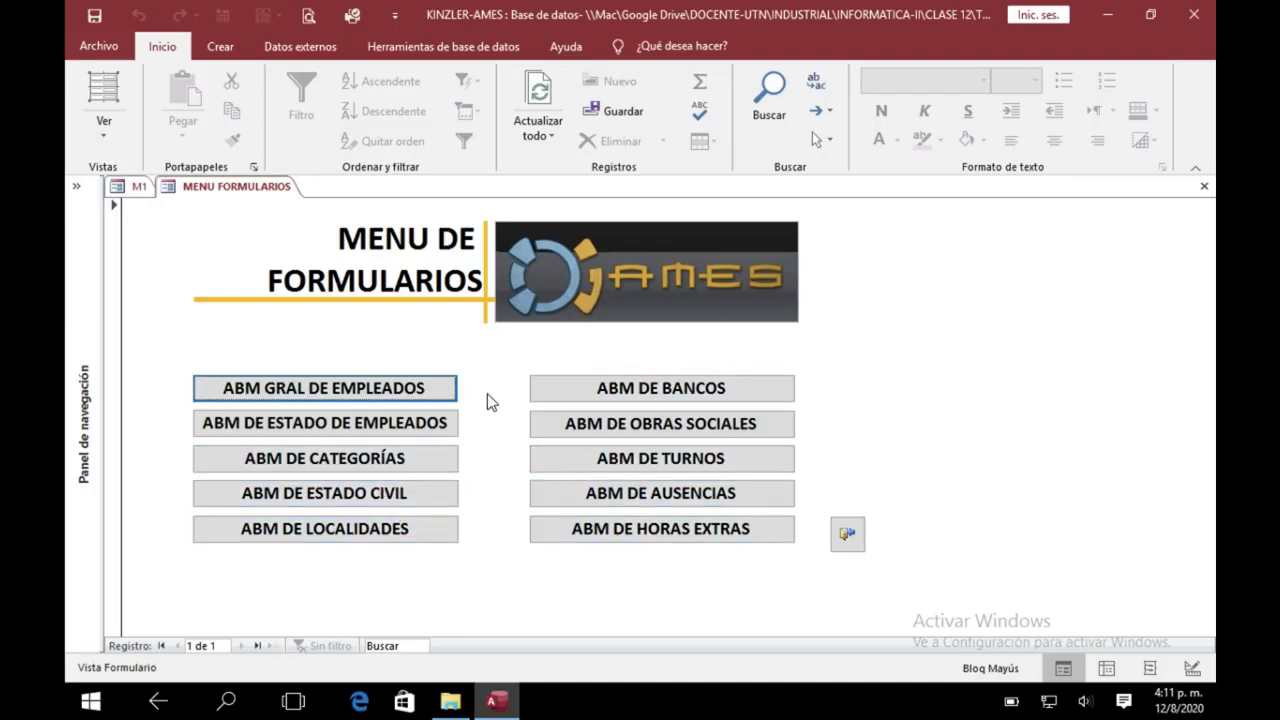
left_click(340, 393)
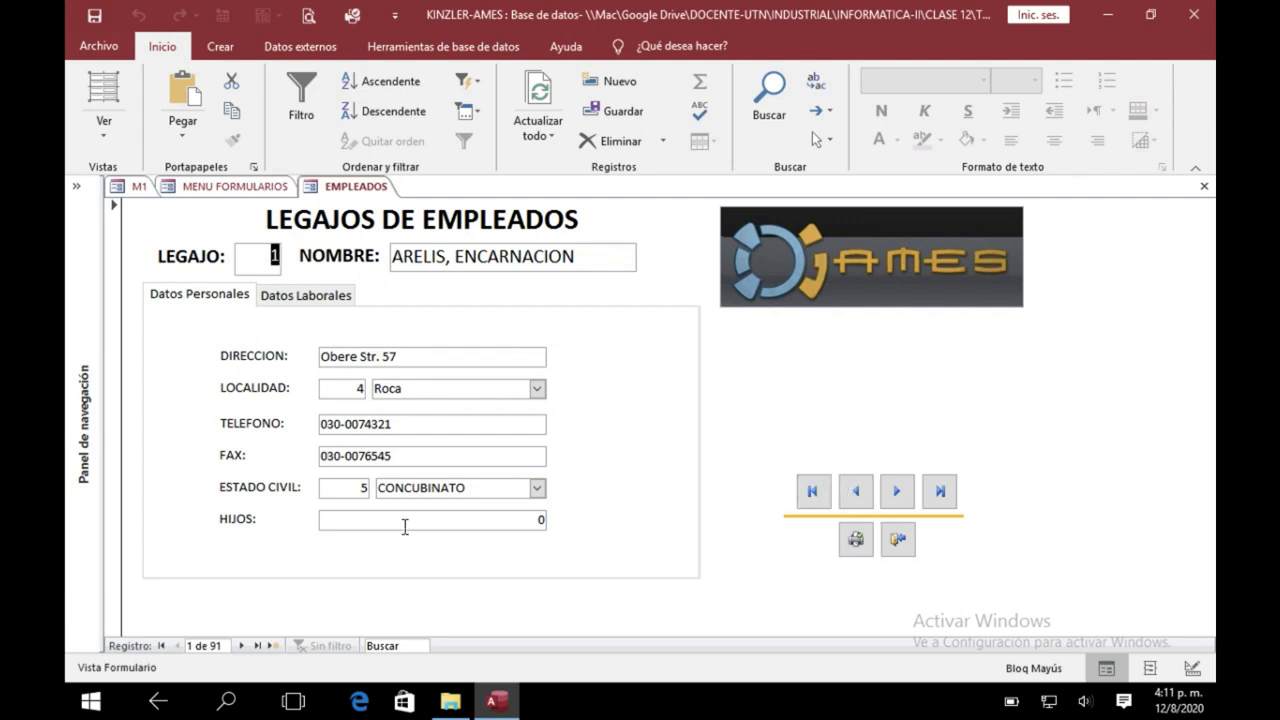
left_click(295, 298)
left_click(198, 295)
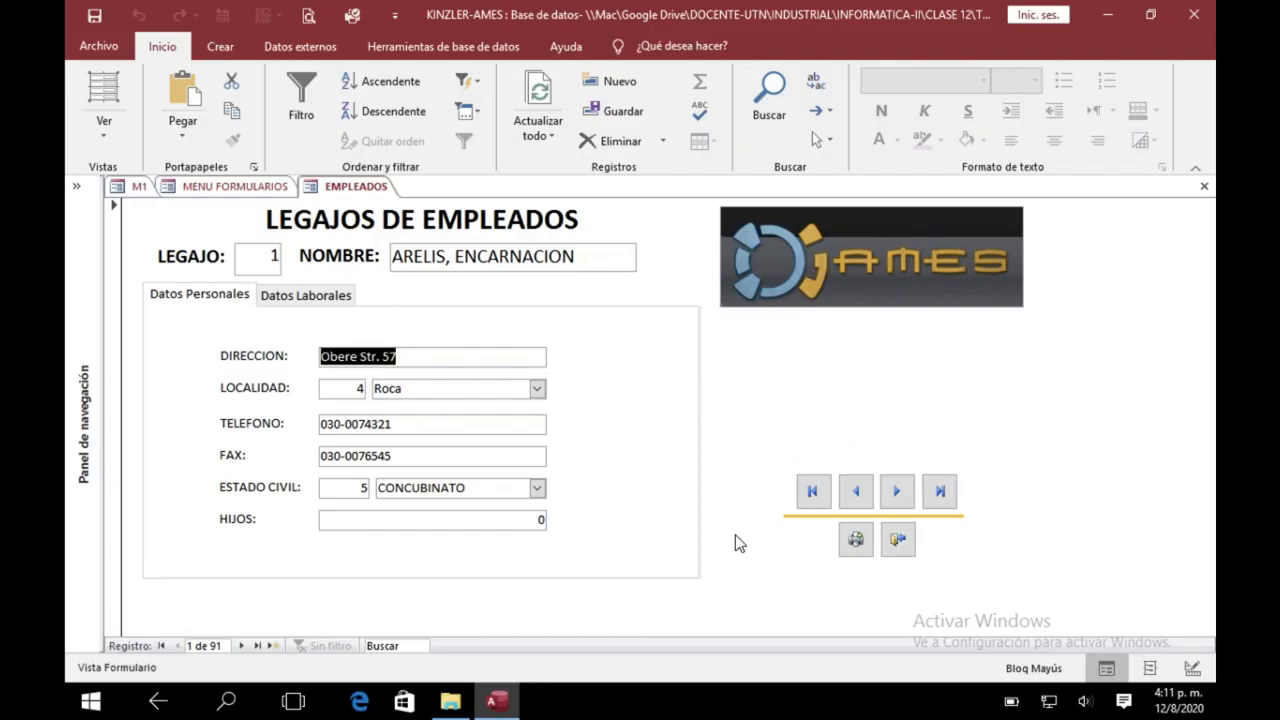
- Browse the employee records with the next, previous, first and last controls, and close the employee form and the forms menu
left_click(897, 493)
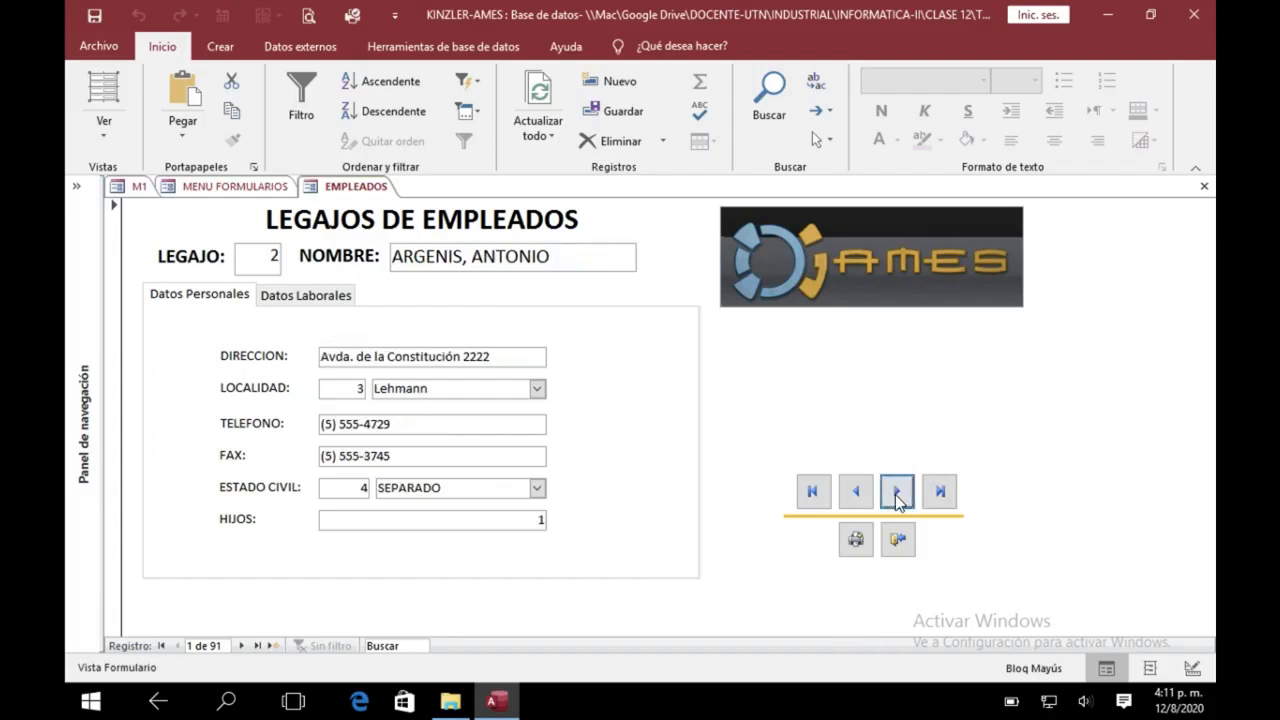
left_click(897, 493)
left_click(897, 493)
left_click(856, 490)
left_click(812, 492)
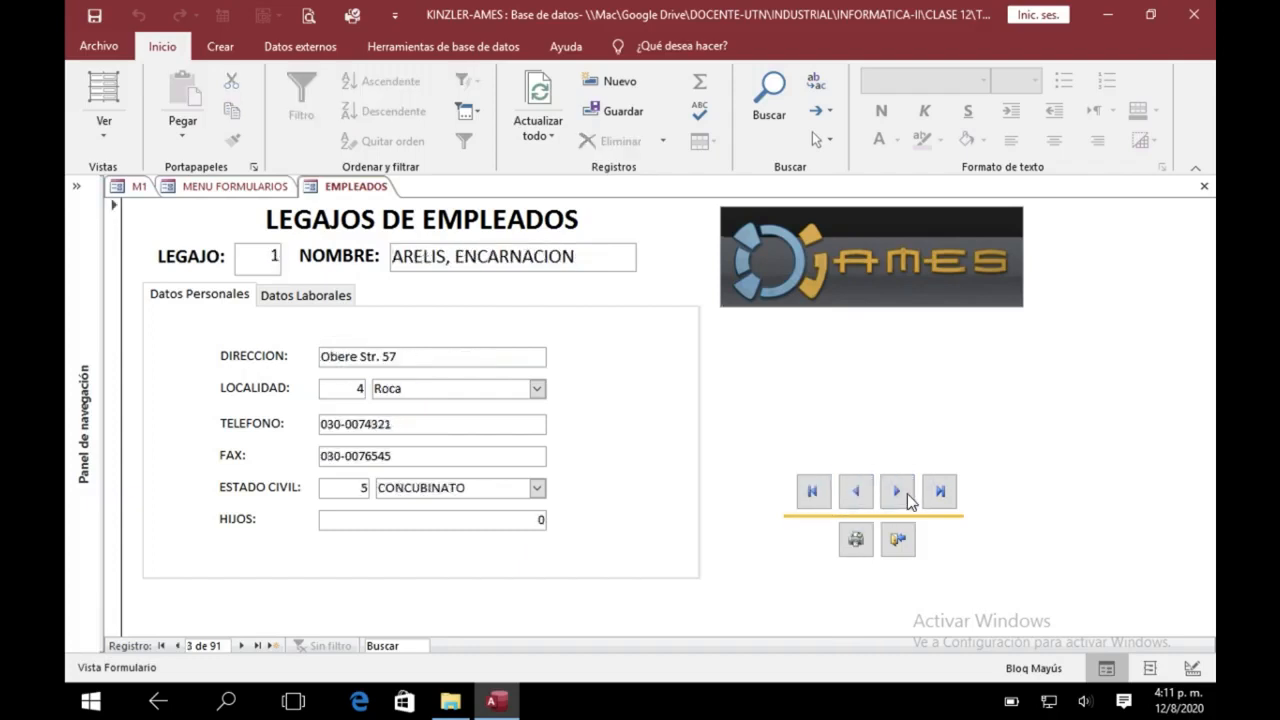
left_click(940, 495)
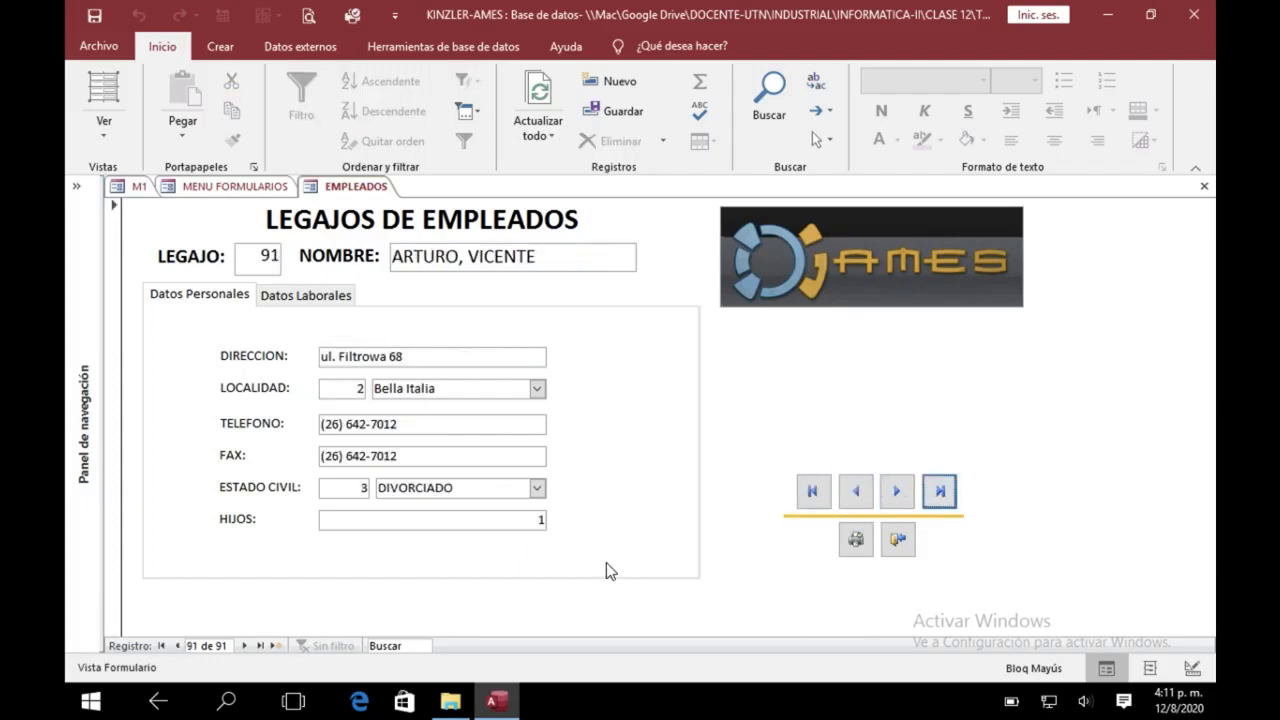
left_click(897, 541)
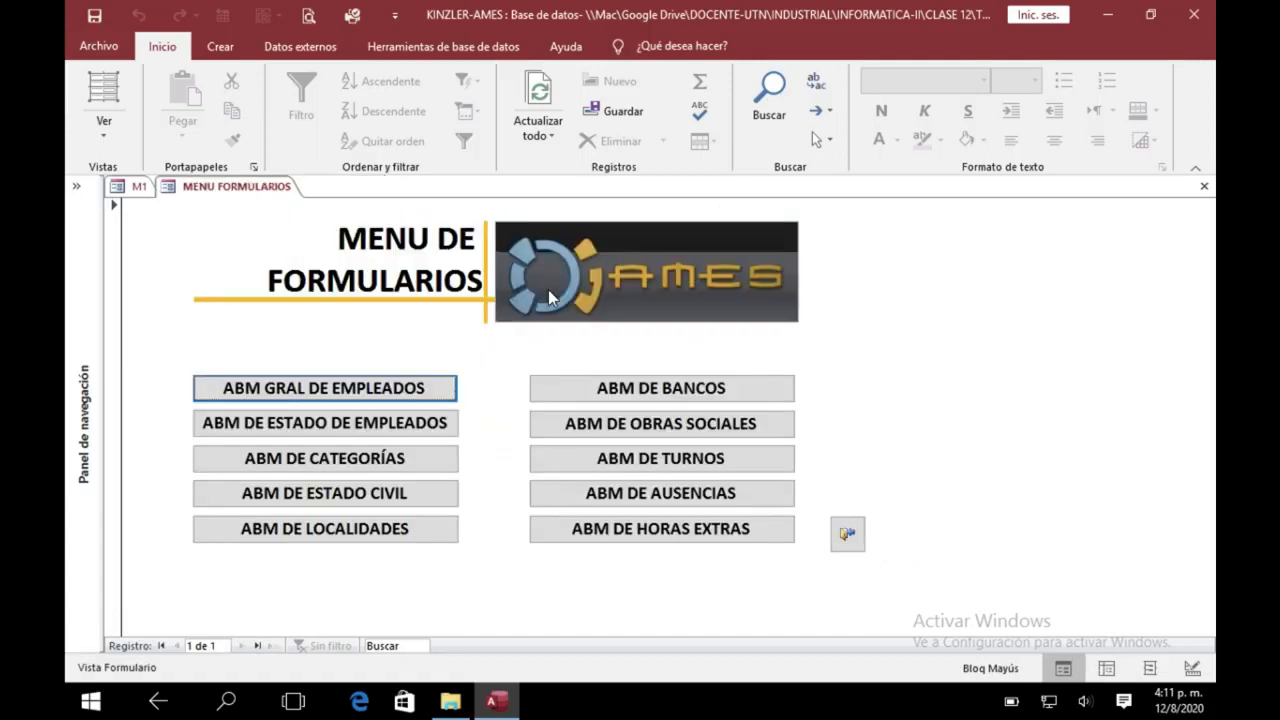
left_click(849, 538)
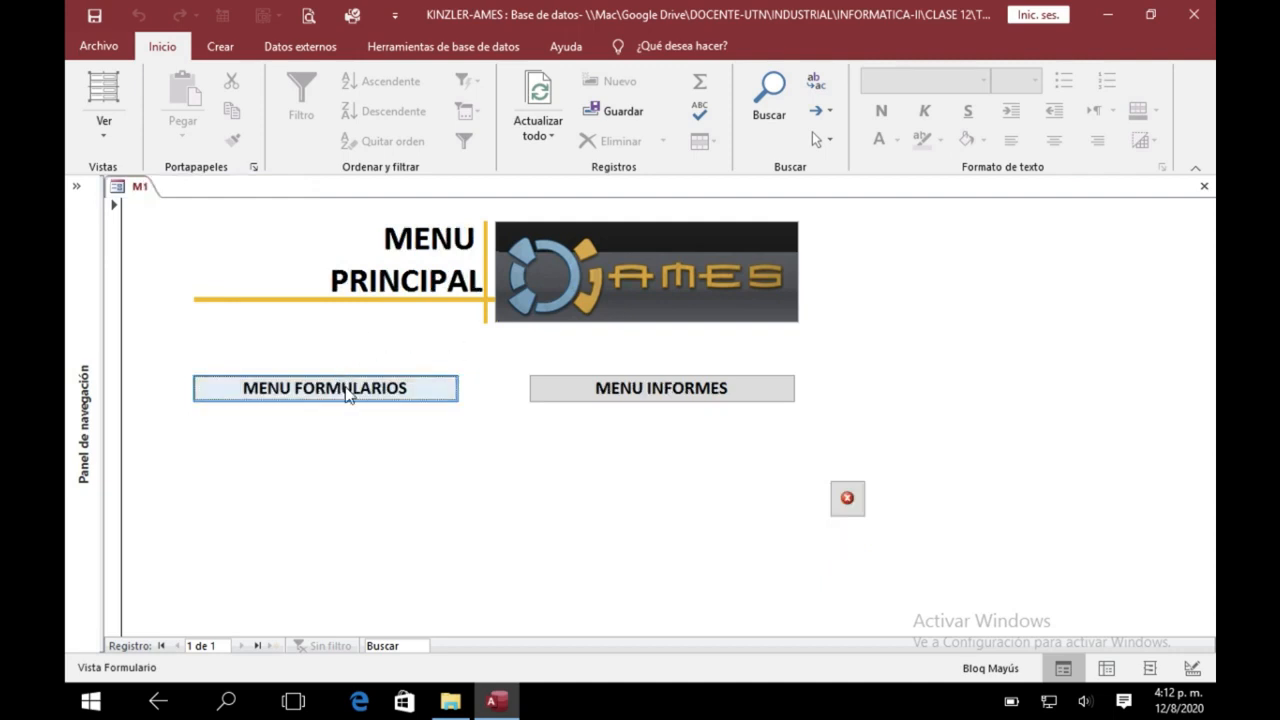
- View the reports menu, return to the main menu and open the forms menu
left_click(636, 388)
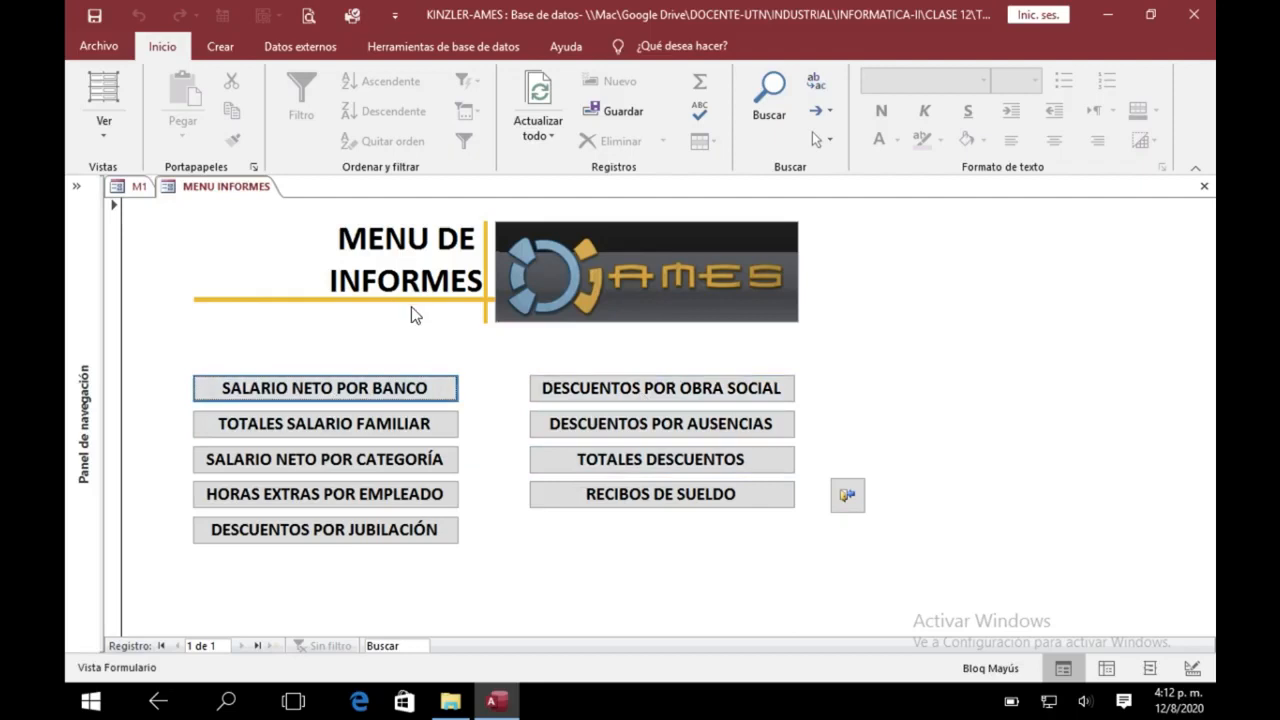
left_click(847, 495)
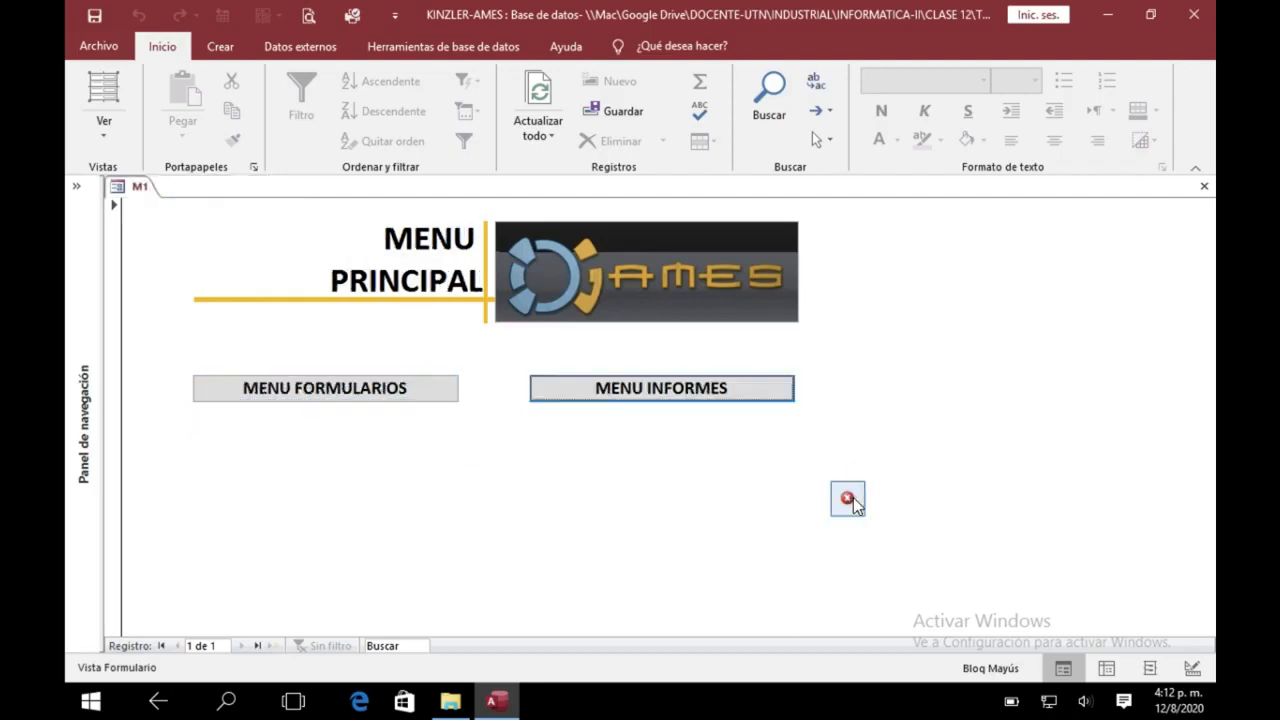
left_click(391, 388)
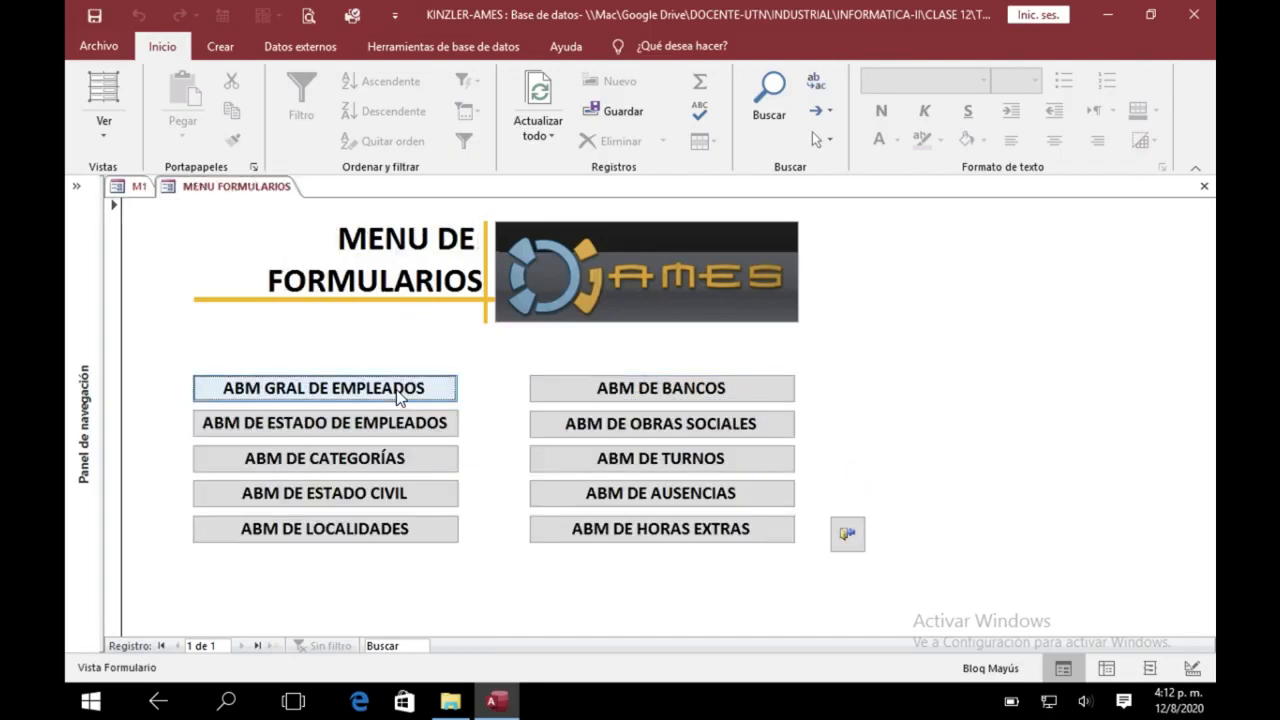
- Create a blank form in design view and widen its detail section to about 19 cm
left_click(79, 180)
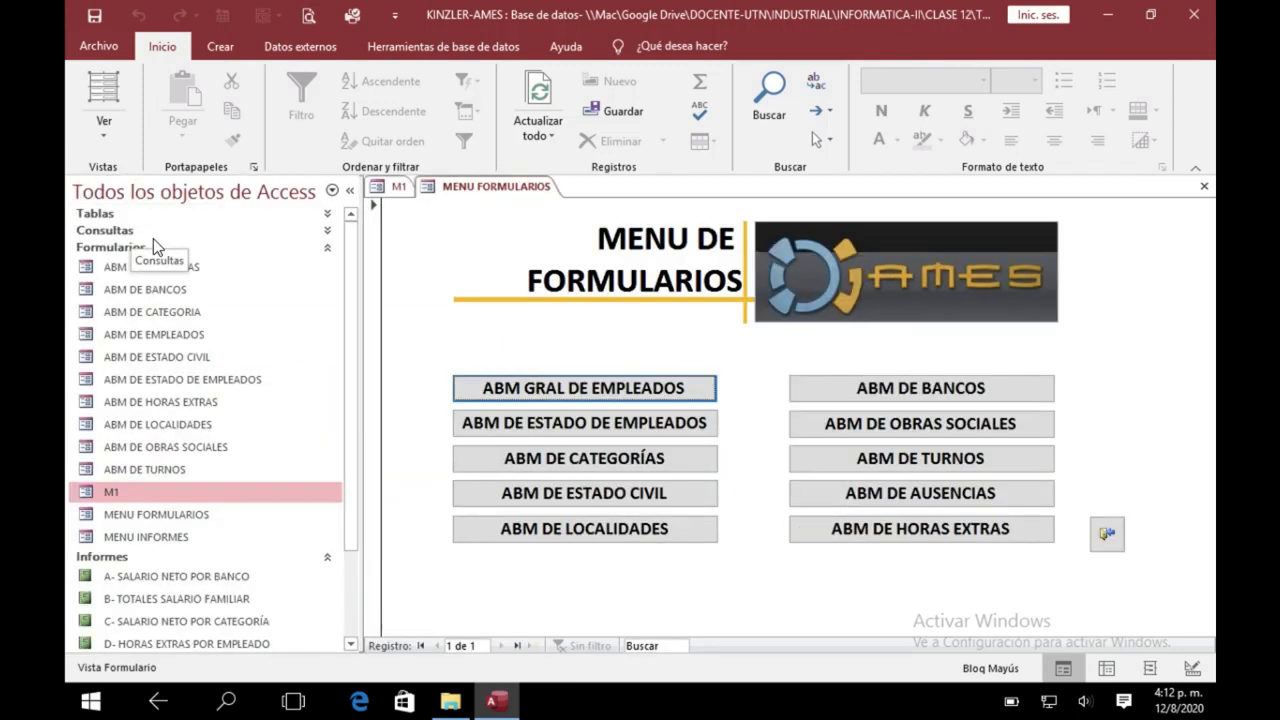
left_click(222, 49)
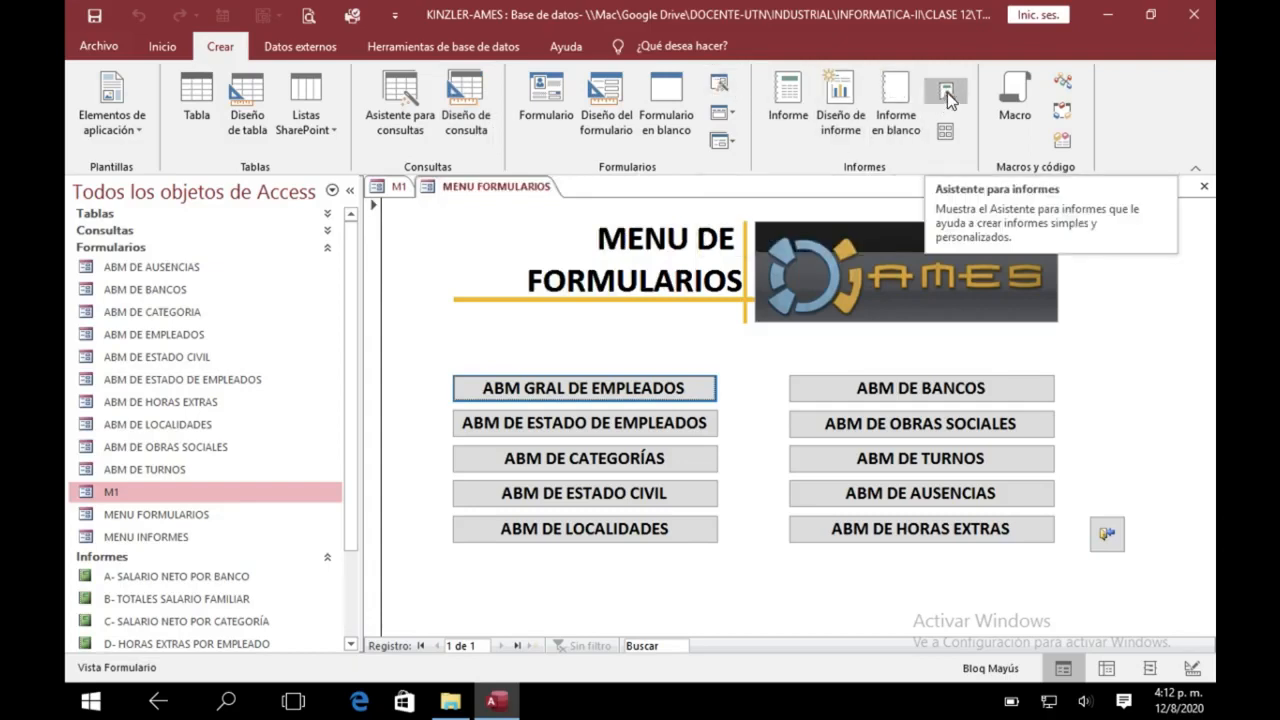
left_click(607, 117)
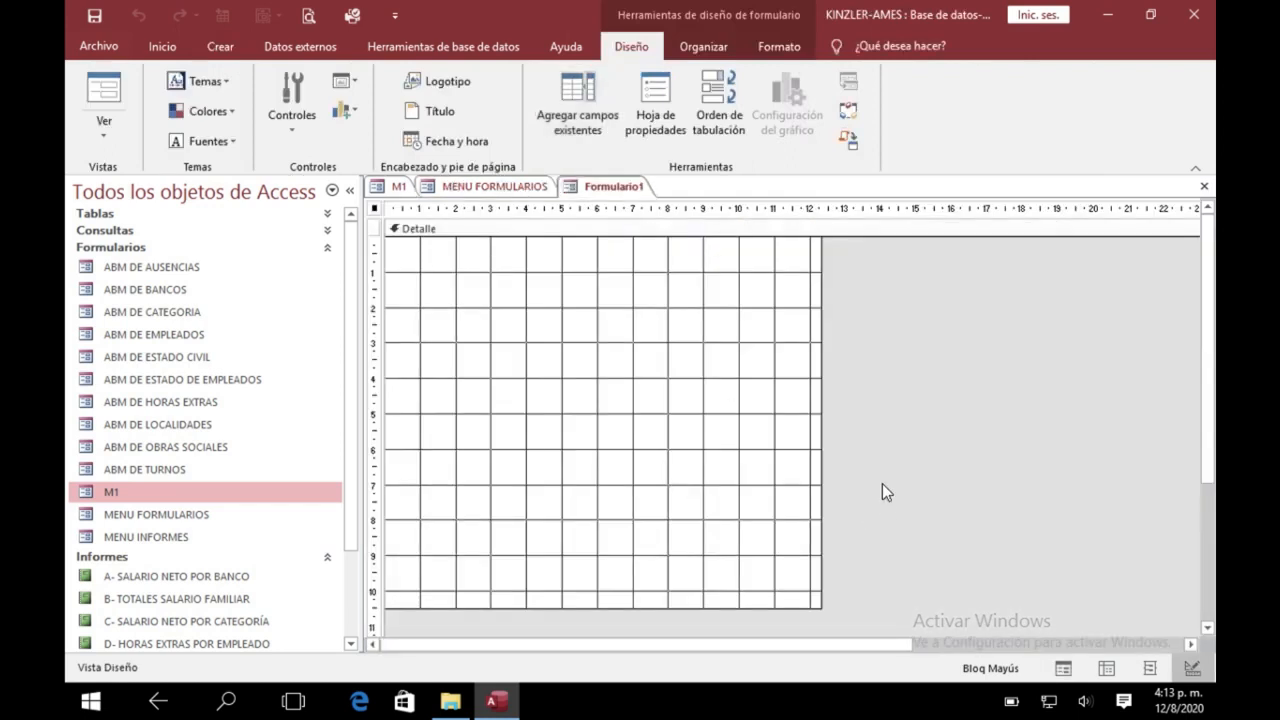
left_click_drag(821, 422, 1049, 423)
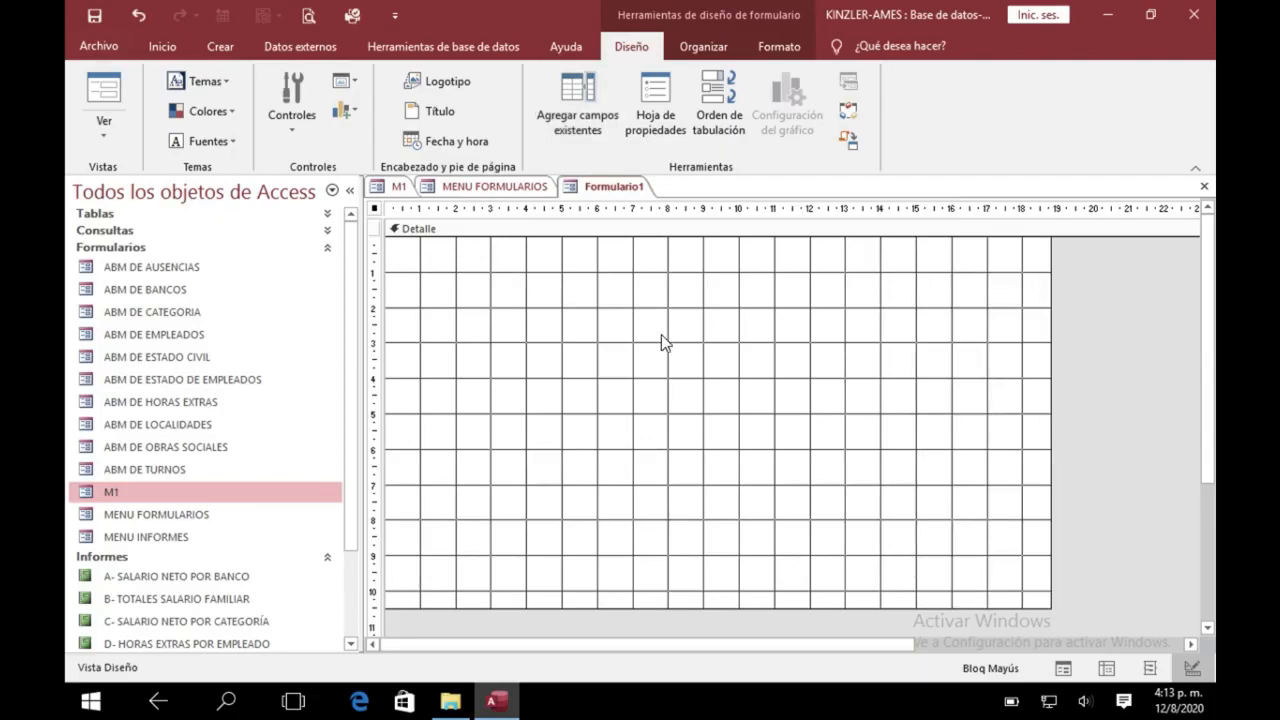
- Draw an image control about 5.3 cm wide and 1.9 cm high in the upper part of the new form's detail section
left_click(163, 49)
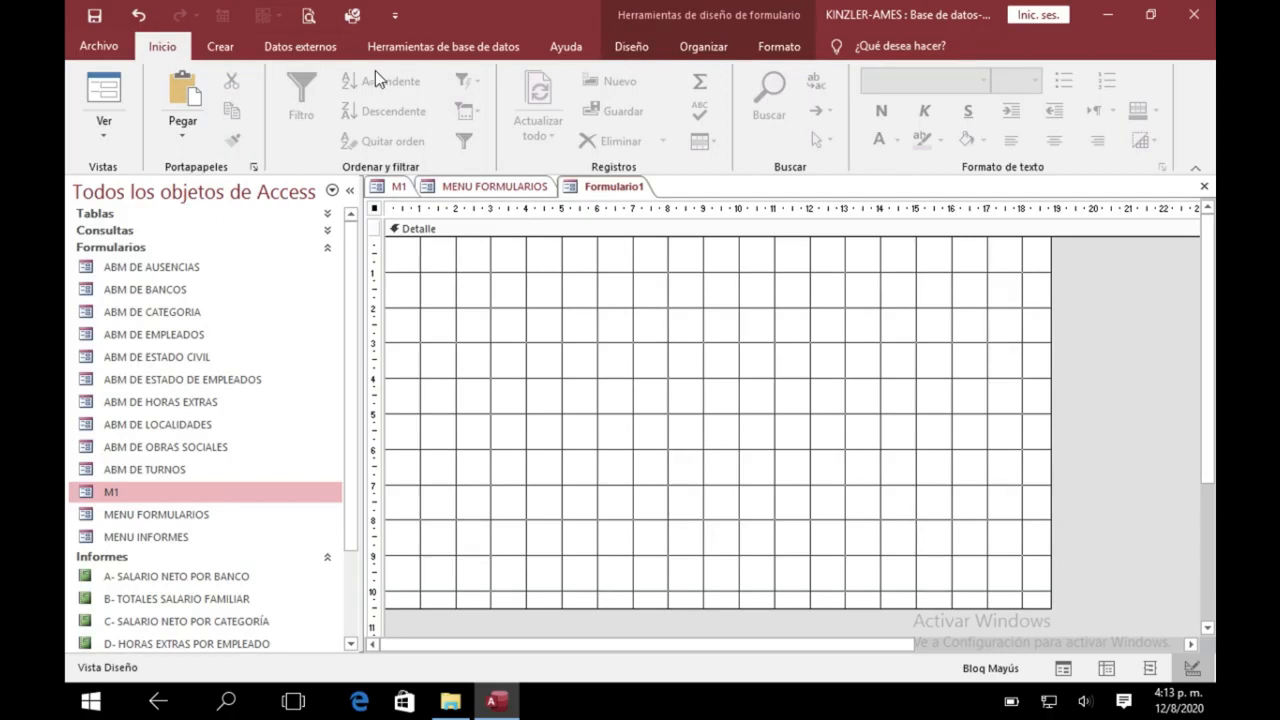
left_click(631, 46)
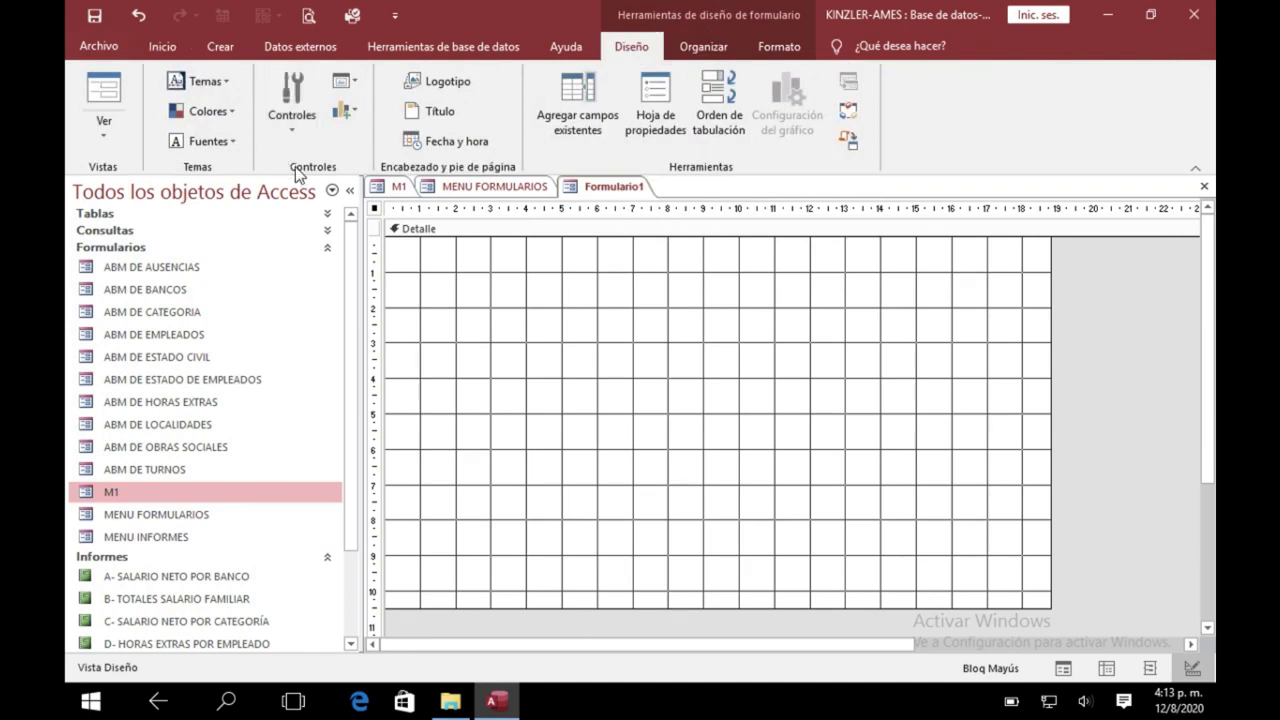
left_click(301, 131)
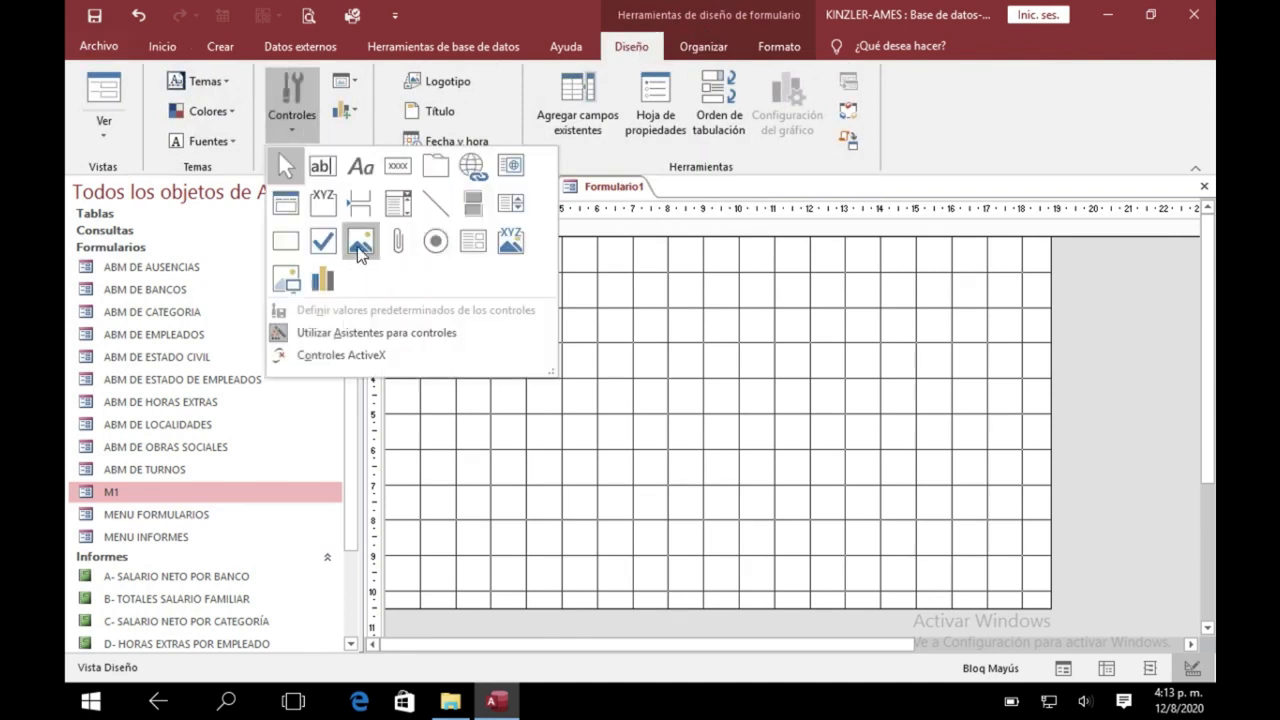
left_click(292, 285)
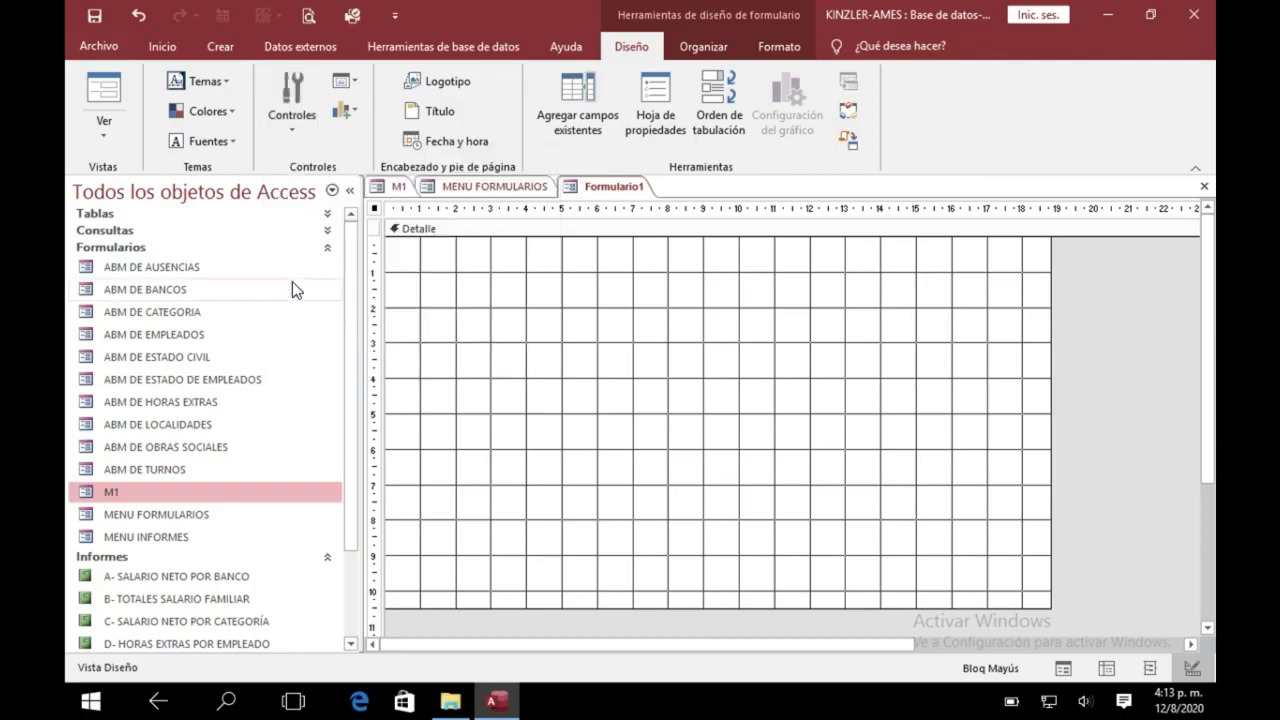
left_click_drag(470, 276, 658, 342)
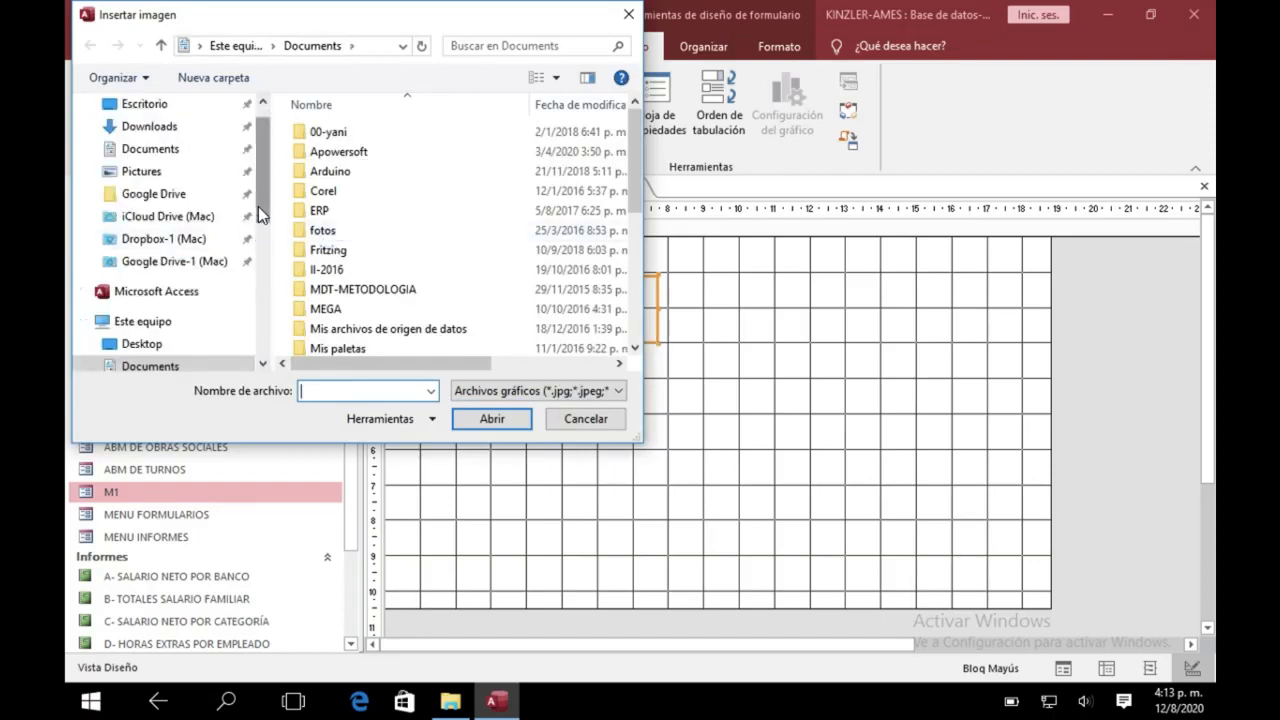
- Browse from Google Drive through UTN-DESDE-2015, 01-INFORMATICA-II- 2017, 2014 and INDUSTRIAL to the "Clase 20 - BDD" image folder
left_click(155, 194)
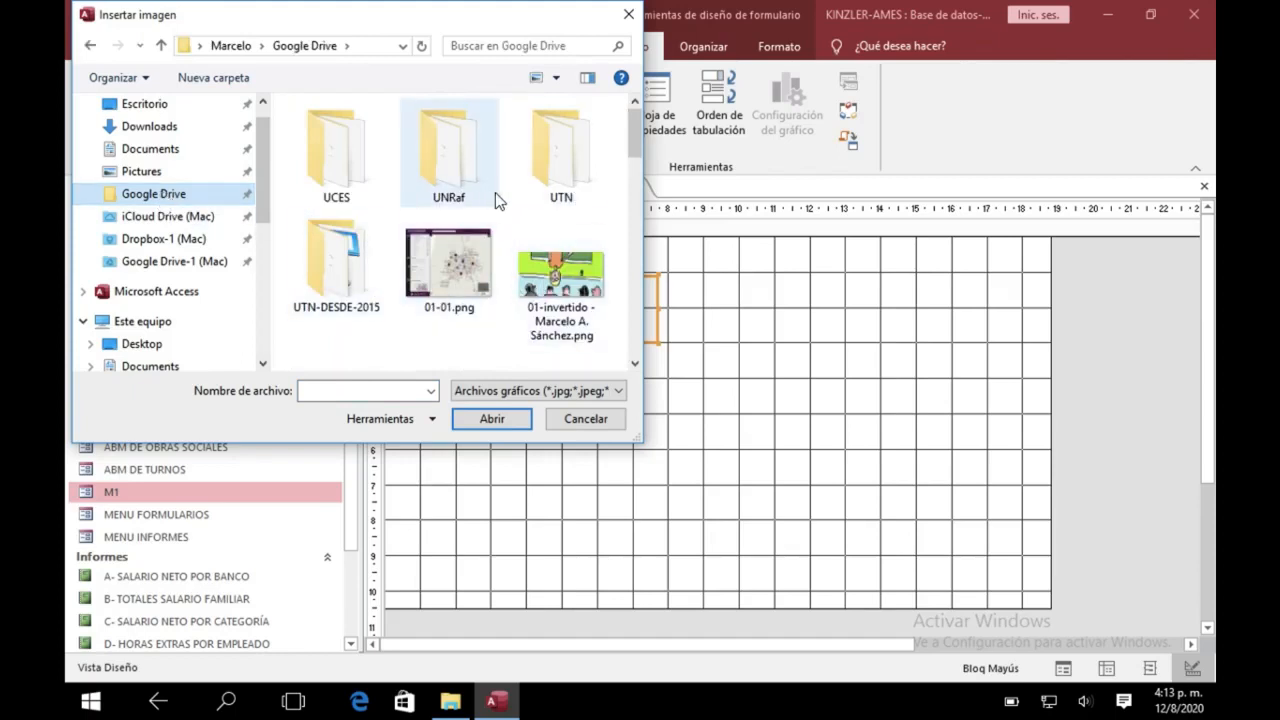
double_click(336, 261)
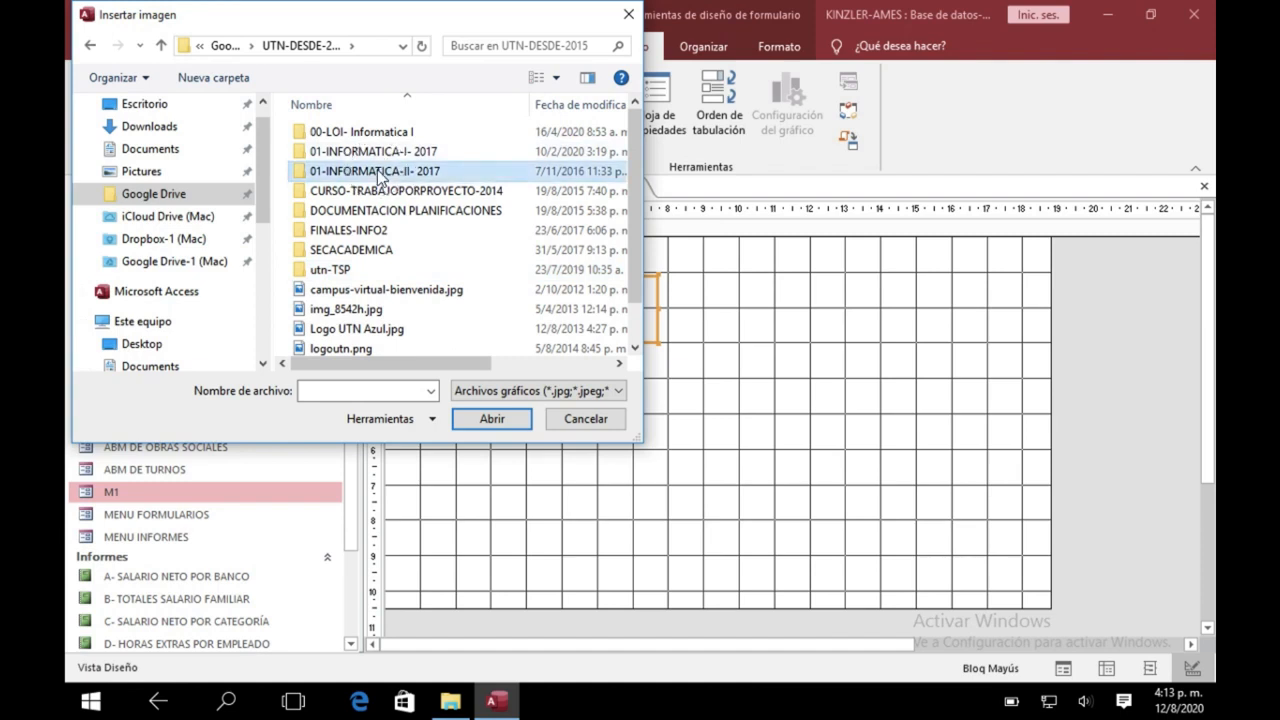
double_click(377, 170)
double_click(325, 133)
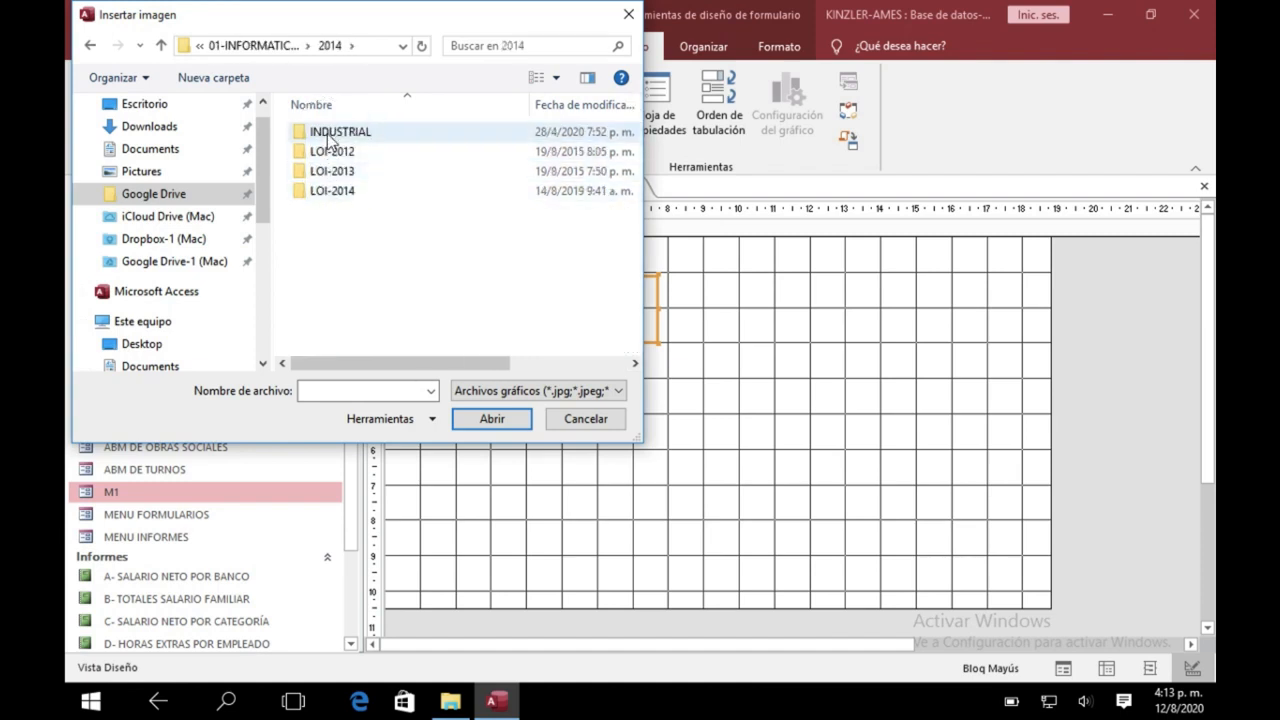
double_click(328, 134)
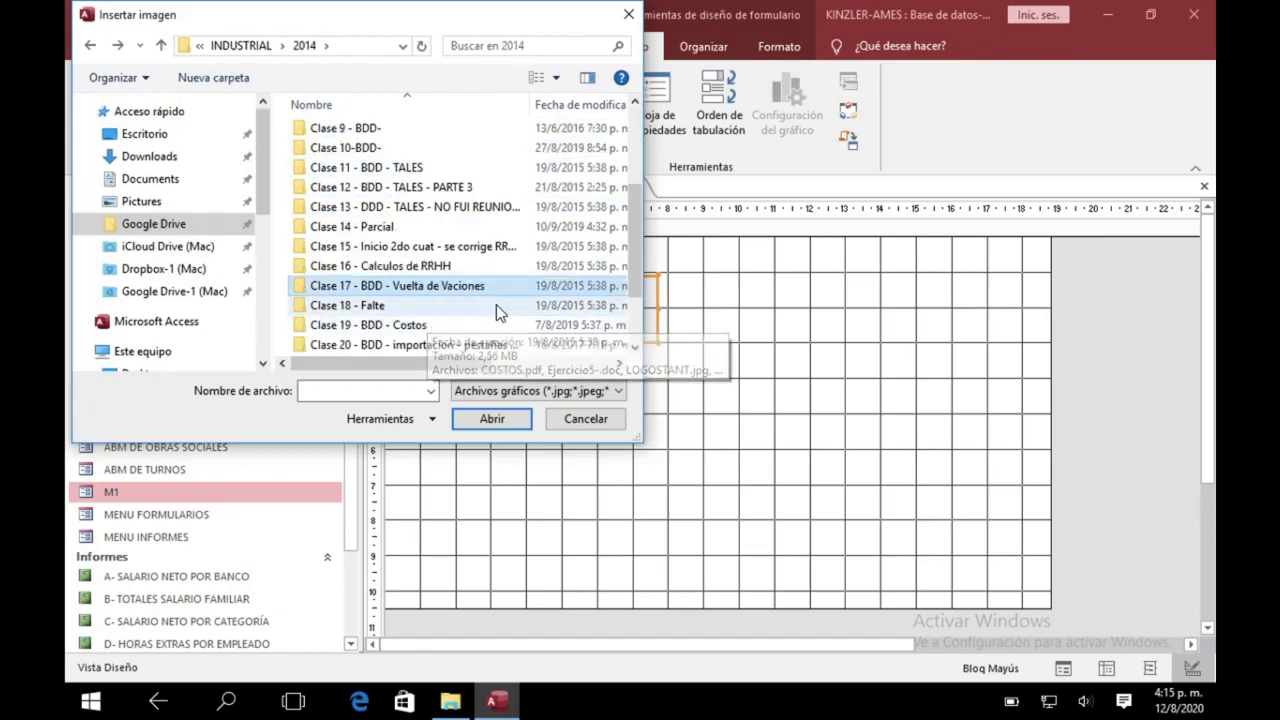
scroll(495, 305, "down", 1)
double_click(465, 285)
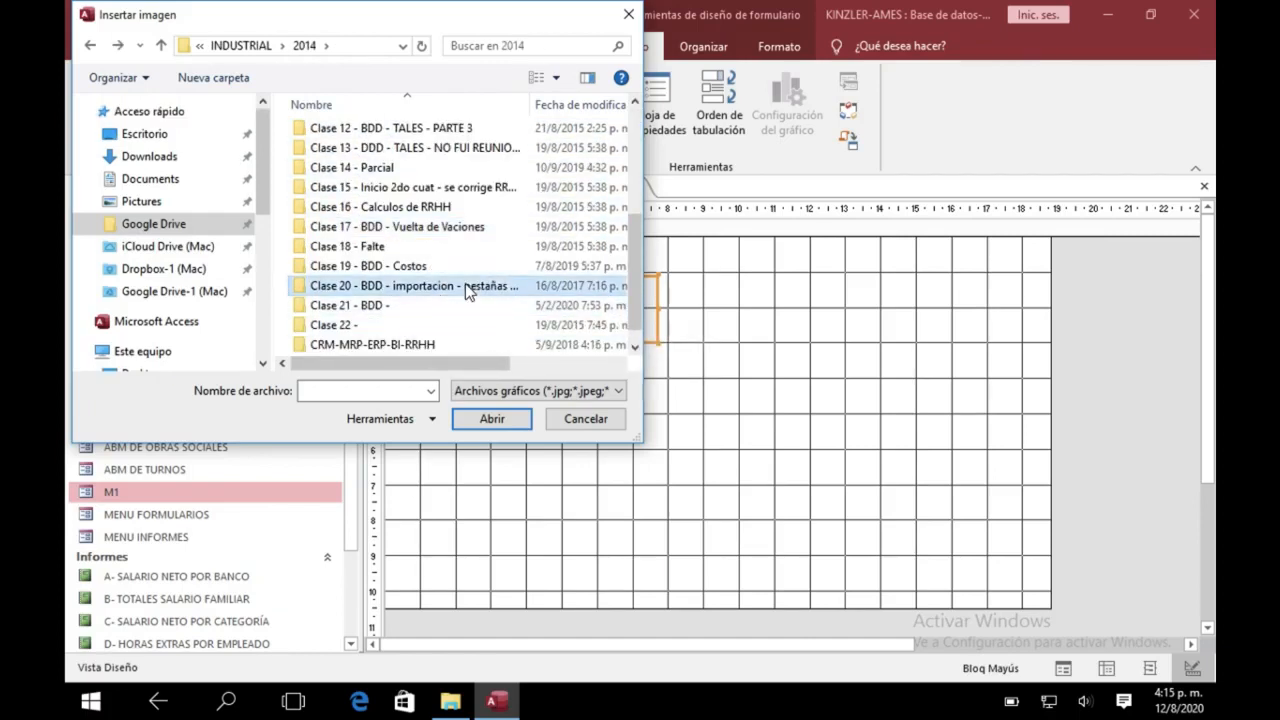
- Insert TP07-logoames.jpg into the image control and move the logo to the upper right of the form's detail section
left_click(341, 177)
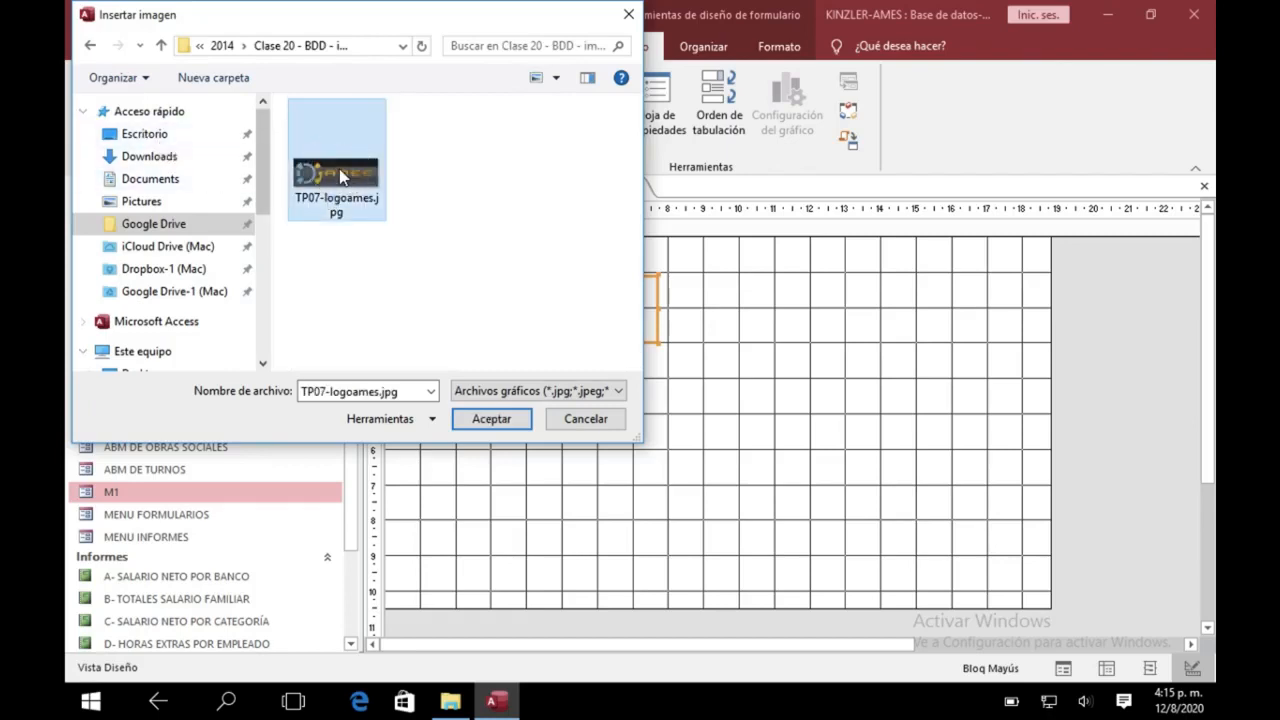
left_click(455, 250)
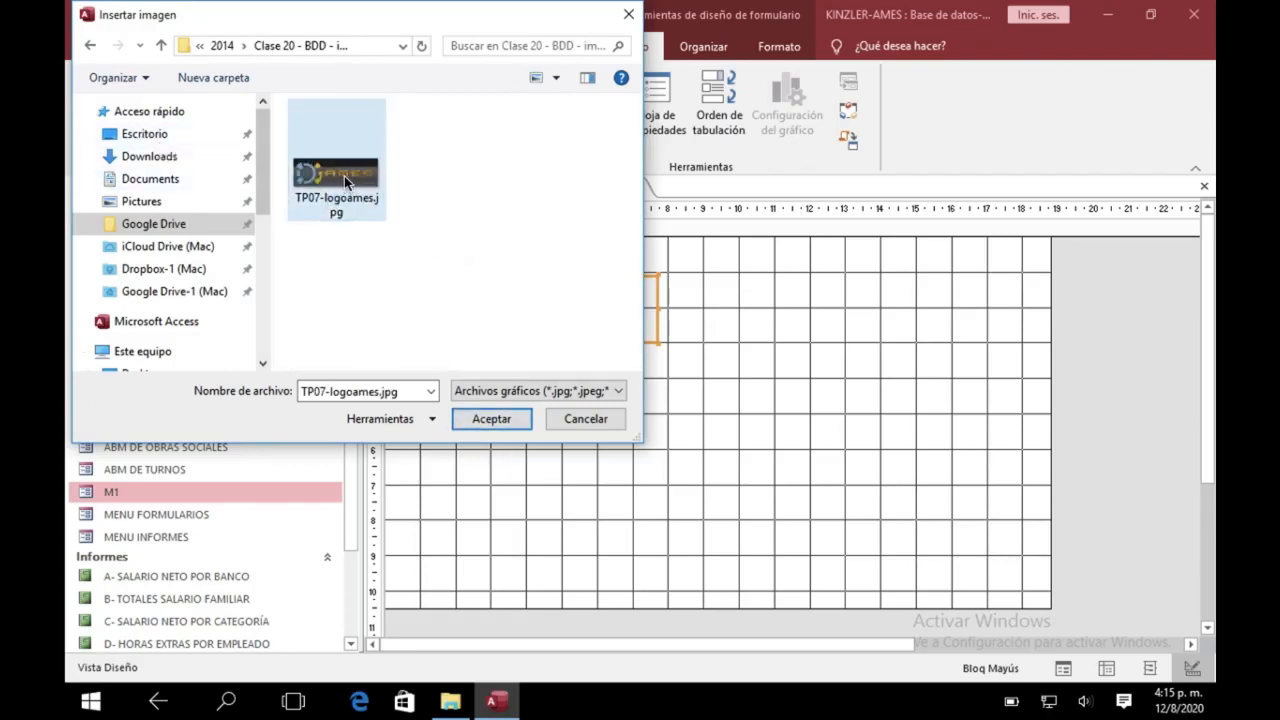
left_click(89, 46)
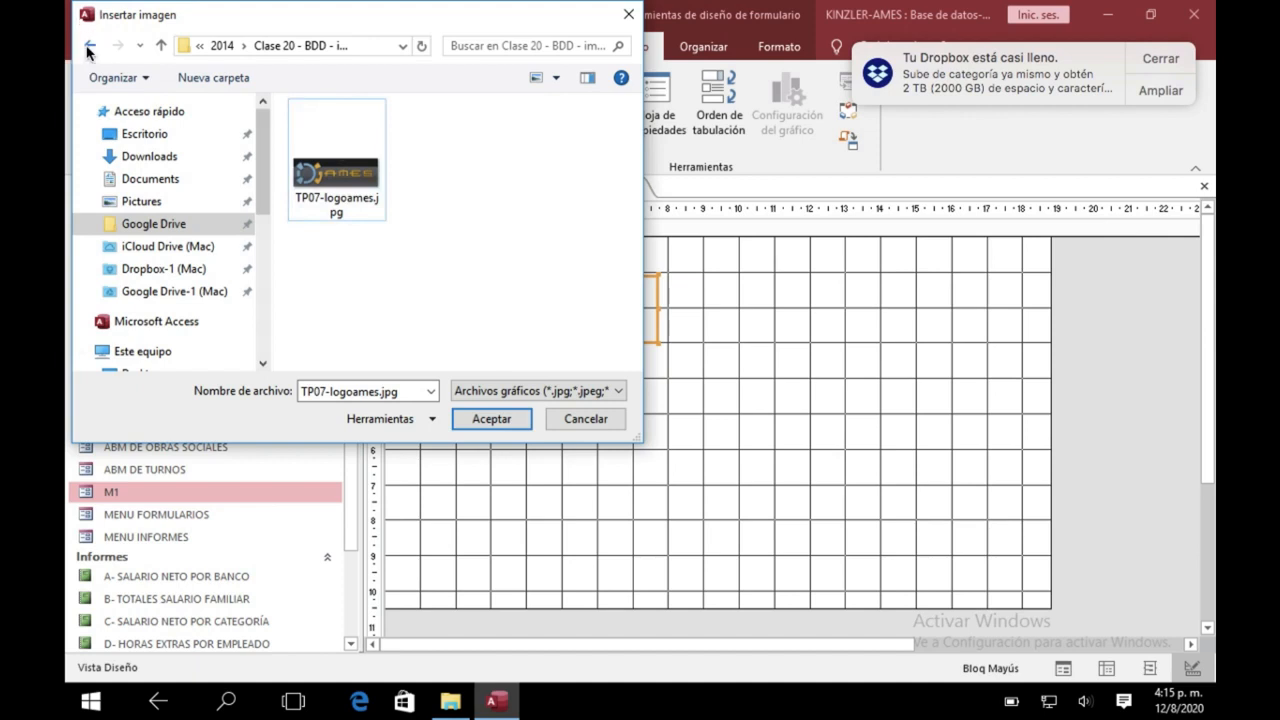
double_click(425, 344)
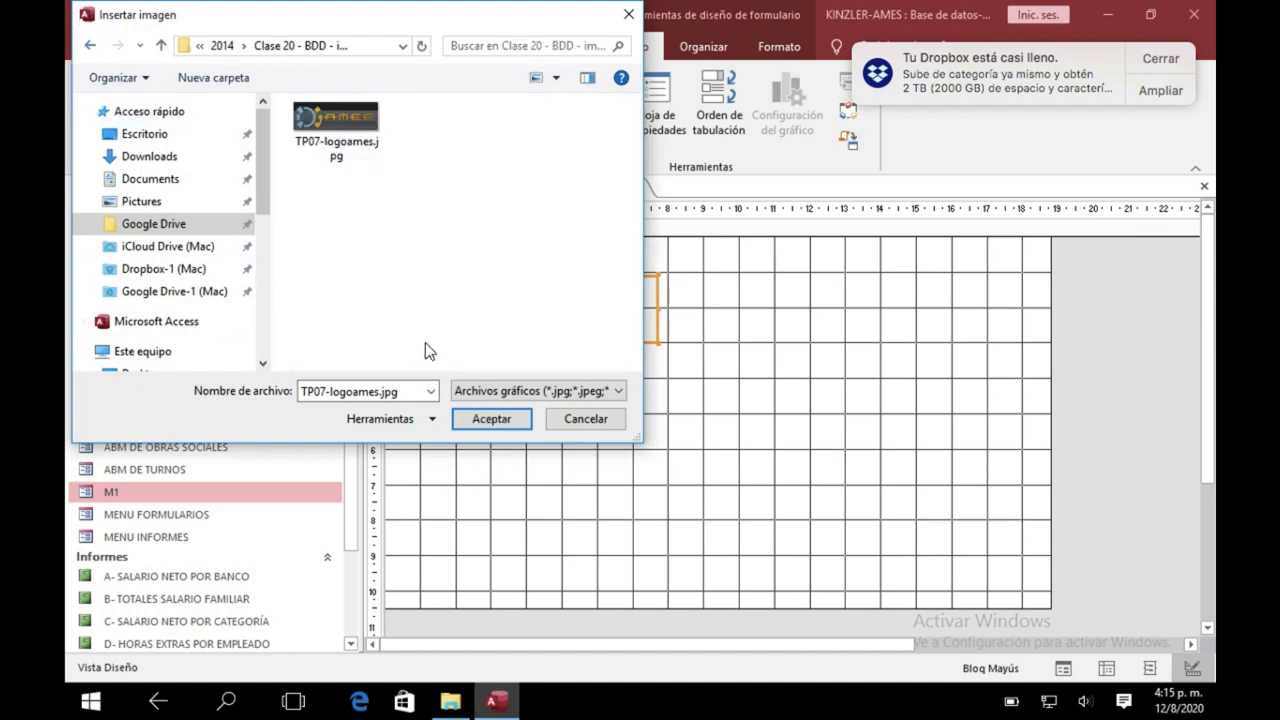
left_click(503, 420)
left_click_drag(612, 336, 944, 297)
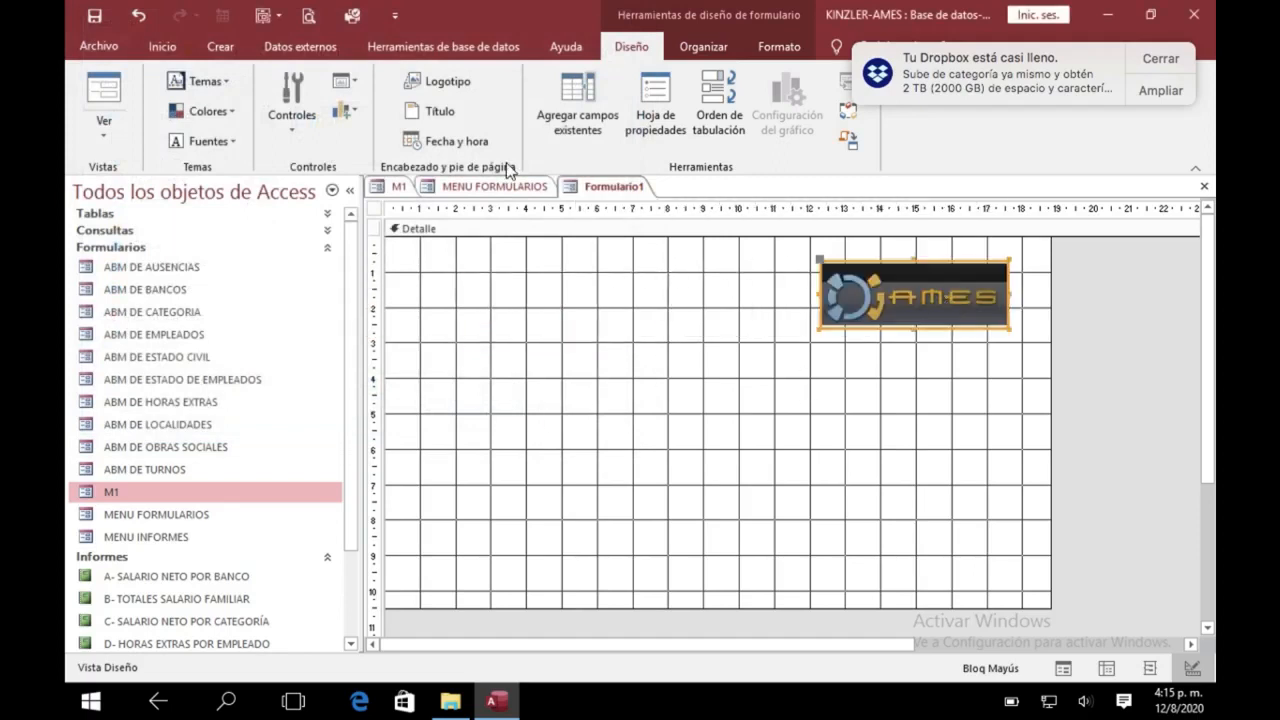
- Add a label about 8.6 cm wide and 1.3 cm high beside the logo with the text "Menu Principal"
left_click(296, 118)
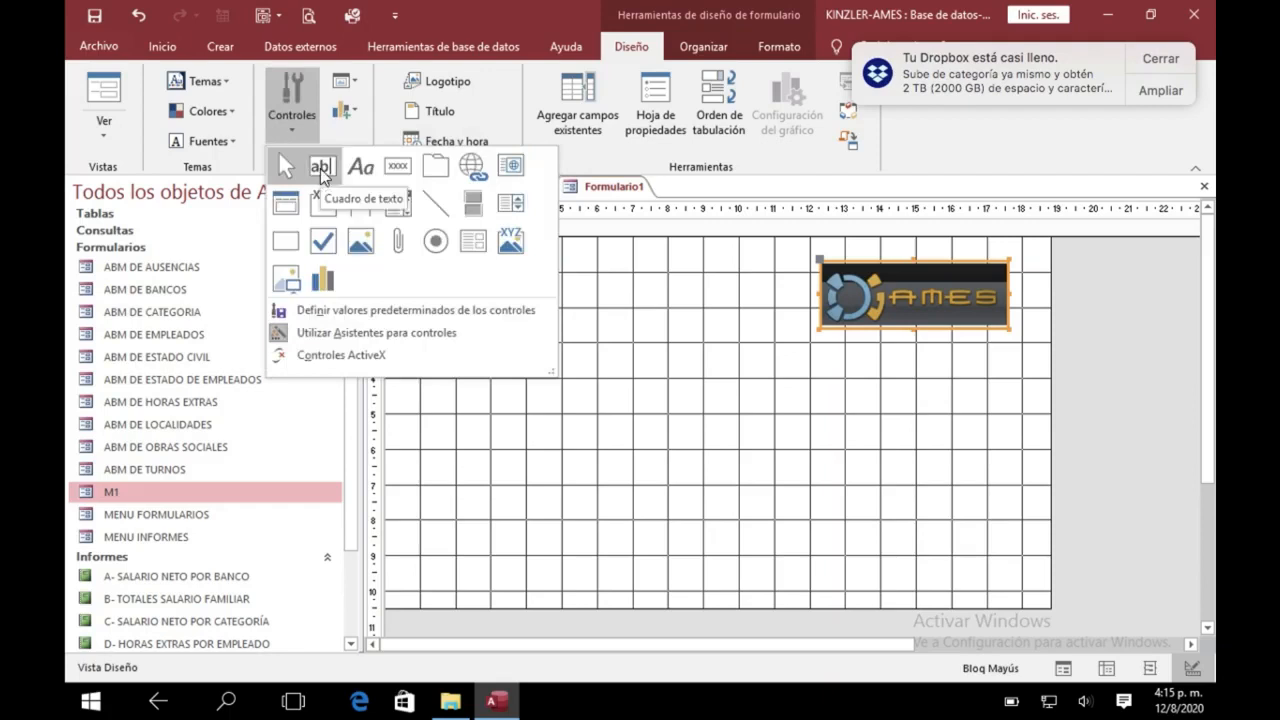
left_click(358, 168)
left_click(480, 286)
left_click_drag(480, 286, 790, 332)
type("mEN")
key("Caps_Lock")
type("Menu Principal")
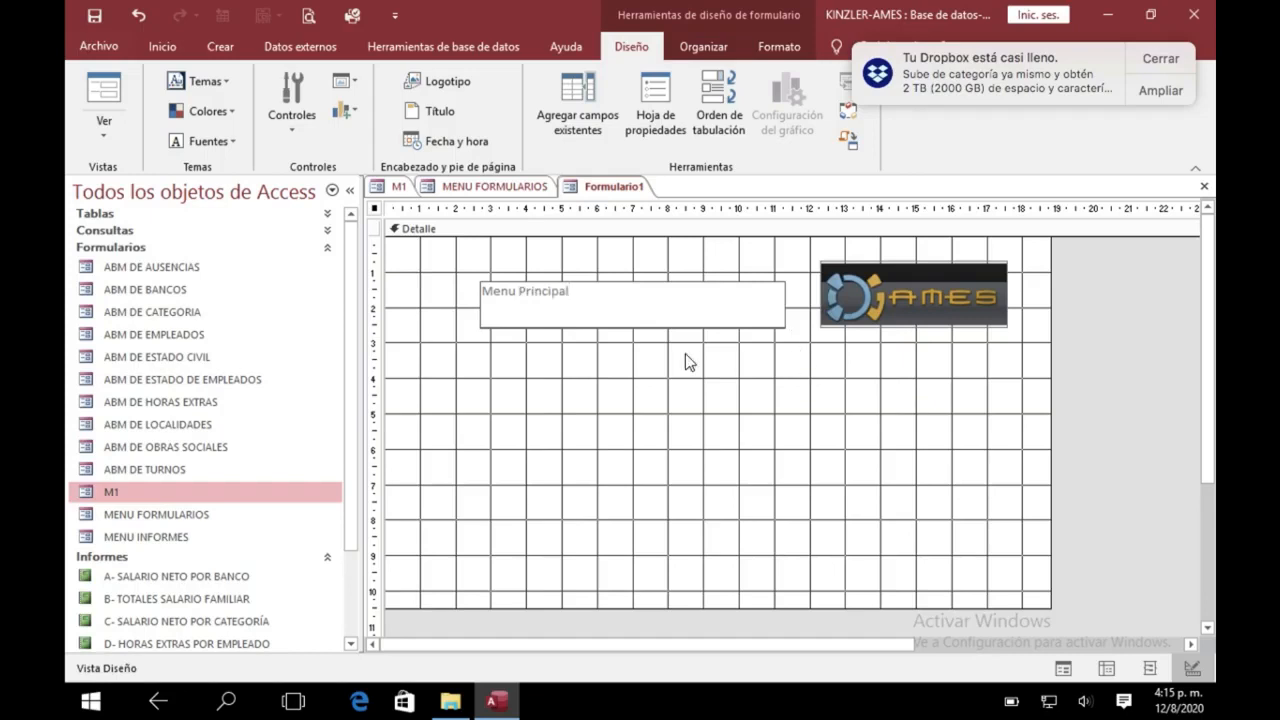
- Set the "Menu Principal" label's font size to 22 and its font colour to a darker grey
left_click(629, 314)
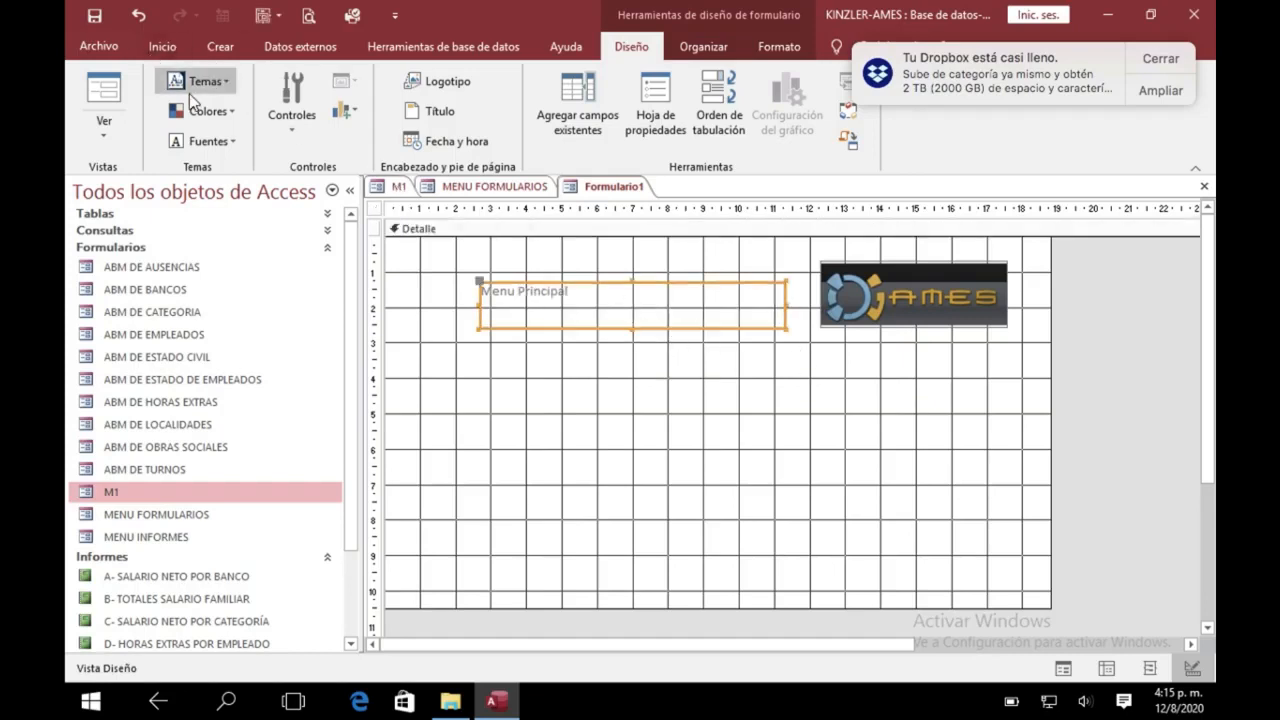
left_click(163, 50)
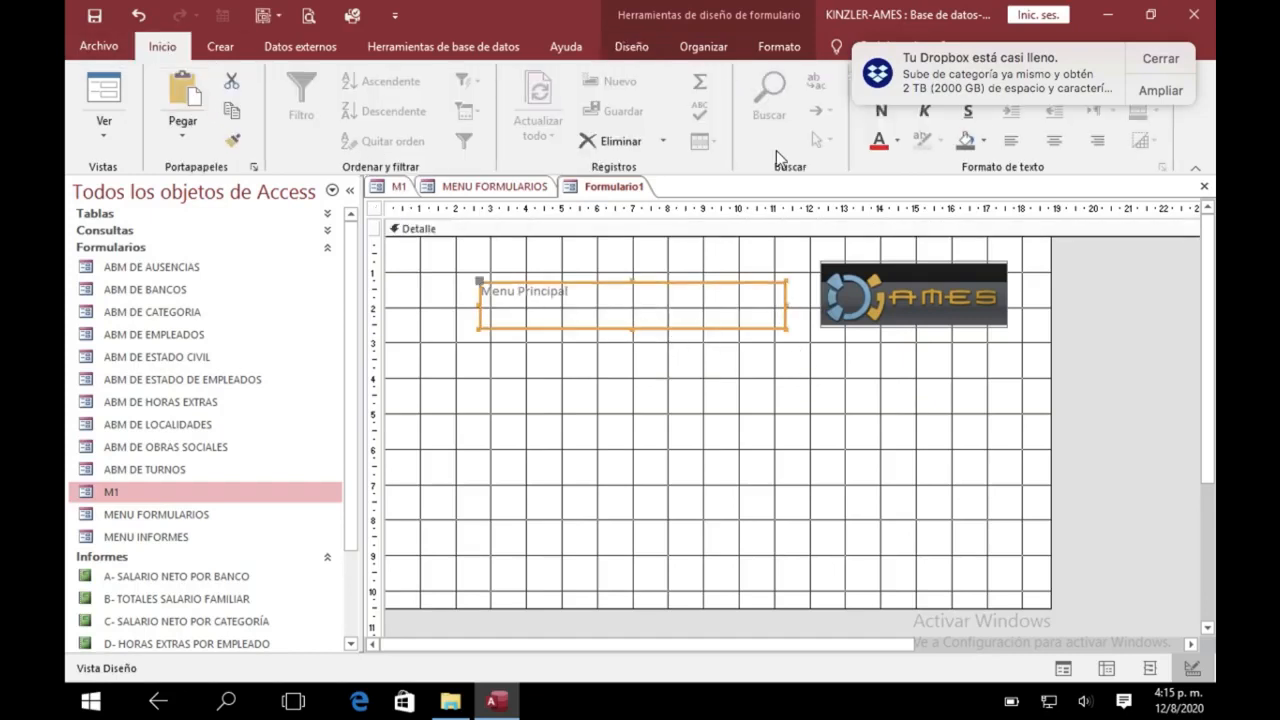
left_click(1155, 58)
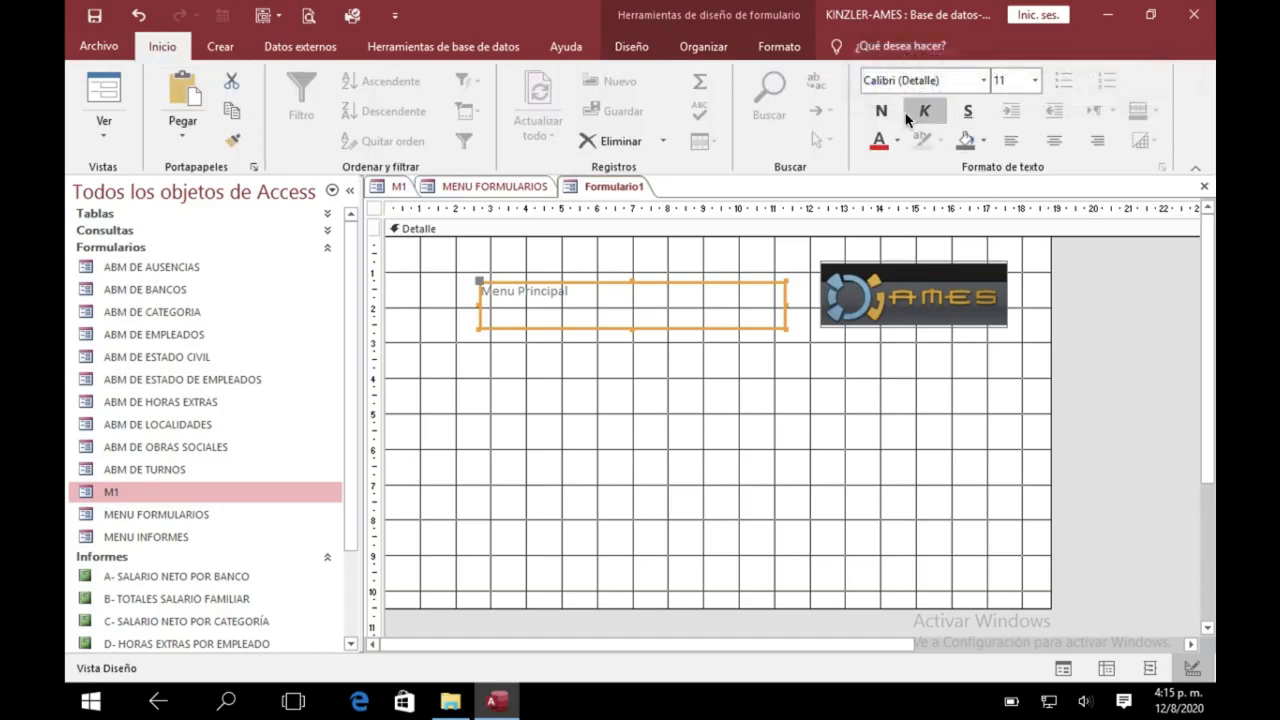
left_click(1034, 79)
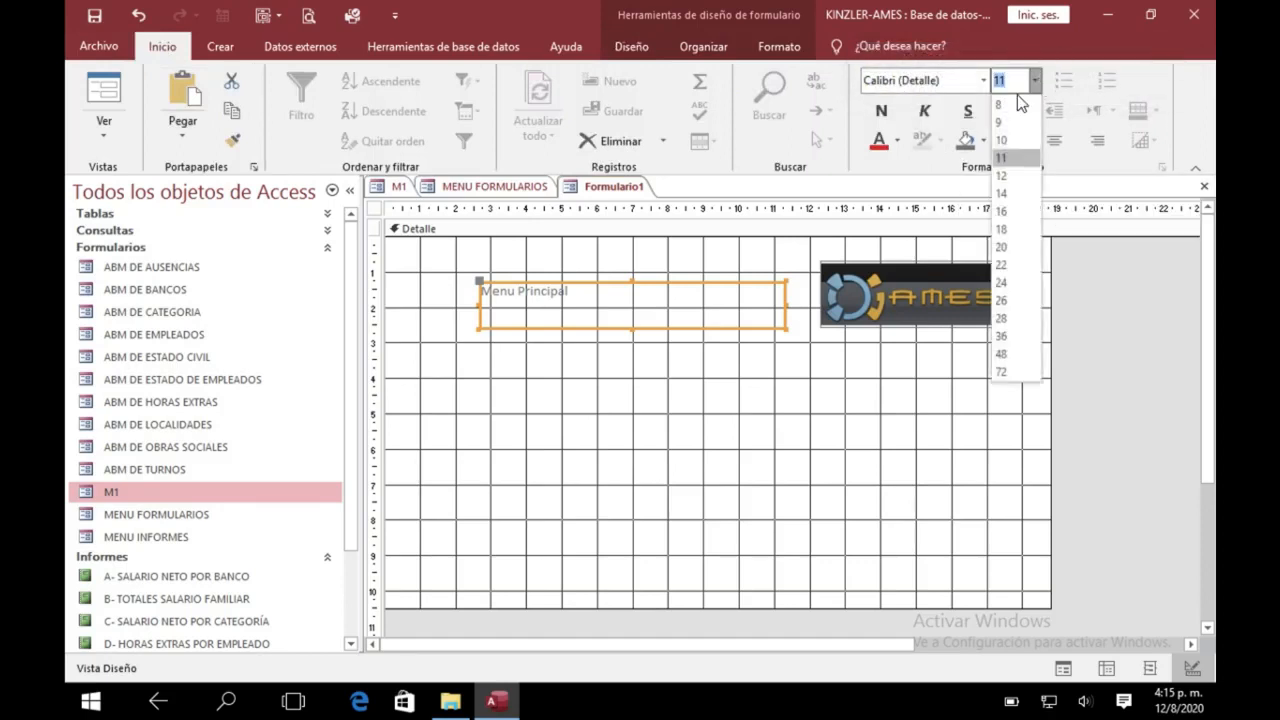
left_click(1005, 264)
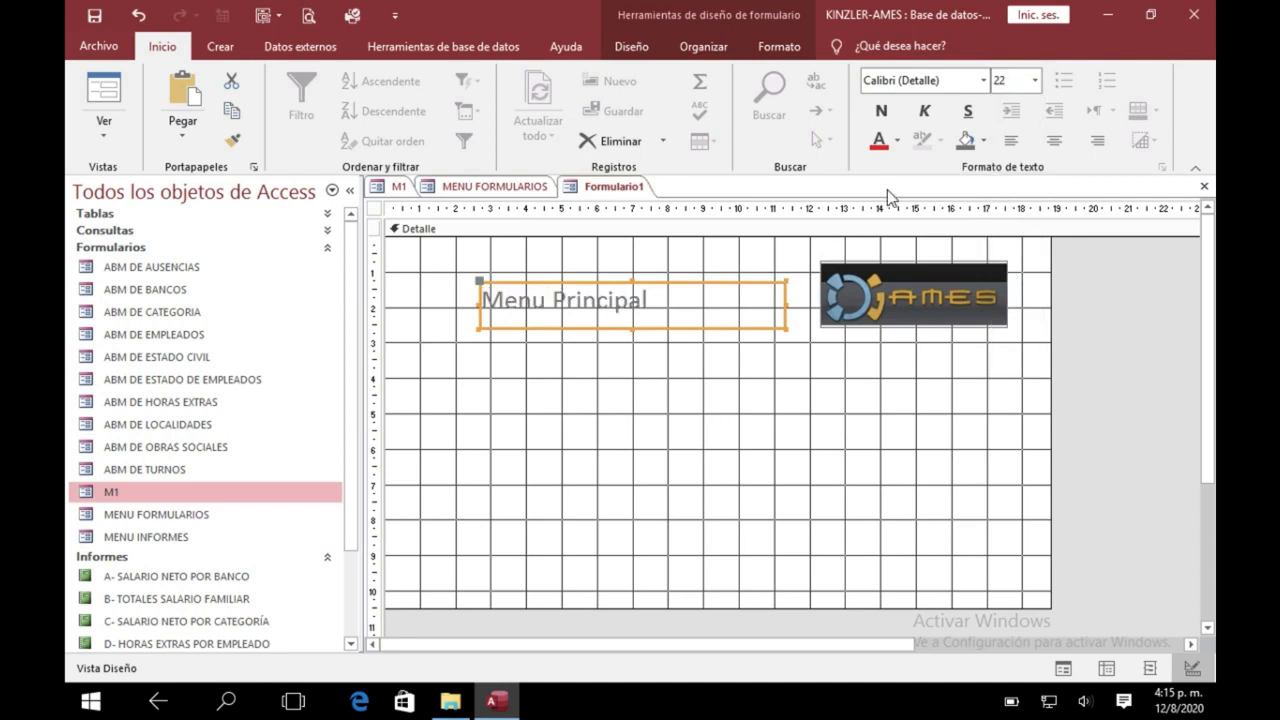
left_click(896, 139)
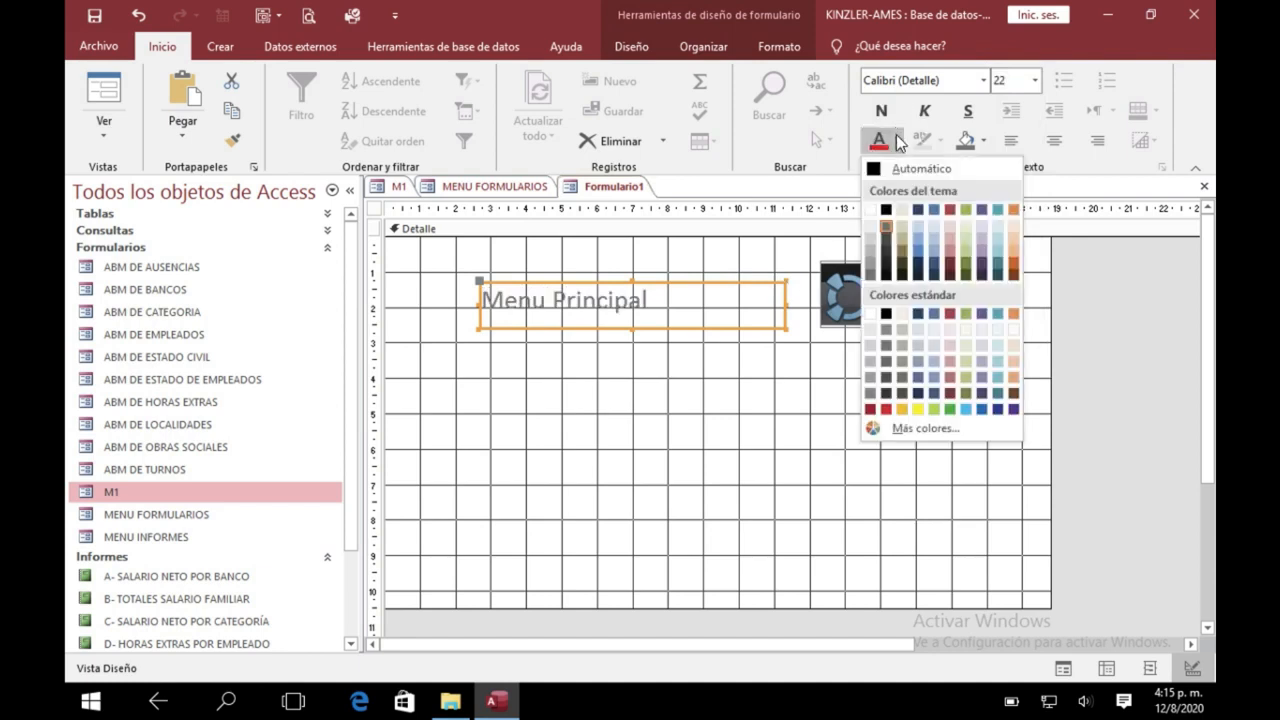
left_click(886, 258)
left_click(775, 345)
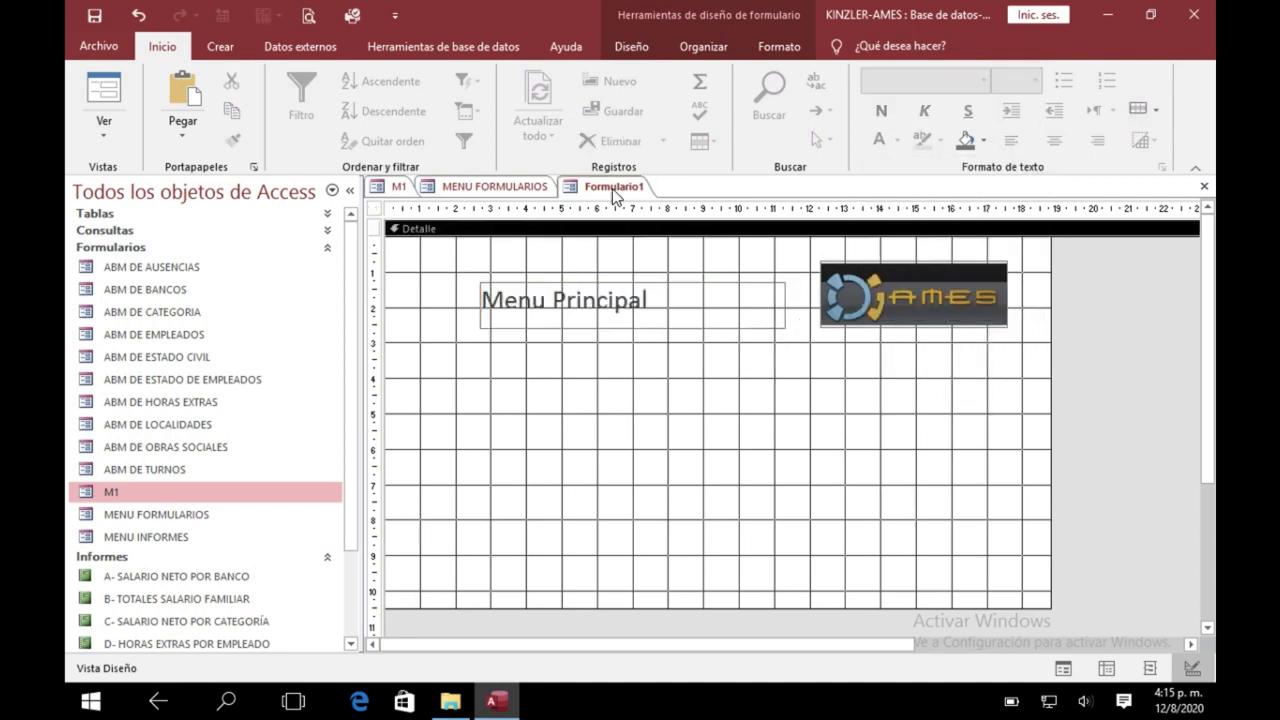
- Draw a horizontal line about 12.3 cm long beneath the "Menu Principal" label and the logo
left_click(631, 46)
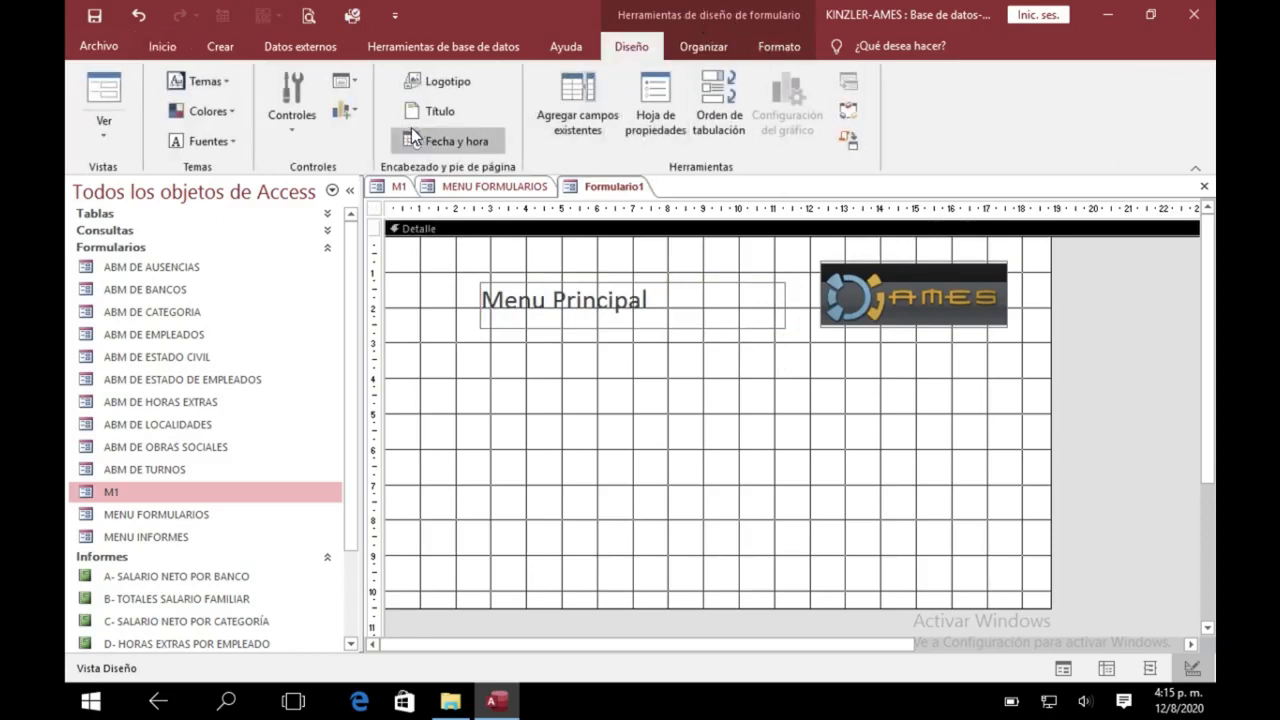
left_click(297, 110)
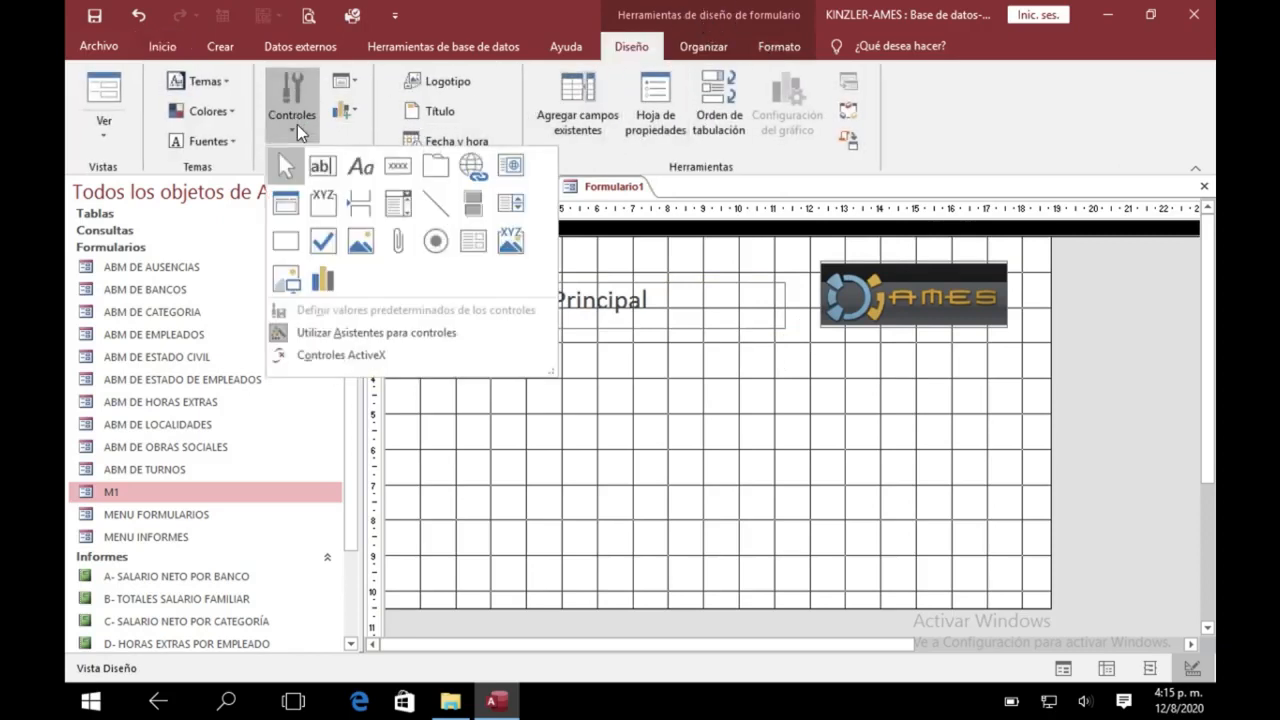
left_click(436, 205)
left_click_drag(494, 349, 931, 353)
left_click(745, 405)
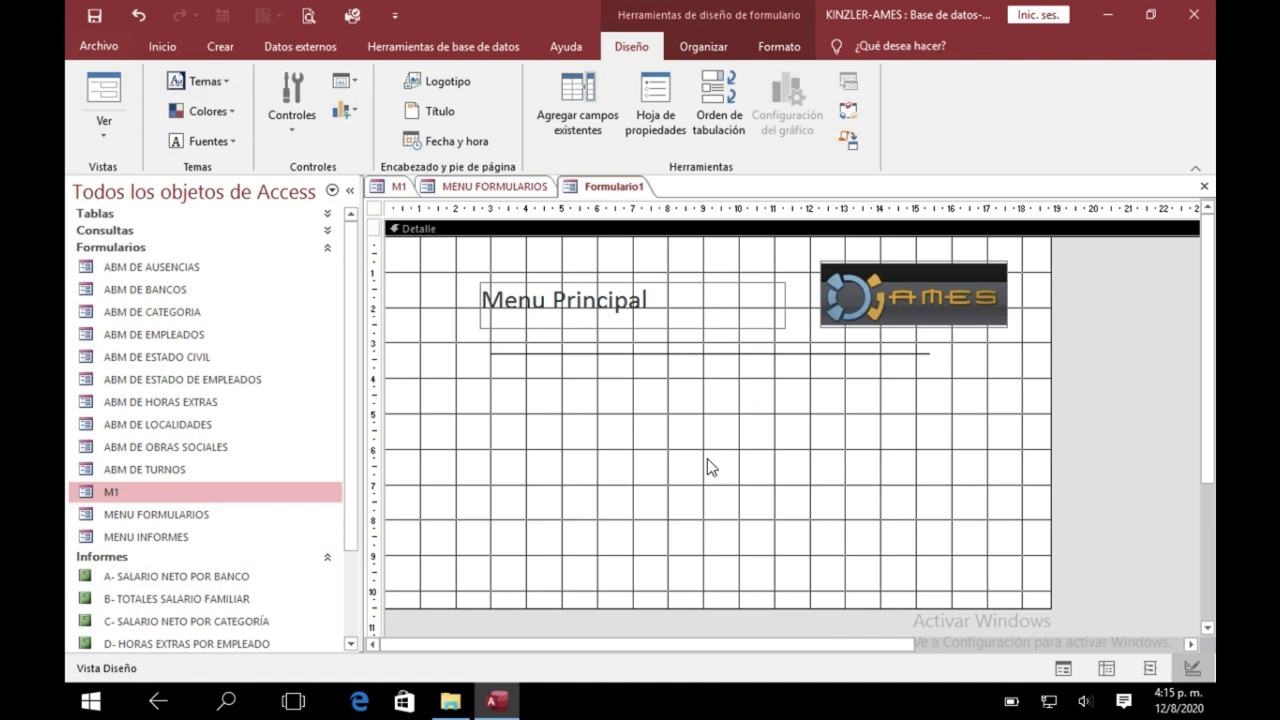
- Draw a command button about 5.6 cm wide and 0.8 cm high below the line, starting near the line's left end
left_click(287, 127)
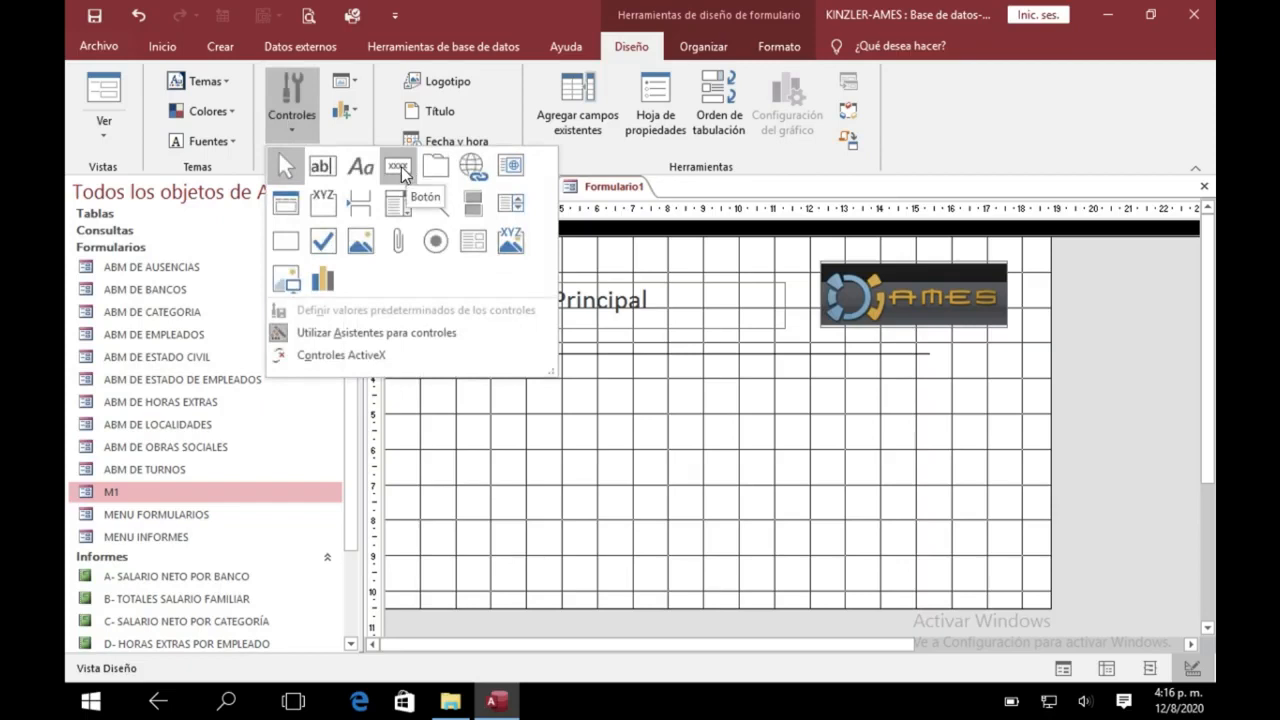
left_click(400, 166)
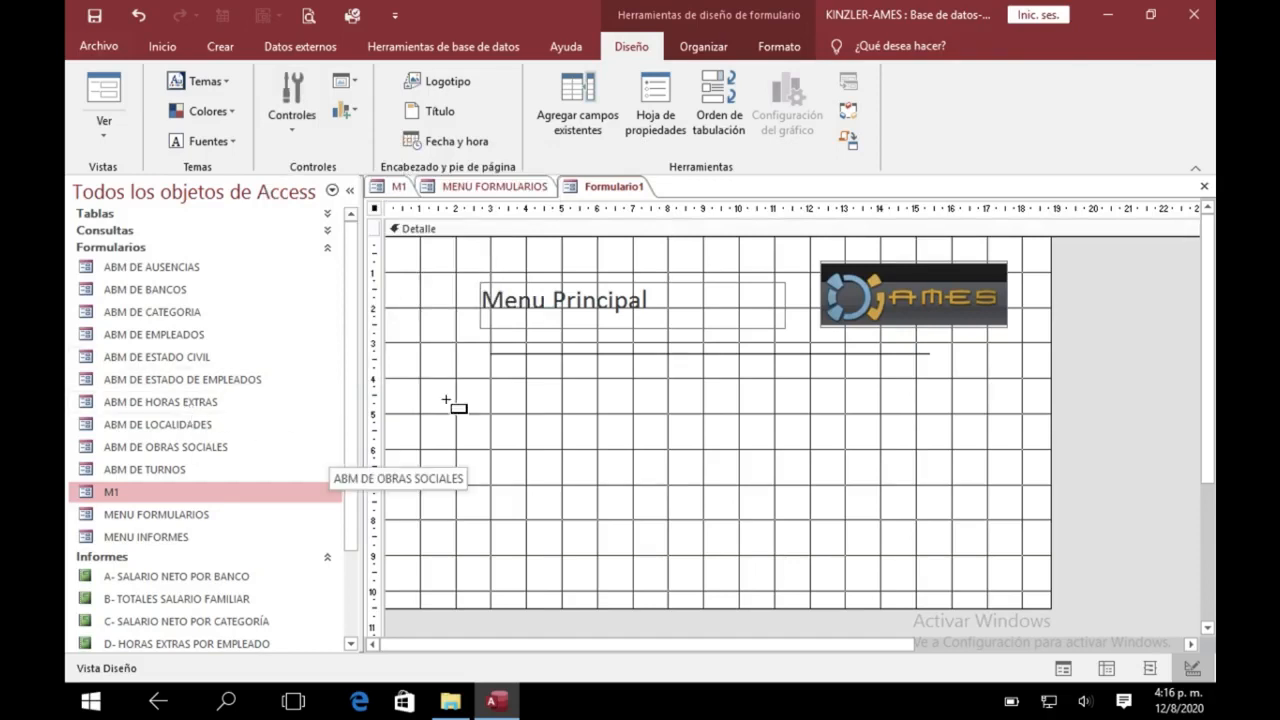
left_click_drag(493, 388, 690, 415)
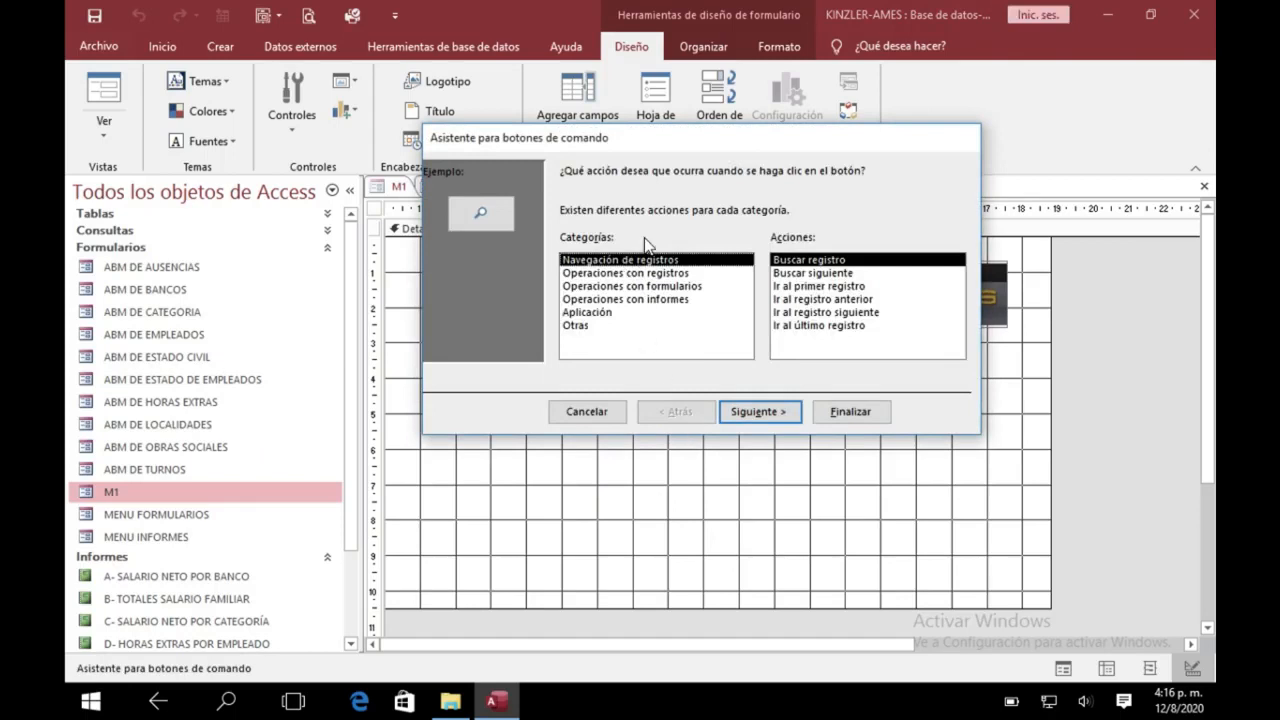
left_click_drag(695, 137, 651, 165)
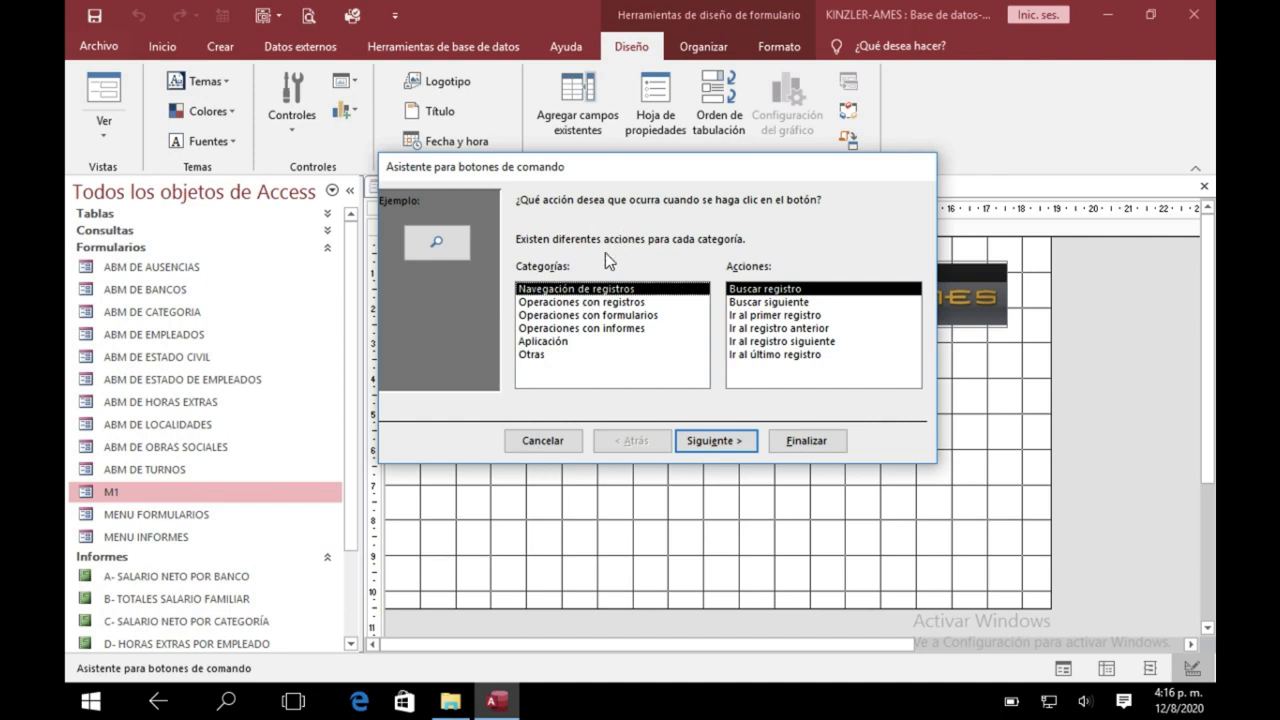
- Assign the button the action "Abrir formulario" from the category "Operaciones con formularios"
left_click(593, 317)
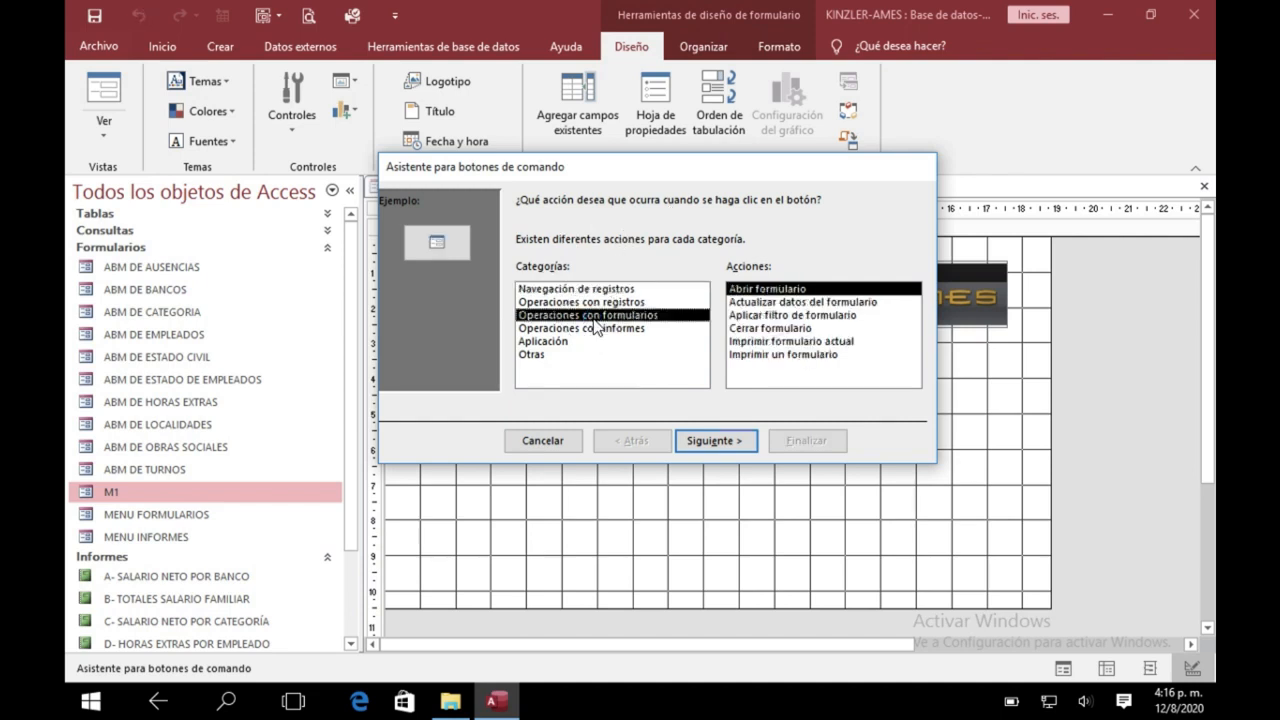
left_click(595, 329)
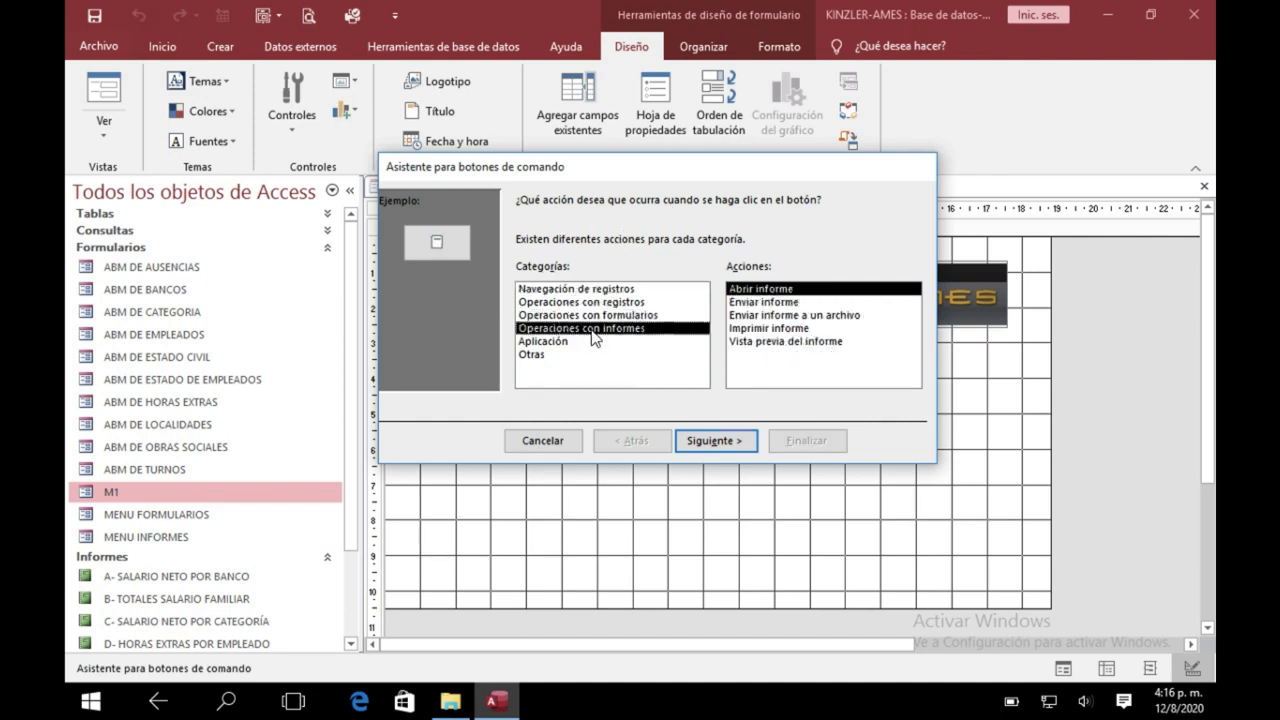
left_click(576, 317)
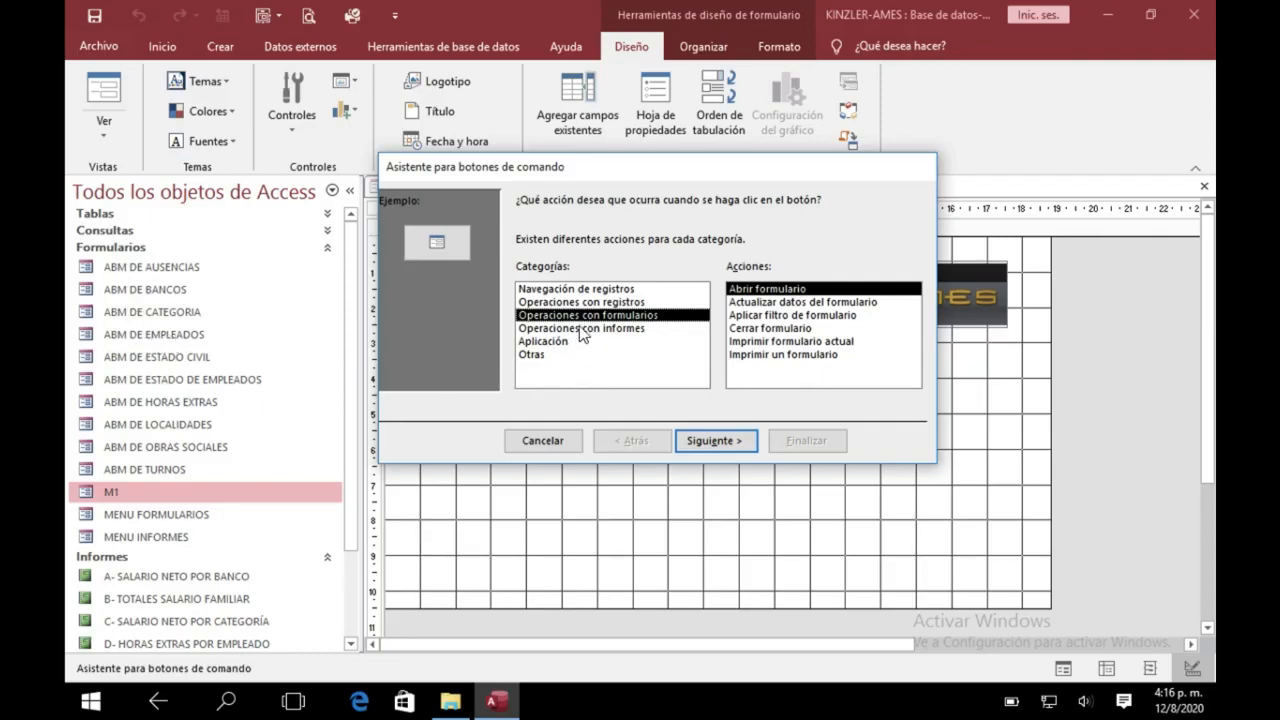
left_click(542, 318)
left_click(768, 302)
left_click(755, 289)
left_click(716, 440)
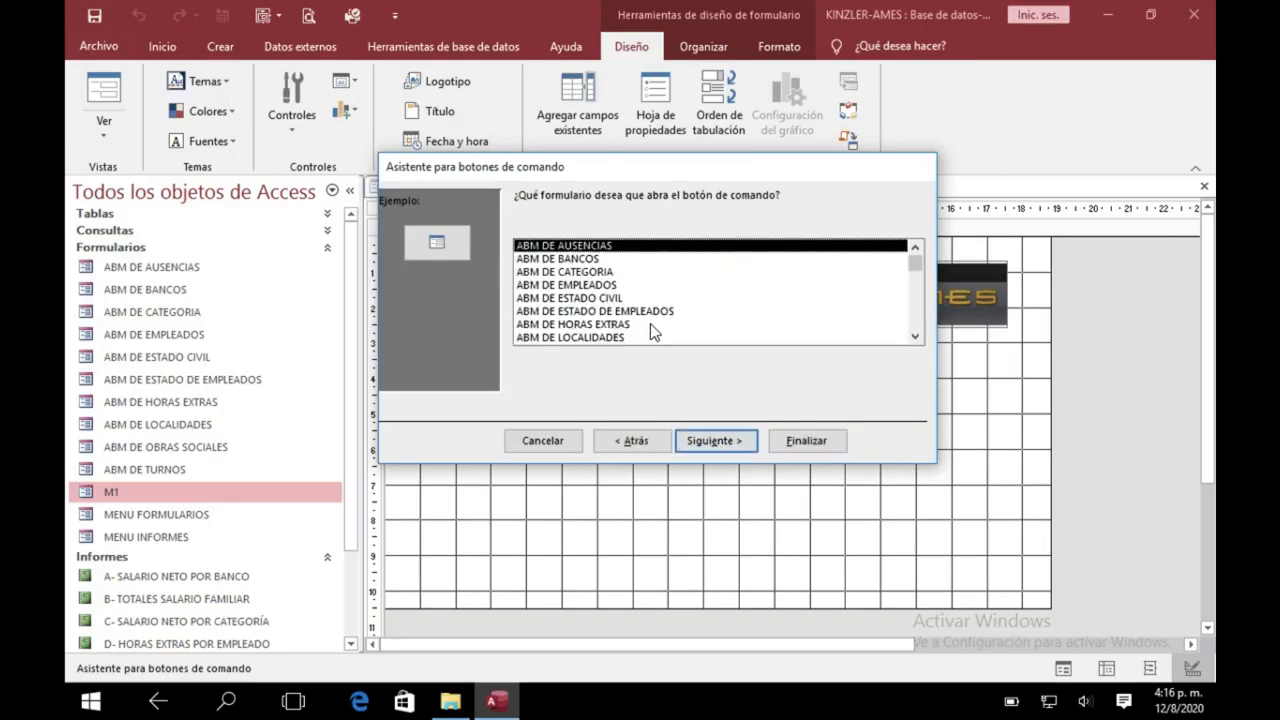
- Make the button open the form ABM DE EMPLEADOS and show all its records
left_click(600, 286)
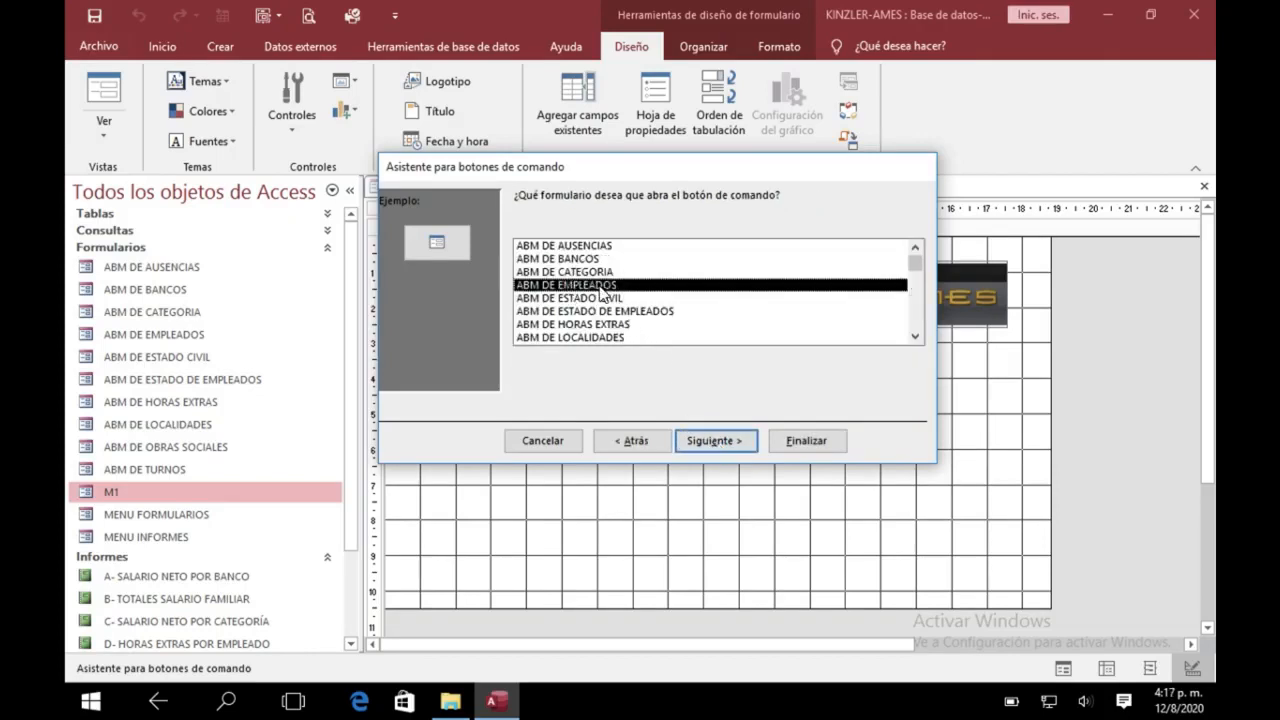
left_click(700, 445)
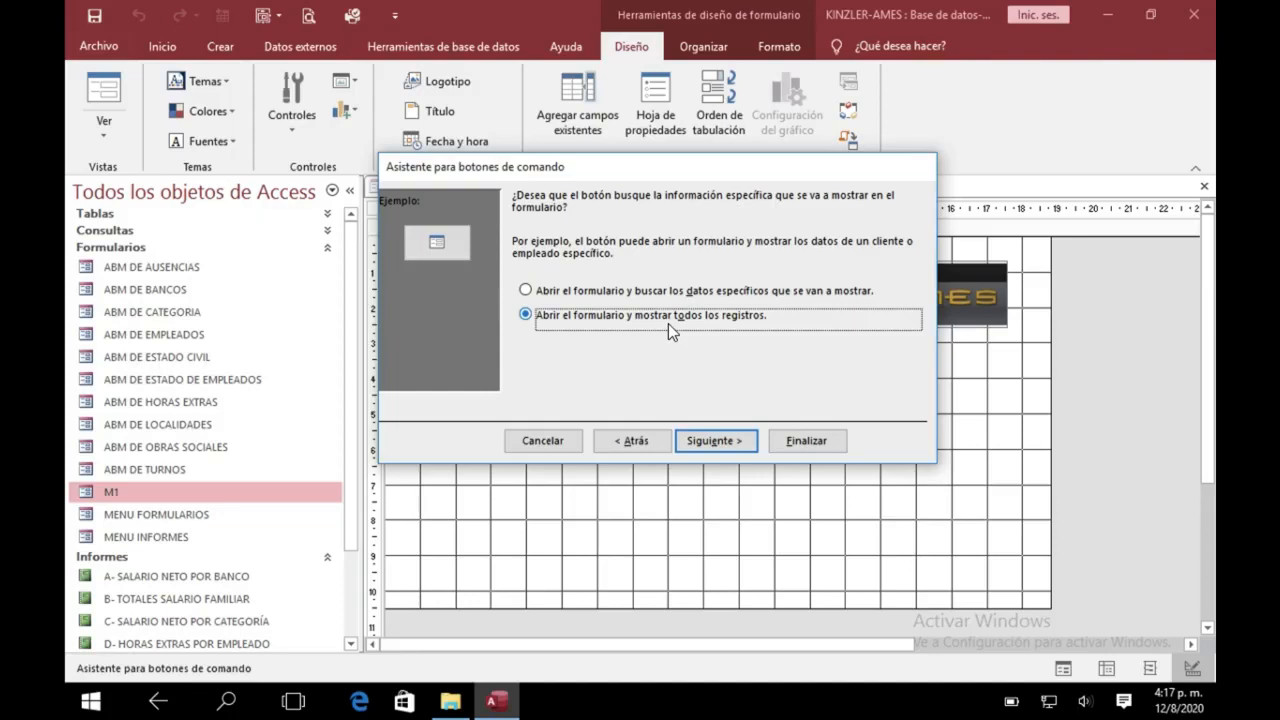
left_click(527, 291)
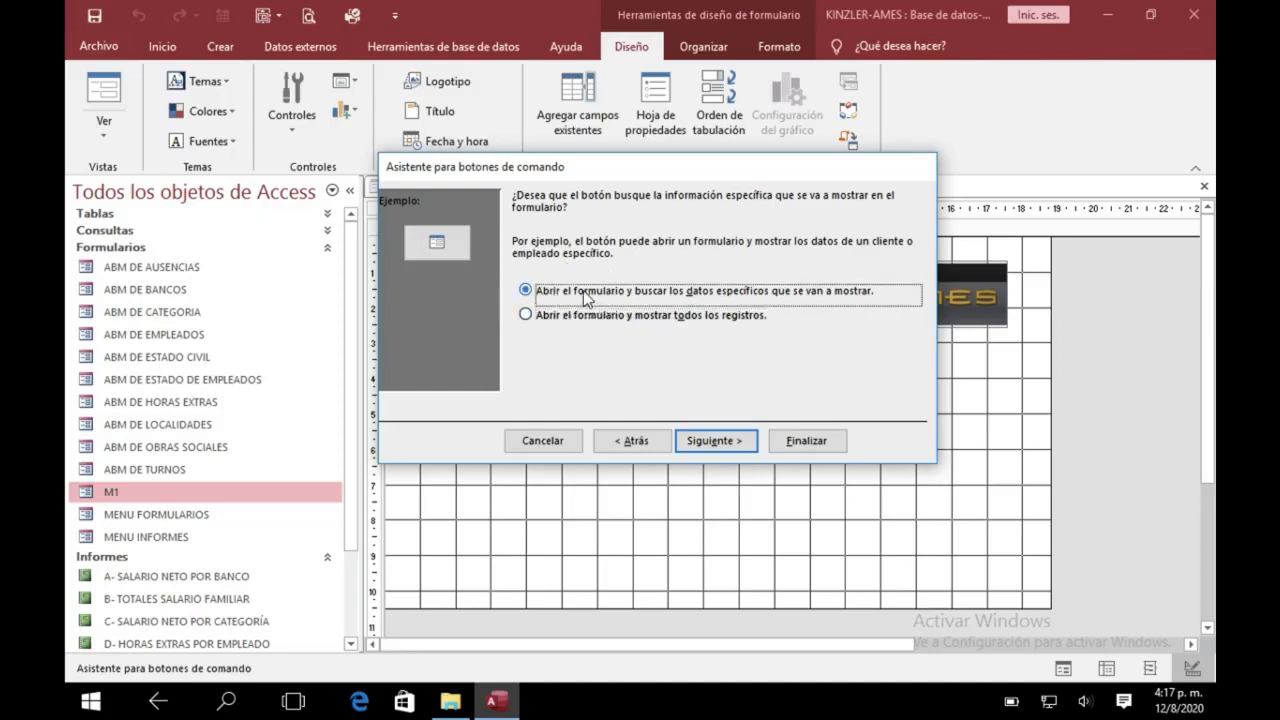
left_click(543, 318)
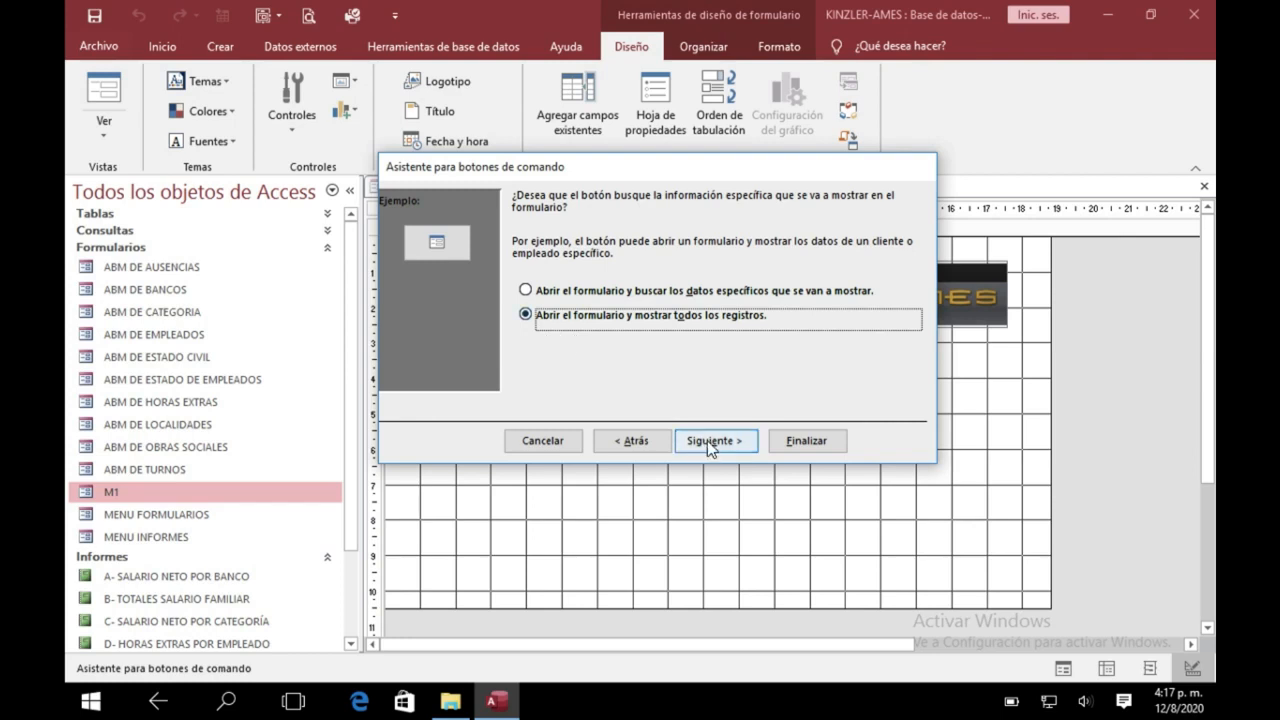
left_click(644, 440)
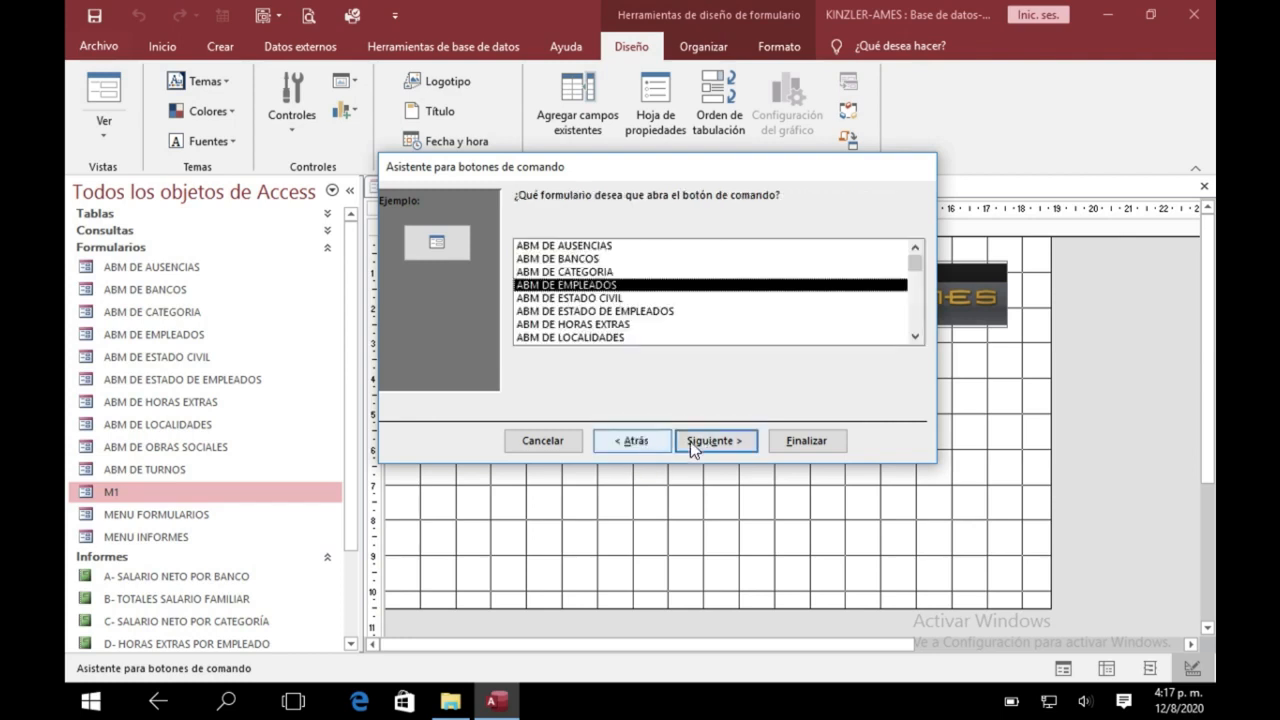
left_click(720, 442)
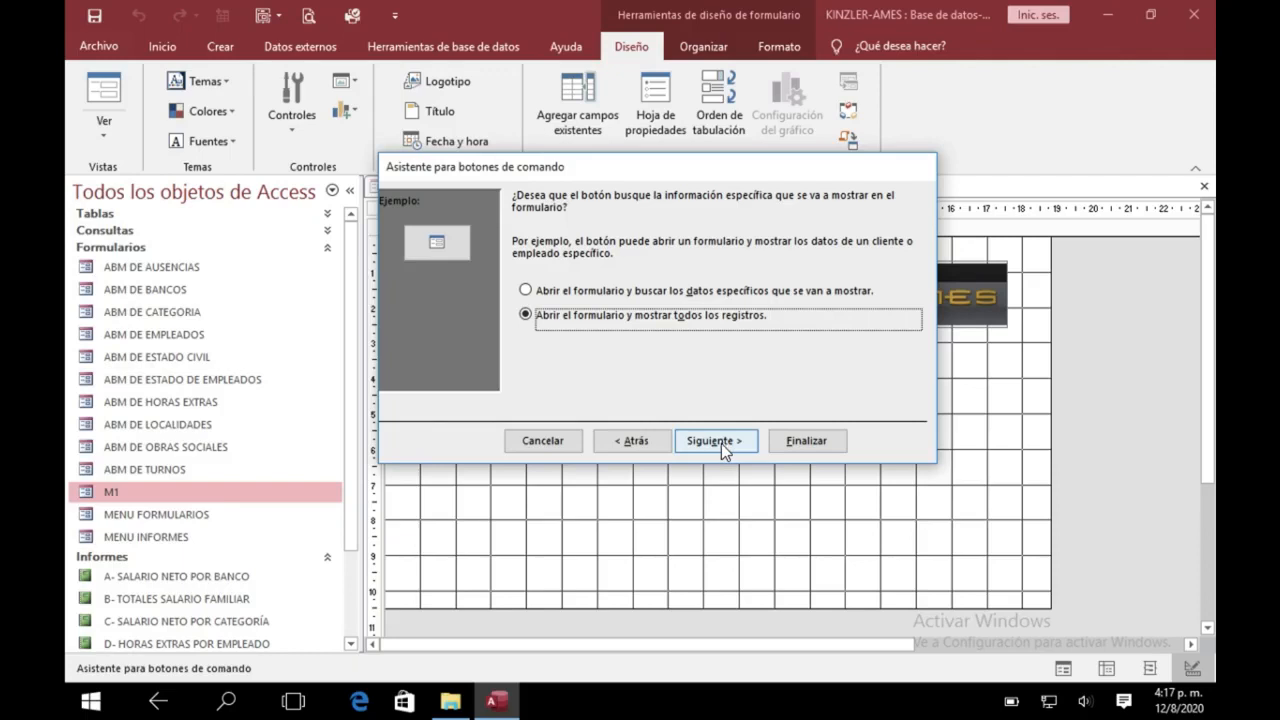
left_click(721, 442)
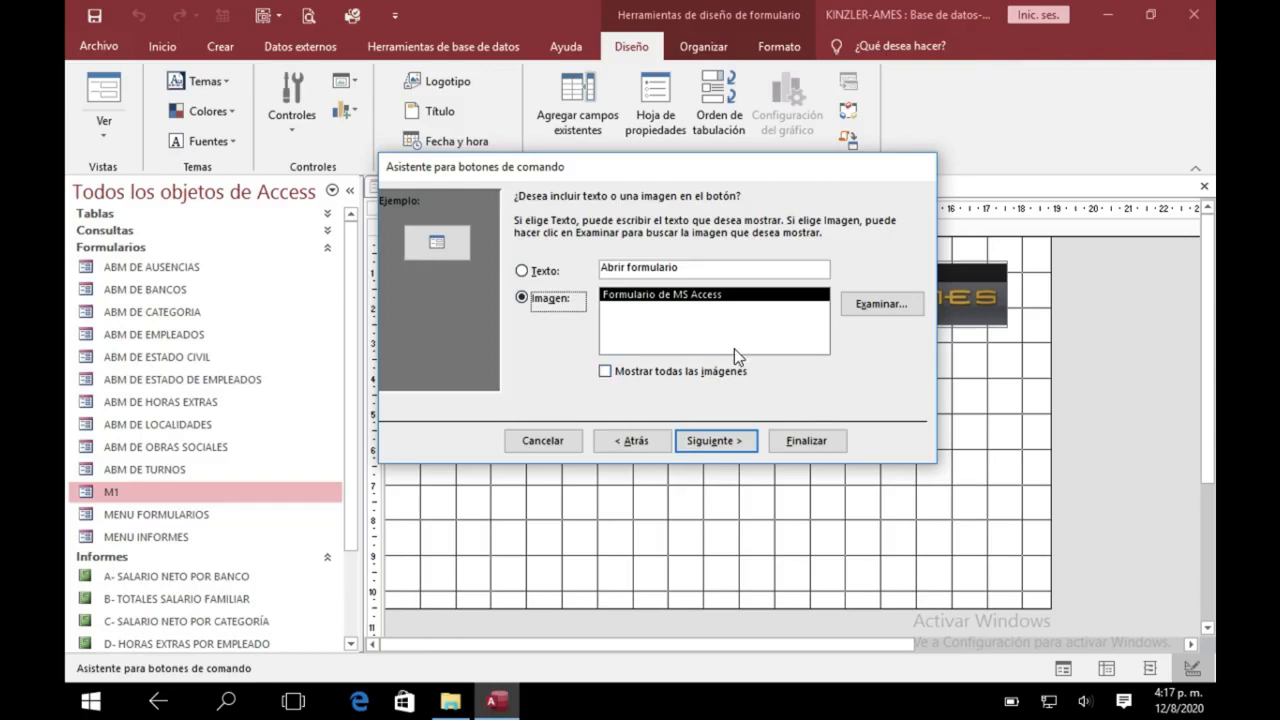
- Give the button the text "ABM - Empleados" instead of an image and finish the wizard with the default button name
left_click(524, 270)
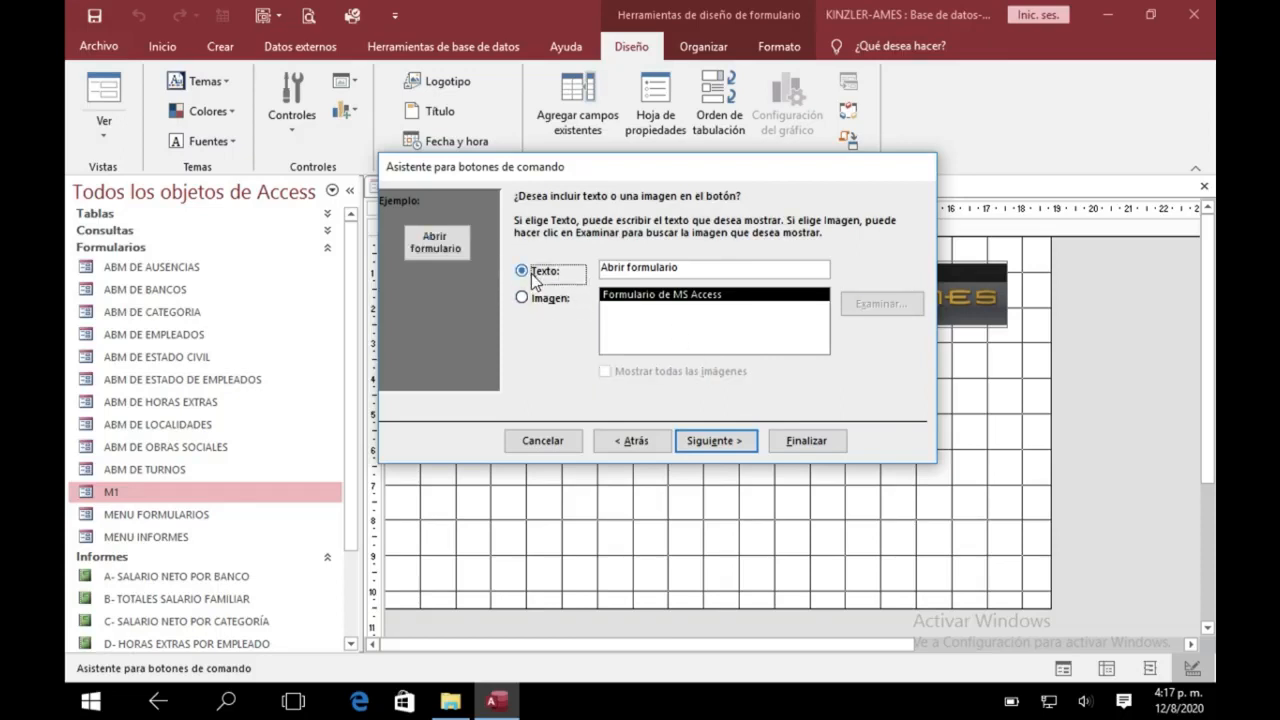
left_click(530, 298)
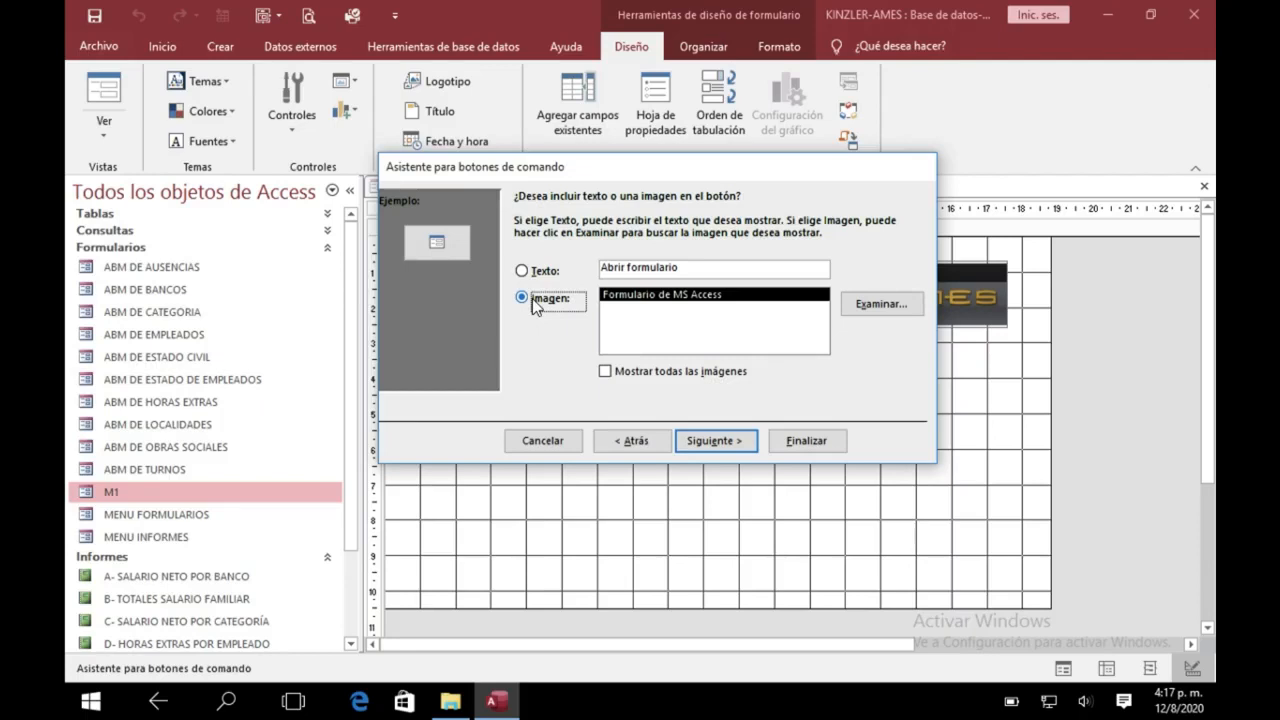
left_click(543, 273)
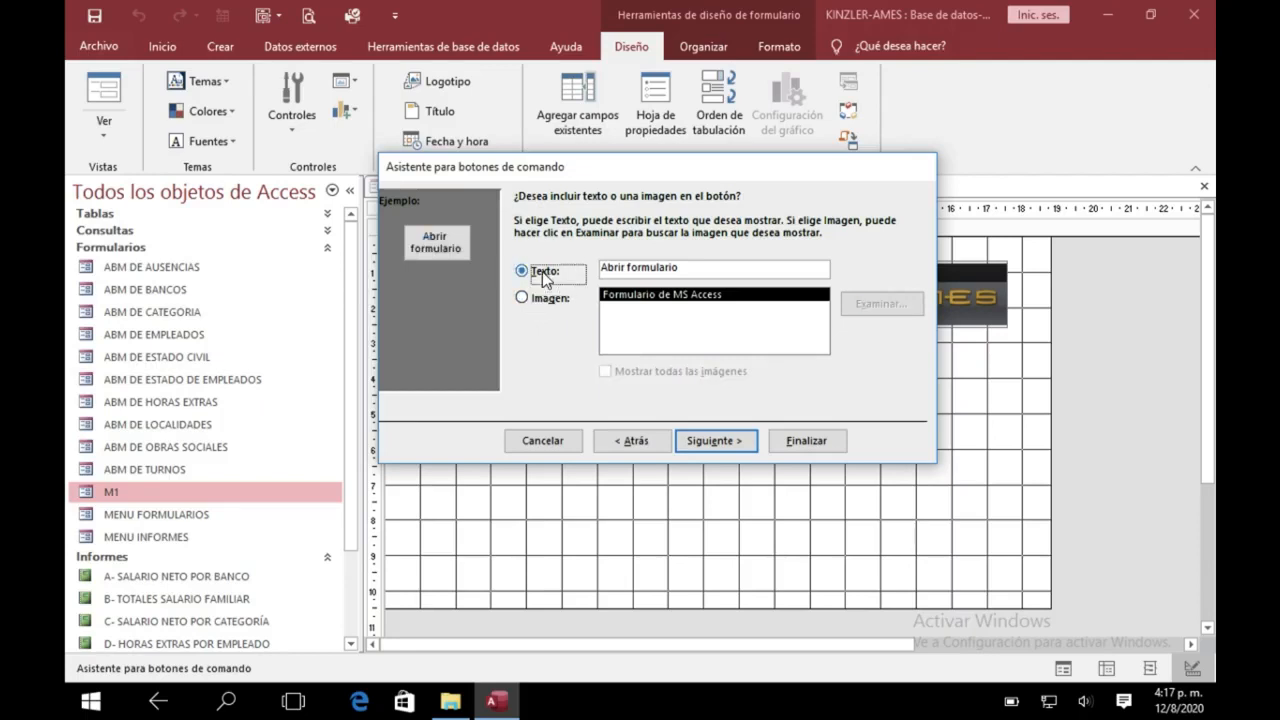
double_click(608, 268)
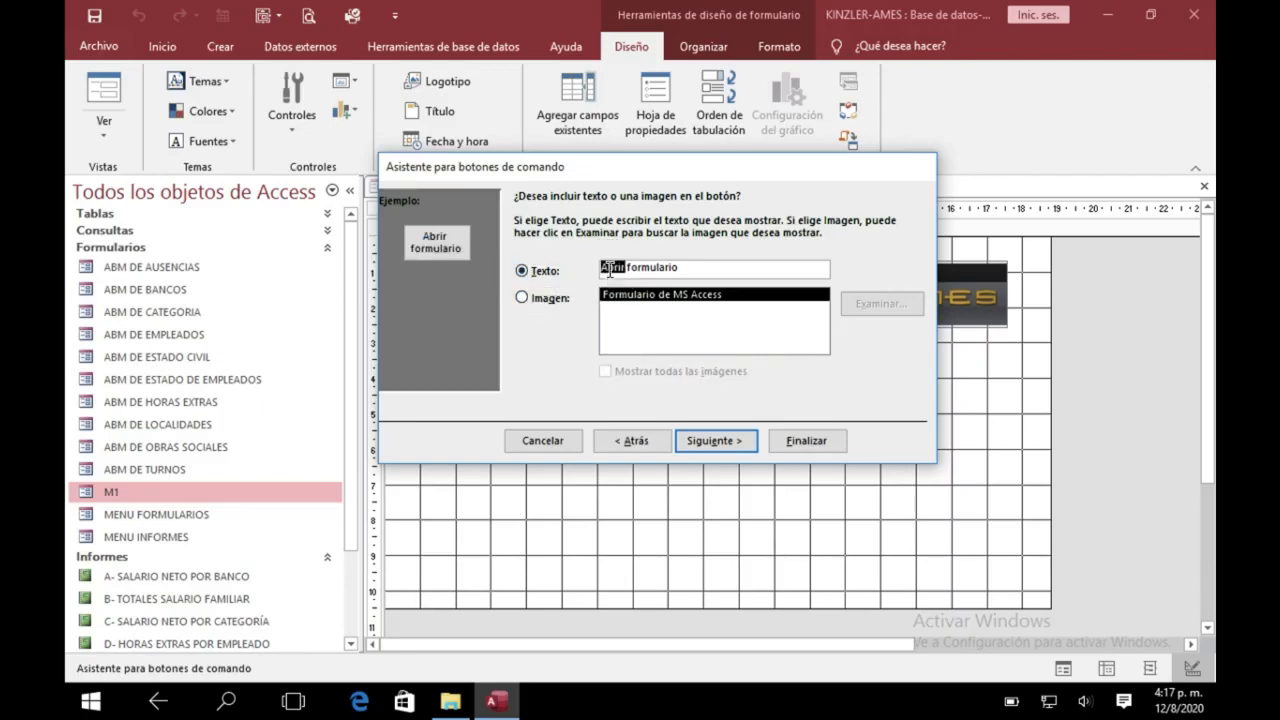
left_click_drag(686, 268, 596, 273)
type("A")
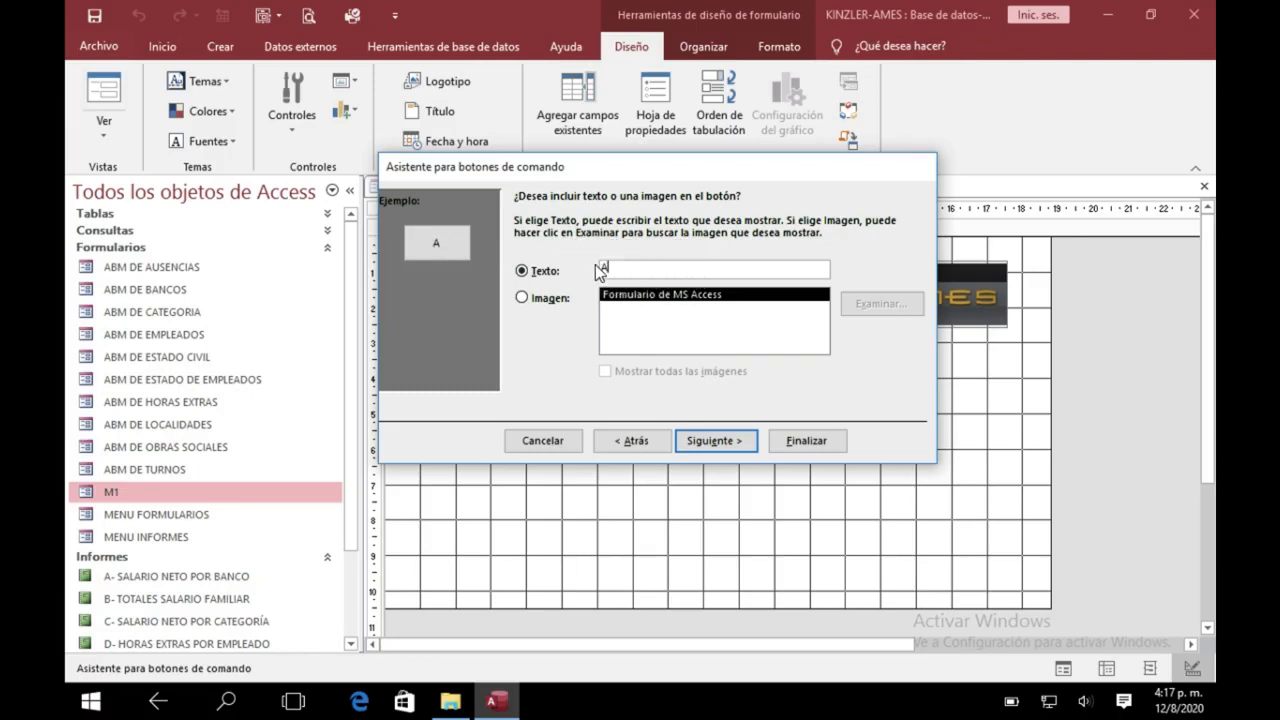
type("BM - EMpleado")
key("BackSpace")
key("BackSpace")
key("BackSpace")
key("BackSpace")
key("BackSpace")
key("BackSpace")
key("BackSpace")
type("mpleados")
left_click(709, 440)
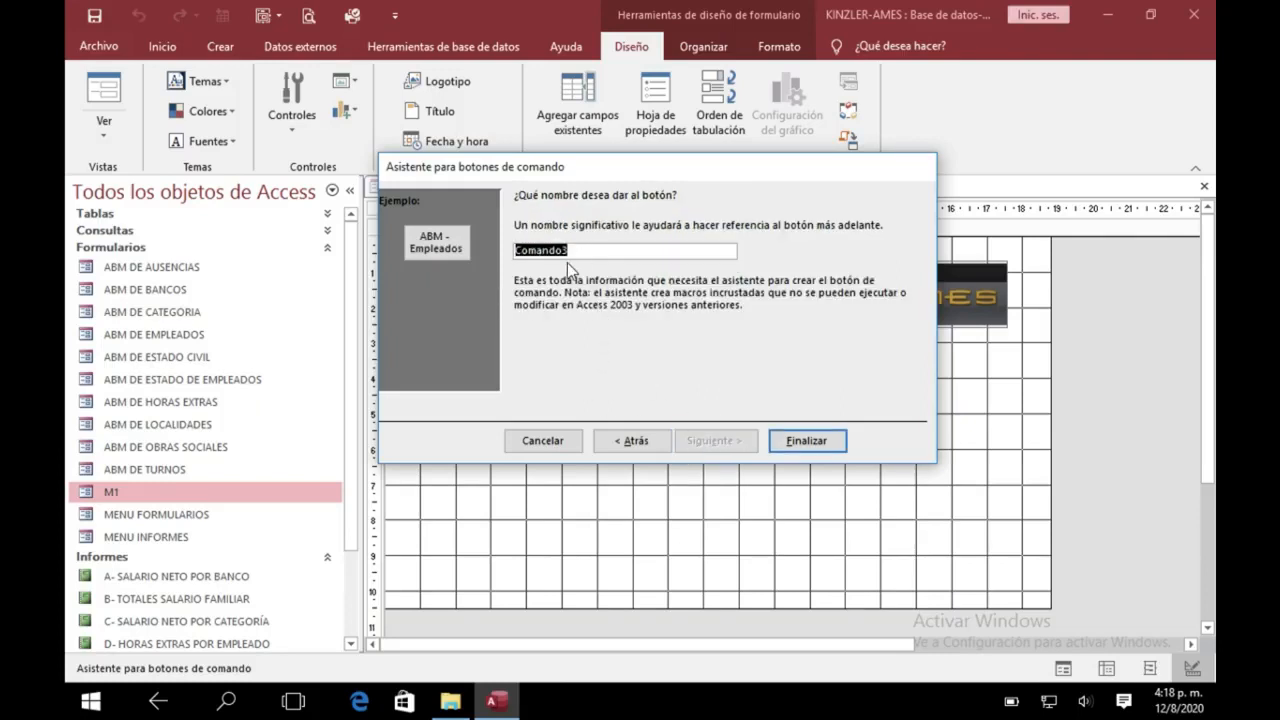
left_click(806, 441)
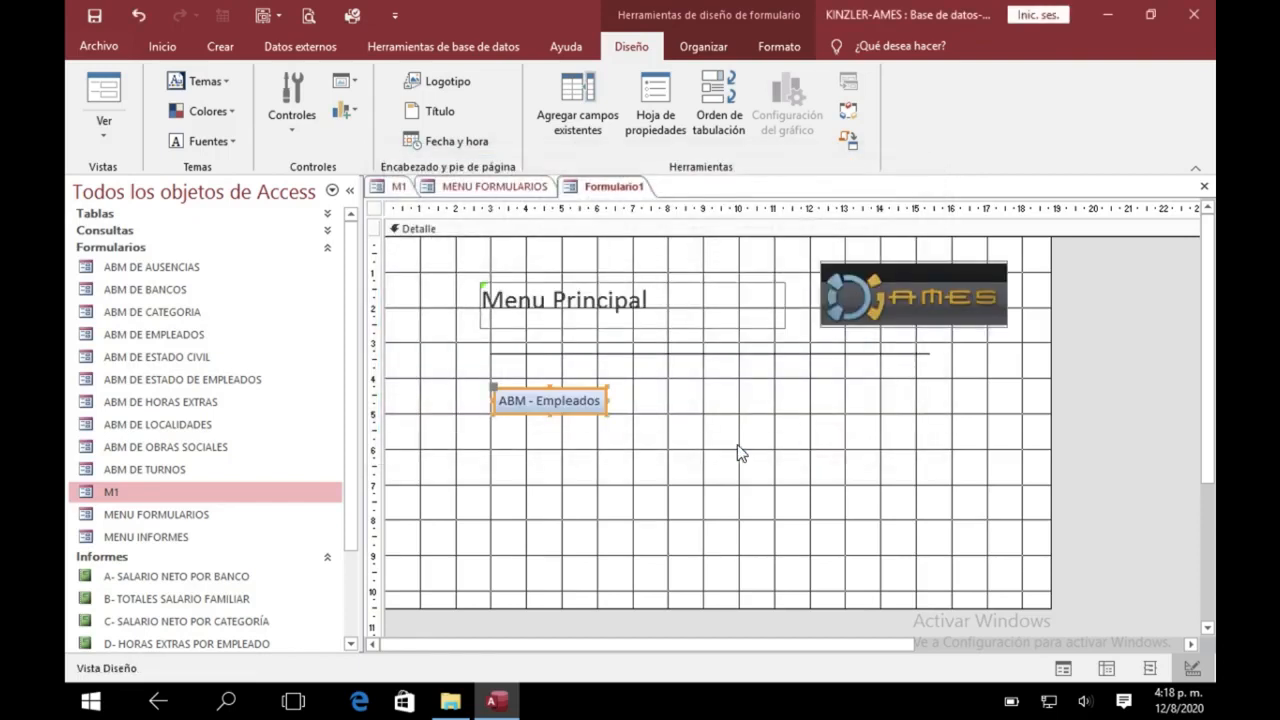
- Set the font colour of the "ABM - Empleados" button to dark red
left_click(594, 409)
right_click(607, 410)
mouse_move(682, 604)
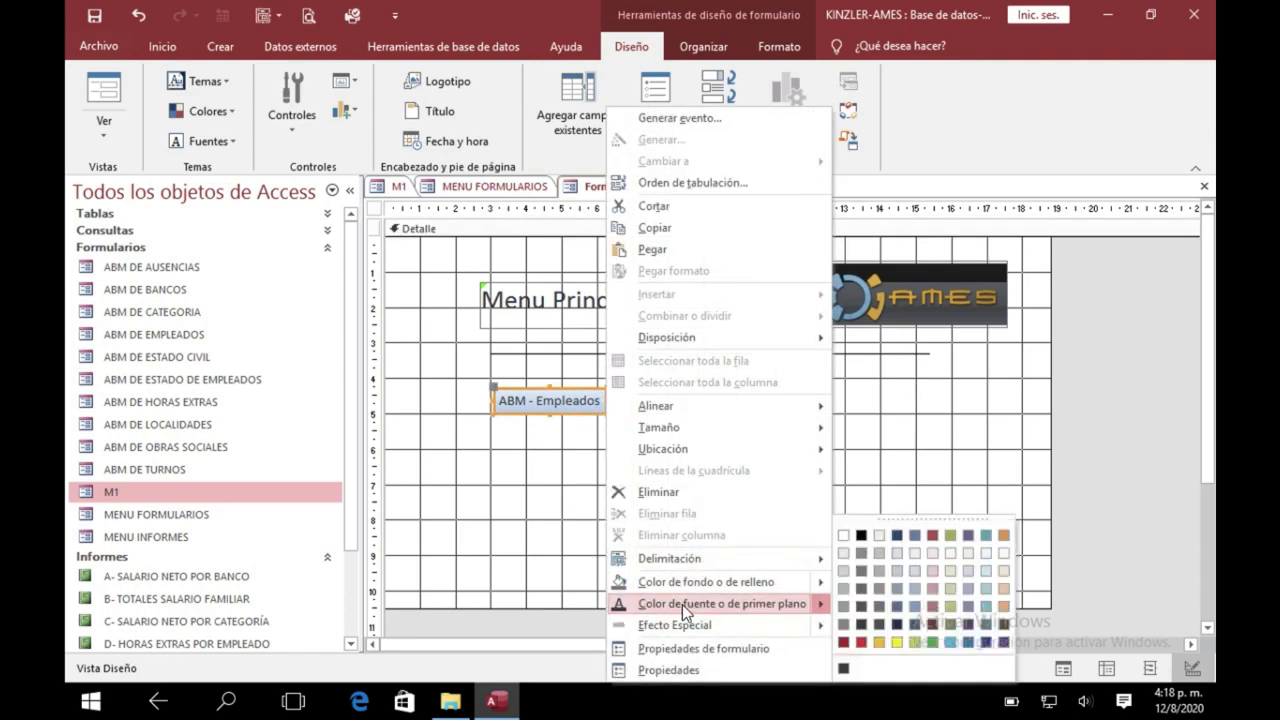
left_click(932, 537)
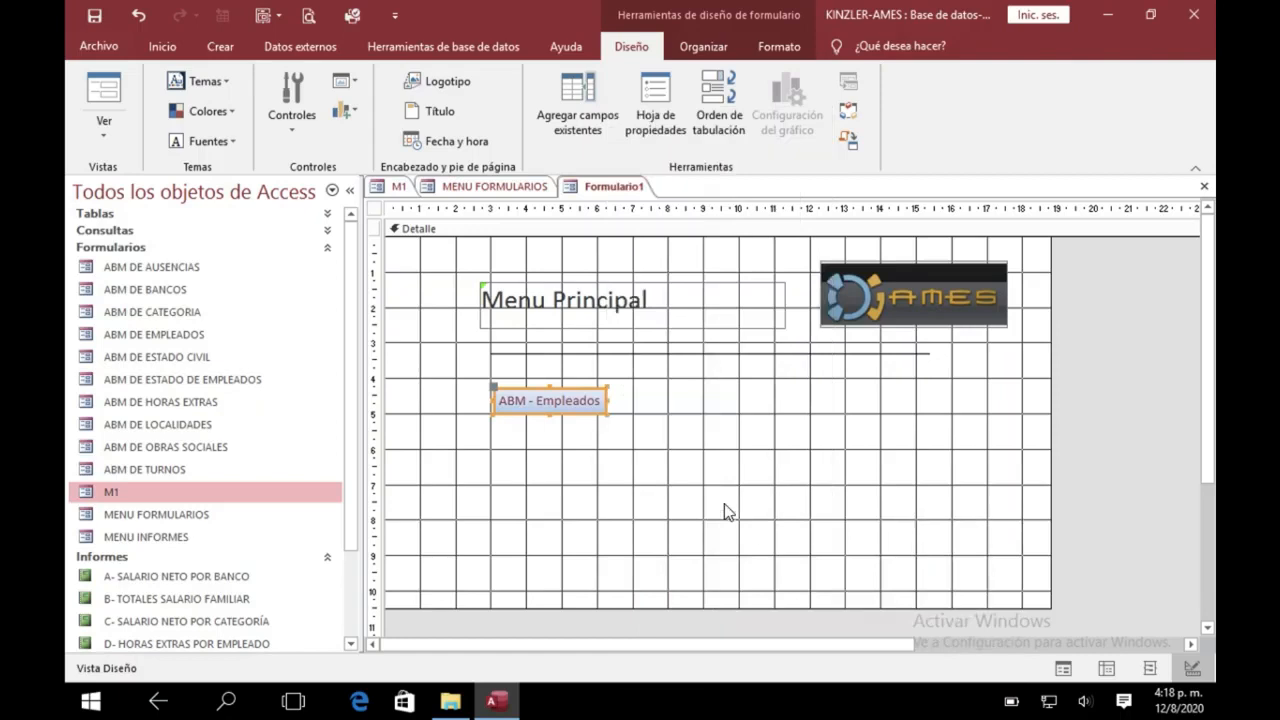
- Set the background colour of the "ABM - Empleados" button to a pale blue
right_click(600, 405)
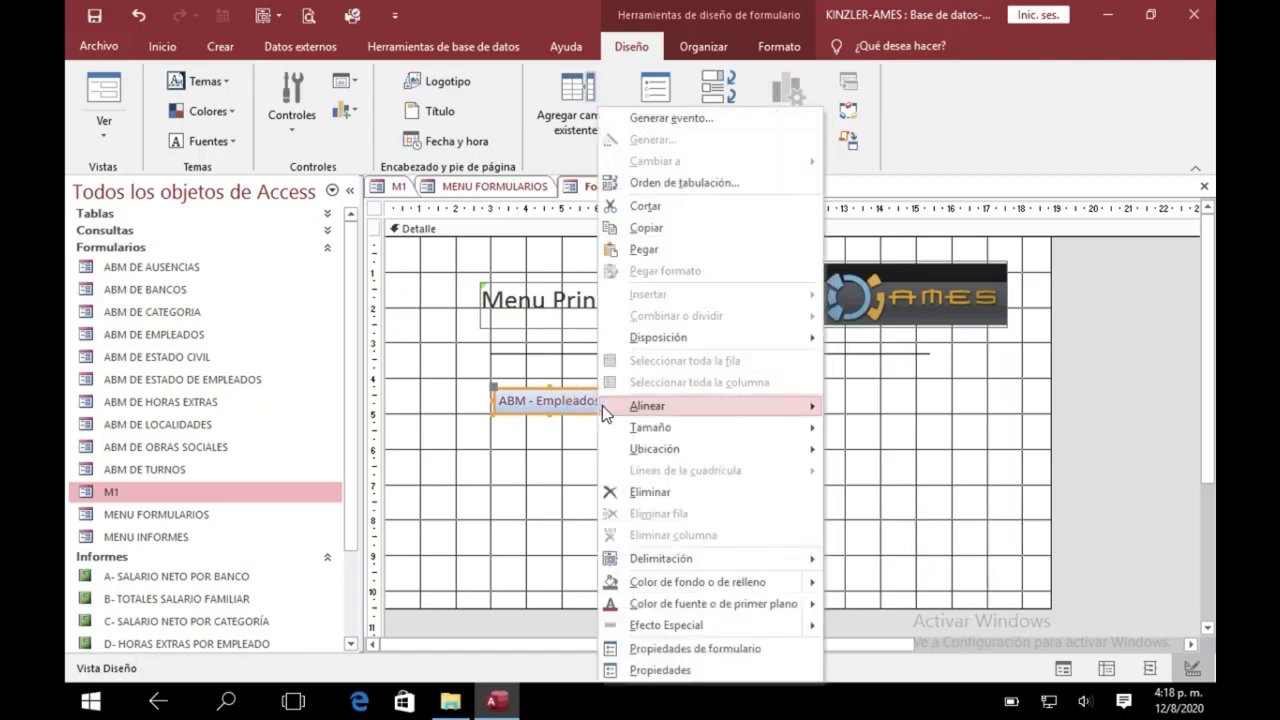
mouse_move(659, 588)
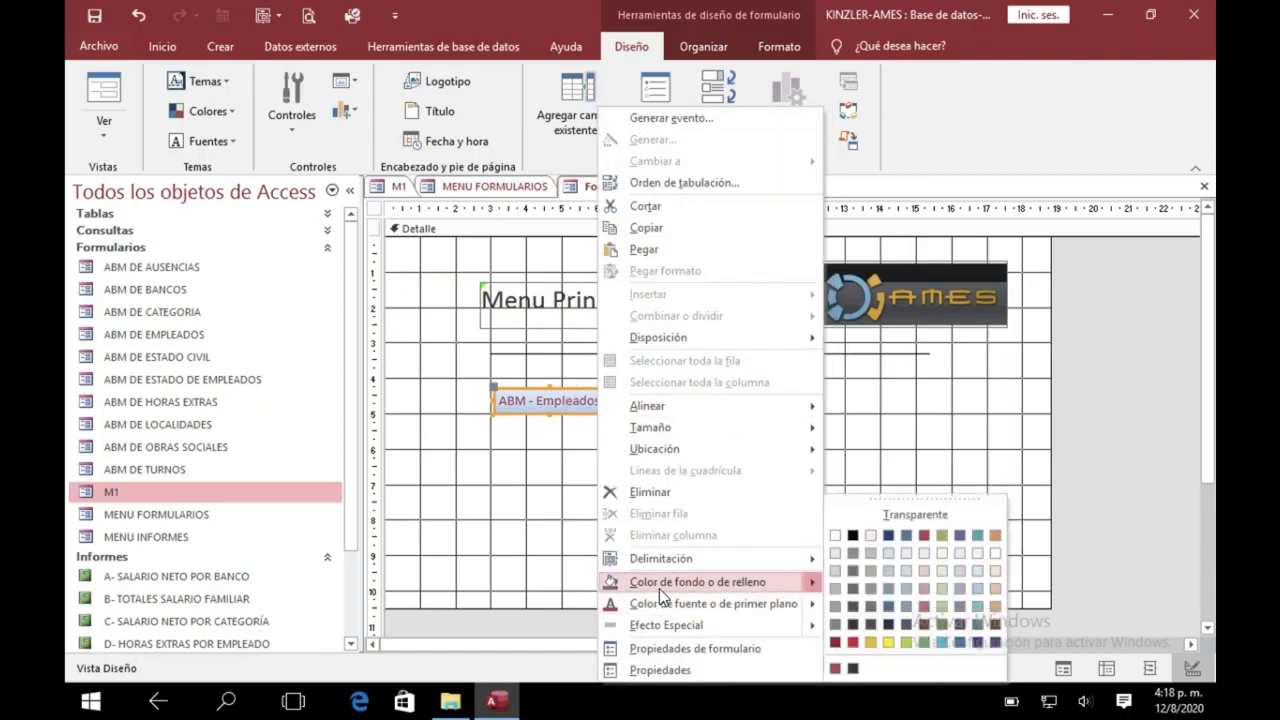
left_click(978, 571)
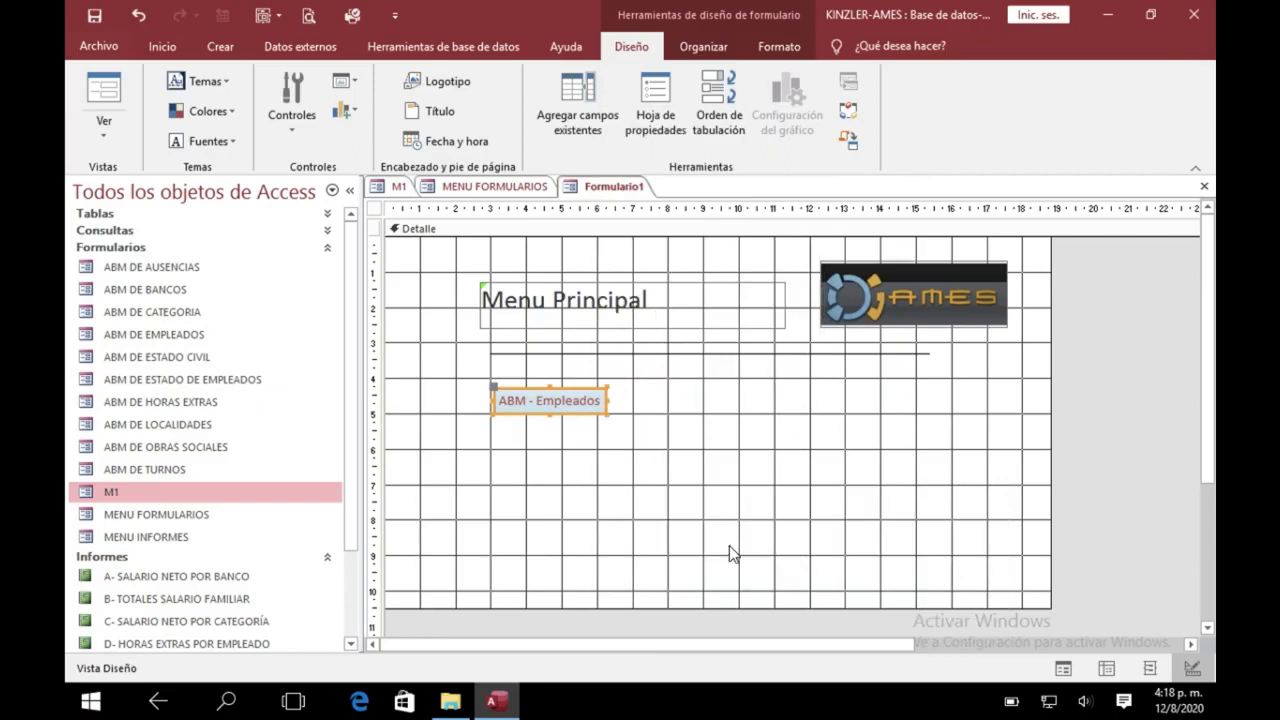
left_click(617, 470)
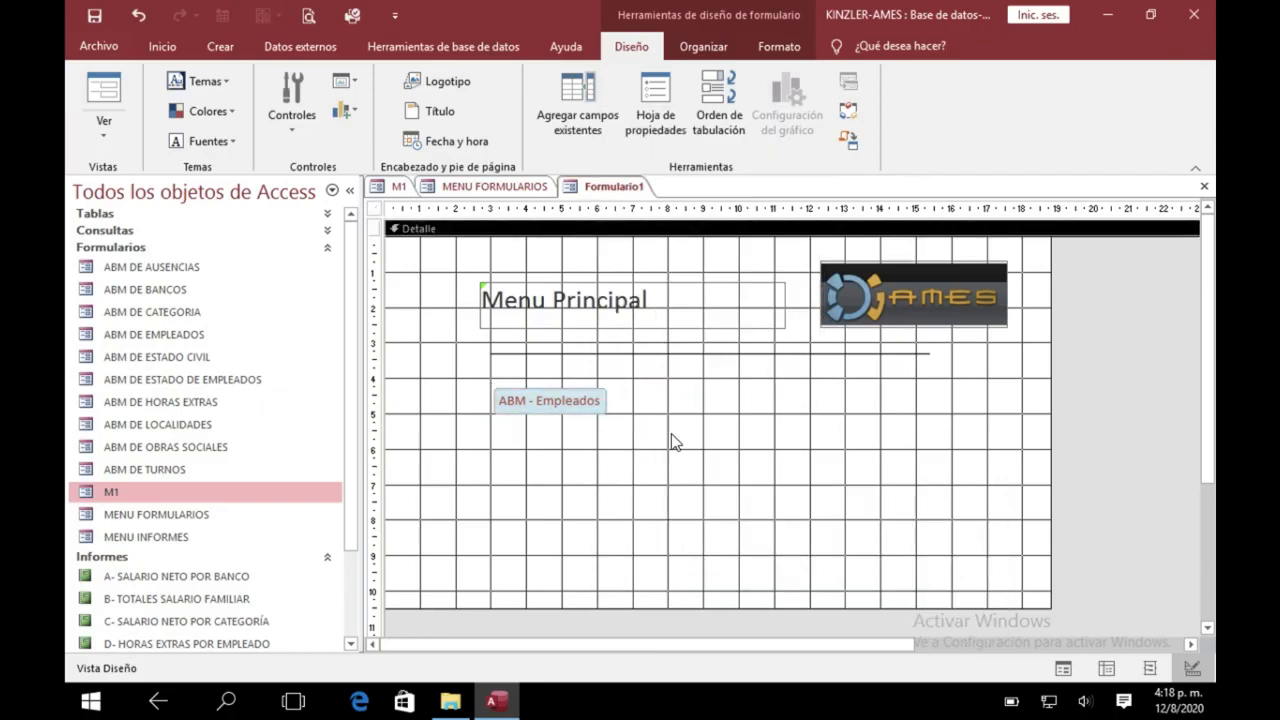
- Save the new form under the name "Menu Principal" and close all open forms
left_click(1204, 186)
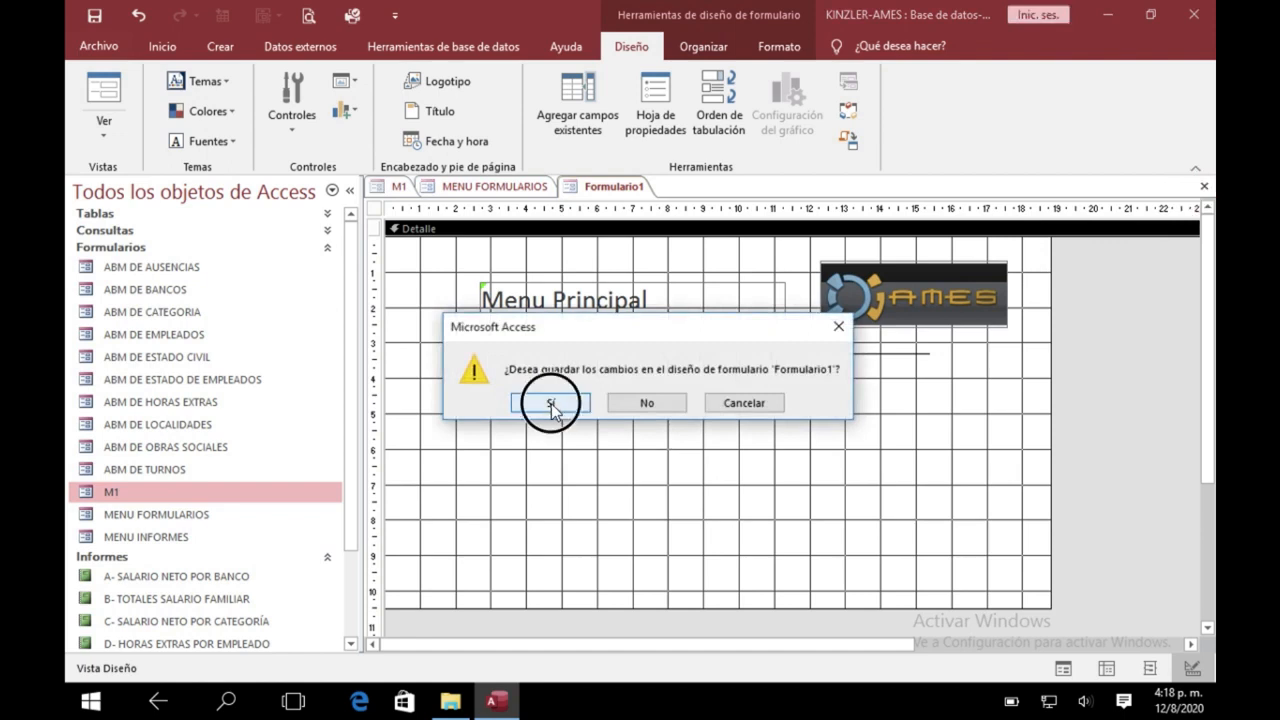
left_click(551, 403)
type("men")
key("BackSpace")
key("BackSpace")
key("BackSpace")
type("Menu Principal")
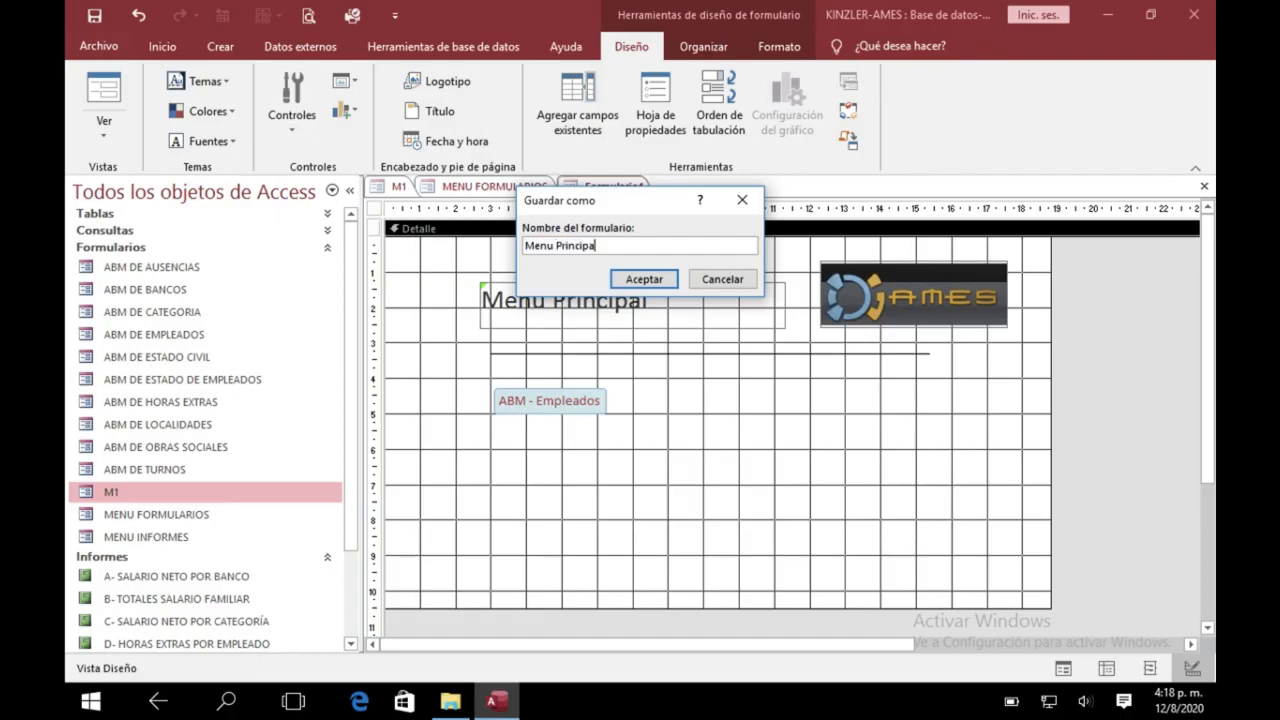
key("Return")
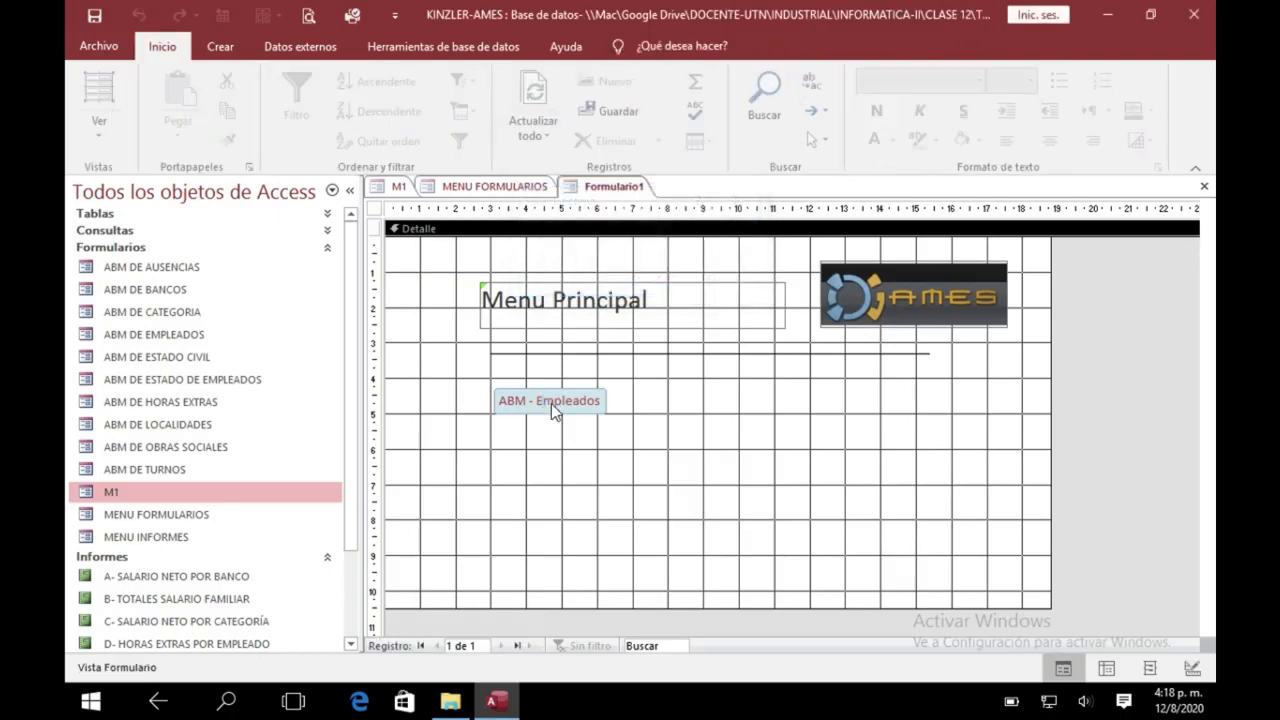
left_click(1200, 186)
left_click(1198, 184)
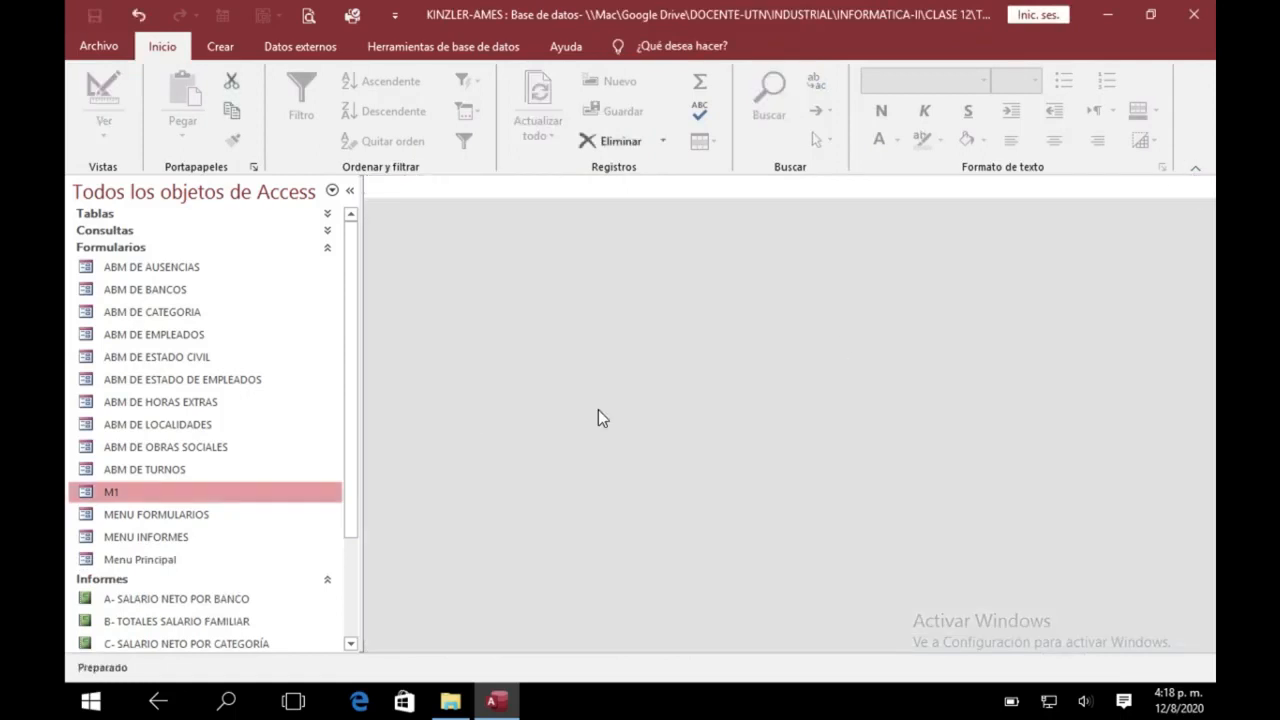
- Open the Menu Principal form and test its "ABM - Empleados" button
left_click(350, 396)
left_click_drag(350, 396, 346, 420)
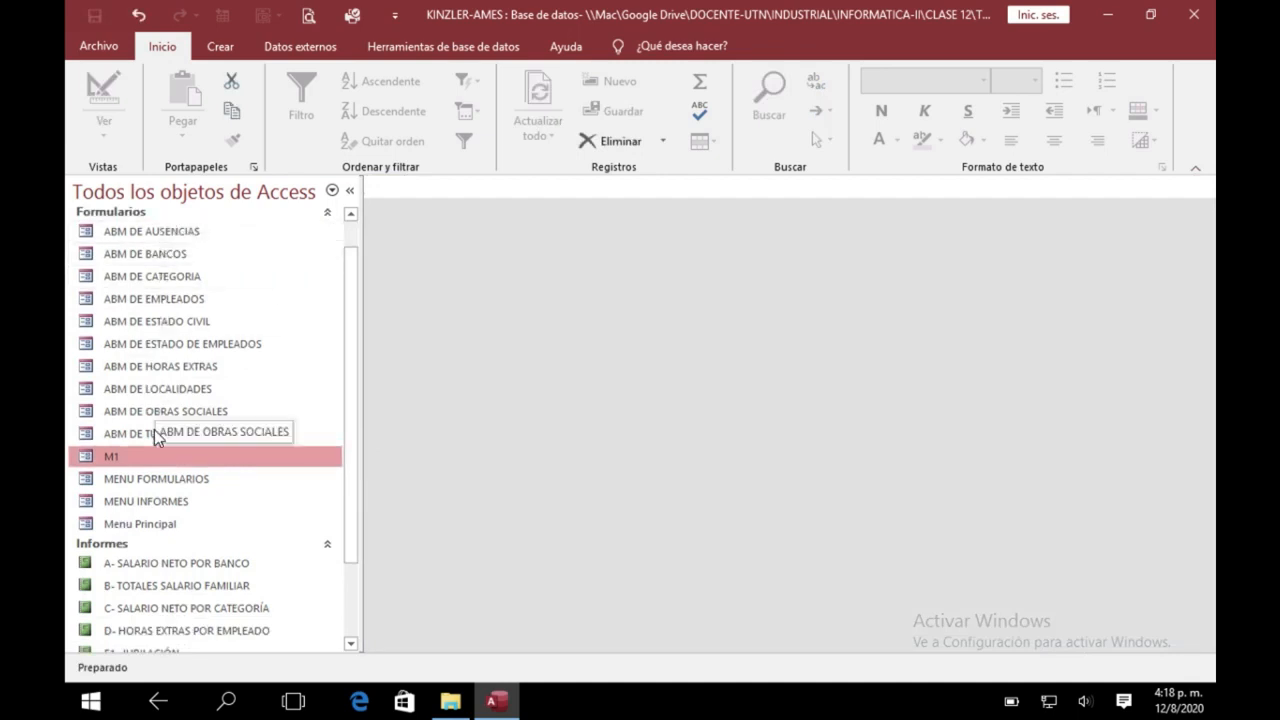
left_click(153, 524)
double_click(134, 525)
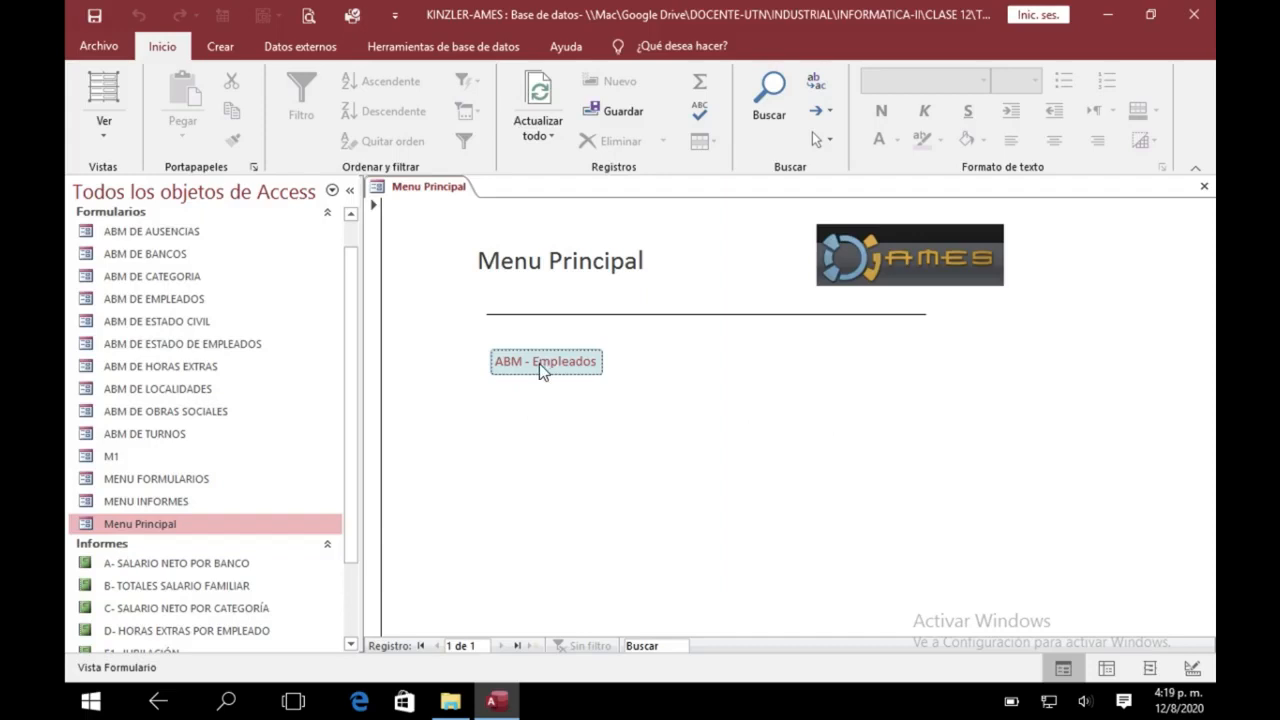
left_click(539, 363)
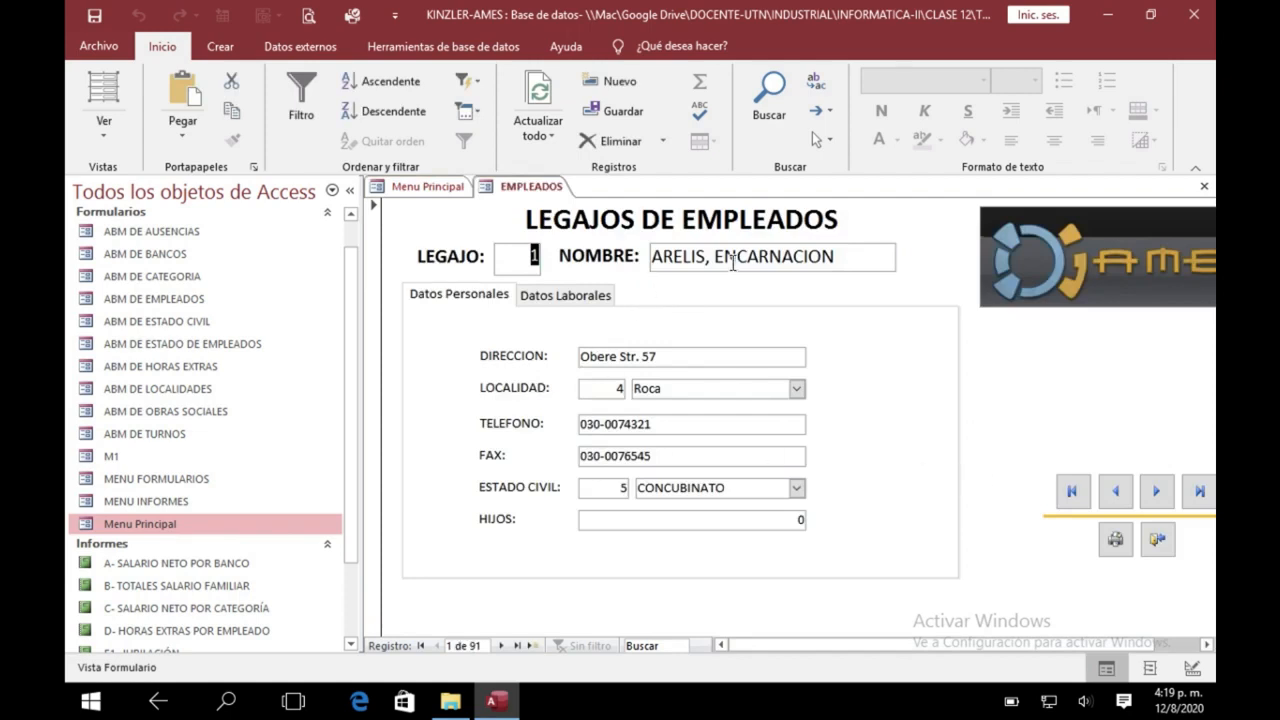
- Close the employee form with its own exit button, reopen it from the menu, and close both forms
left_click(1158, 541)
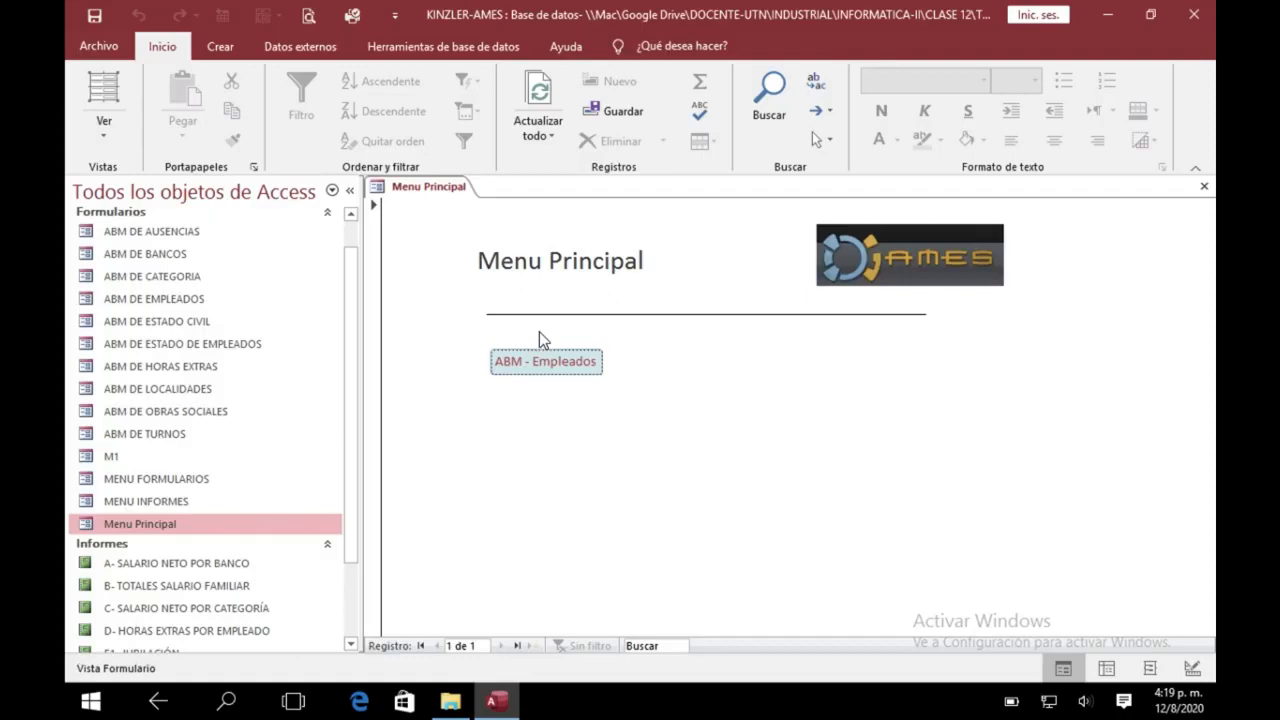
left_click(556, 362)
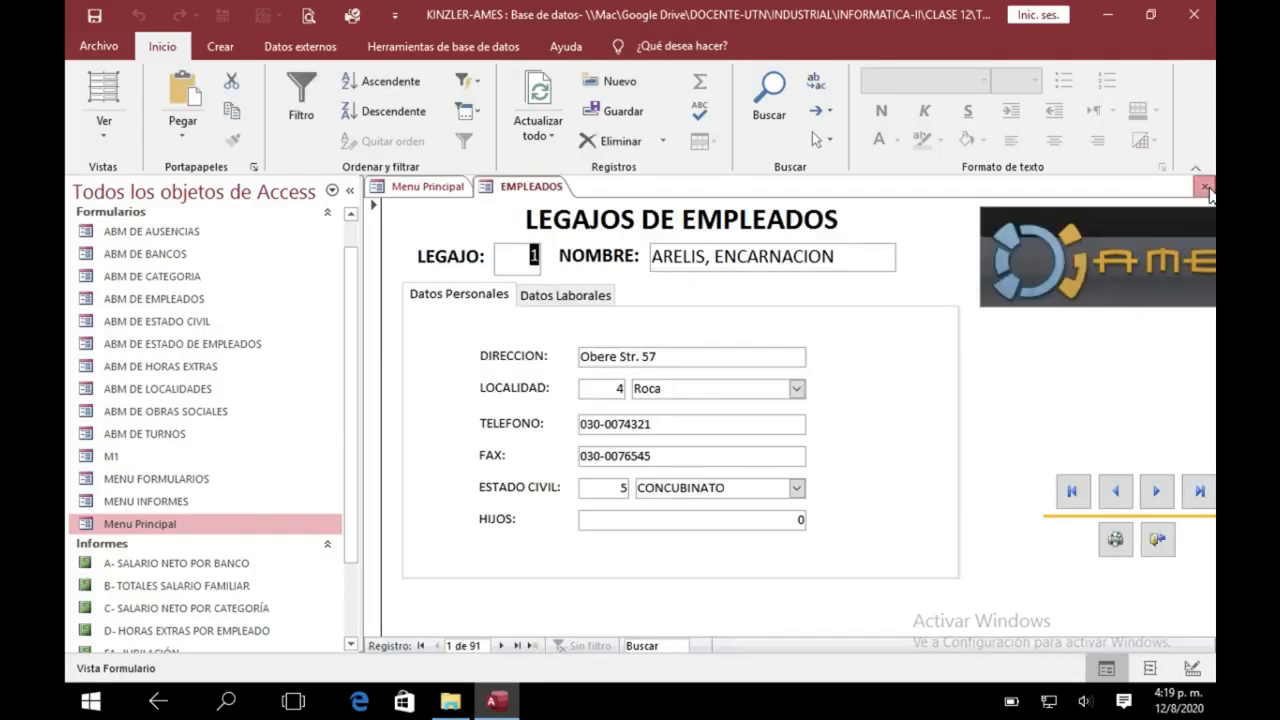
left_click(1205, 189)
left_click(1202, 185)
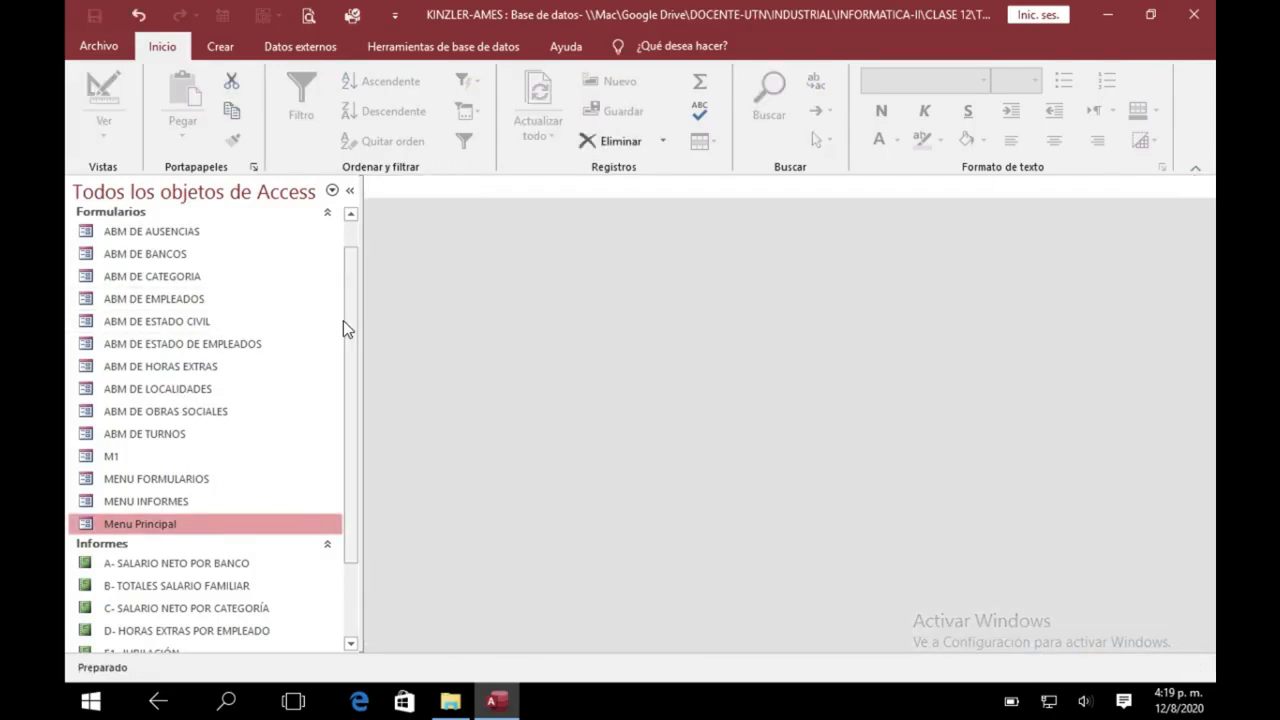
- Open ABM DE EMPLEADOS in design view and delete its navigation, print and close buttons together with the separator line
left_click(206, 302)
right_click(205, 301)
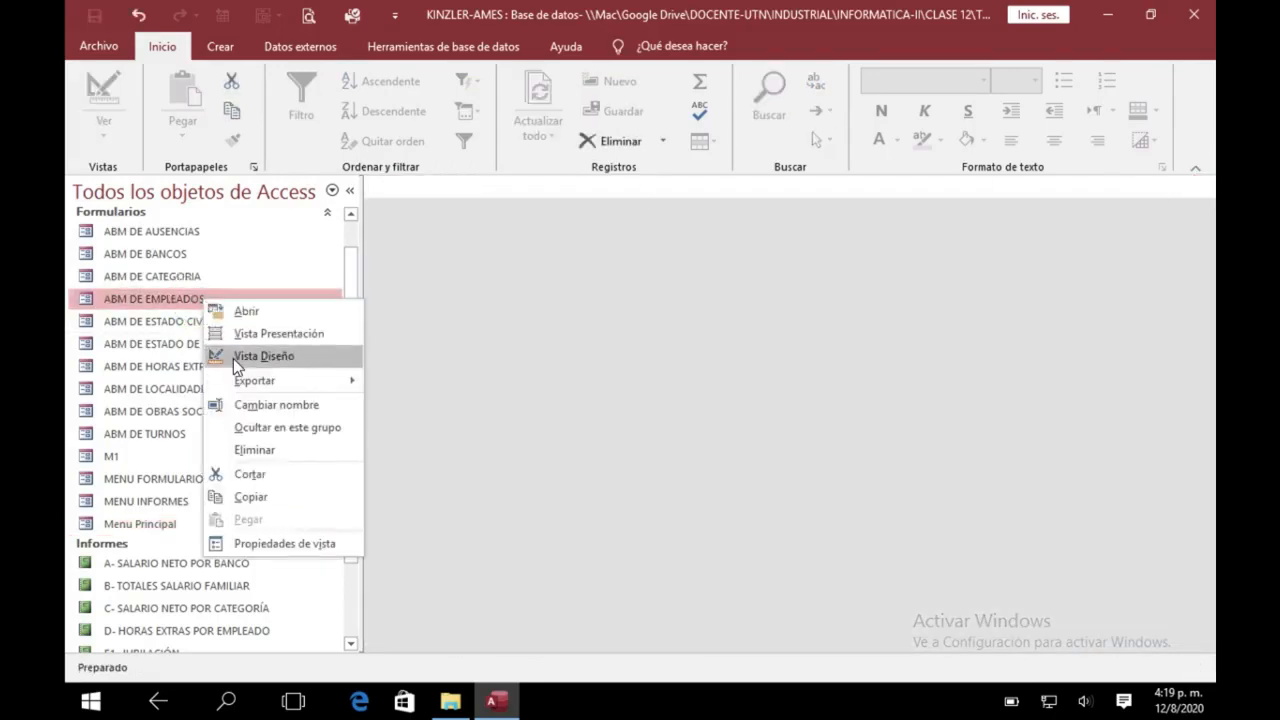
left_click(263, 356)
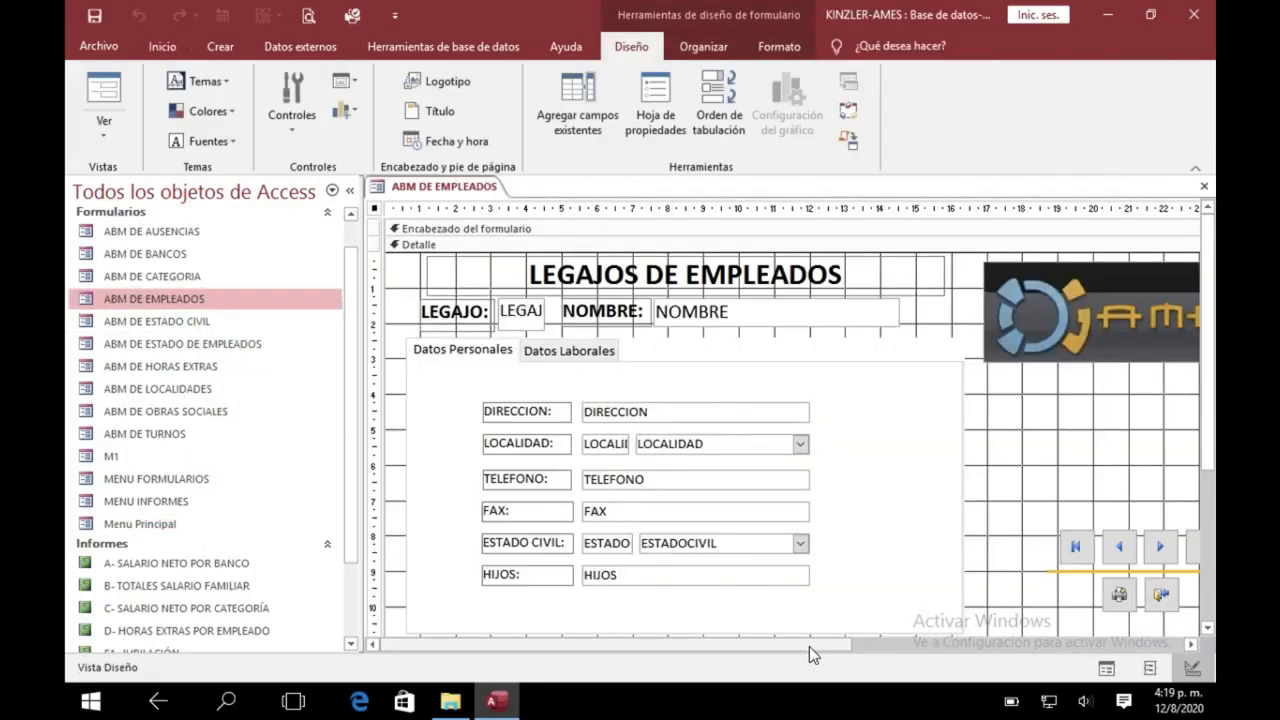
left_click_drag(809, 646, 929, 643)
left_click_drag(958, 562, 1117, 619)
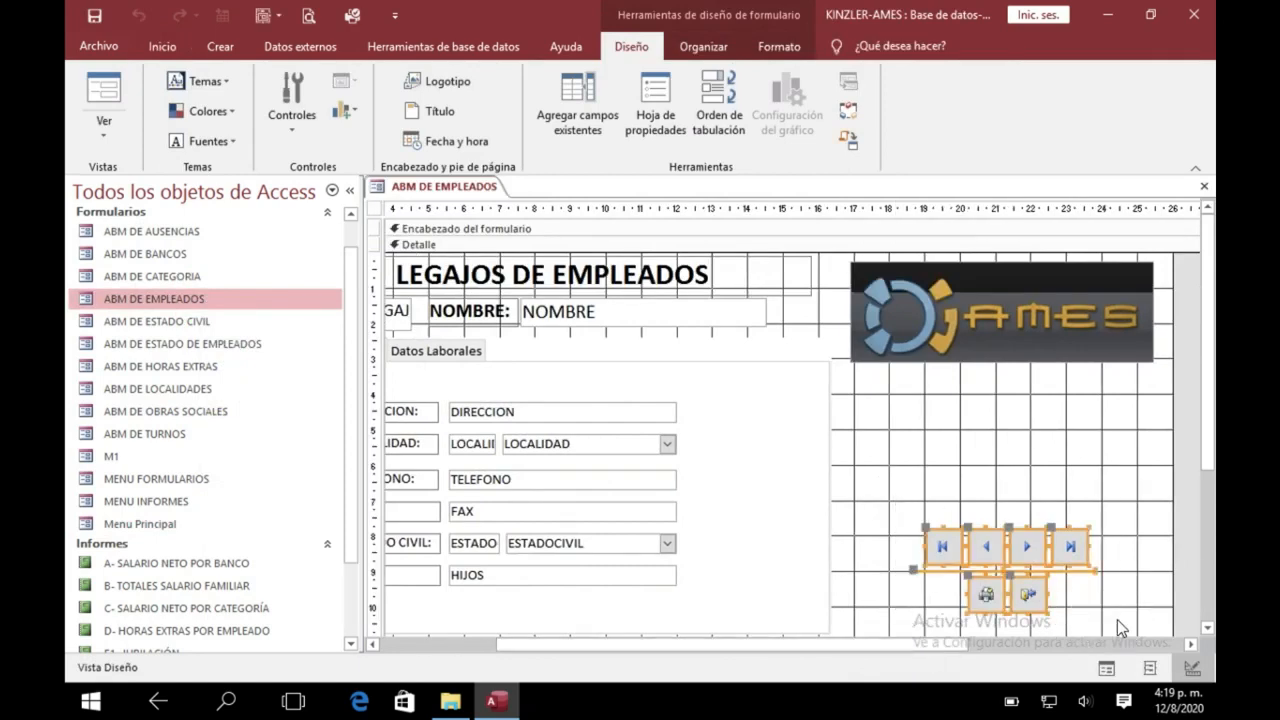
left_click(162, 46)
left_click(611, 150)
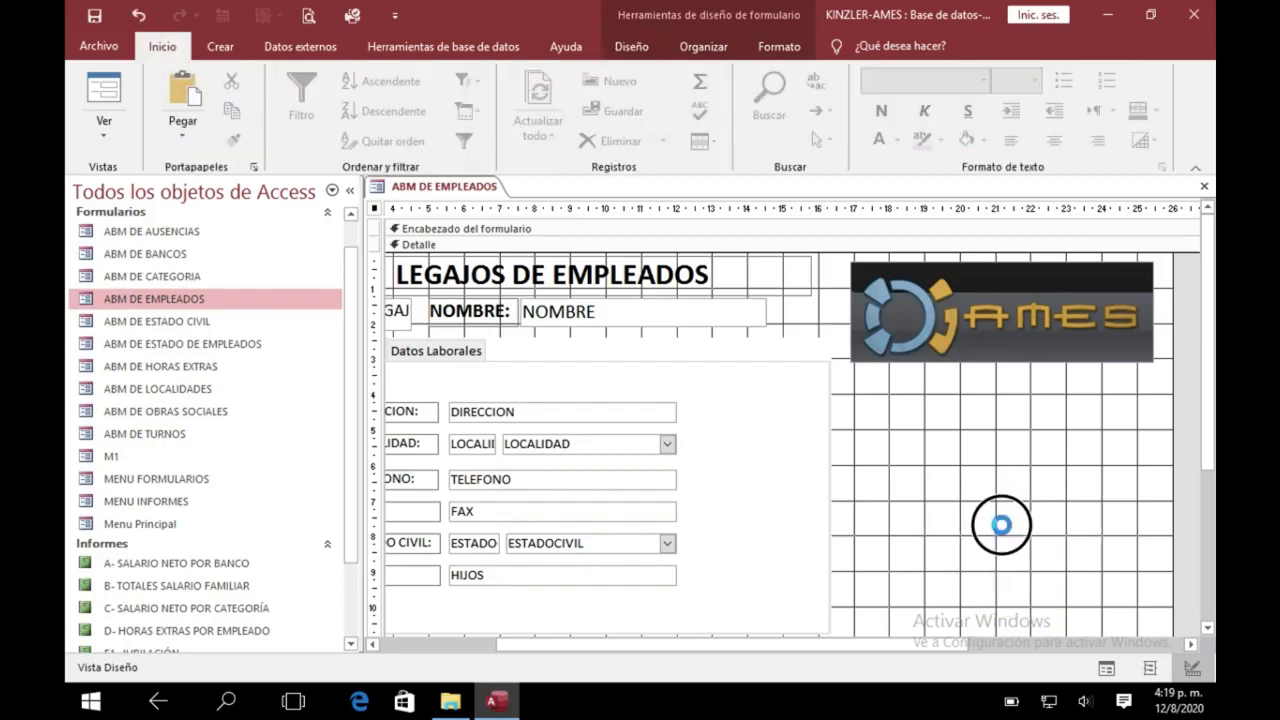
- Draw a command button about 1 cm wide in the empty area below the AMES logo
scroll(1203, 365, "down", 1)
mouse_move(1210, 365)
left_mouse_down()
mouse_move(1210, 383)
mouse_move(1210, 349)
left_mouse_up()
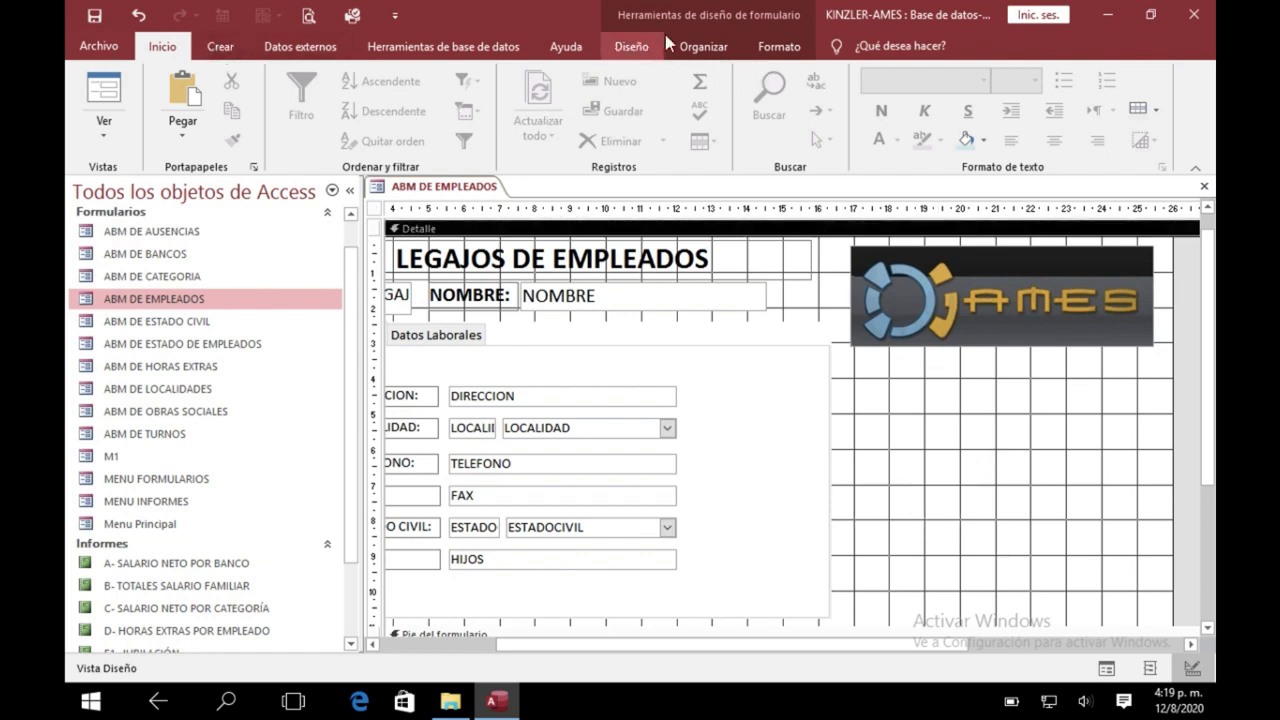
left_click(687, 22)
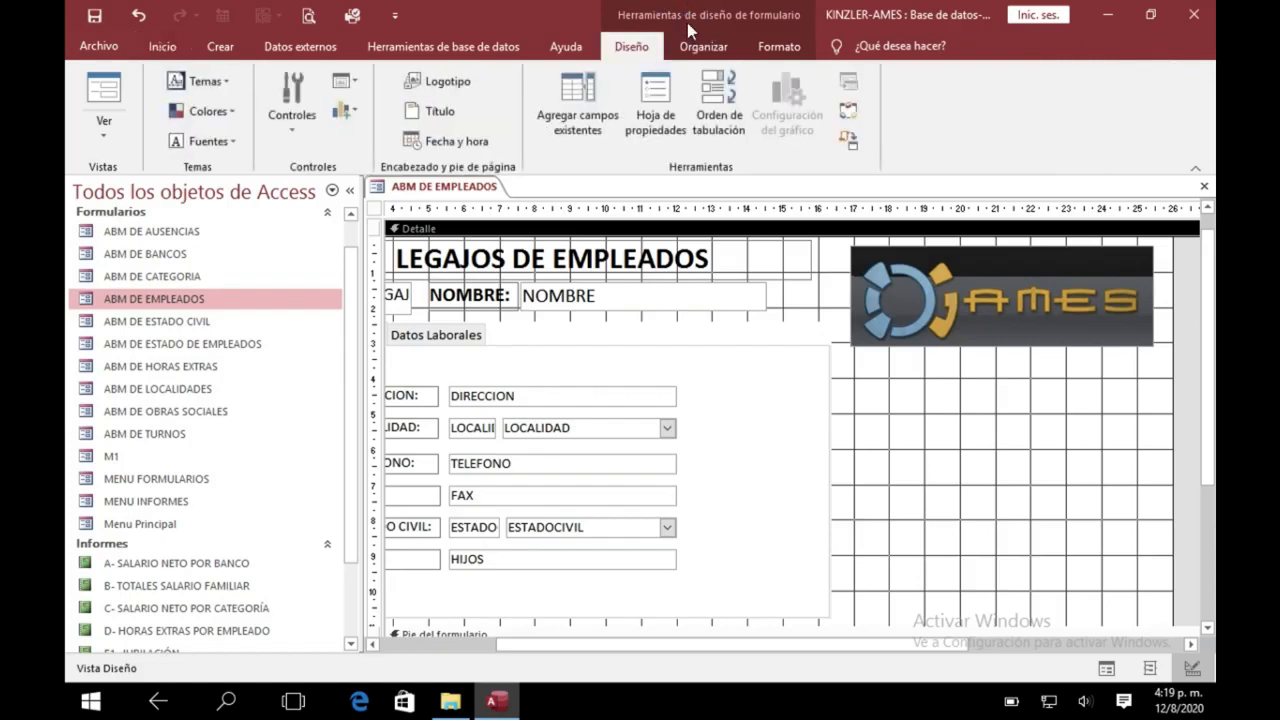
left_click(312, 133)
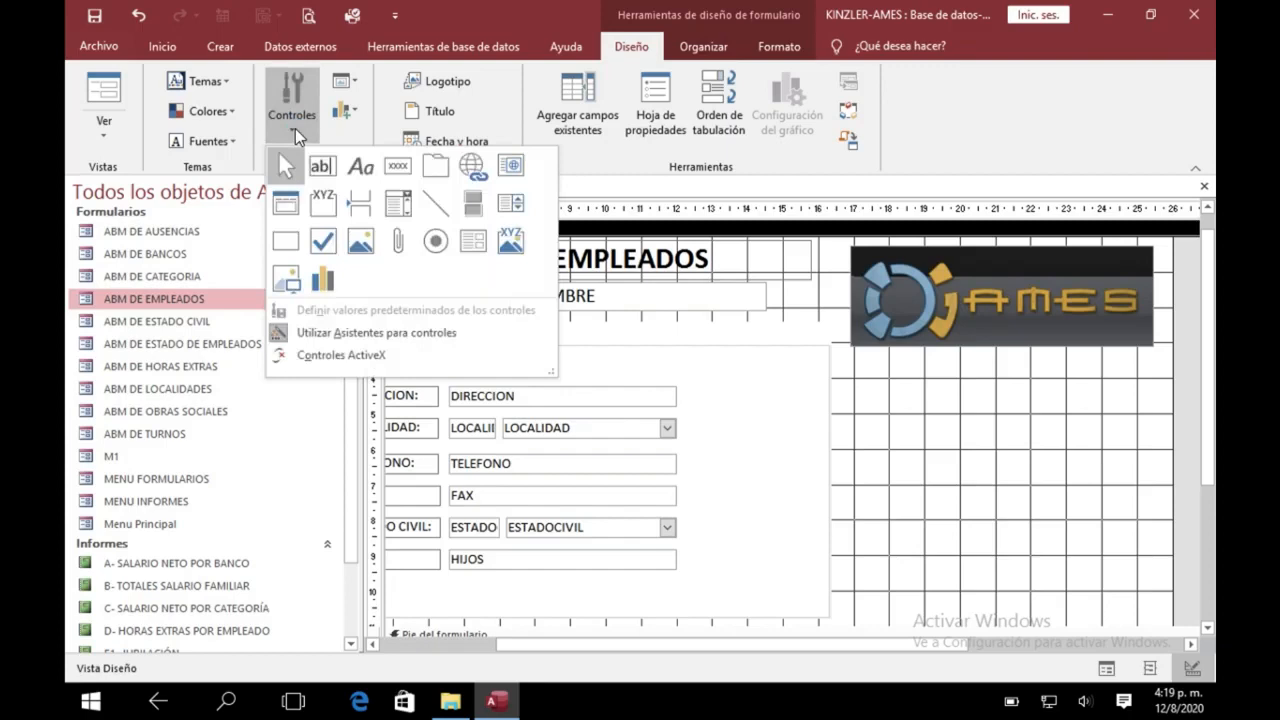
left_click(400, 180)
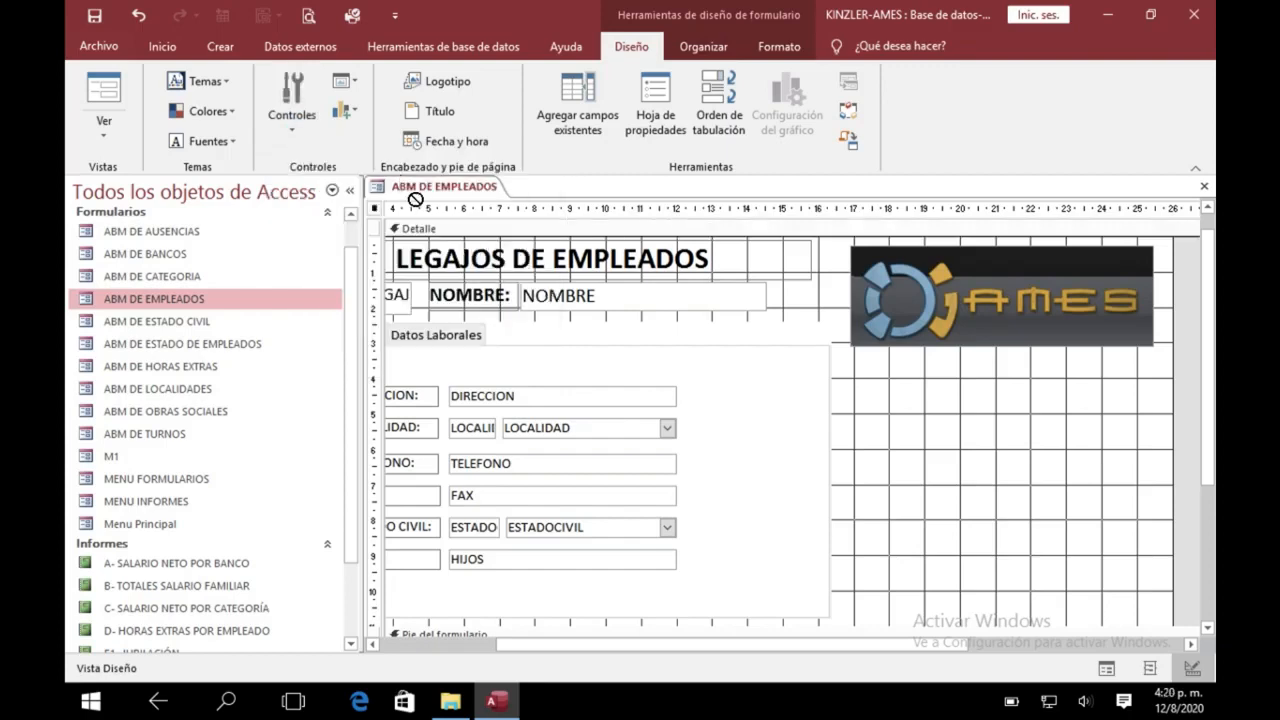
left_click_drag(890, 489, 927, 520)
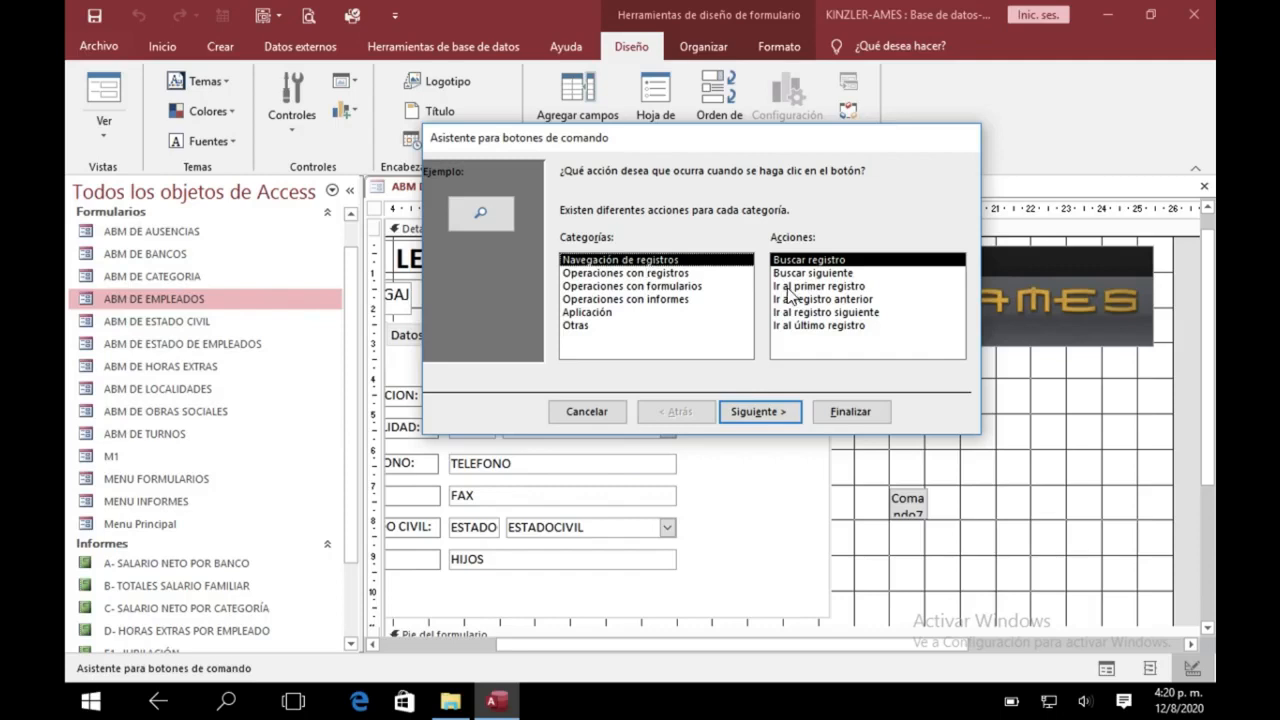
- Examine the button actions offered under the categories "Navegación de registros" and "Operaciones con registros"
left_click(790, 287)
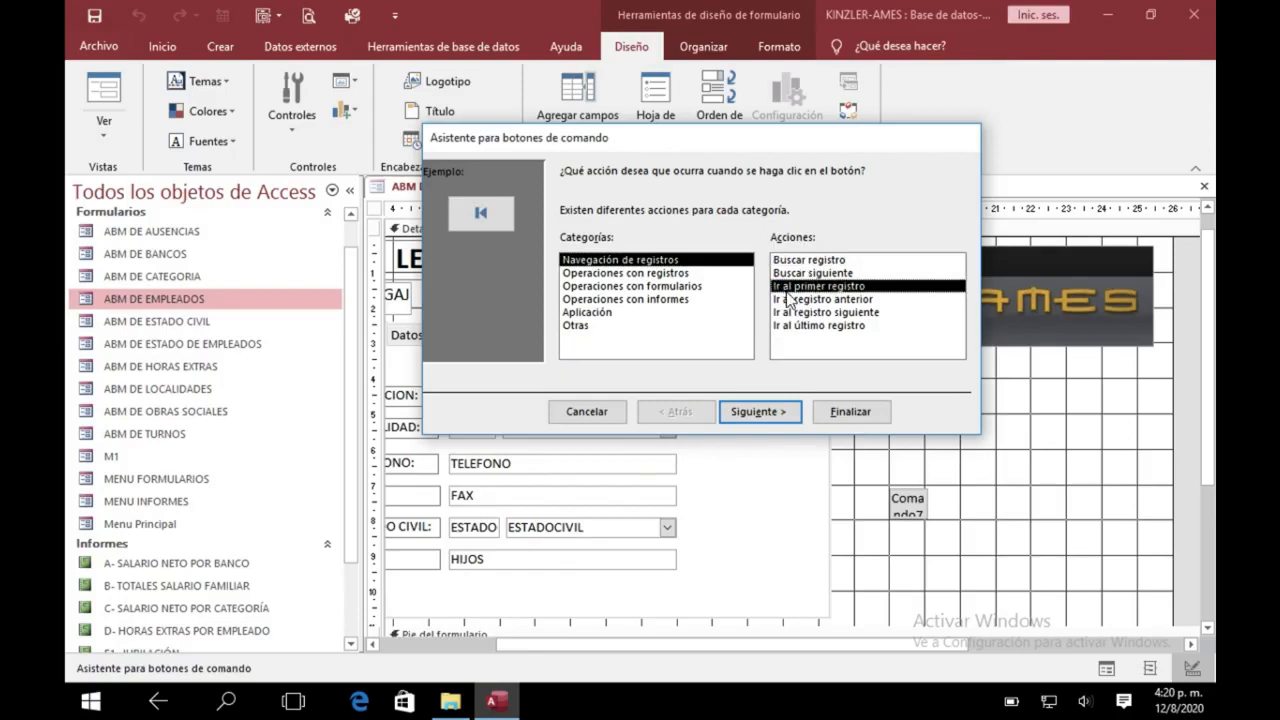
left_click(789, 299)
left_click(787, 313)
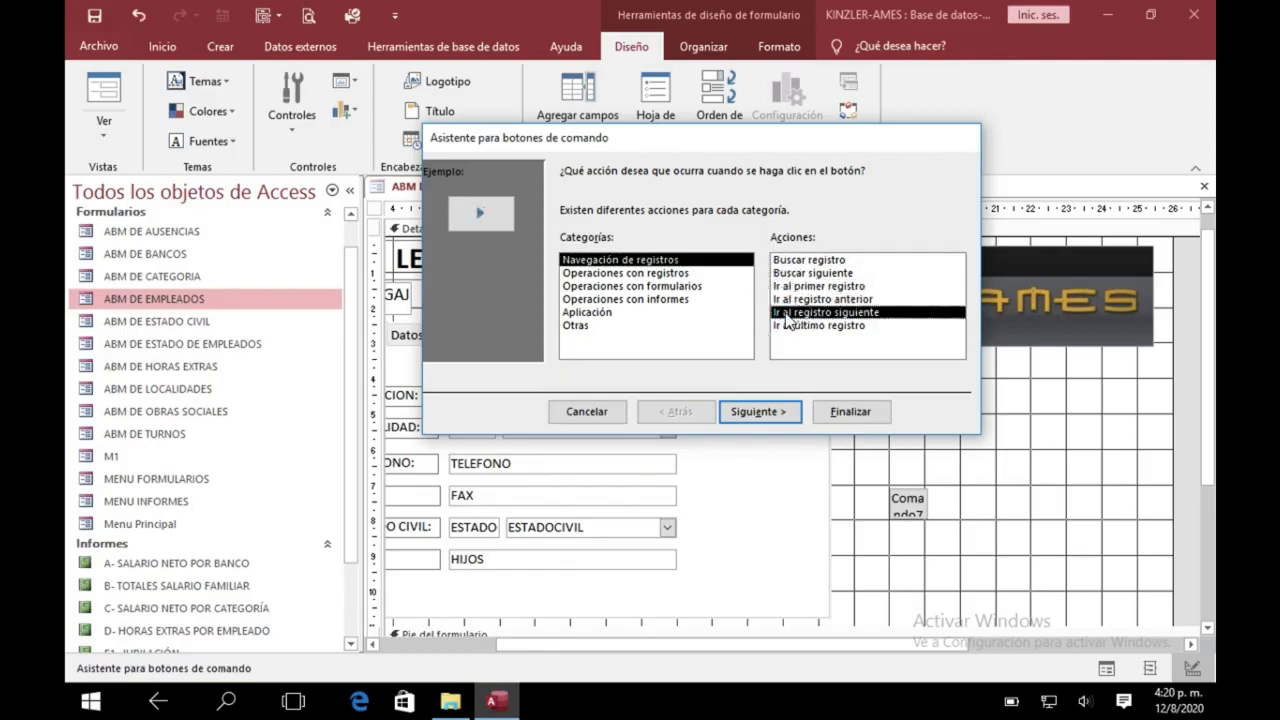
left_click(786, 327)
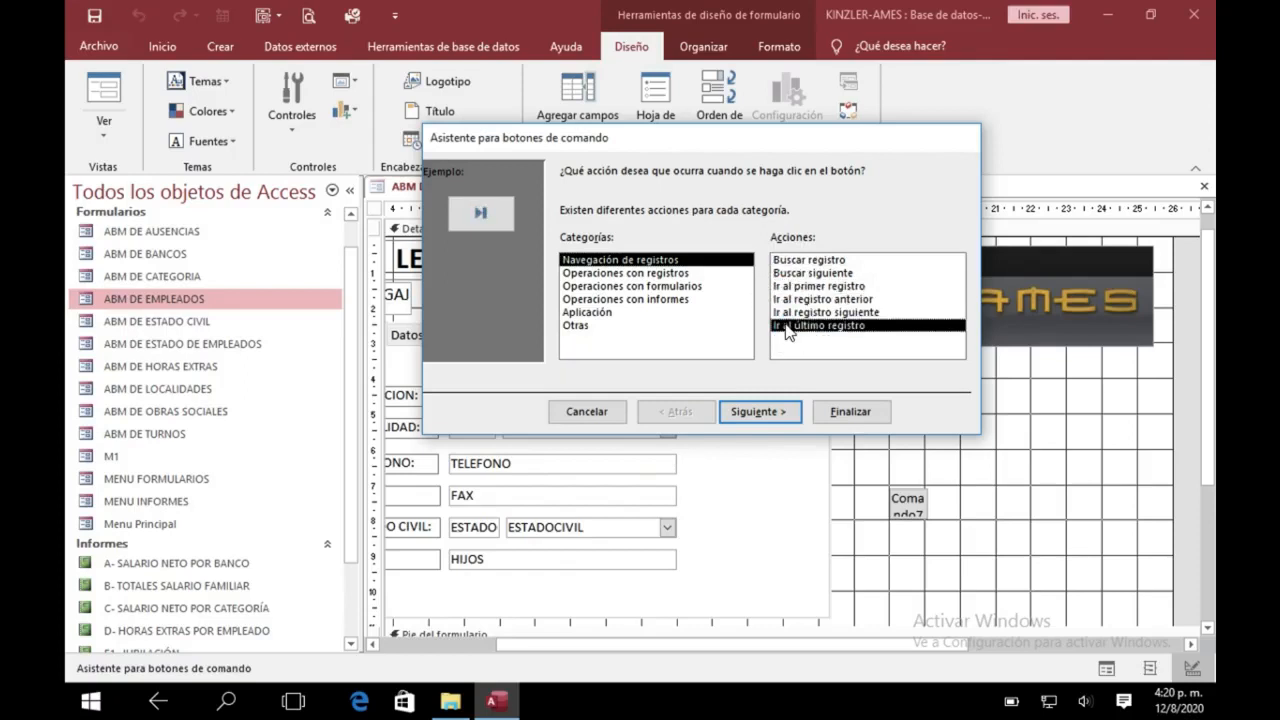
left_click(791, 276)
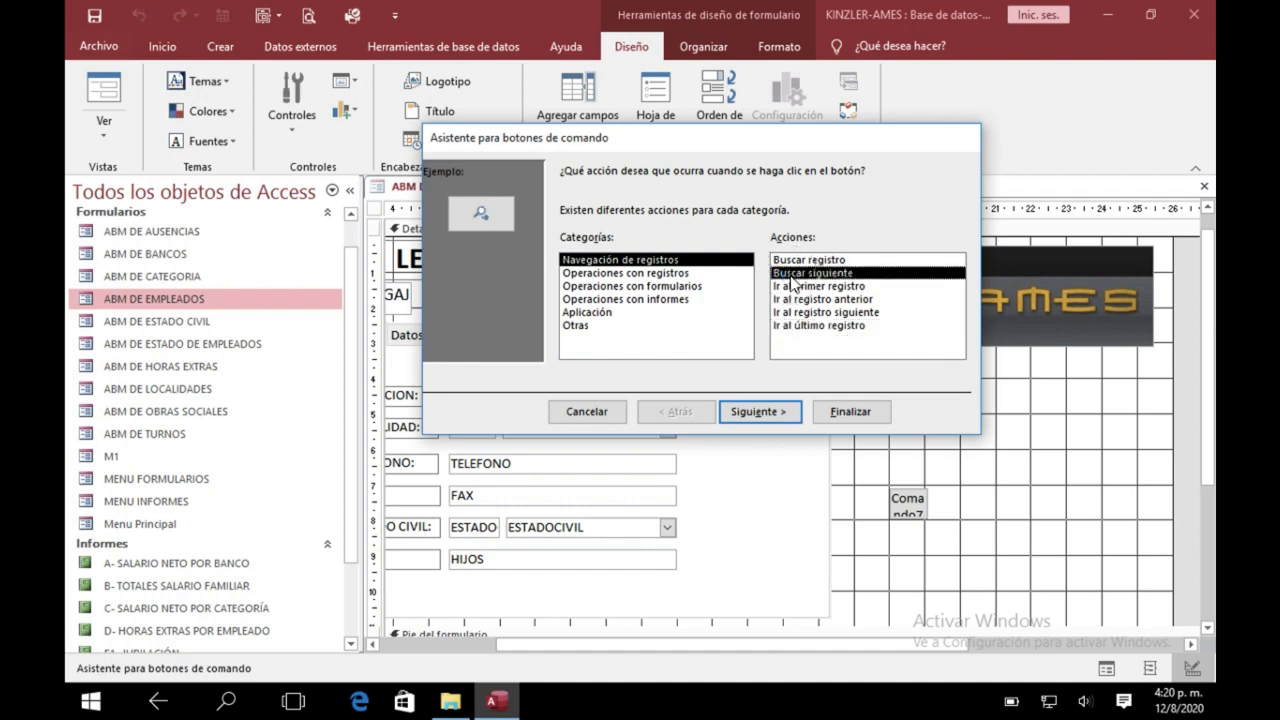
left_click(641, 276)
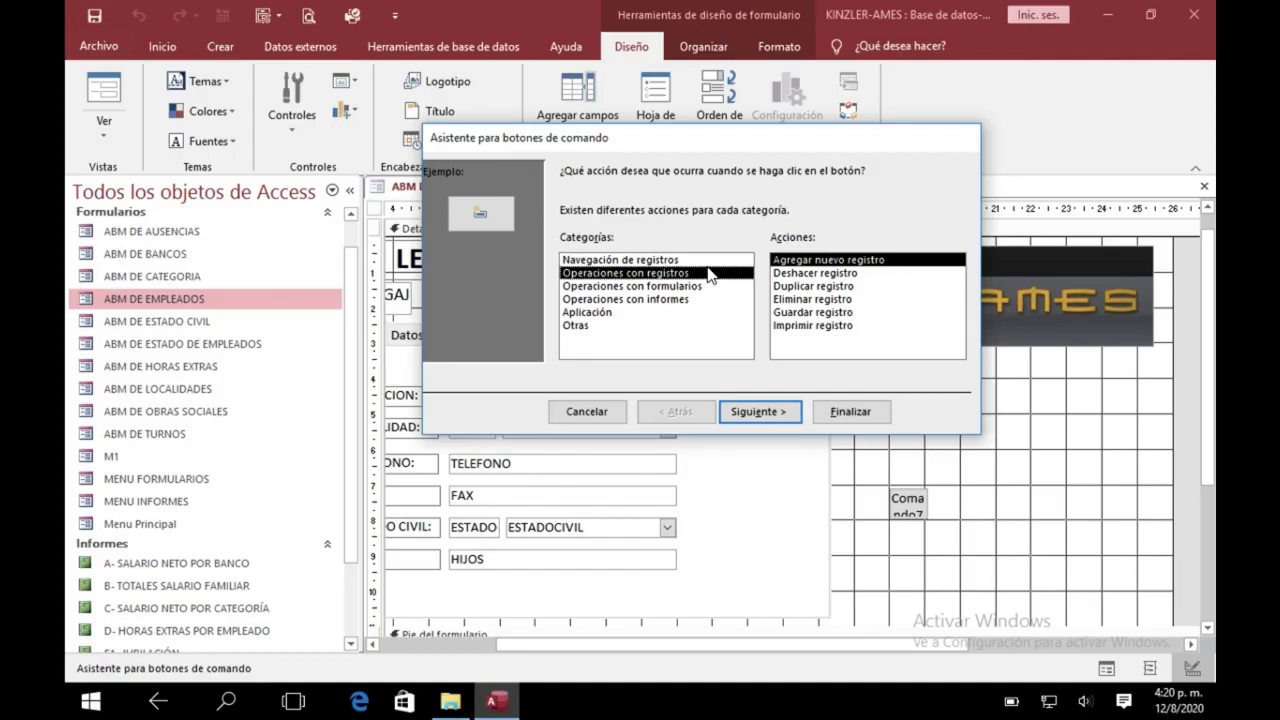
- Assign the button the navigation action "Ir al primer registro" with the image "Ir al primero", and finish with the default name
left_click(664, 259)
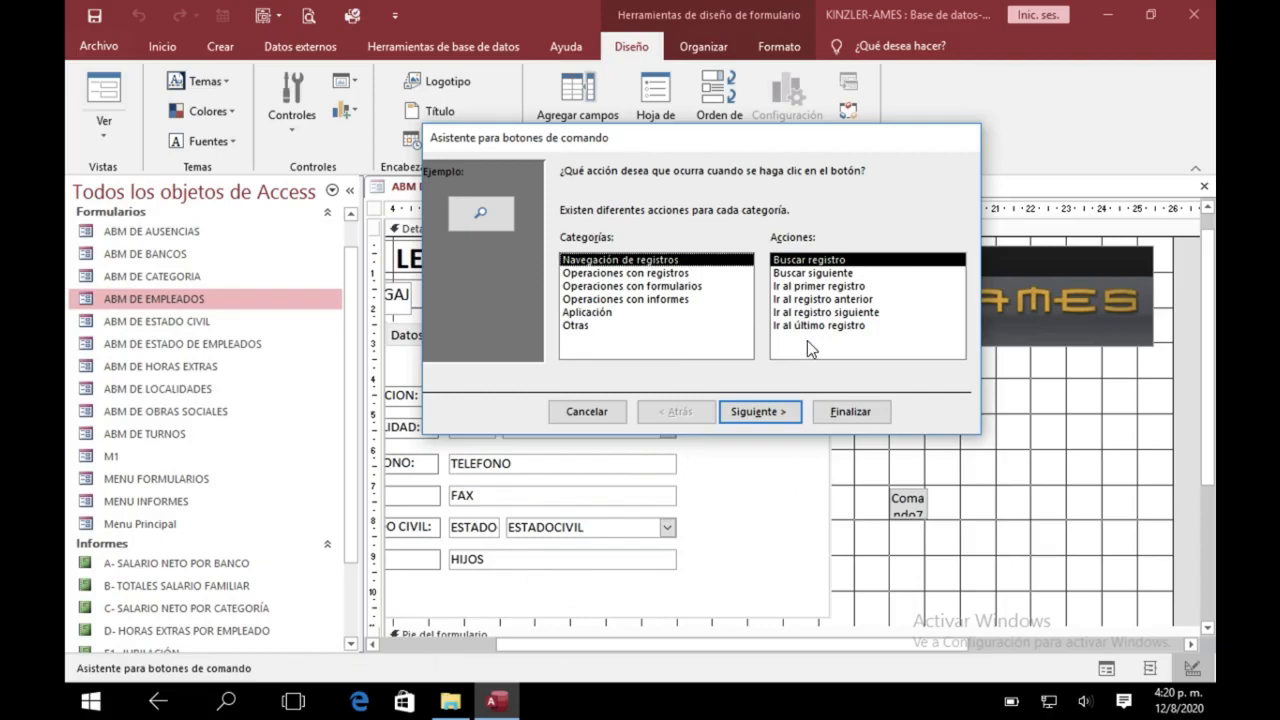
left_click(812, 287)
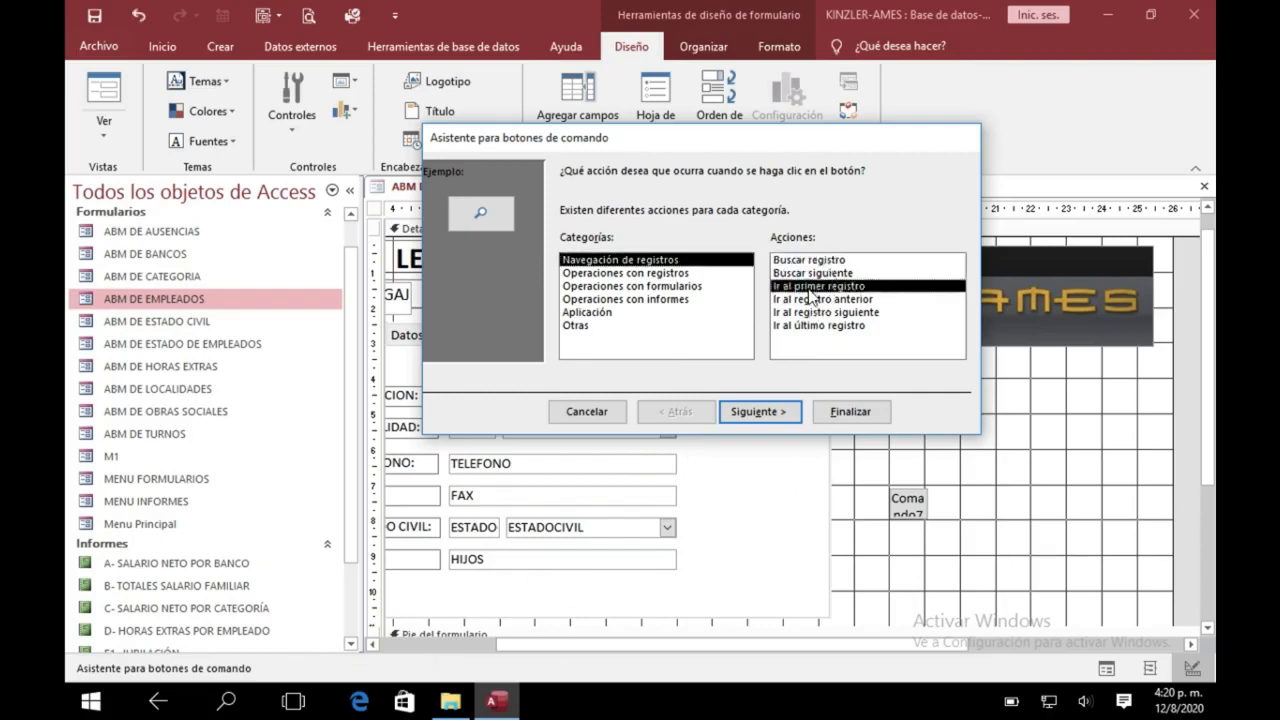
left_click(756, 413)
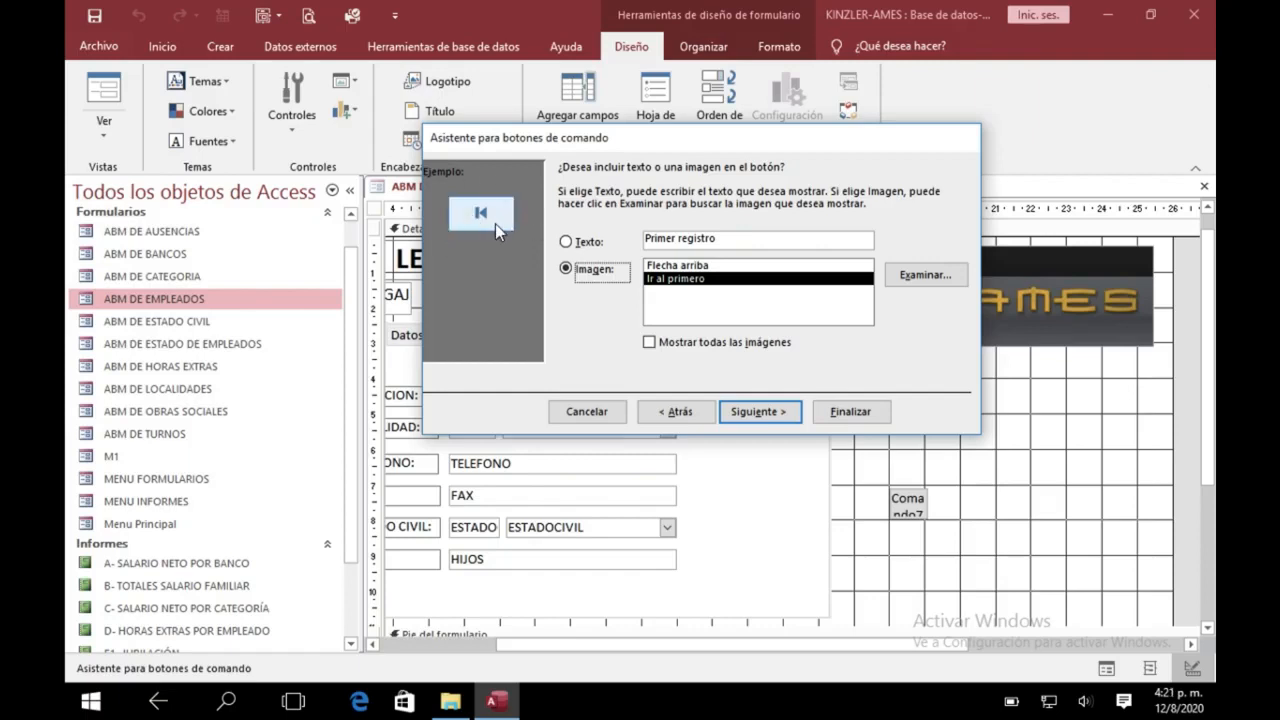
left_click(566, 241)
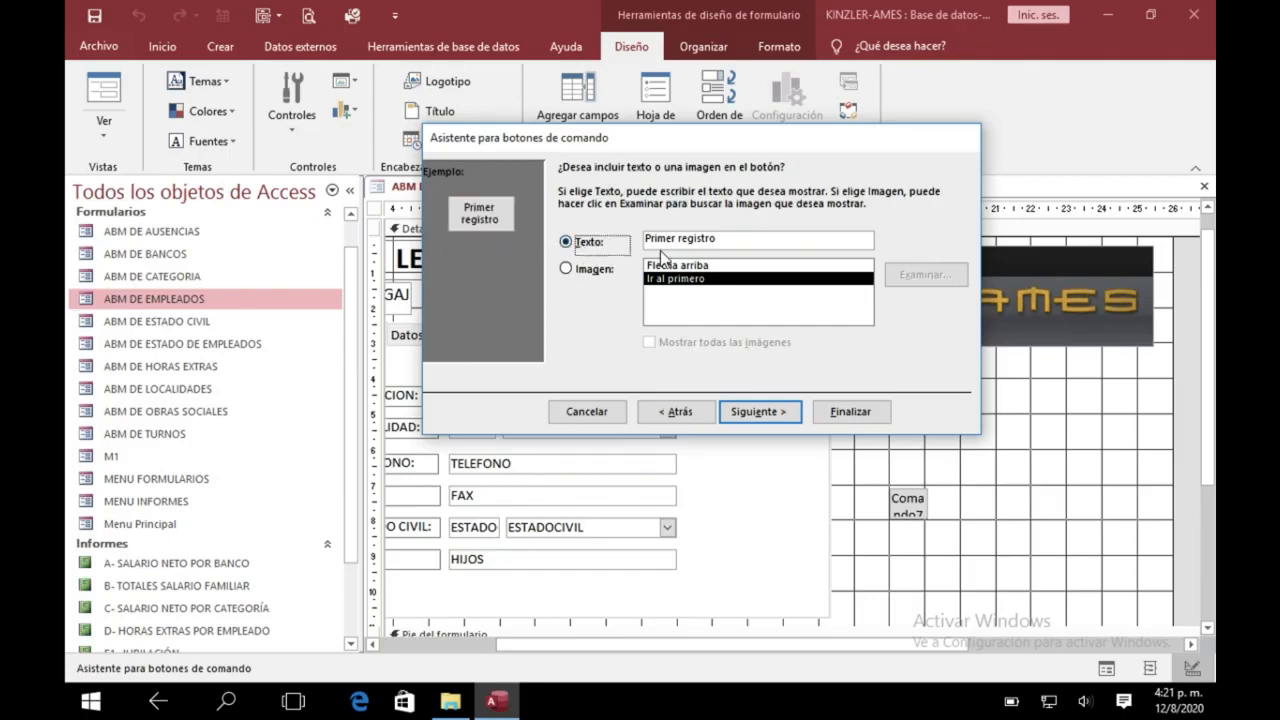
left_click(570, 268)
left_click(768, 414)
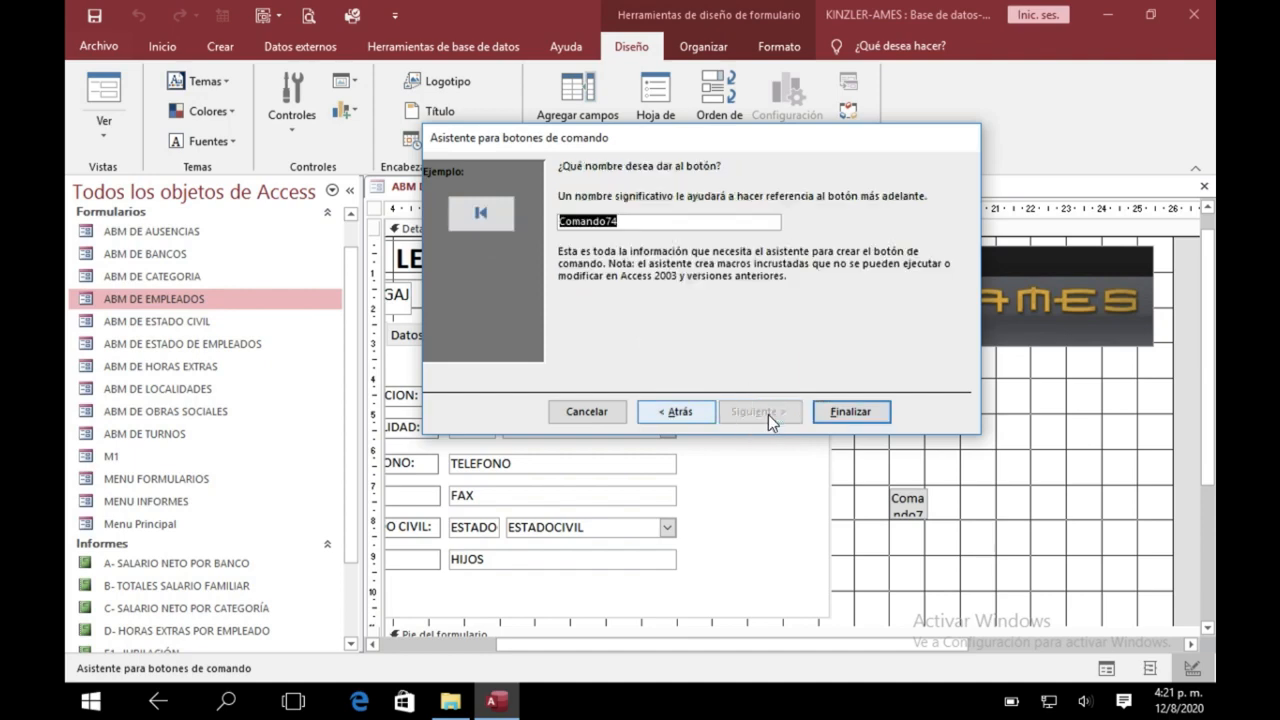
left_click(850, 411)
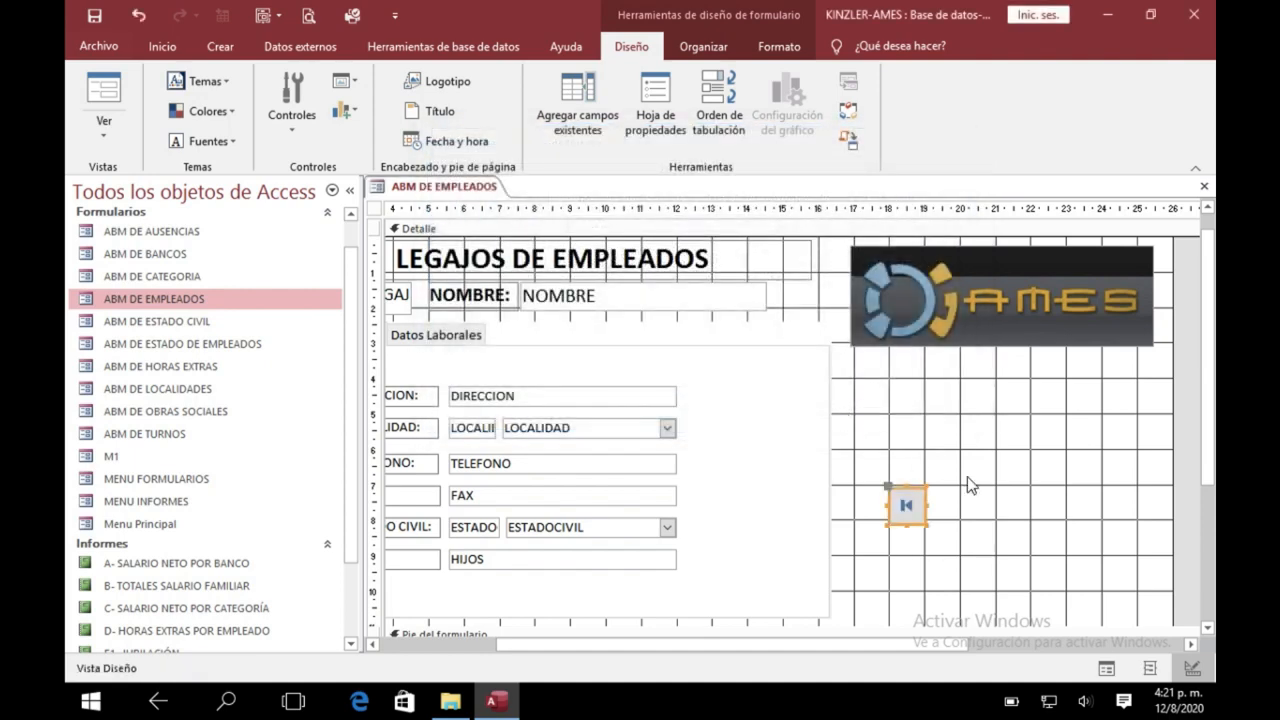
- Close ABM DE EMPLEADOS saving its design changes, and reopen it through the Menu Principal form
left_click(1204, 186)
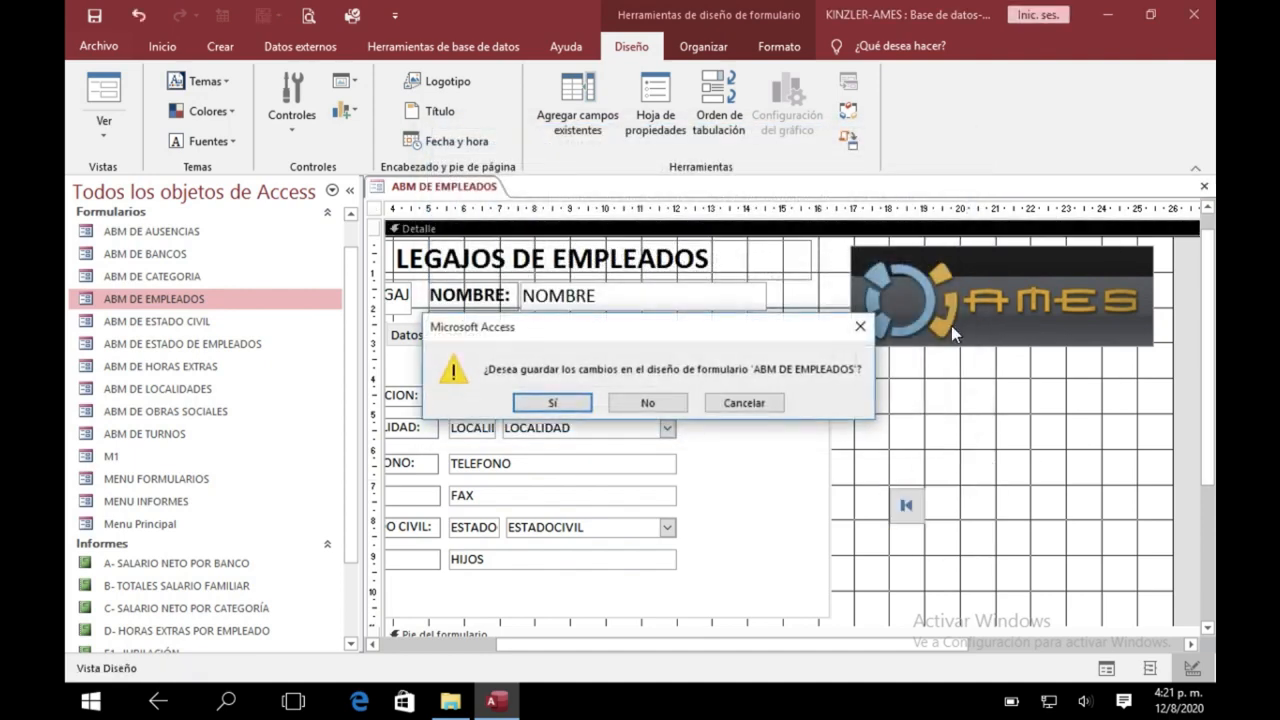
left_click(553, 403)
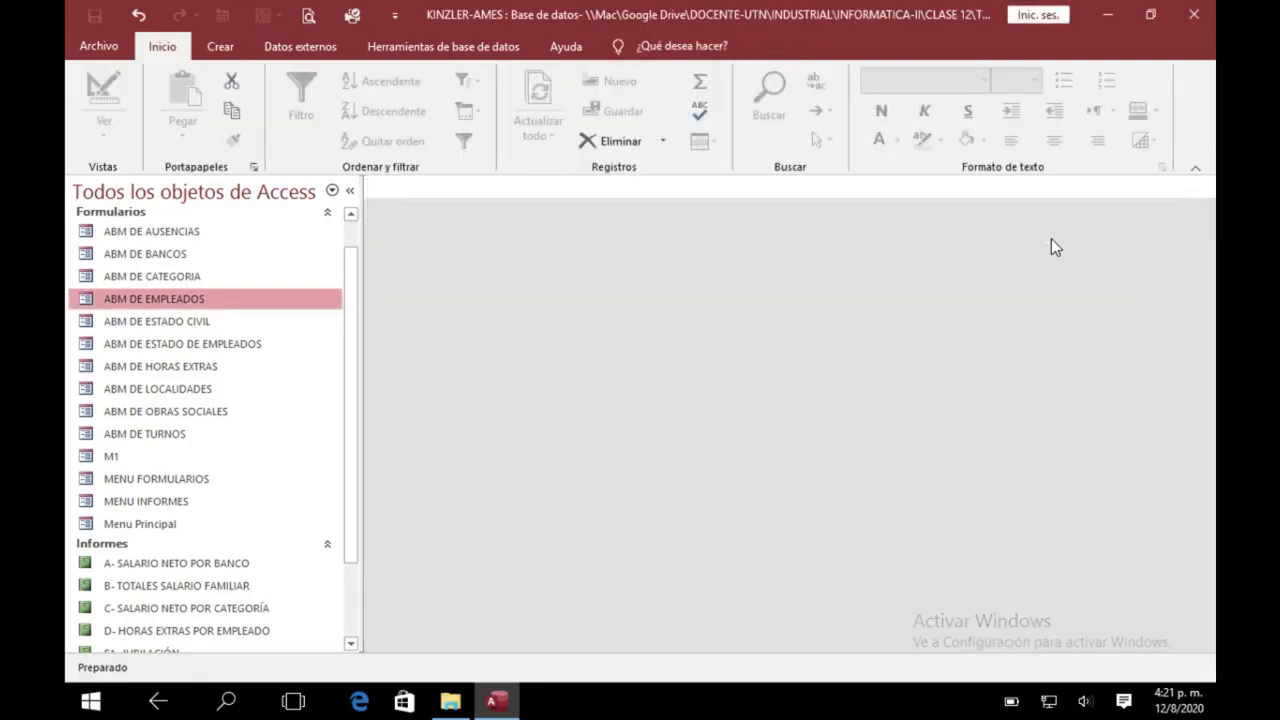
double_click(152, 529)
left_click(552, 367)
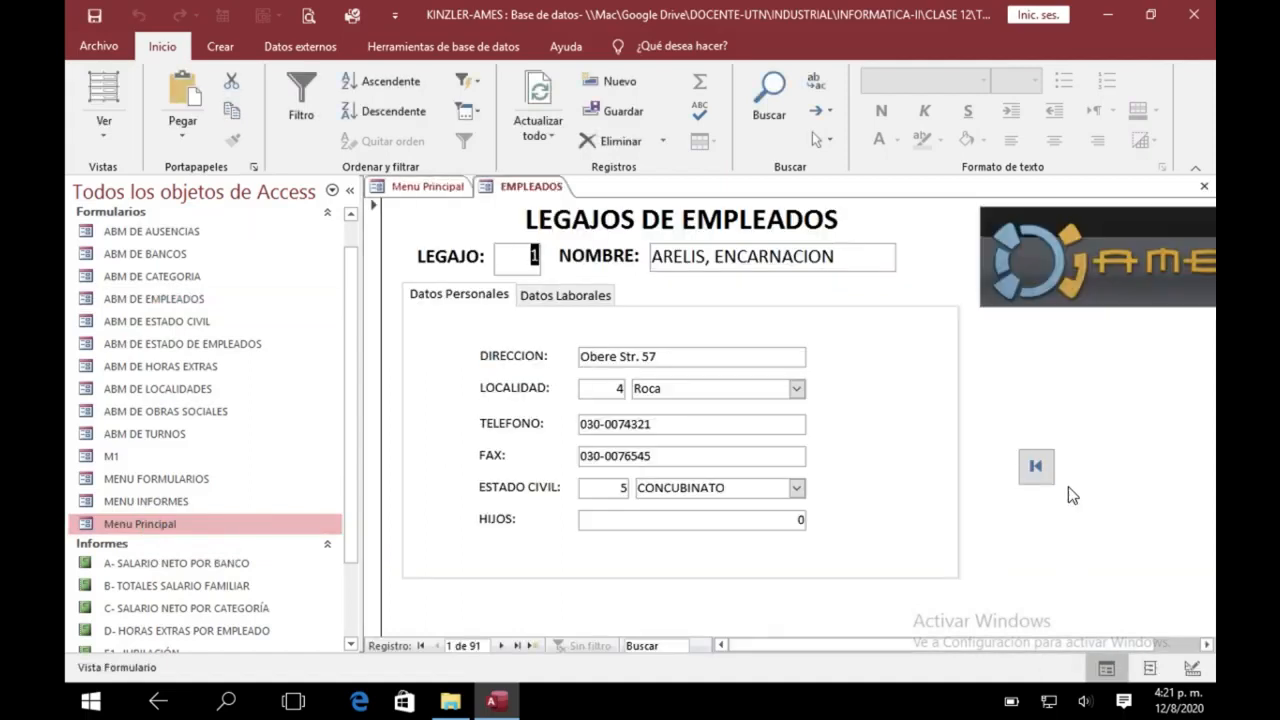
- Test the first-record button, including after advancing the employee form to record 7
left_click(1036, 472)
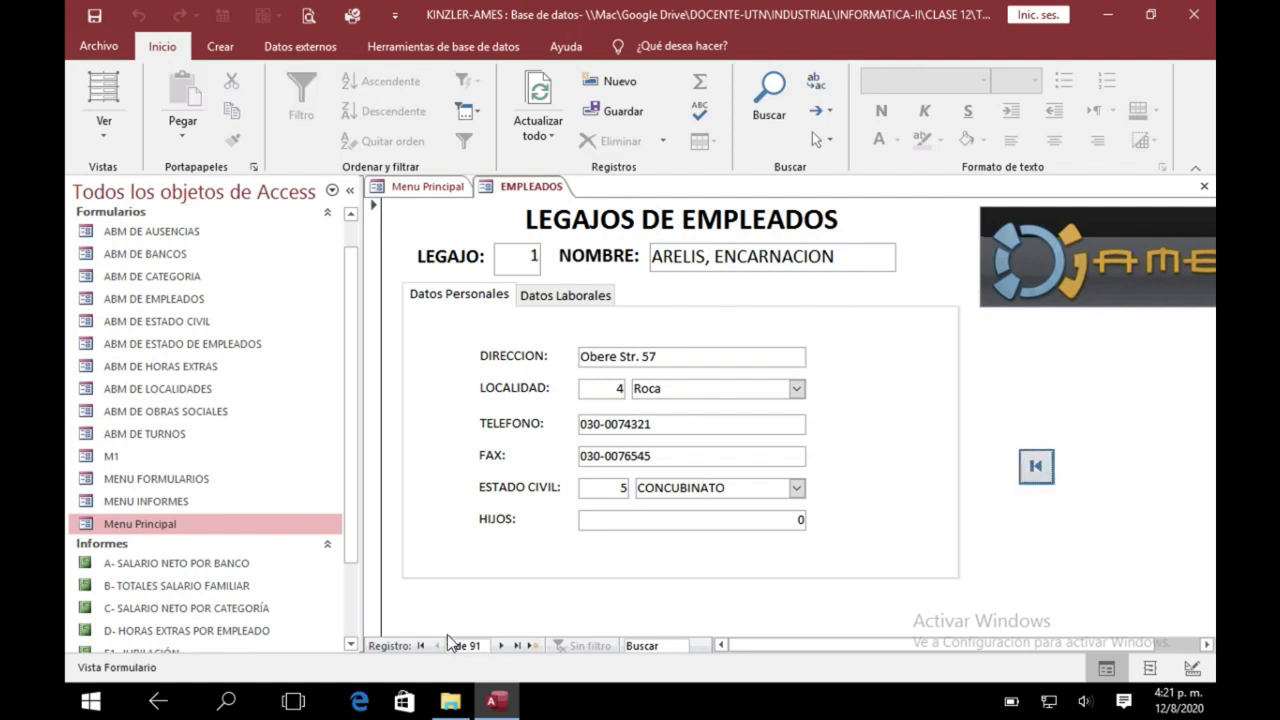
left_click(502, 646)
left_click(502, 646)
left_click(502, 646)
left_click(502, 646)
left_click(502, 646)
left_click(502, 646)
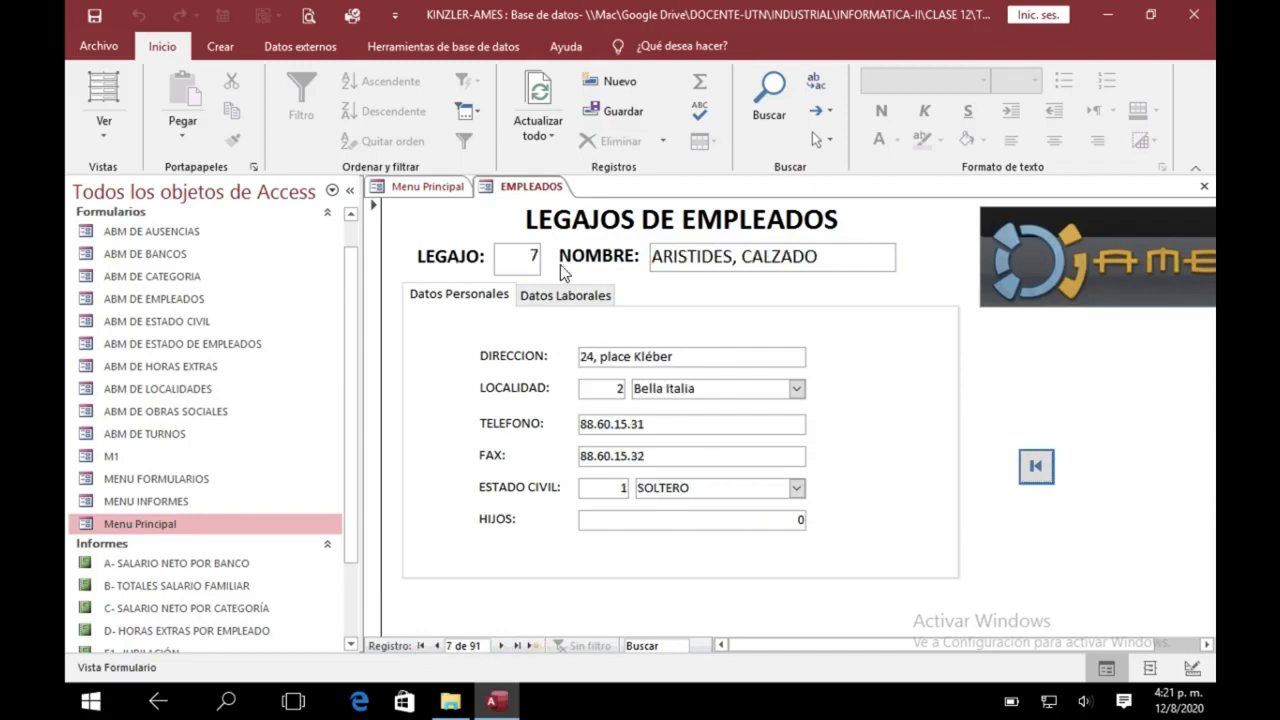
left_click(1036, 467)
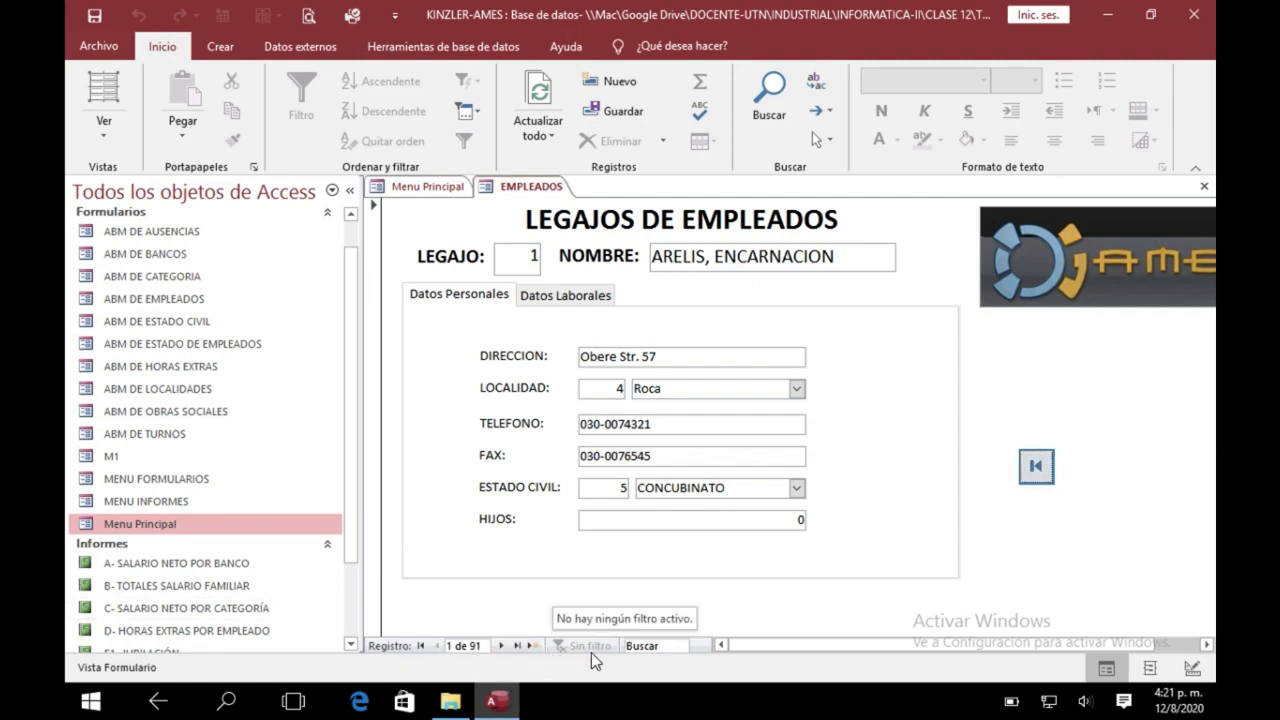
- Return the form to design view and draw a command button about 1 cm wide just beside the first-record button
left_click(1190, 670)
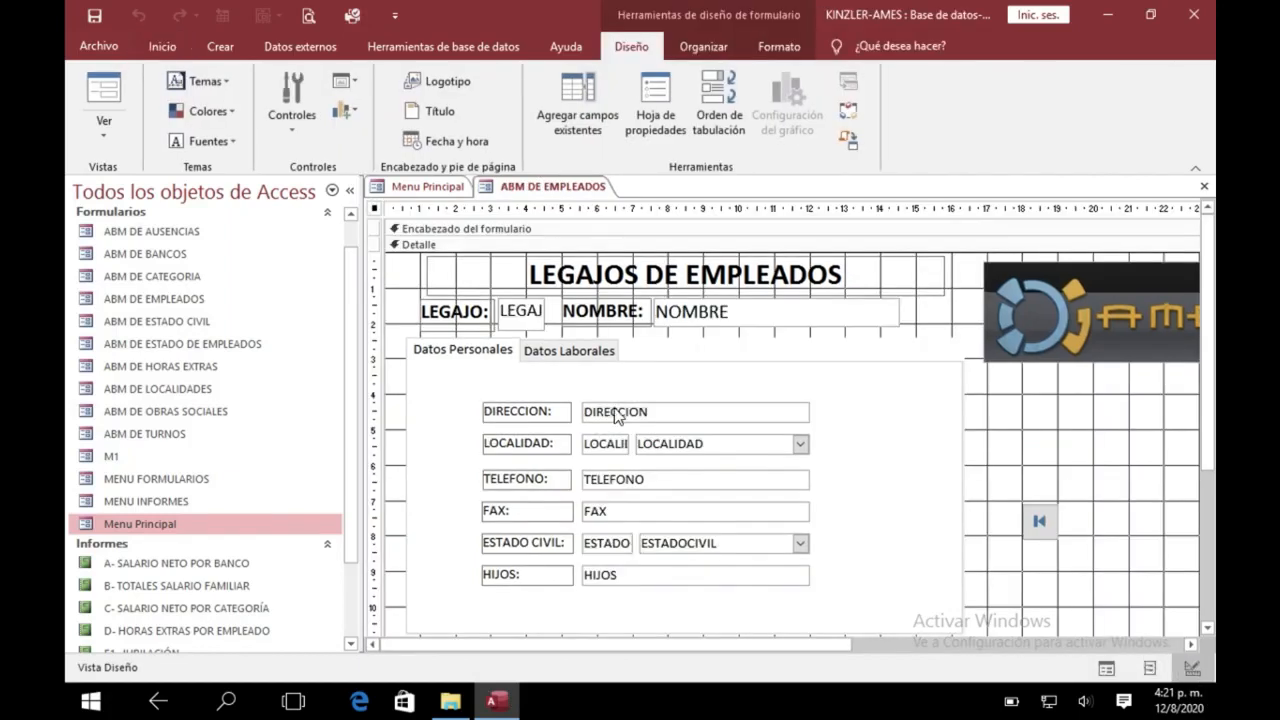
left_click(292, 115)
left_click(397, 166)
left_click_drag(1065, 510, 1112, 548)
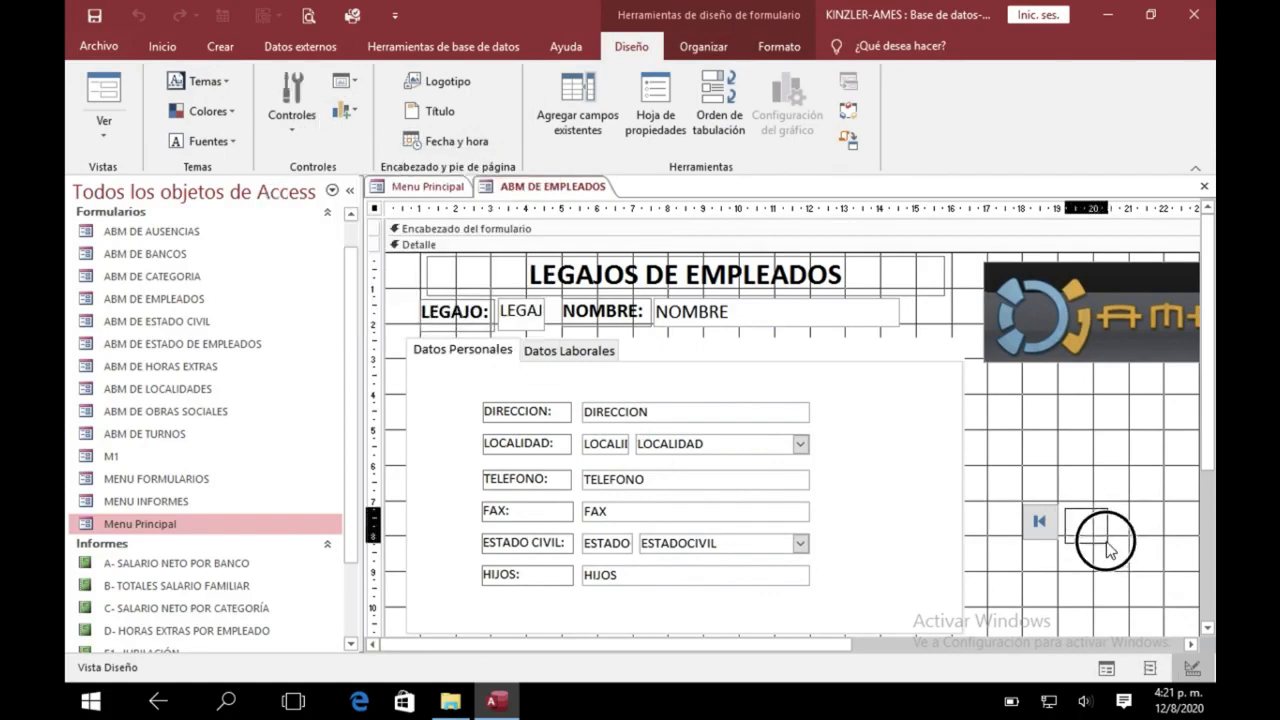
- Assign the new button the navigation action "Ir al registro siguiente" with the image "Ir al siguiente", and finish with the default name
left_click(680, 273)
left_click(688, 260)
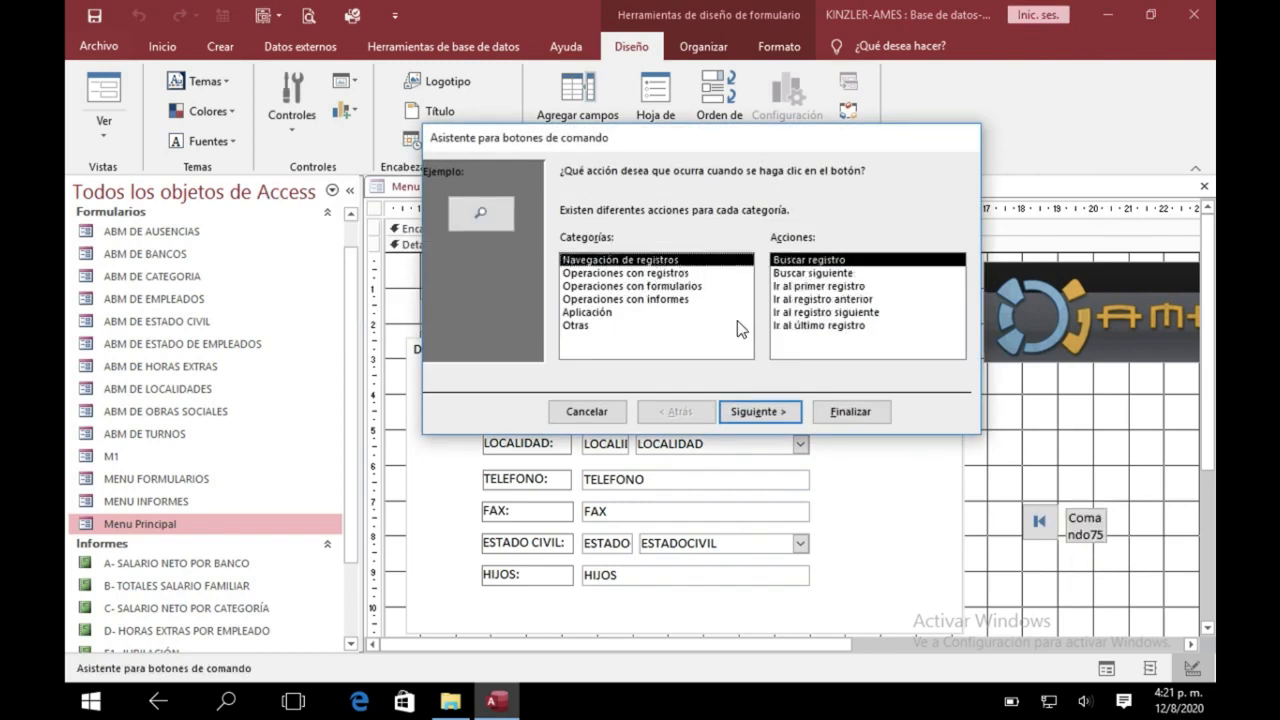
left_click(818, 312)
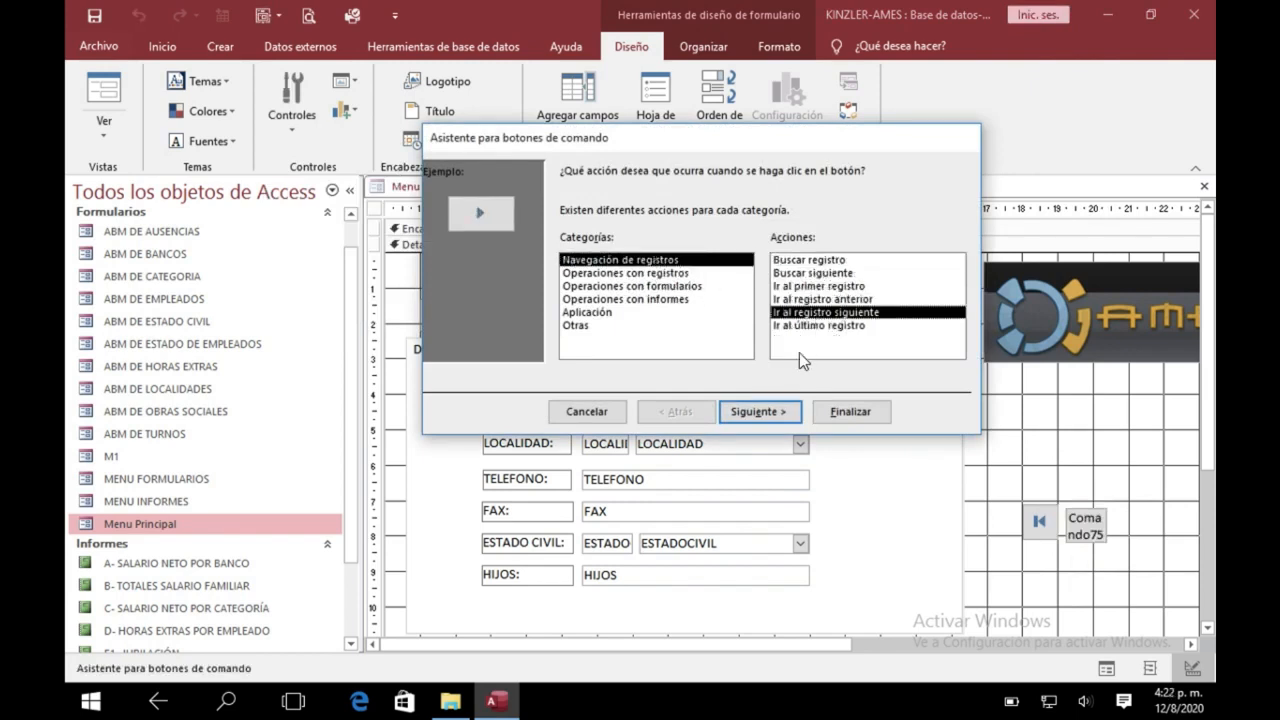
left_click(760, 412)
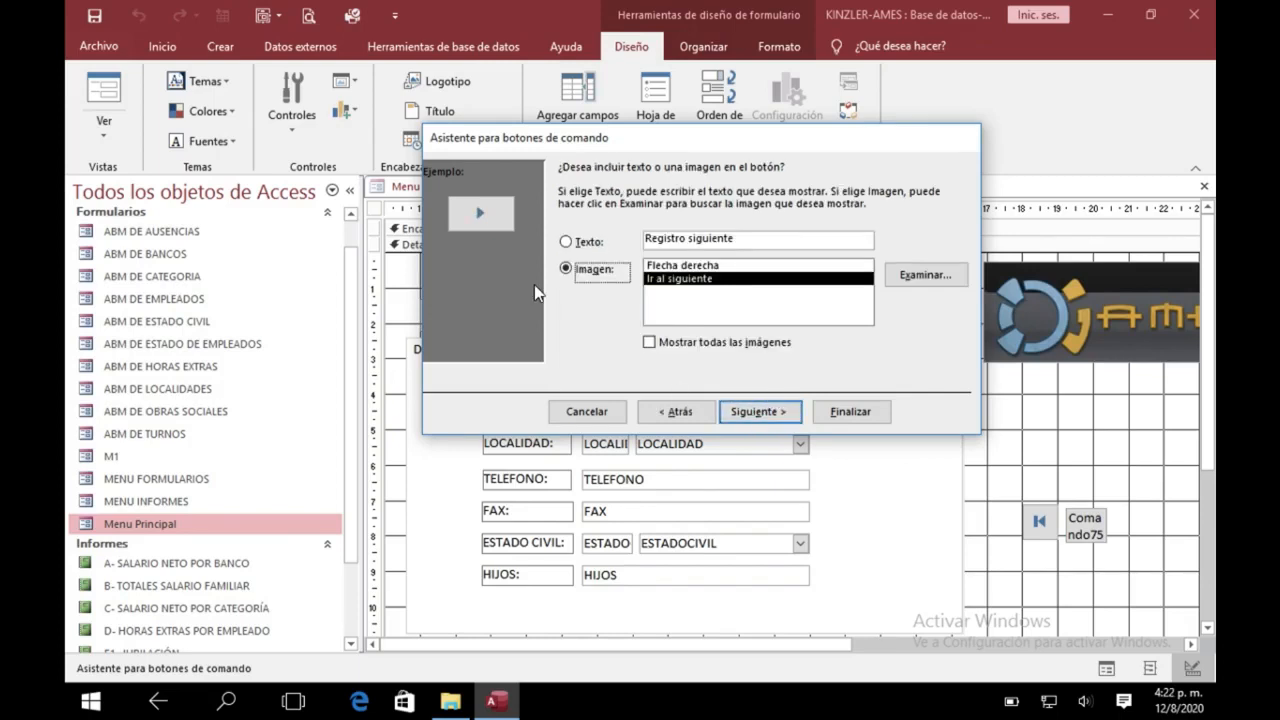
left_click(755, 412)
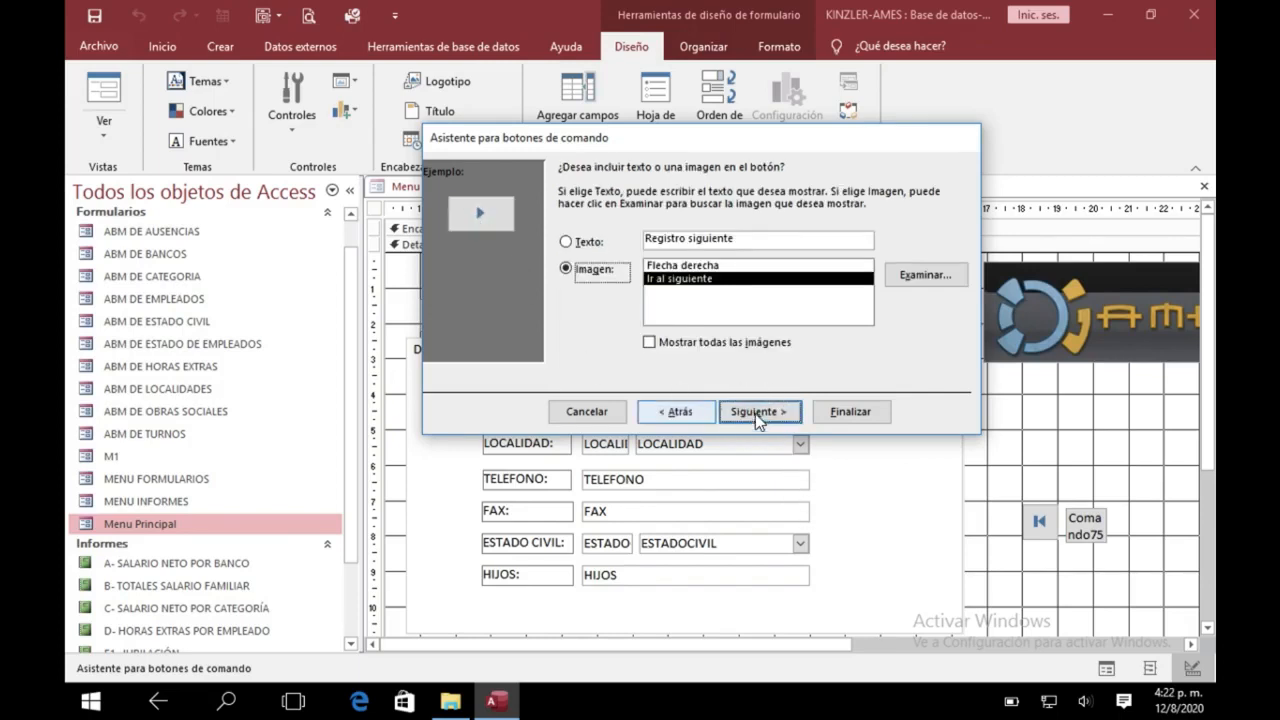
left_click(862, 414)
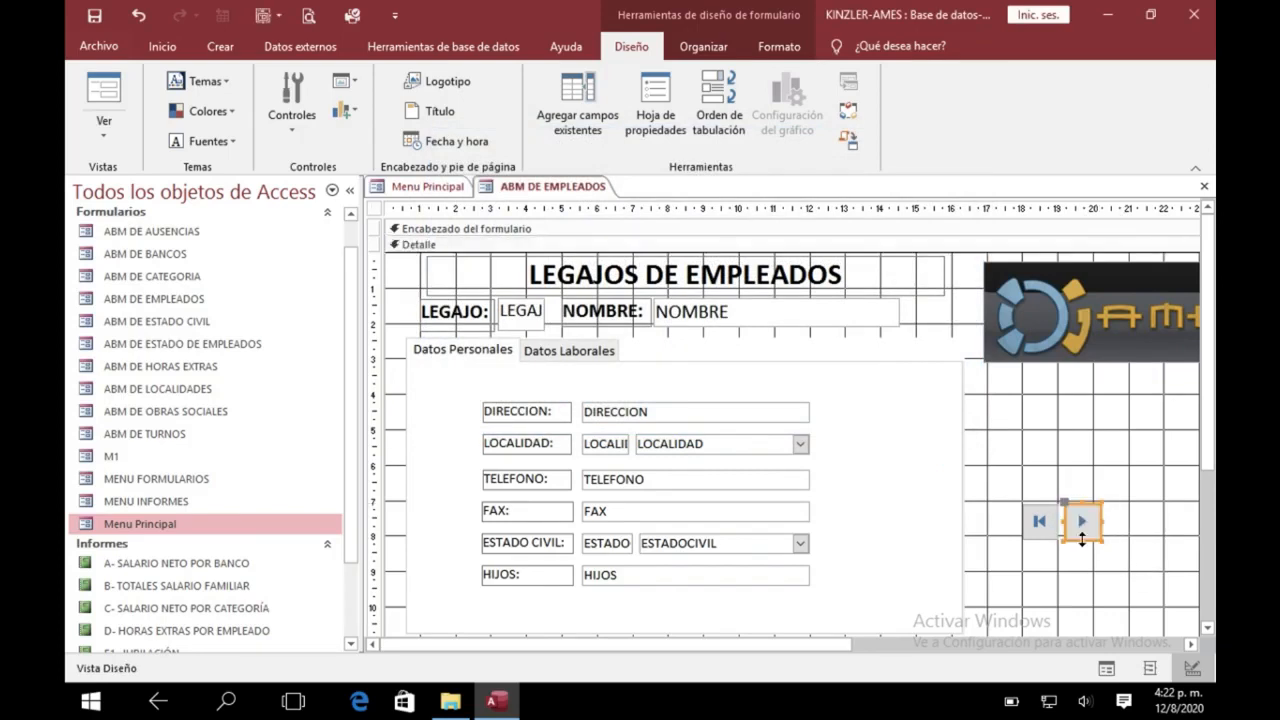
left_click(1086, 551)
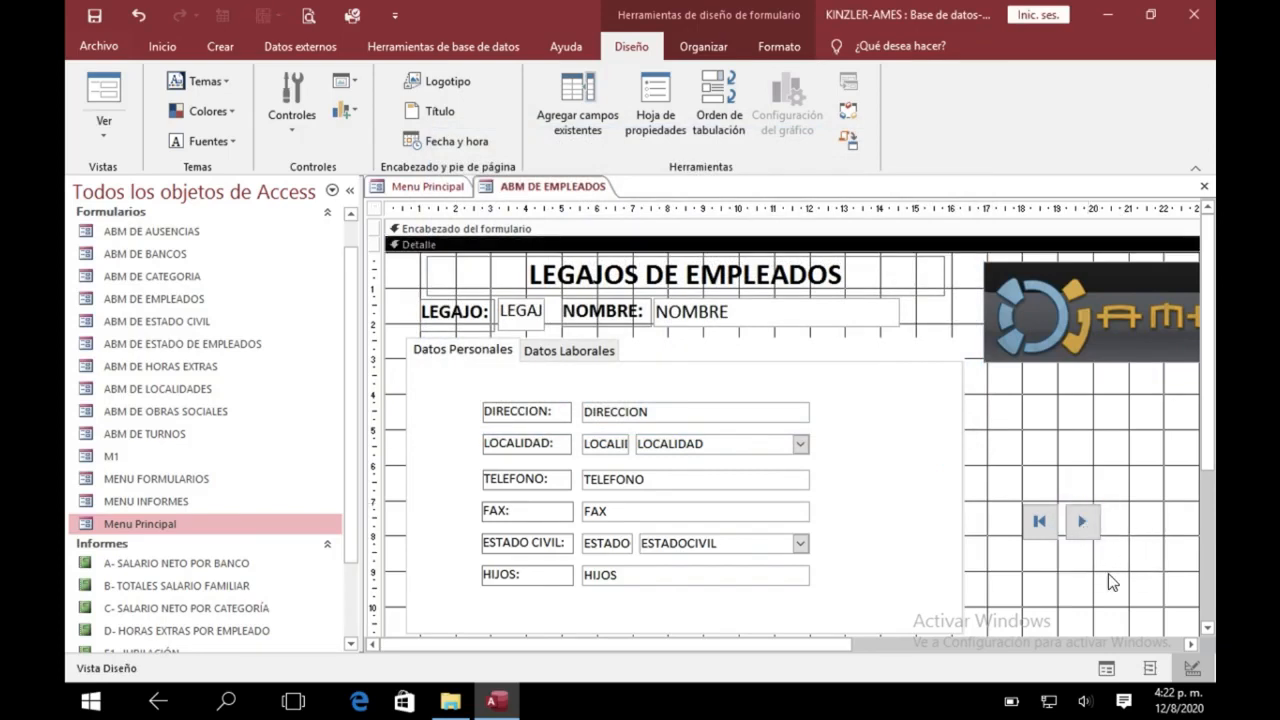
- Add another command button after the next-record button with the action "Ir al último registro", the image "Ir al último" and the default name
left_click(284, 127)
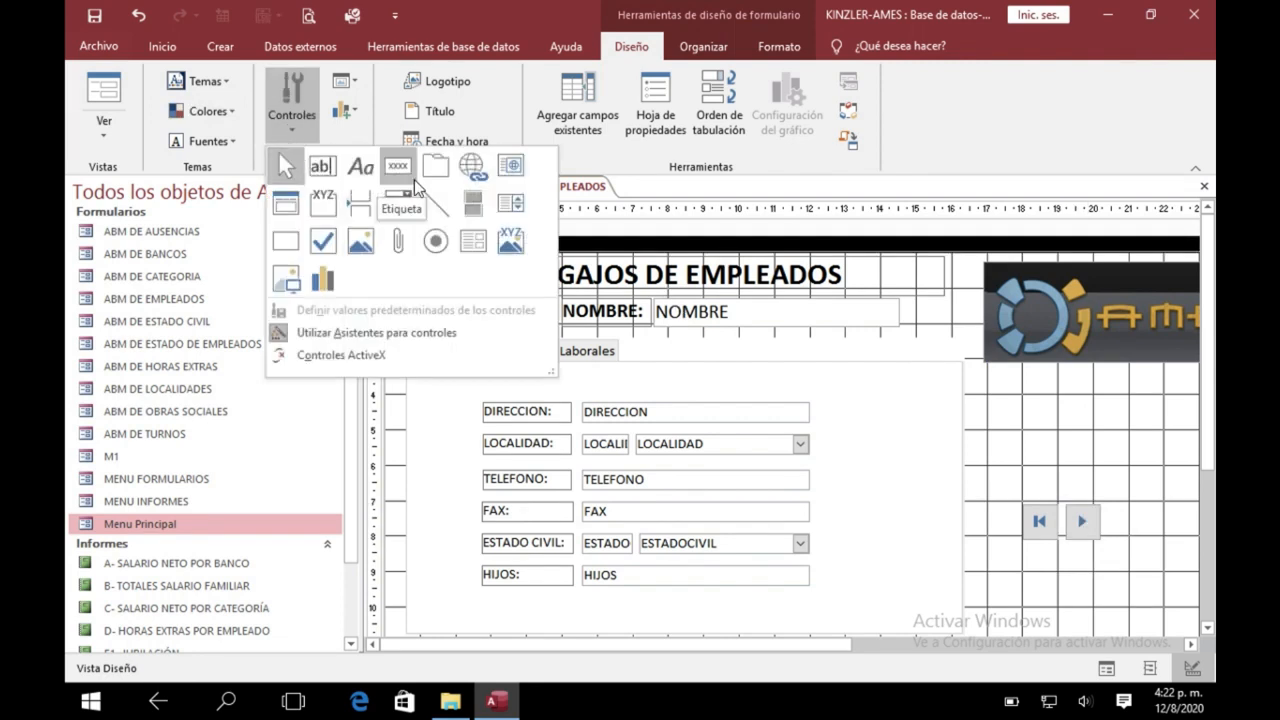
left_click(364, 168)
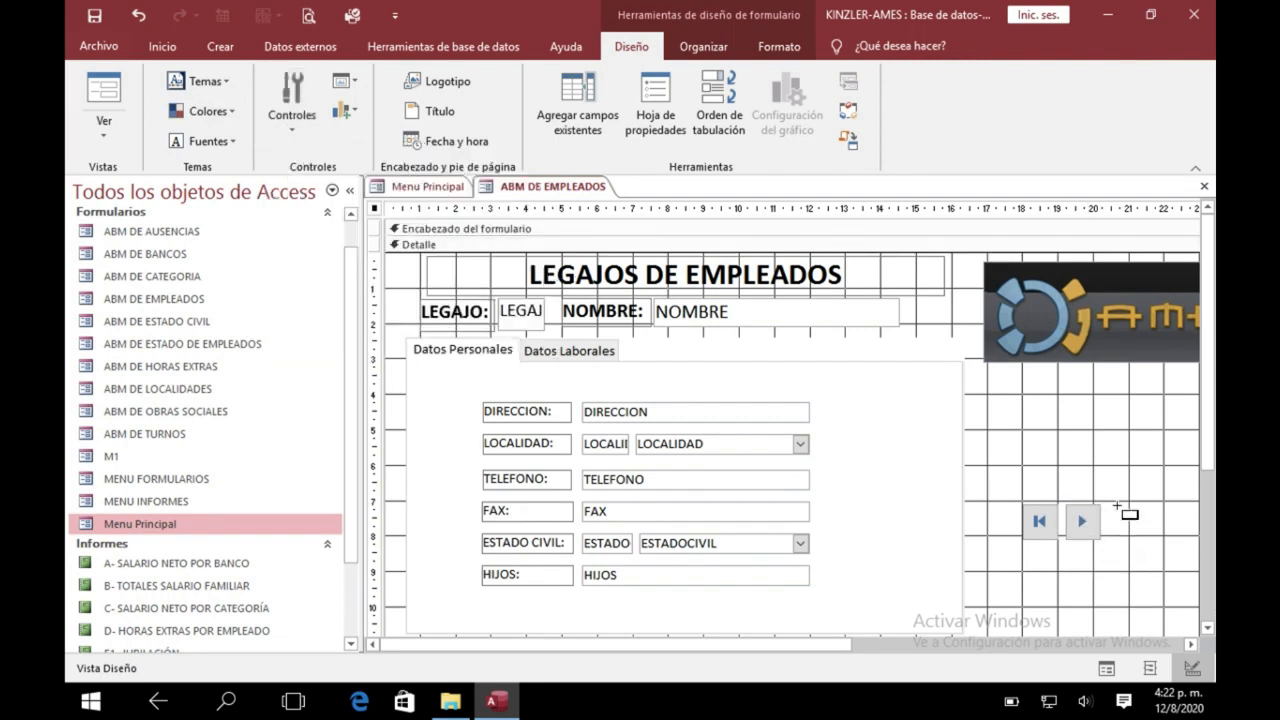
left_click_drag(1111, 509, 1155, 544)
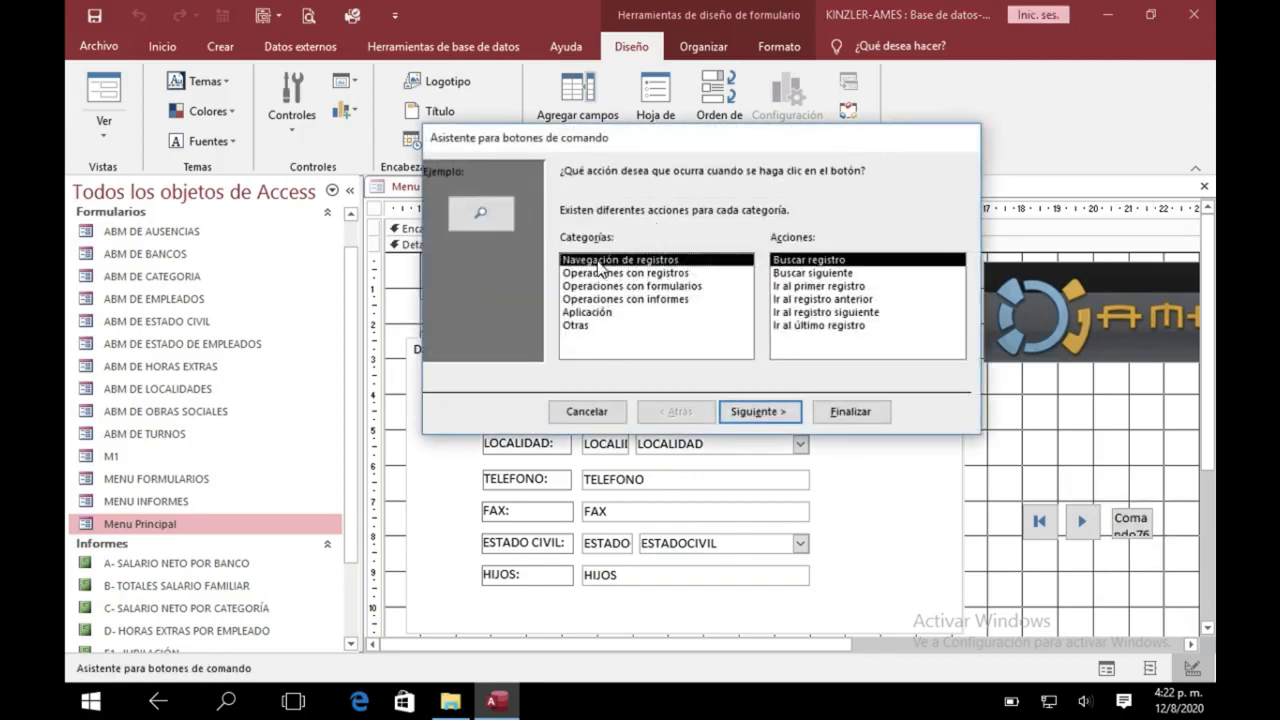
left_click(810, 325)
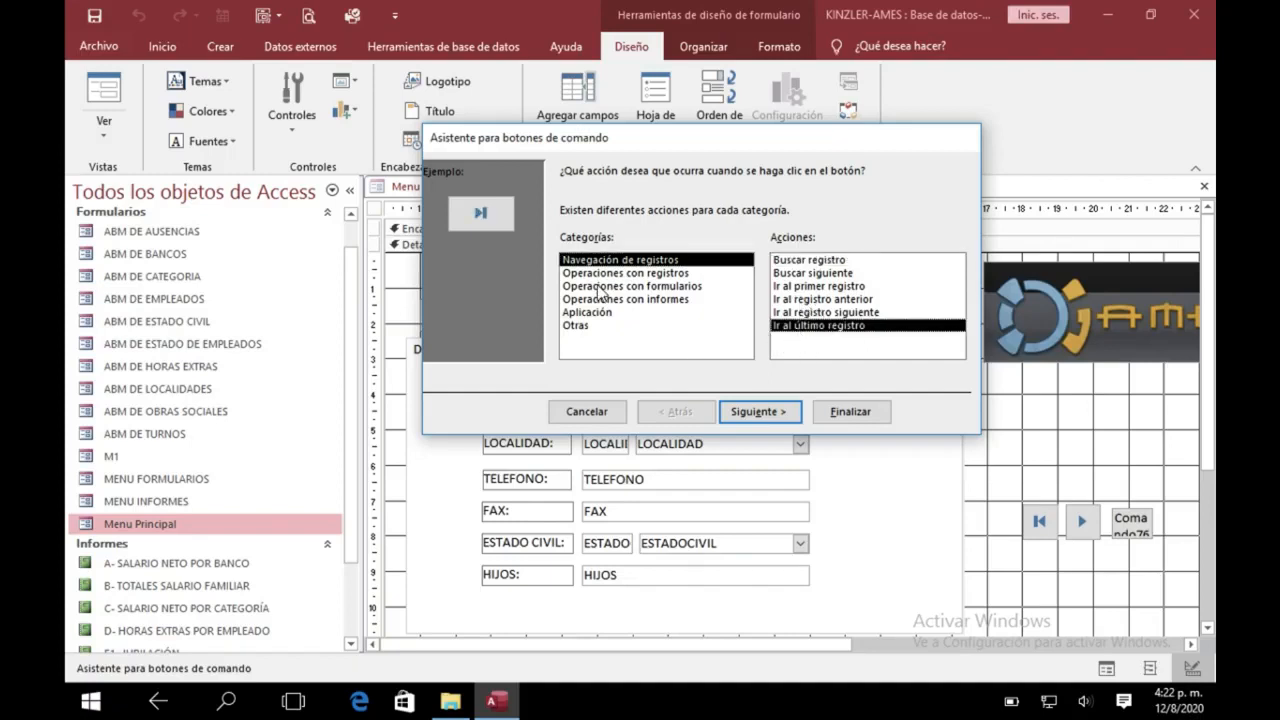
left_click(758, 411)
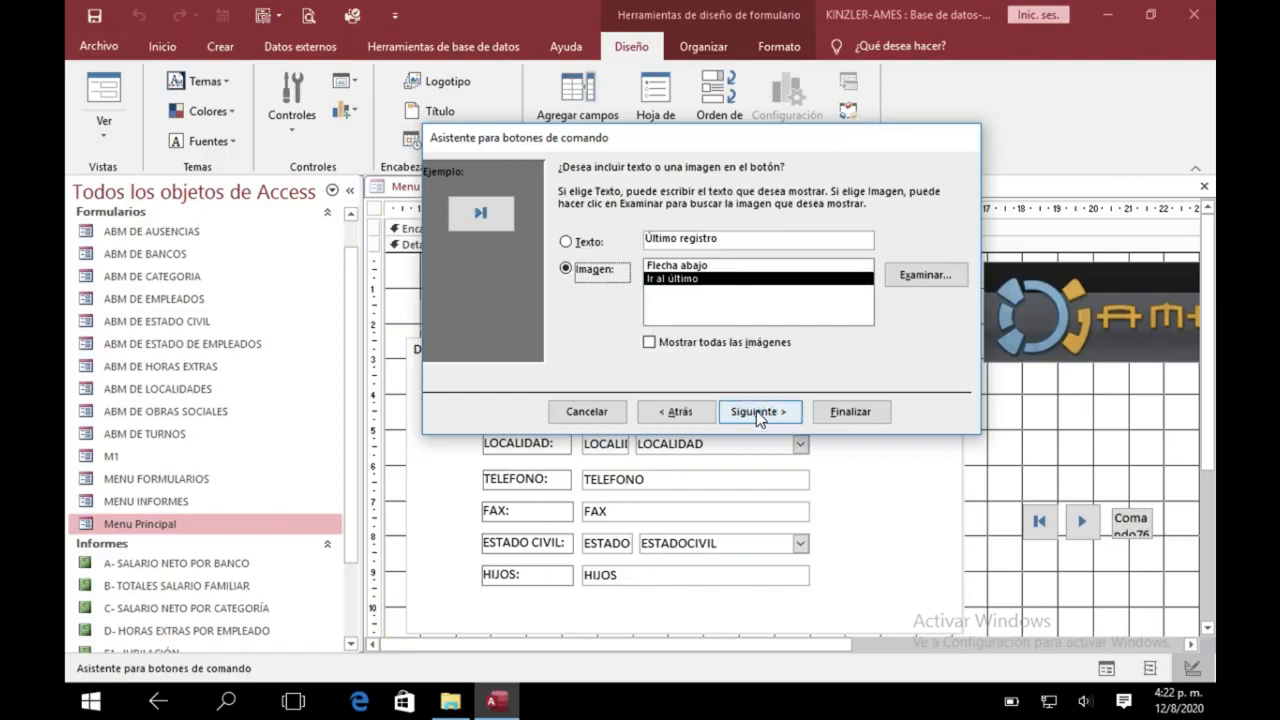
left_click(762, 411)
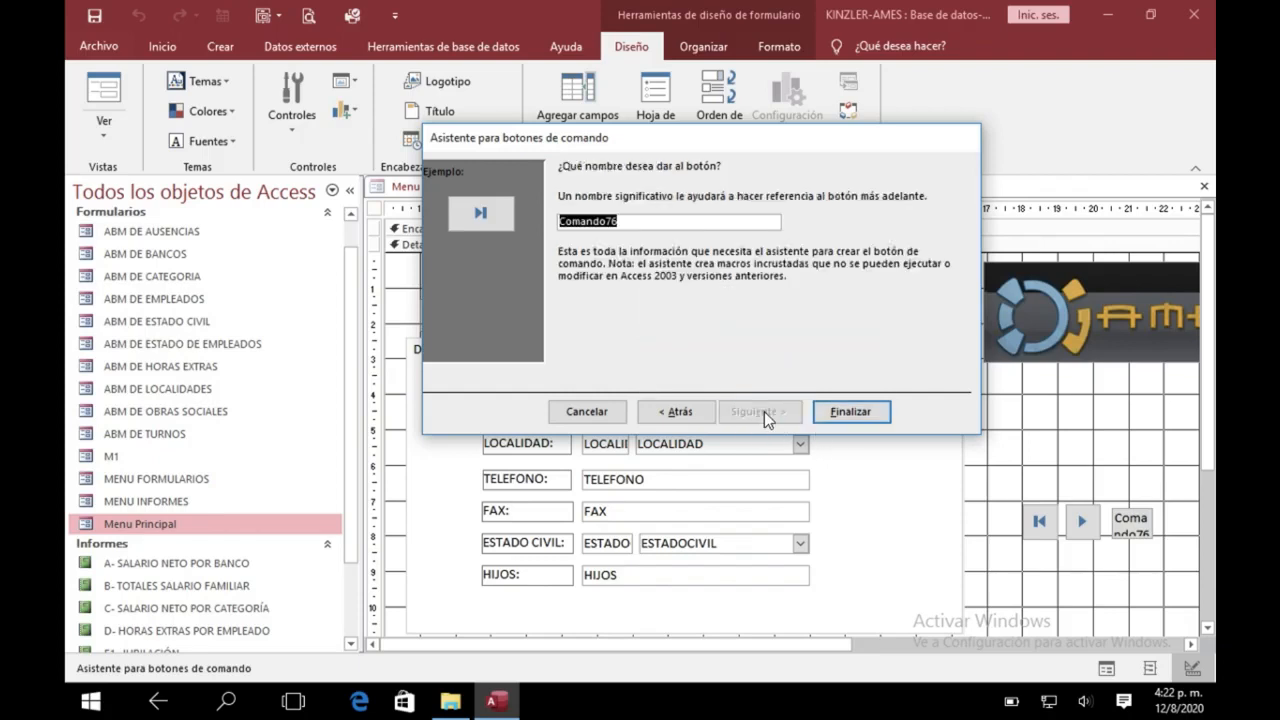
left_click(846, 411)
- Shift the next-record and last-record buttons away from the first-record button, leaving a gap about one button wide
mouse_move(1134, 513)
left_mouse_down()
mouse_move(1159, 503)
mouse_move(1127, 521)
left_mouse_up()
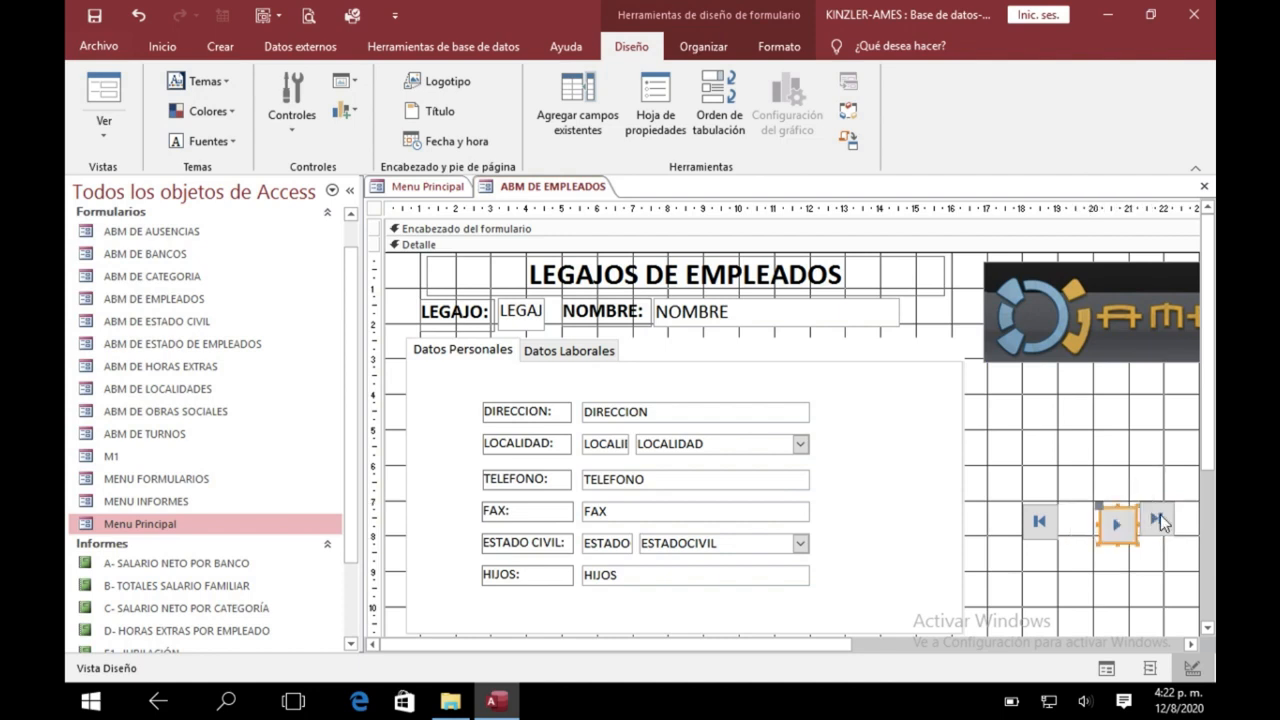
left_click(1163, 527)
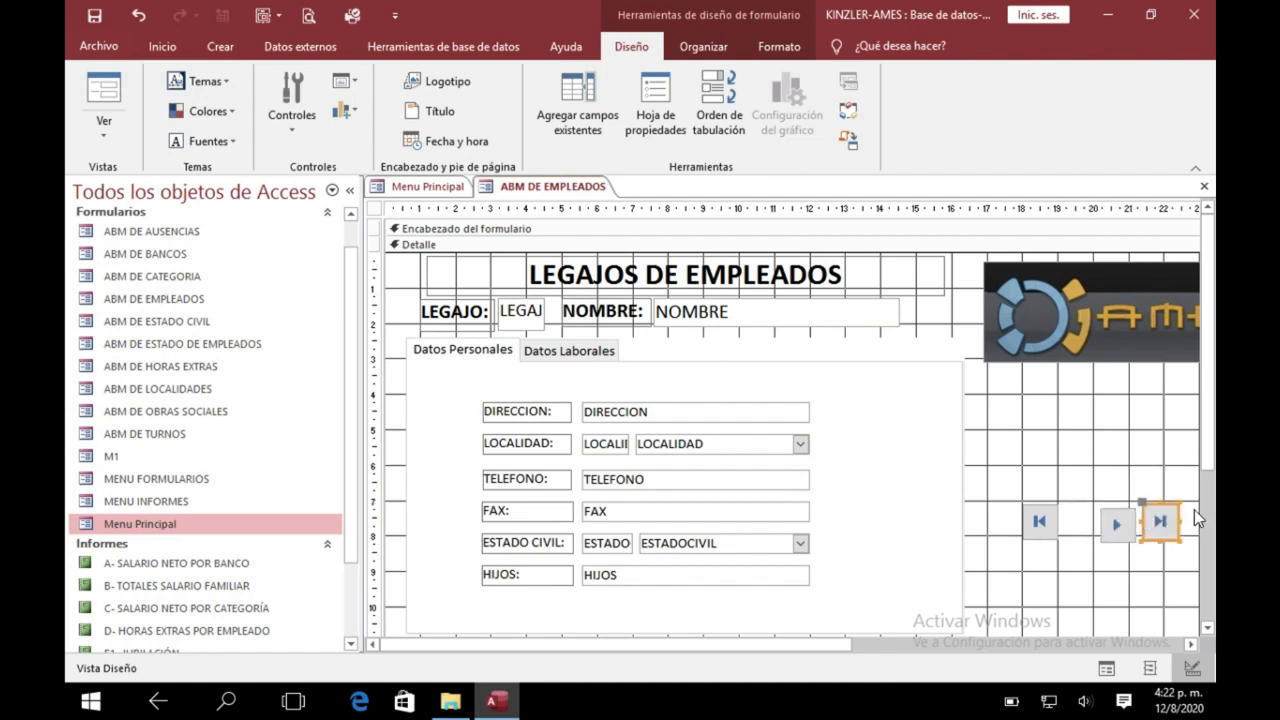
left_click(960, 462)
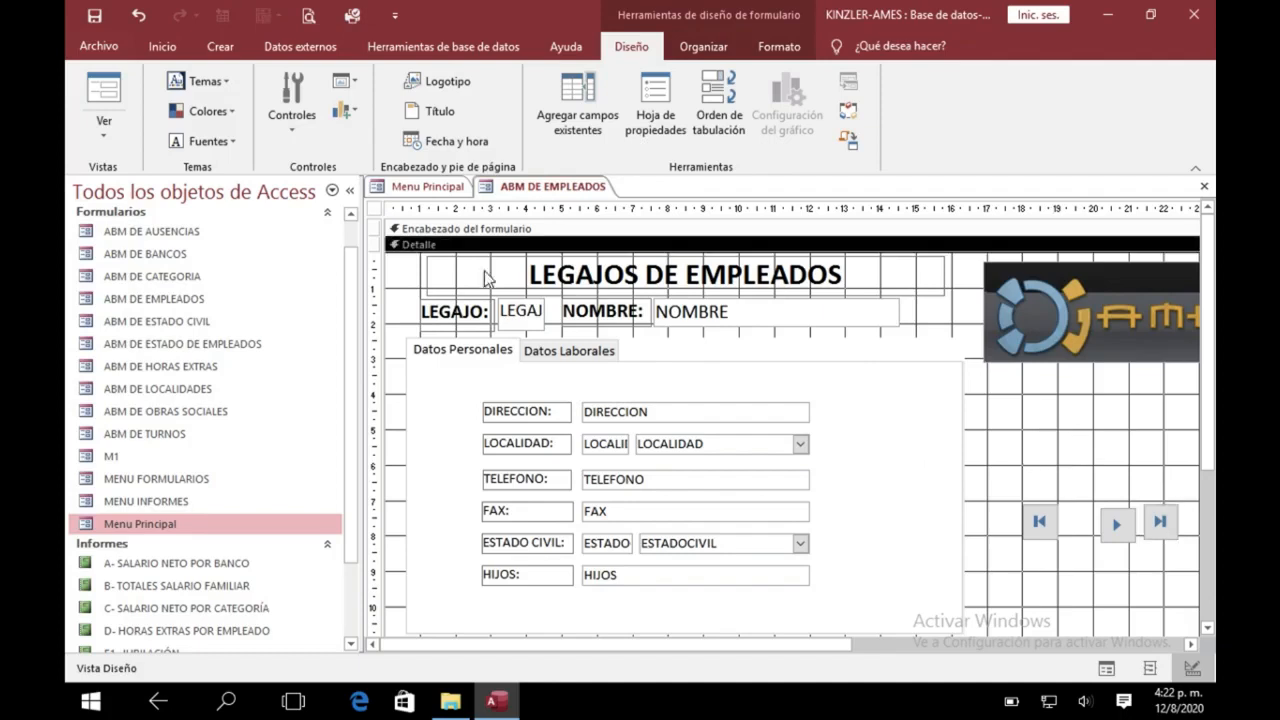
- Add a command button in the gap with the action "Ir al registro anterior", the image "Ir al anterior" and the default name
left_click(298, 121)
left_click(412, 175)
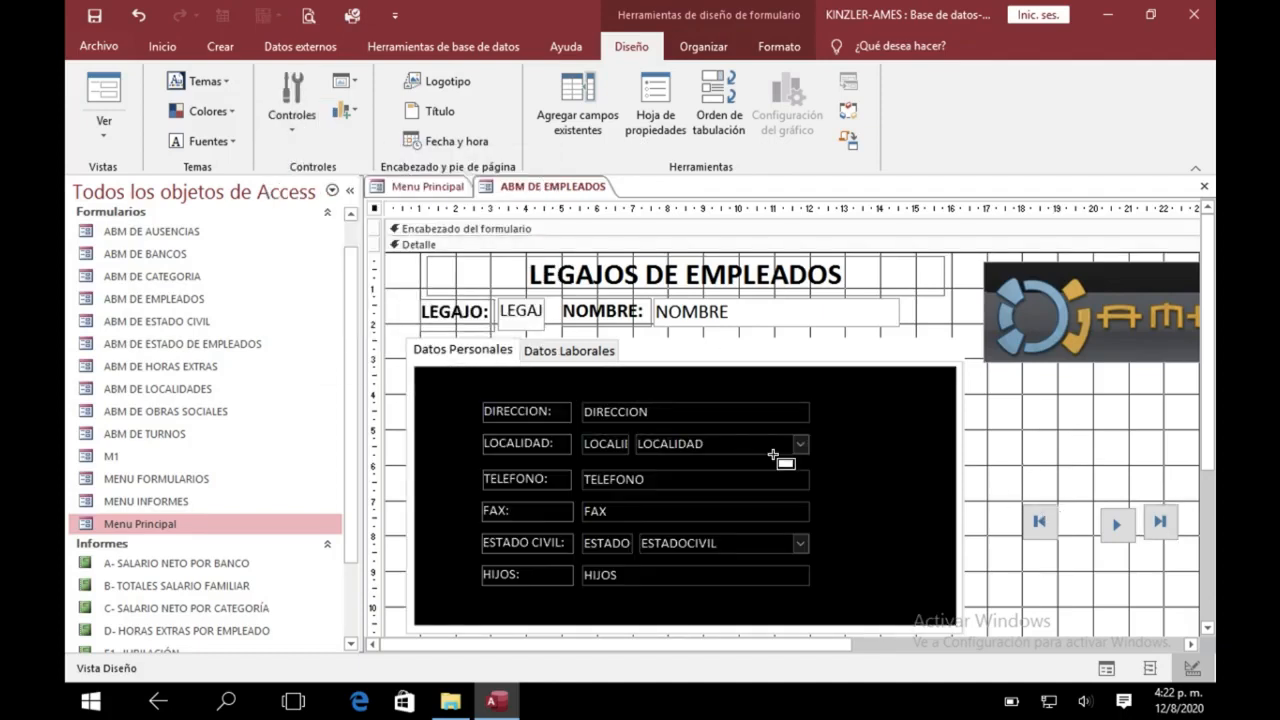
left_click_drag(1068, 509, 1110, 548)
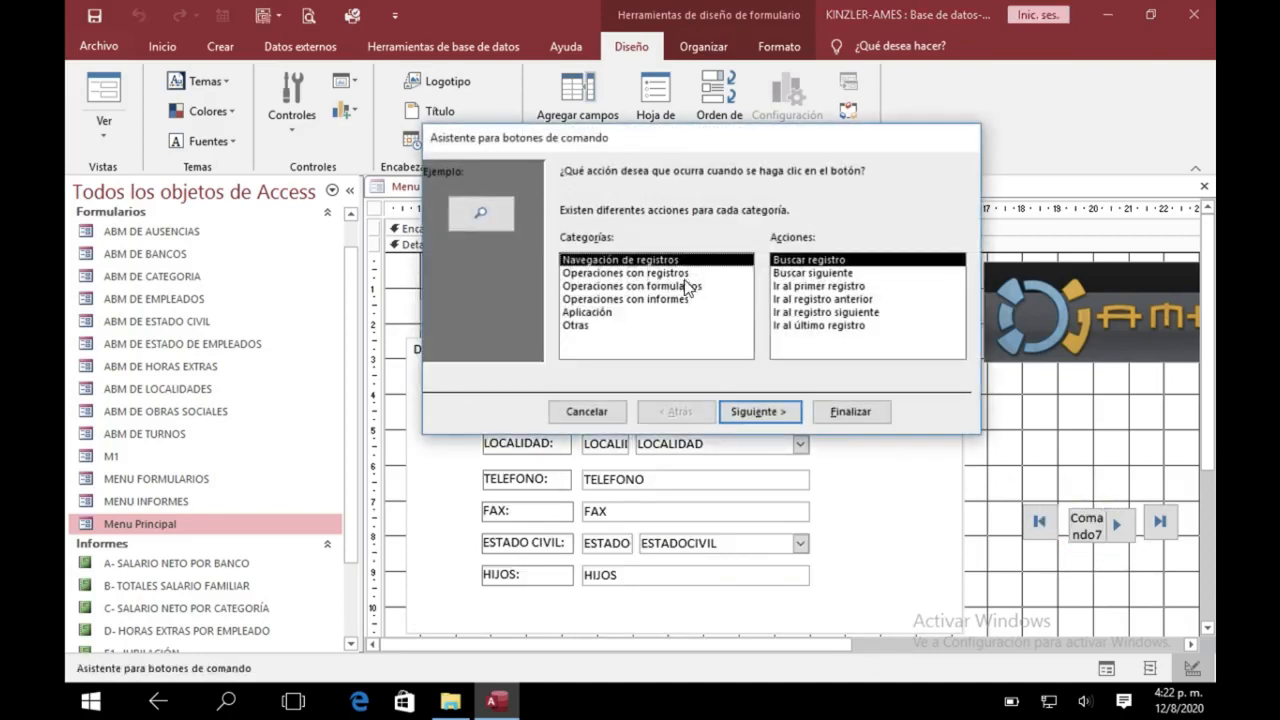
left_click(816, 300)
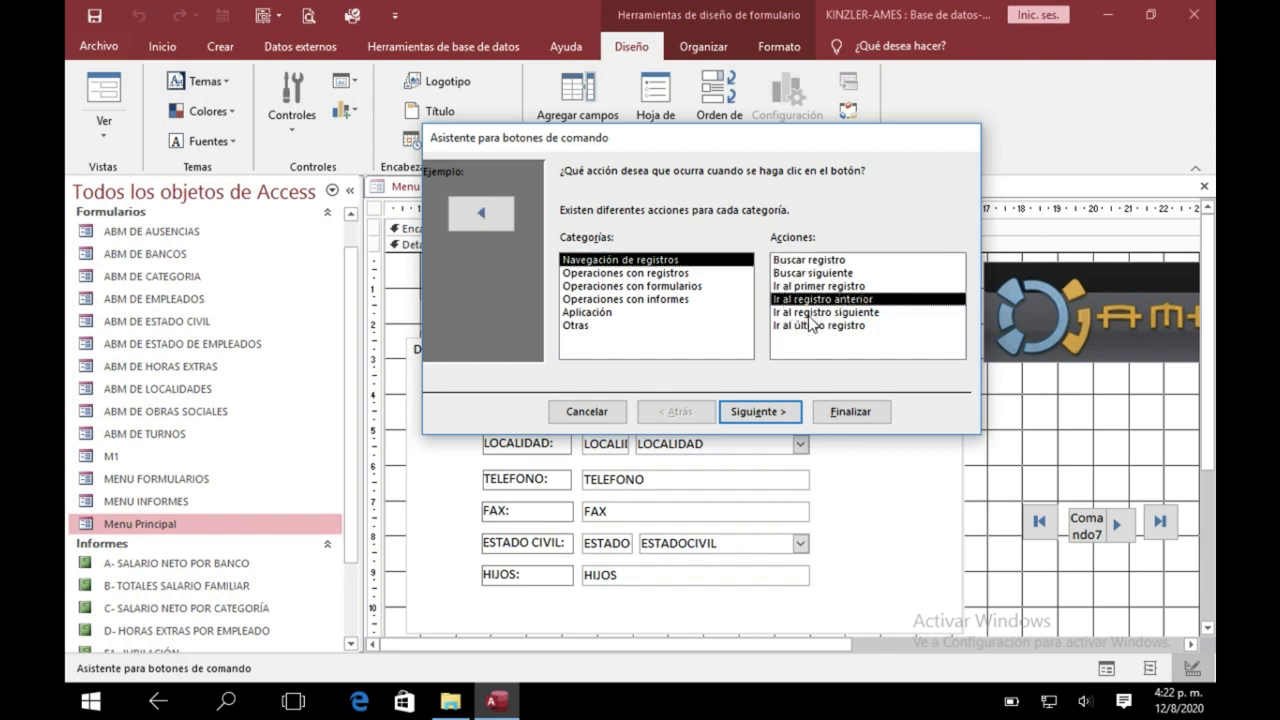
left_click(766, 411)
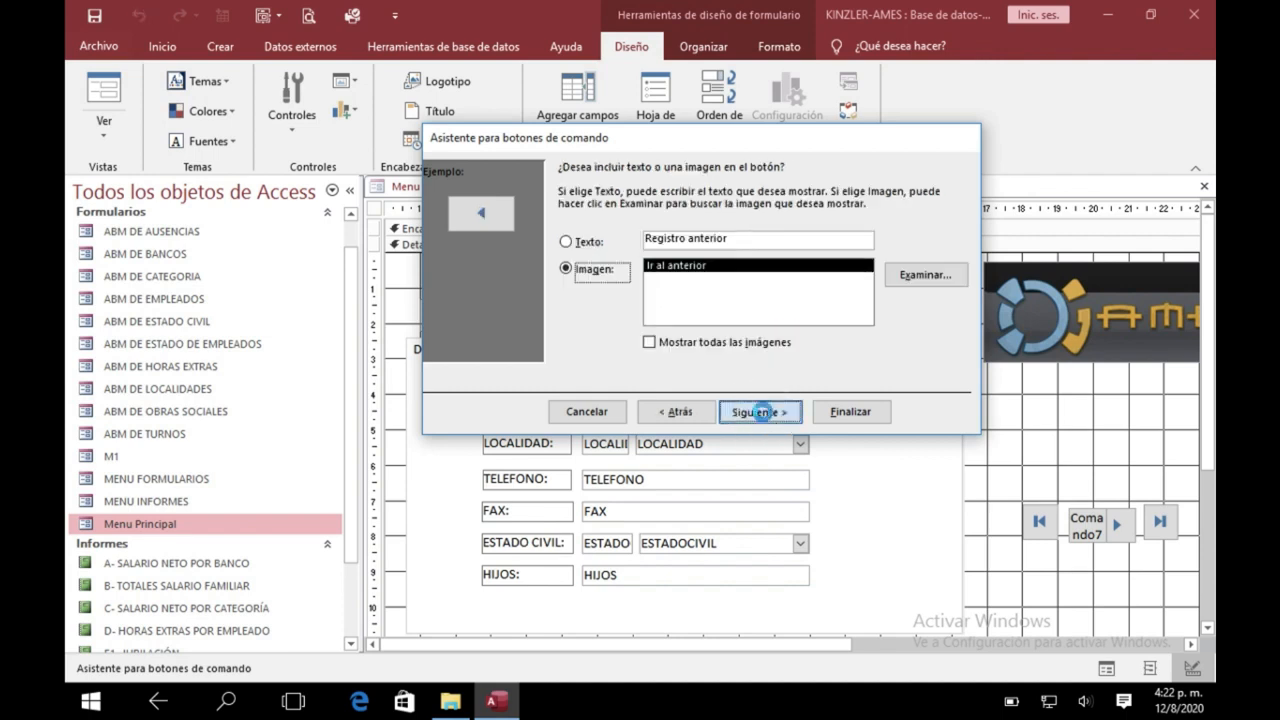
left_click(766, 412)
left_click(848, 411)
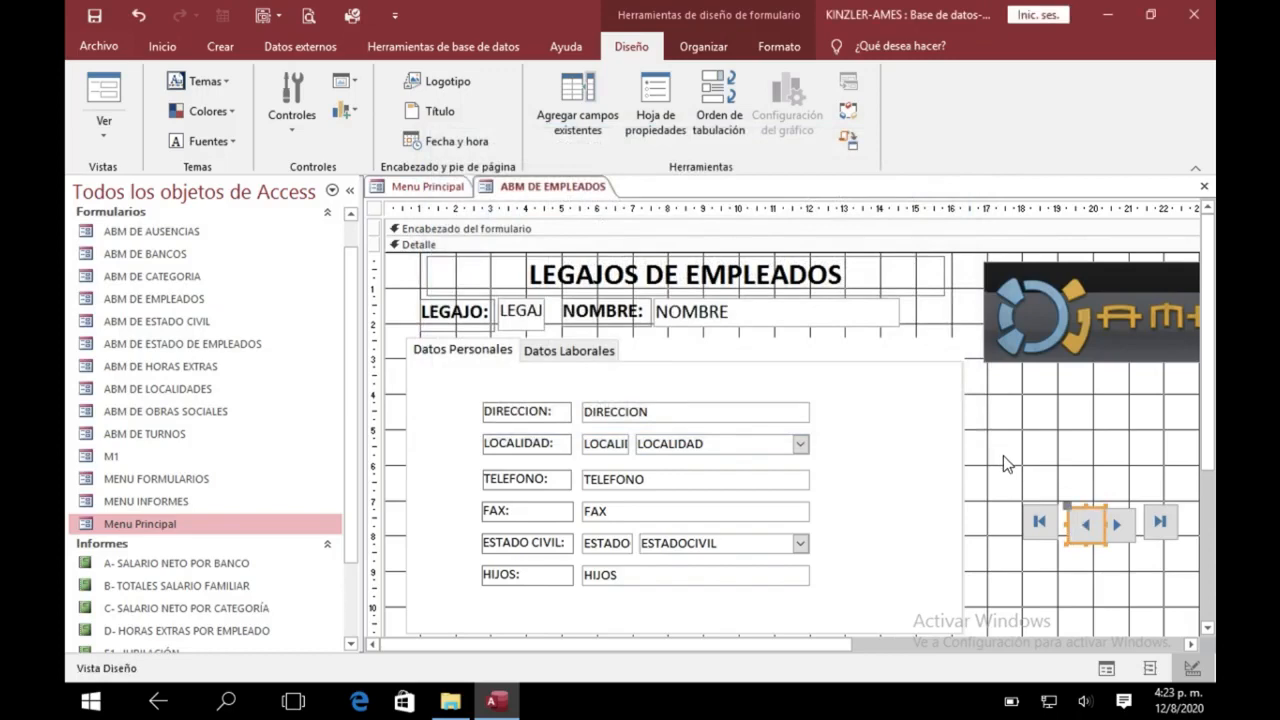
- Extend the Detalle section to a height of about 13 cm and shorten the employee tab control by about 1 cm
left_click_drag(1038, 521, 1006, 486)
scroll(1195, 490, "down", 3)
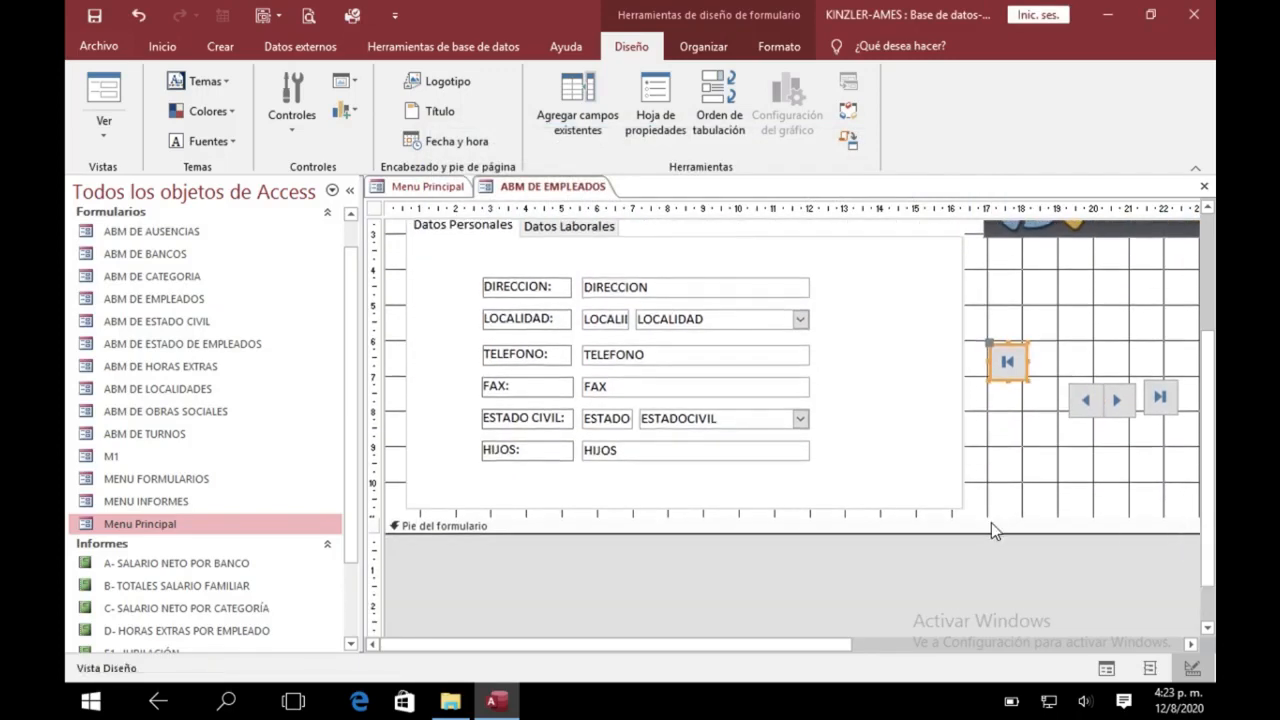
left_click_drag(991, 517, 984, 589)
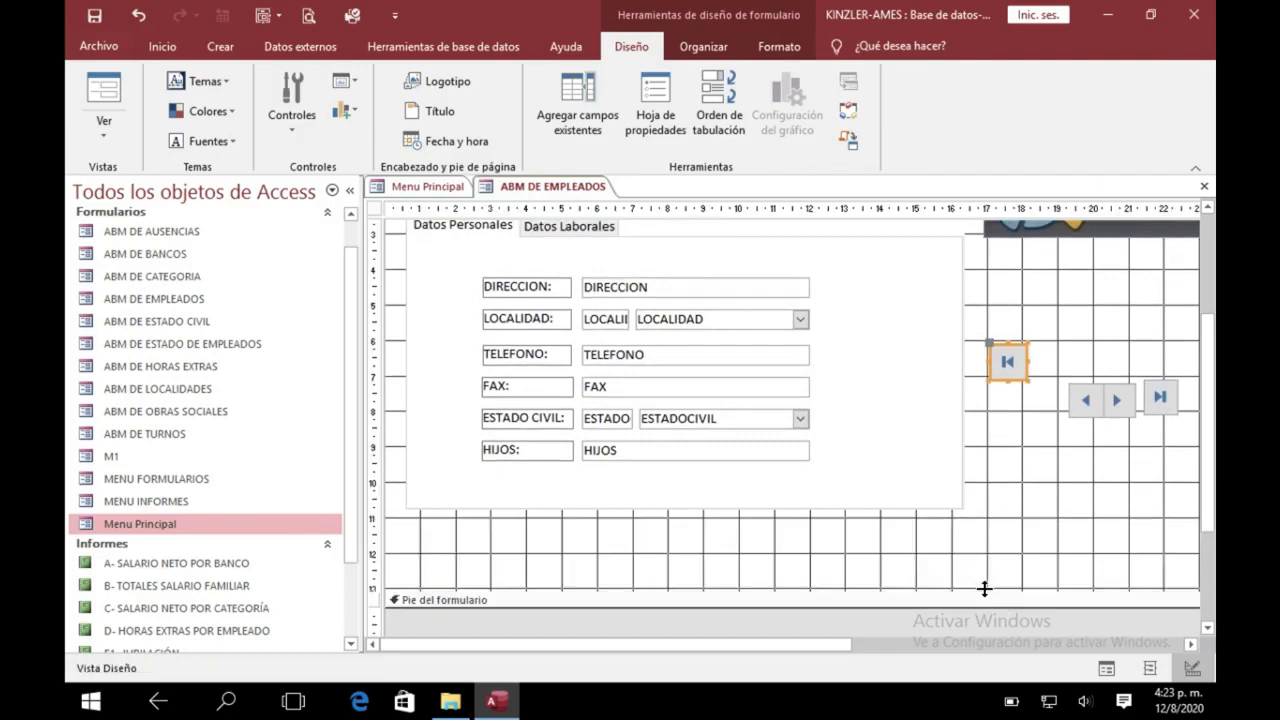
left_click(825, 513)
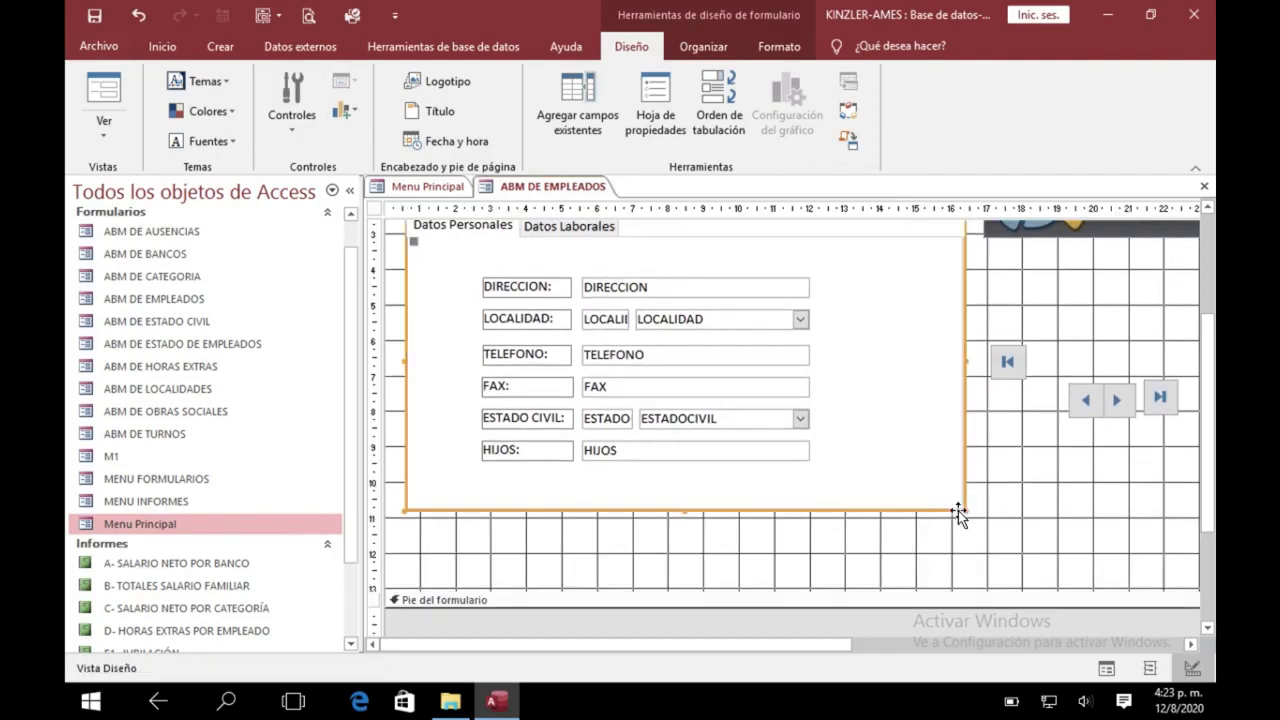
left_click_drag(966, 511, 967, 485)
- Move the four navigation buttons into a row beneath the tab control, starting near its lower-left corner
left_click(1080, 480)
left_click_drag(1013, 356, 440, 518)
left_click_drag(1046, 356, 557, 529)
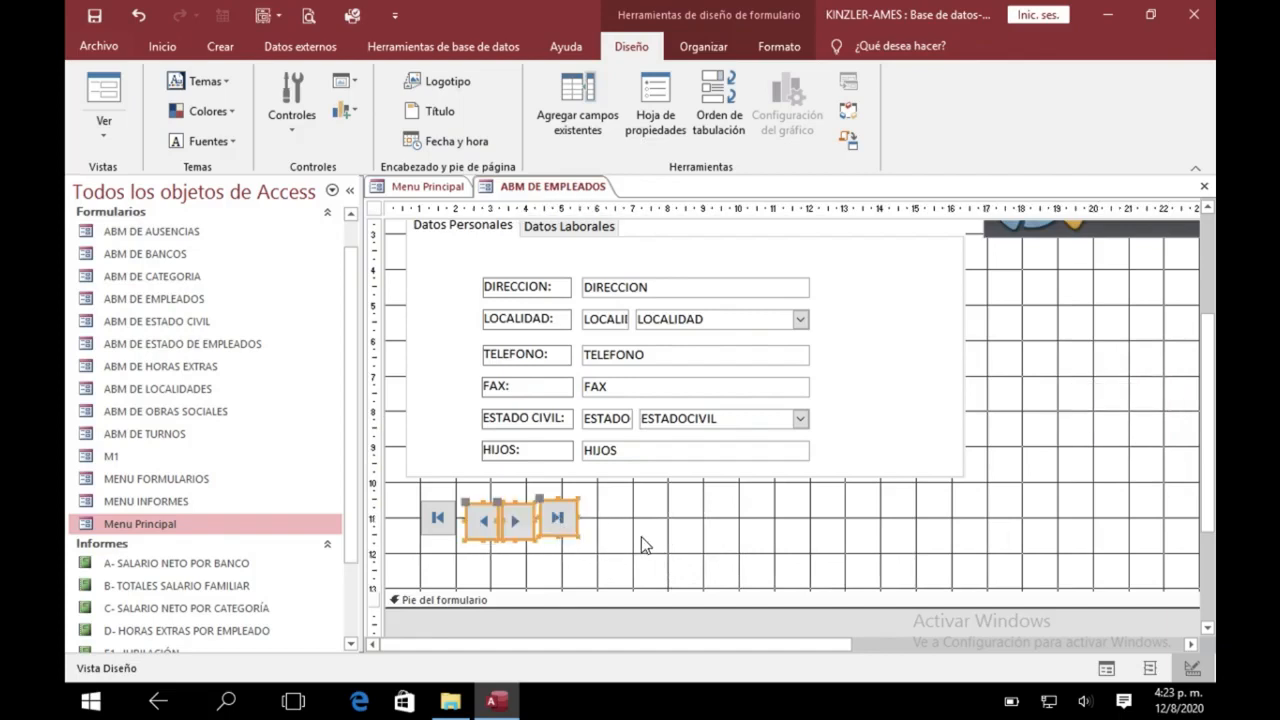
left_click(643, 535)
- Increase the horizontal spacing between the four record navigation buttons beneath the tab control
left_click_drag(407, 499, 597, 566)
left_click(705, 46)
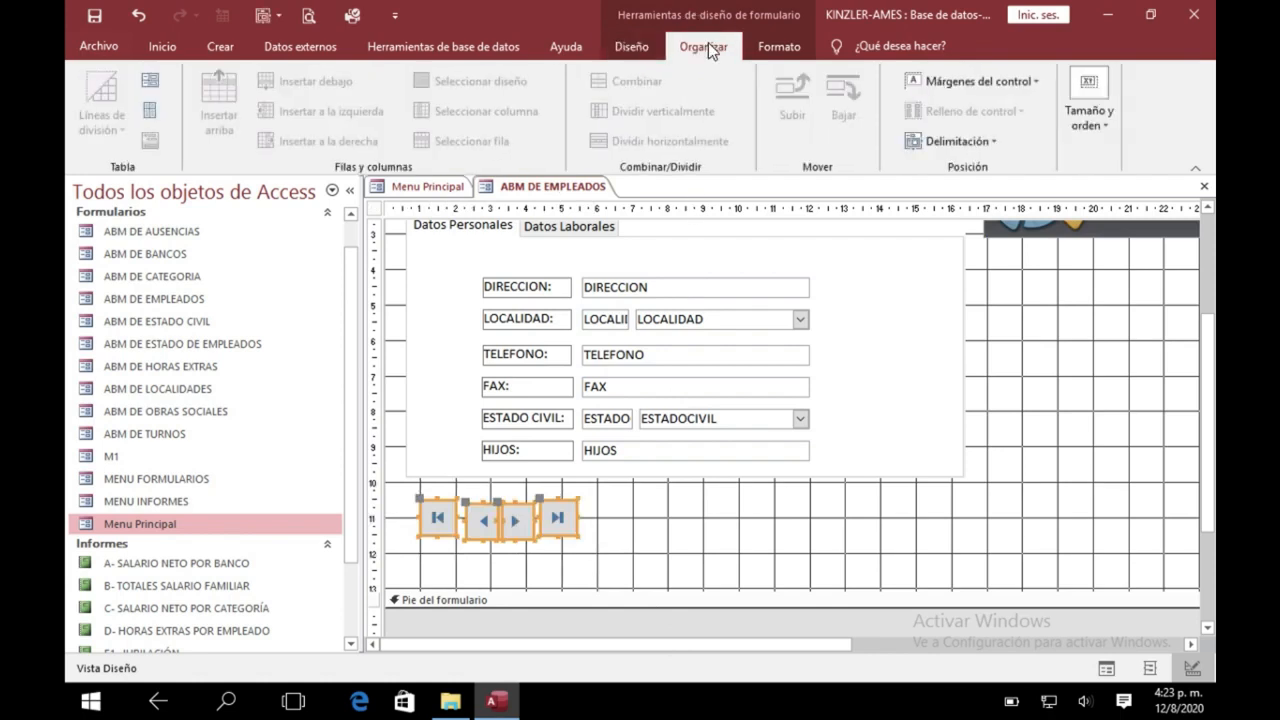
left_click(1114, 121)
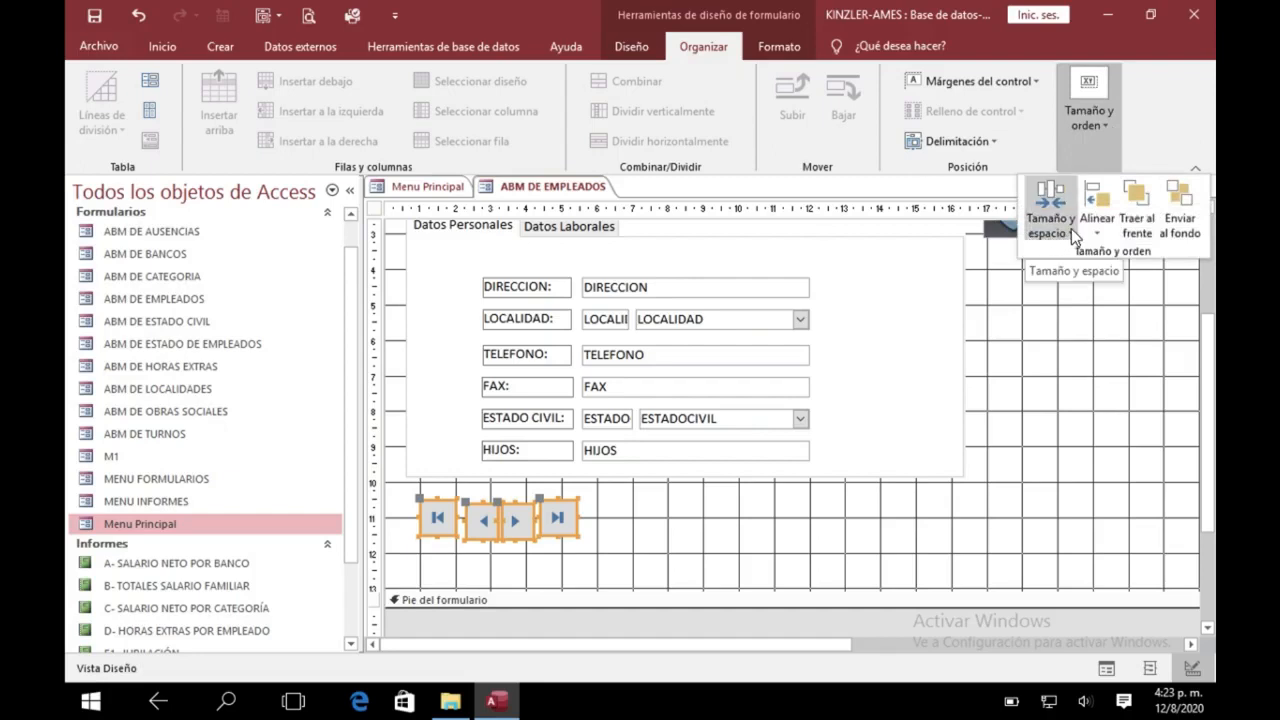
left_click(1071, 228)
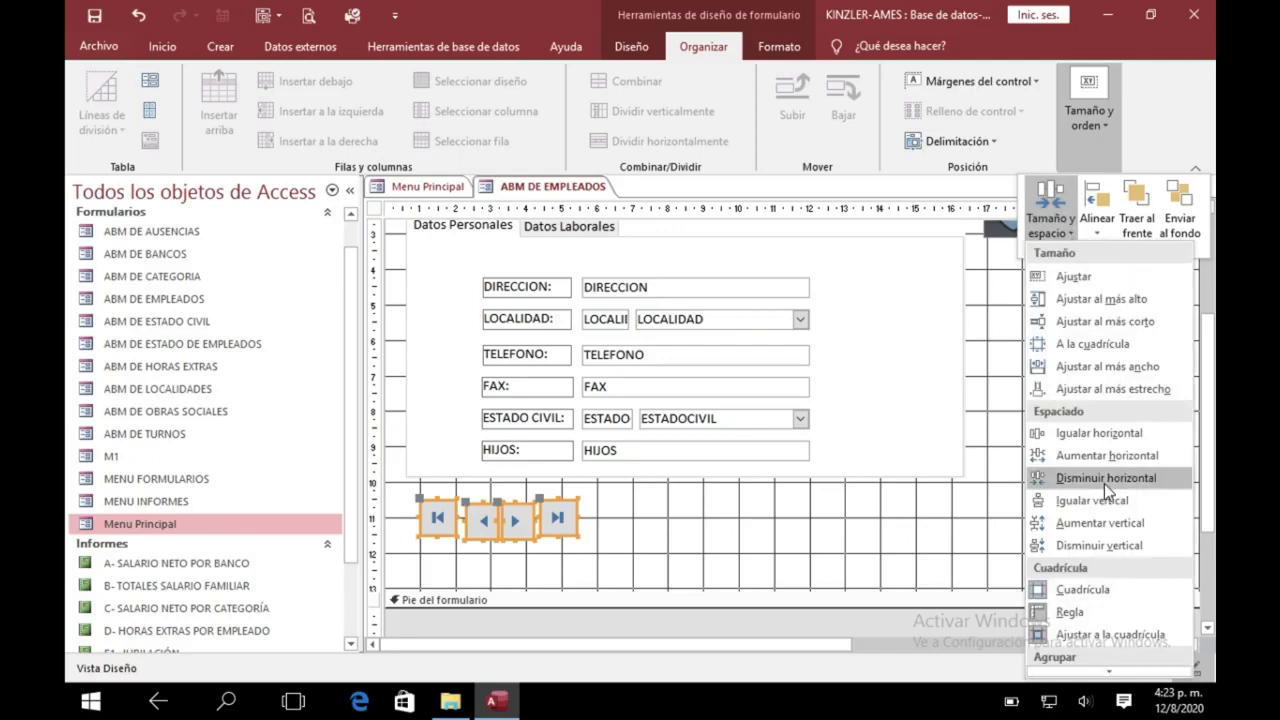
left_click(1101, 456)
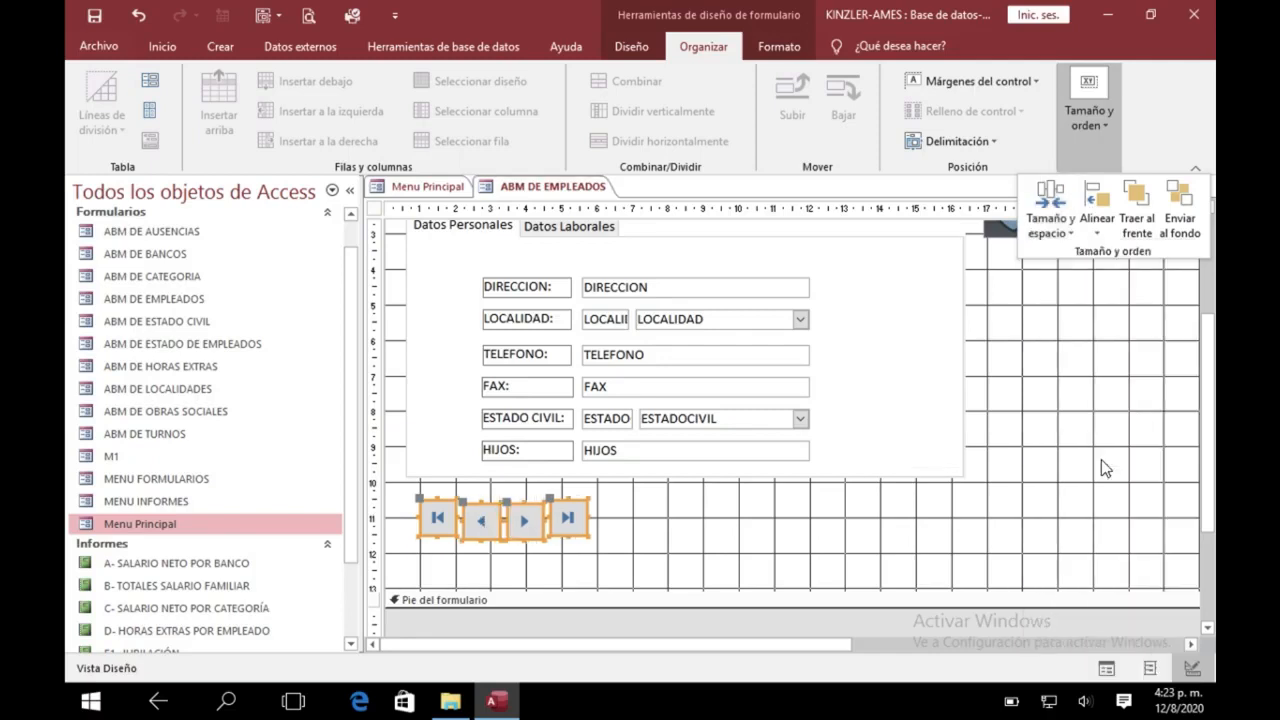
- Try to even out the four navigation buttons by increasing and decreasing their vertical spacing
left_click(1053, 234)
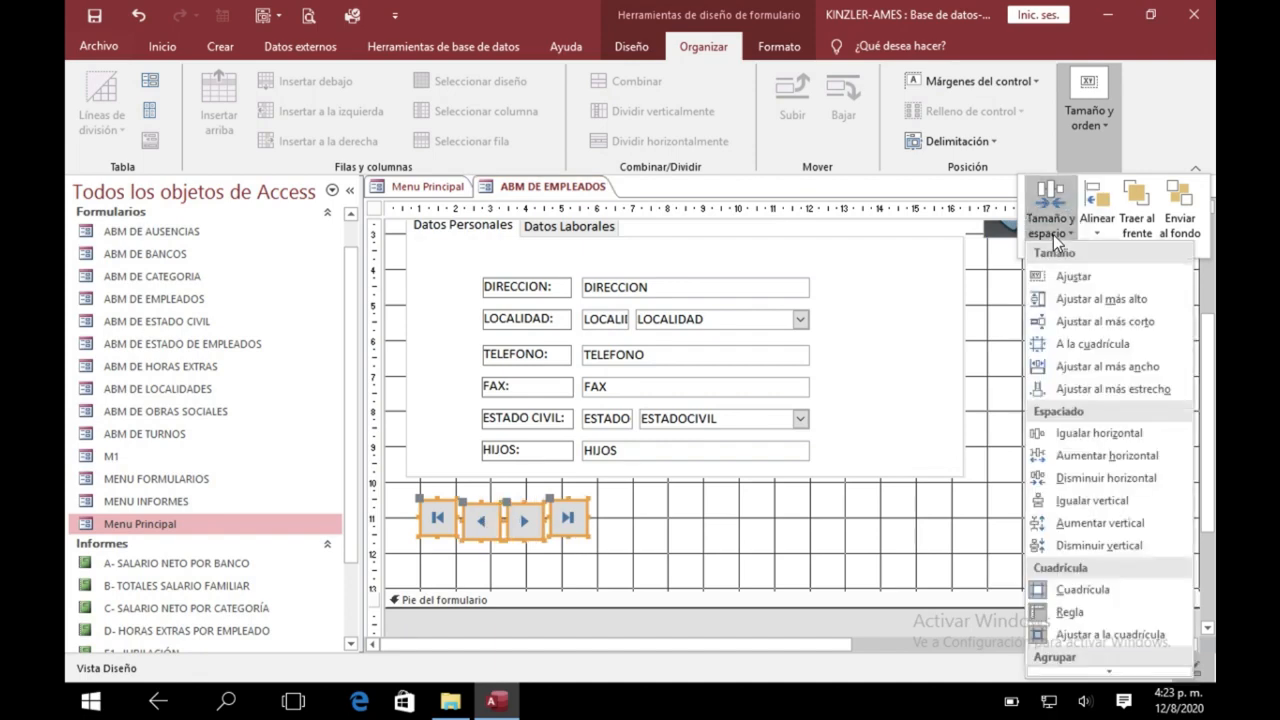
left_click(1066, 526)
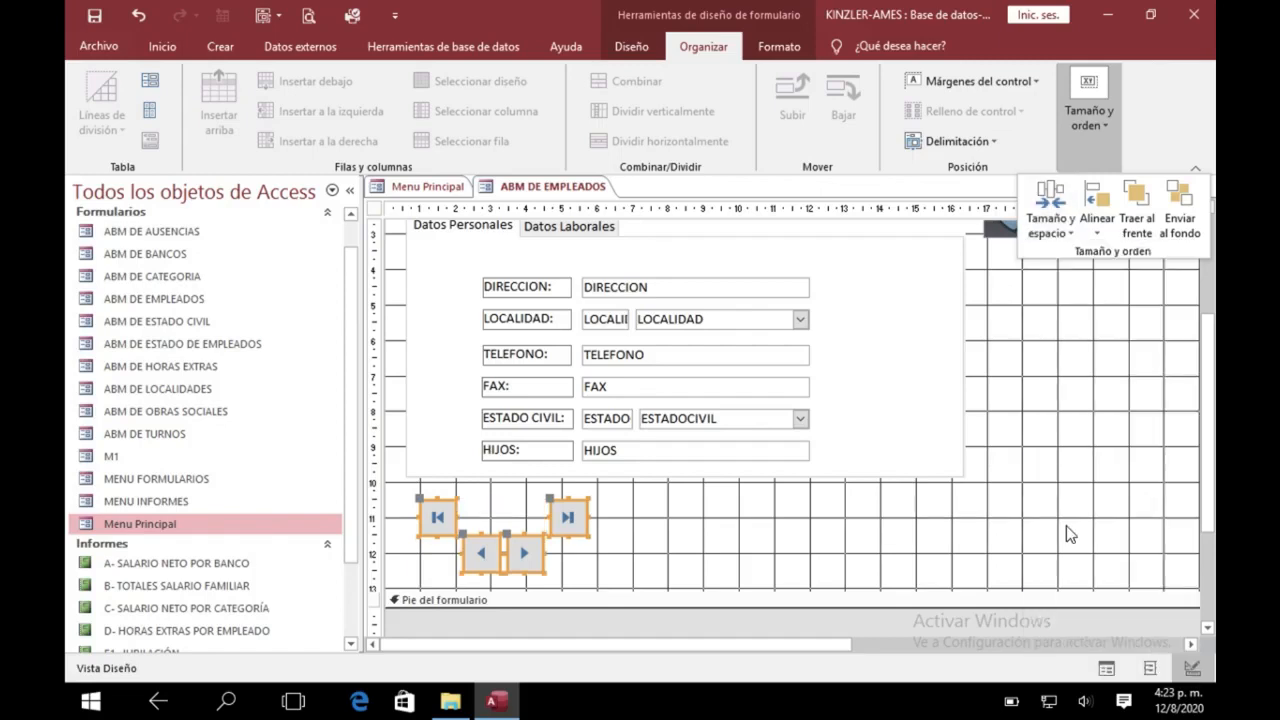
left_click(1060, 232)
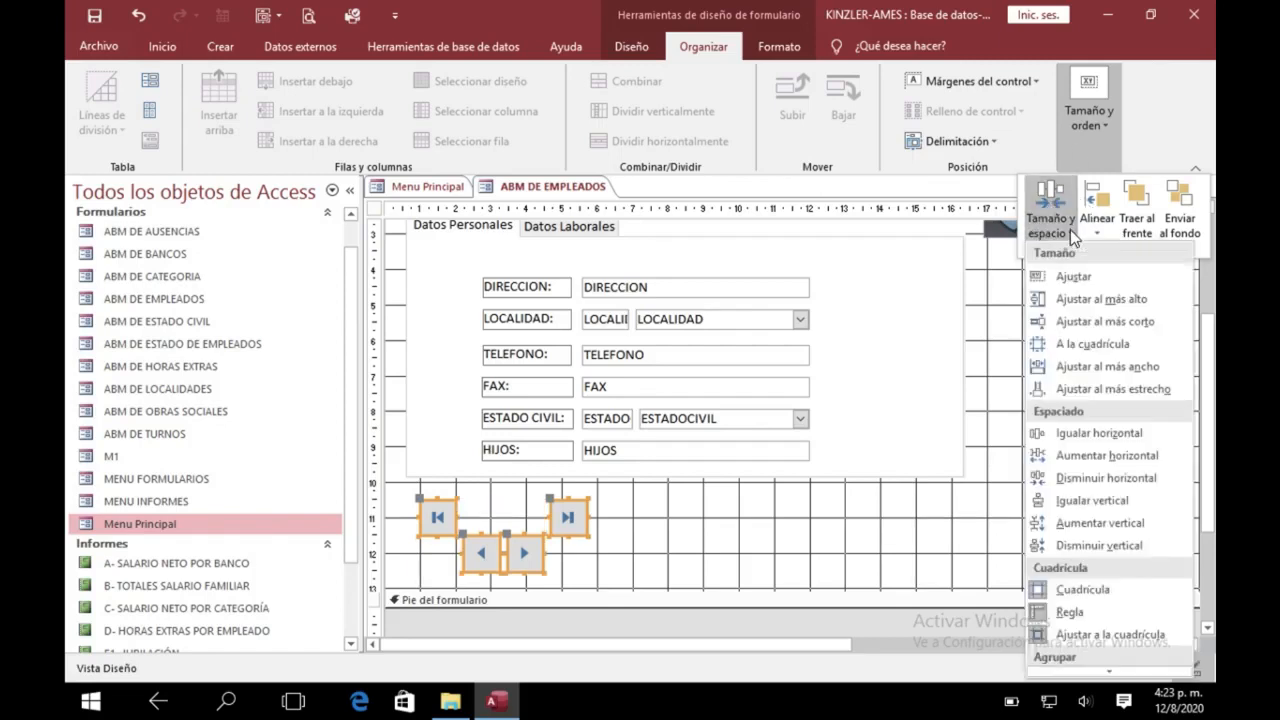
left_click(1078, 546)
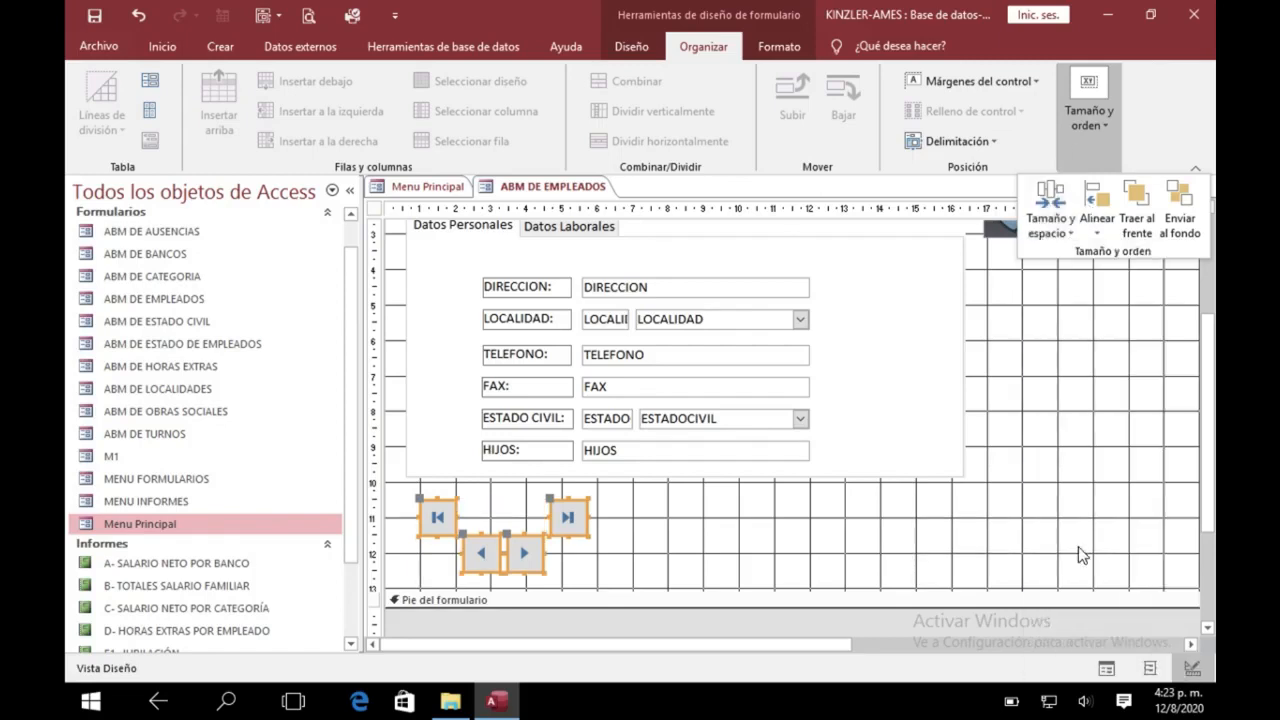
left_click(1047, 228)
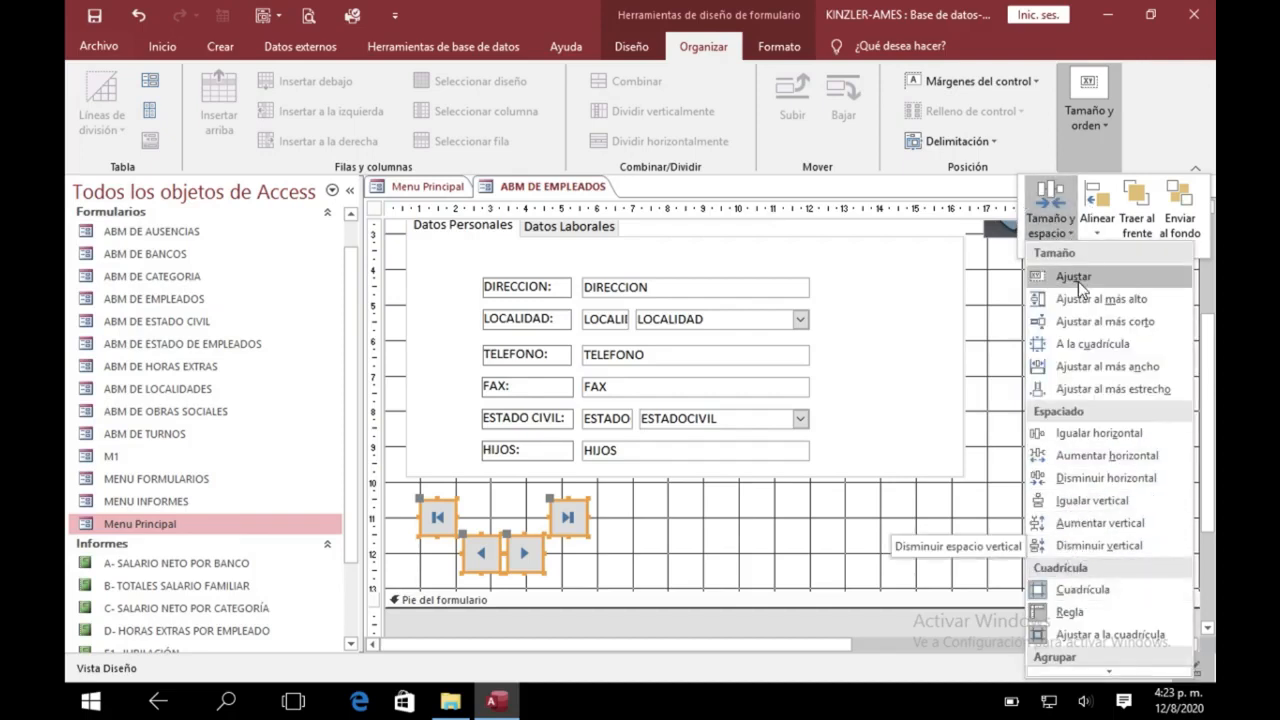
- Align the four navigation buttons by their top edges and clear the selection
left_click(1097, 222)
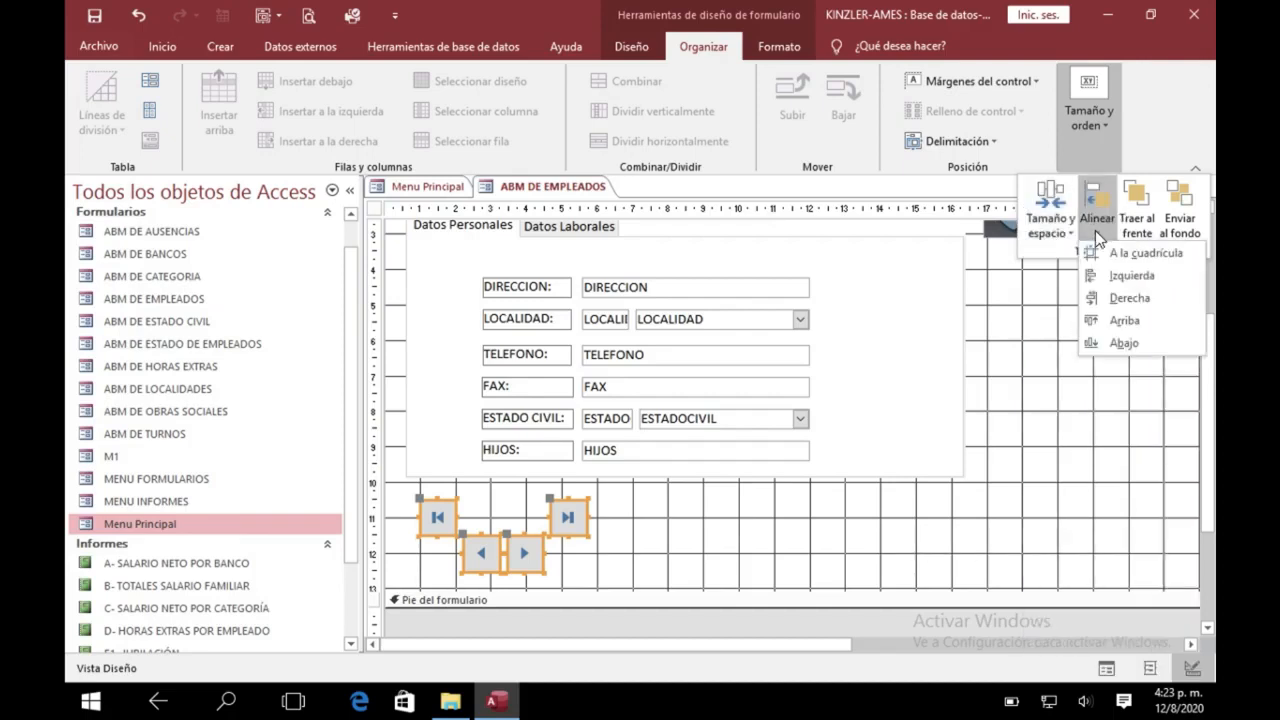
left_click(1122, 321)
left_click(668, 518)
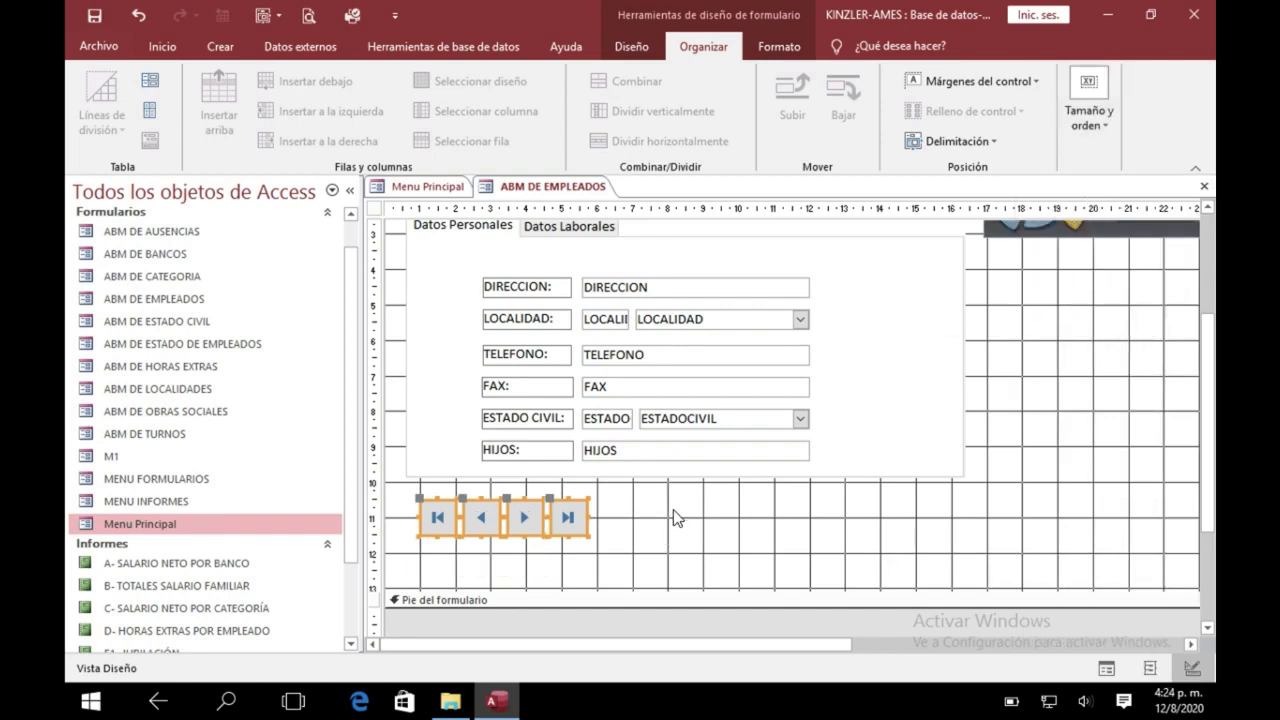
left_click(671, 516)
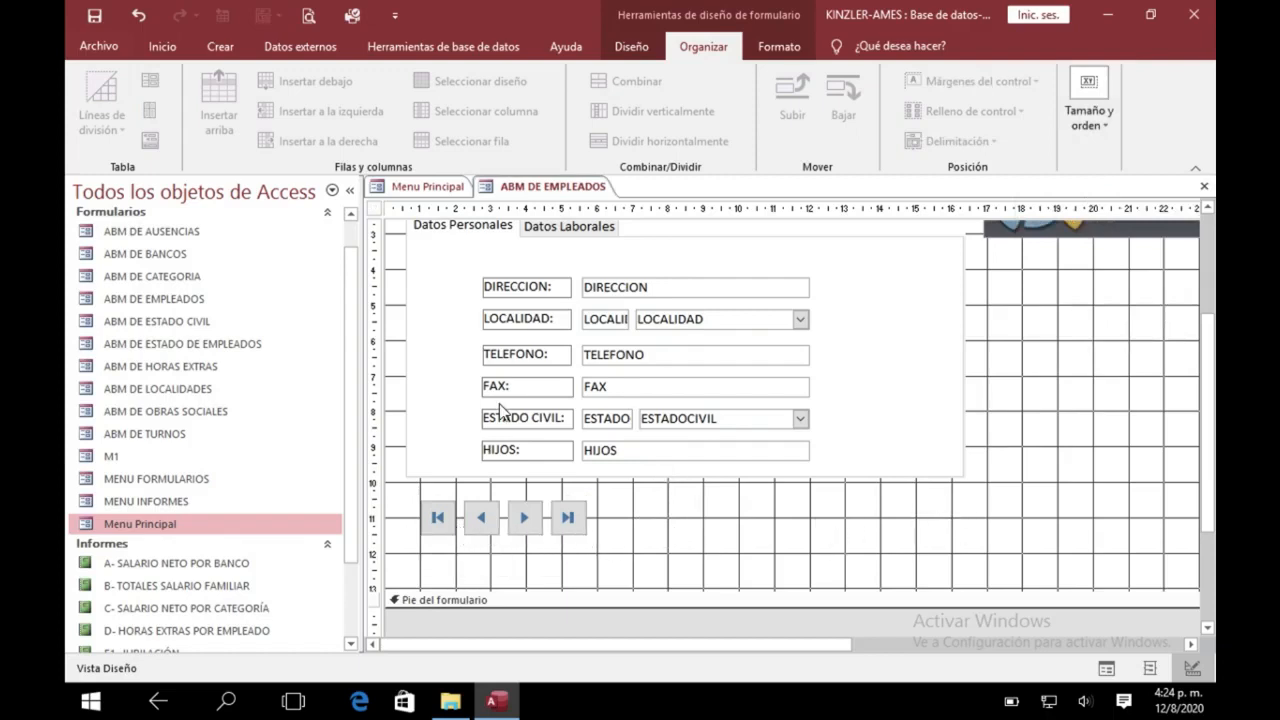
- Add a command button about 1 cm square beneath the tab control's lower-right corner, with the "Operaciones con formularios" action "Cerrar formulario"
left_click(631, 46)
left_click(291, 100)
left_click(412, 168)
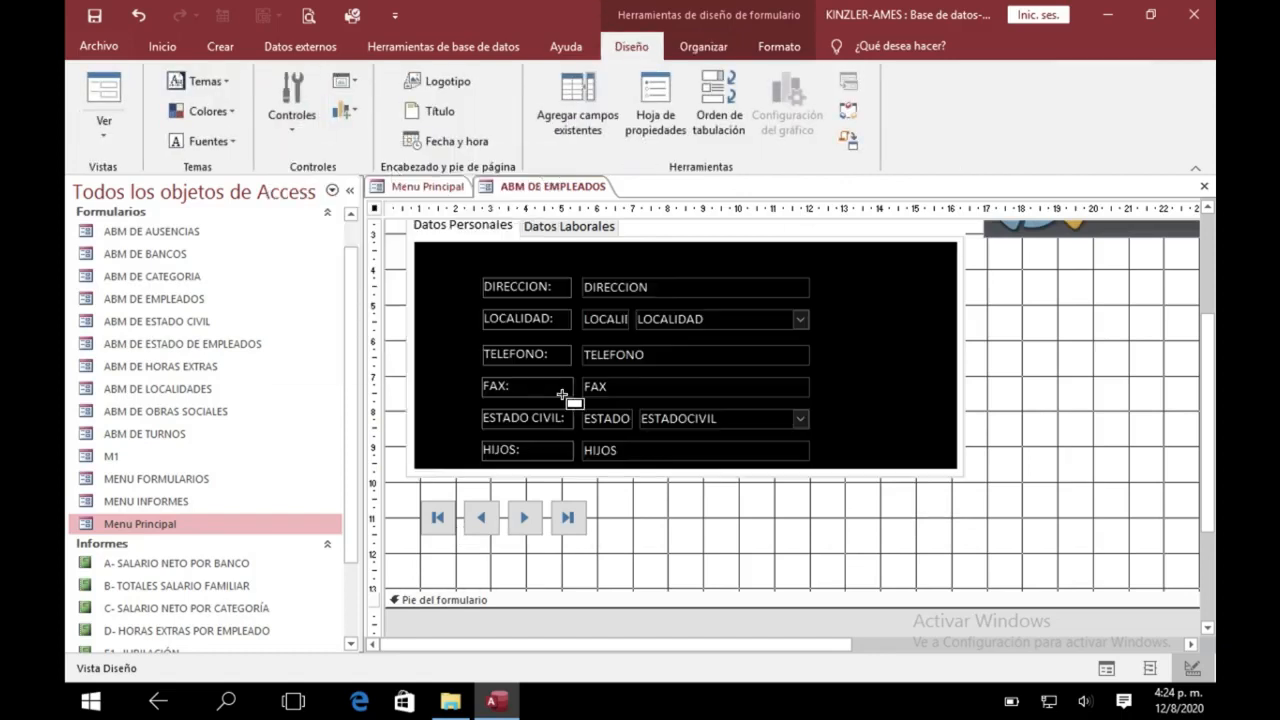
left_click_drag(930, 505, 964, 536)
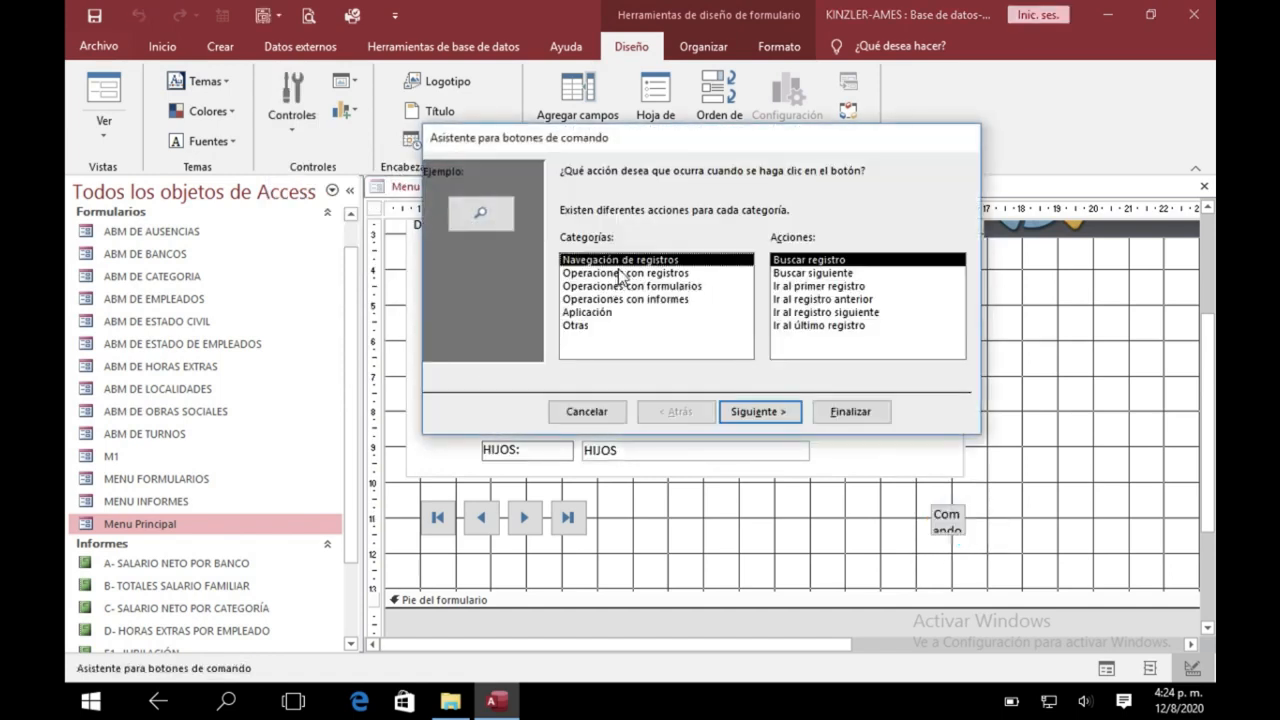
left_click(617, 286)
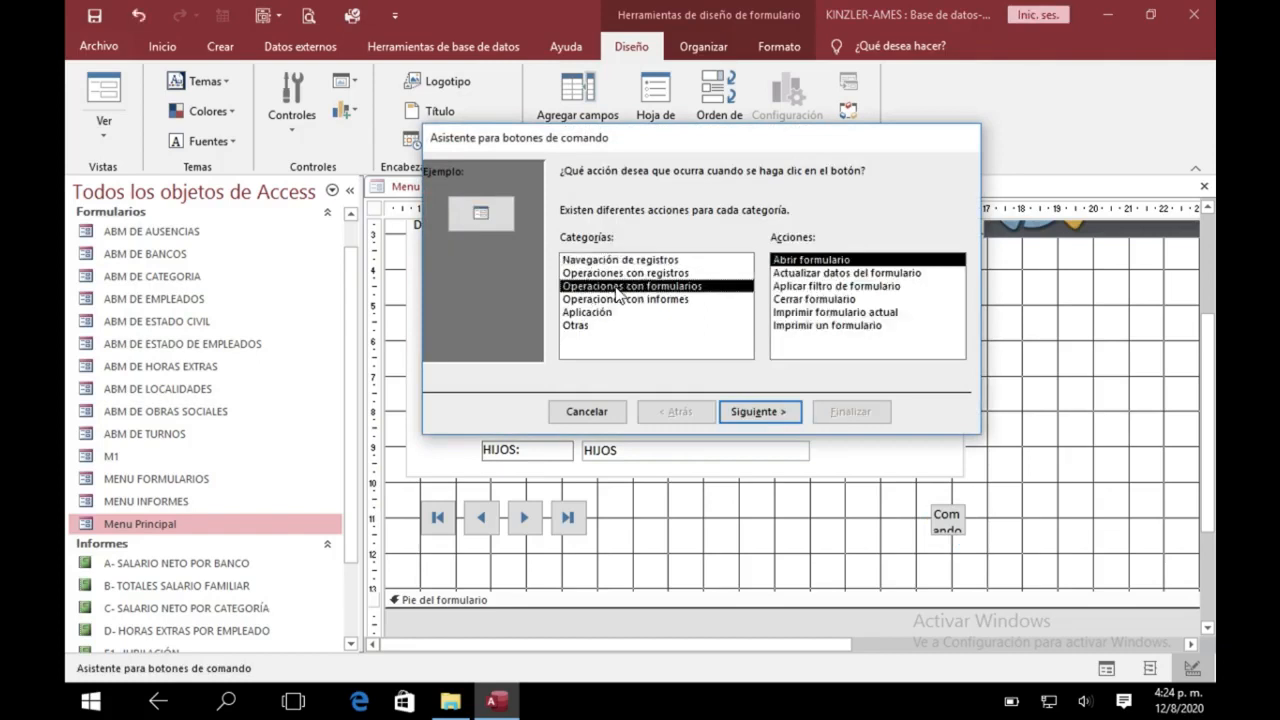
left_click(813, 300)
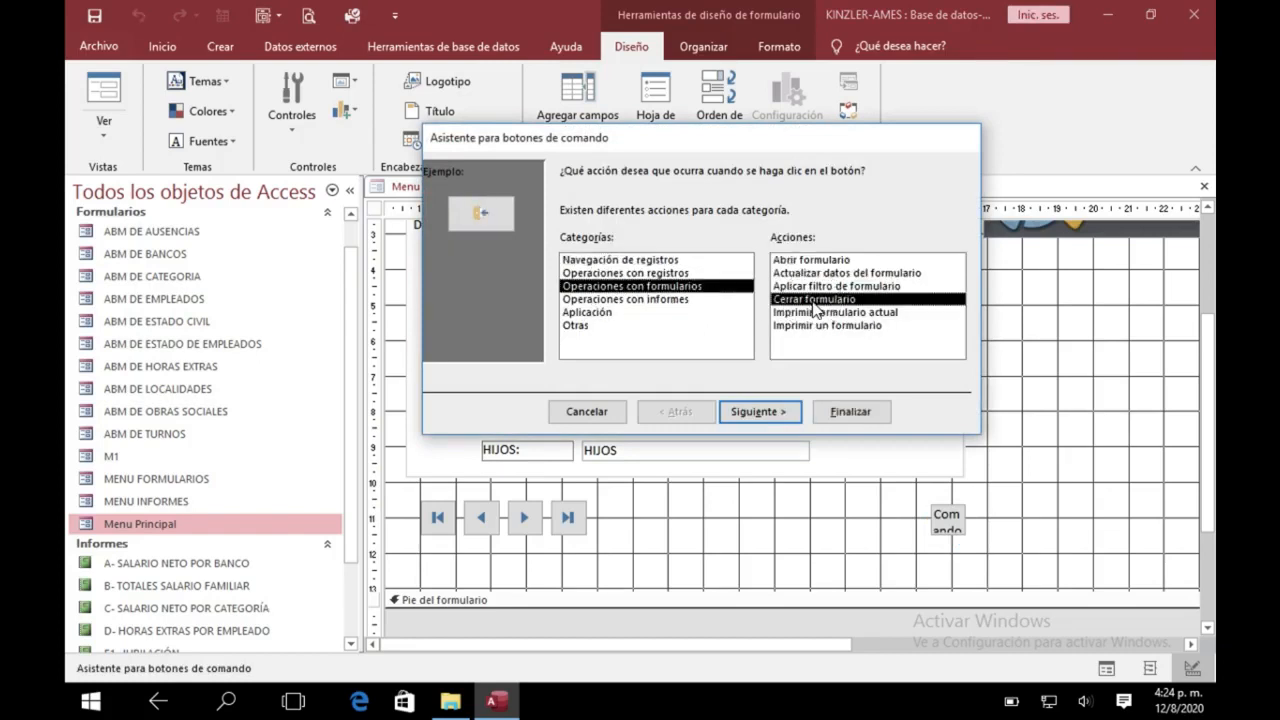
left_click(760, 412)
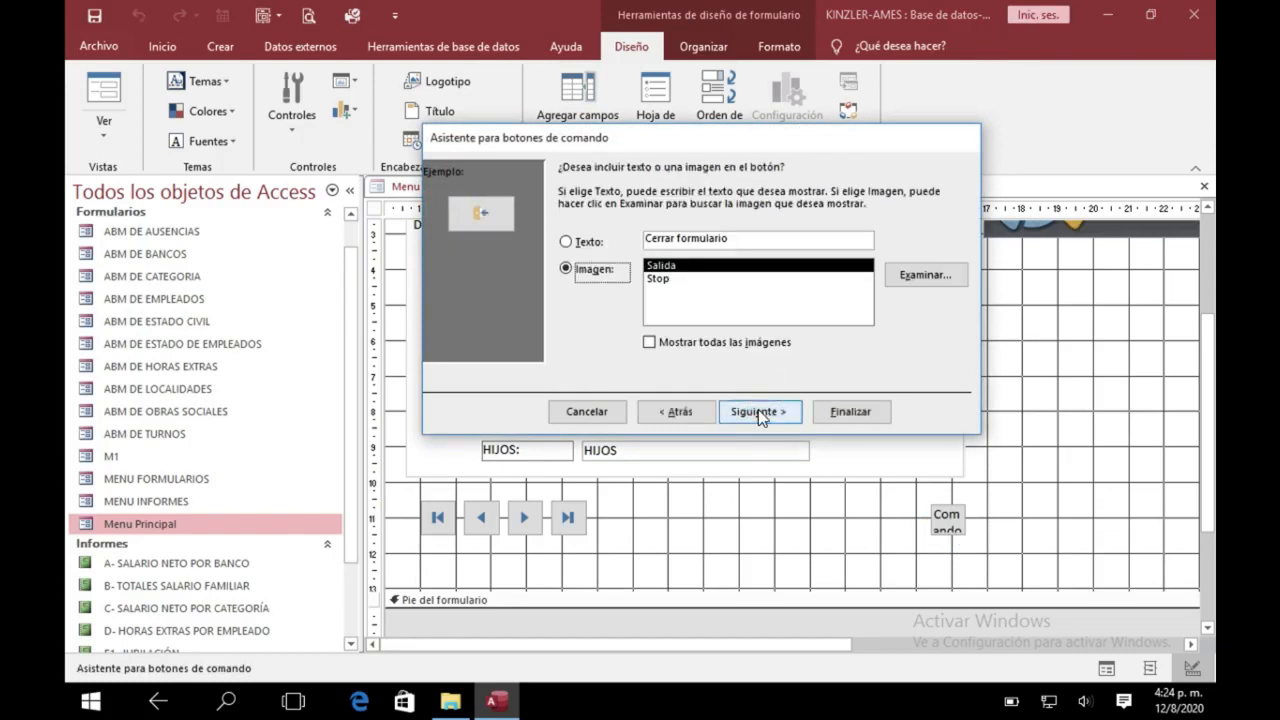
- Compare the "Stop" and "Salida" images, give the close button the "Salida" image and create it with the default name
left_click(676, 280)
left_click(668, 265)
left_click(670, 280)
left_click(668, 265)
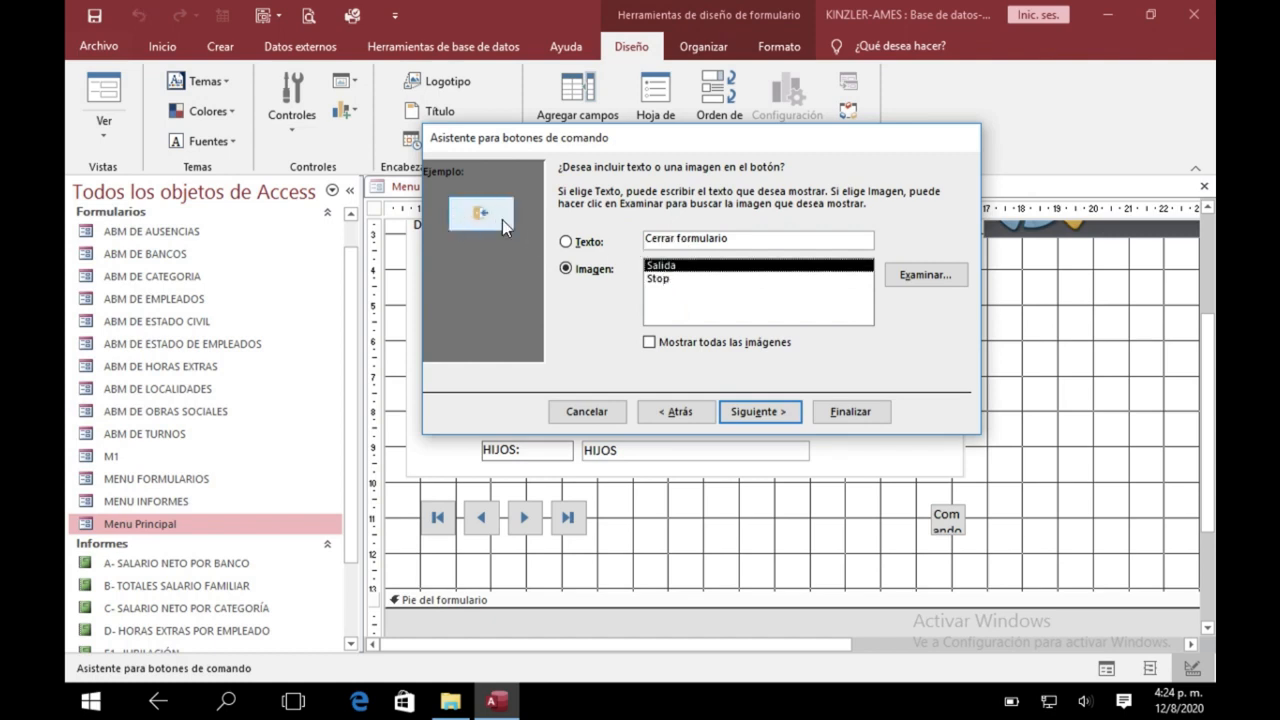
left_click(661, 282)
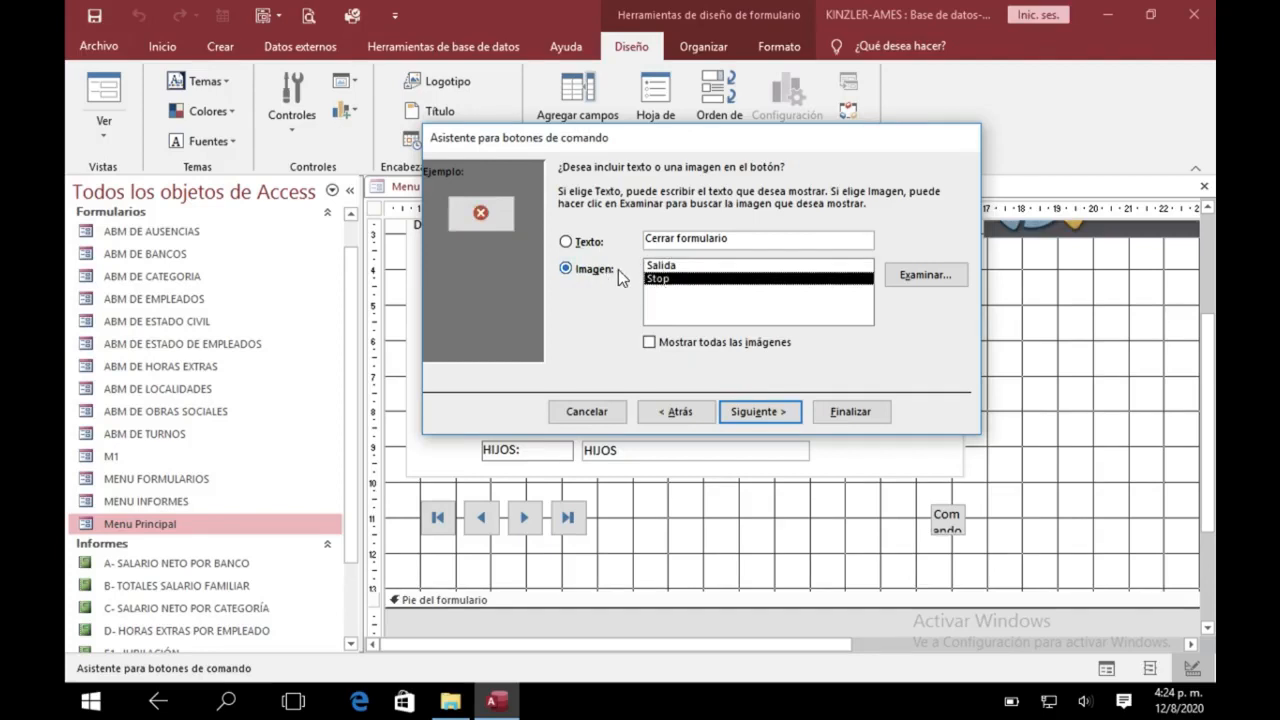
left_click(658, 266)
left_click(760, 411)
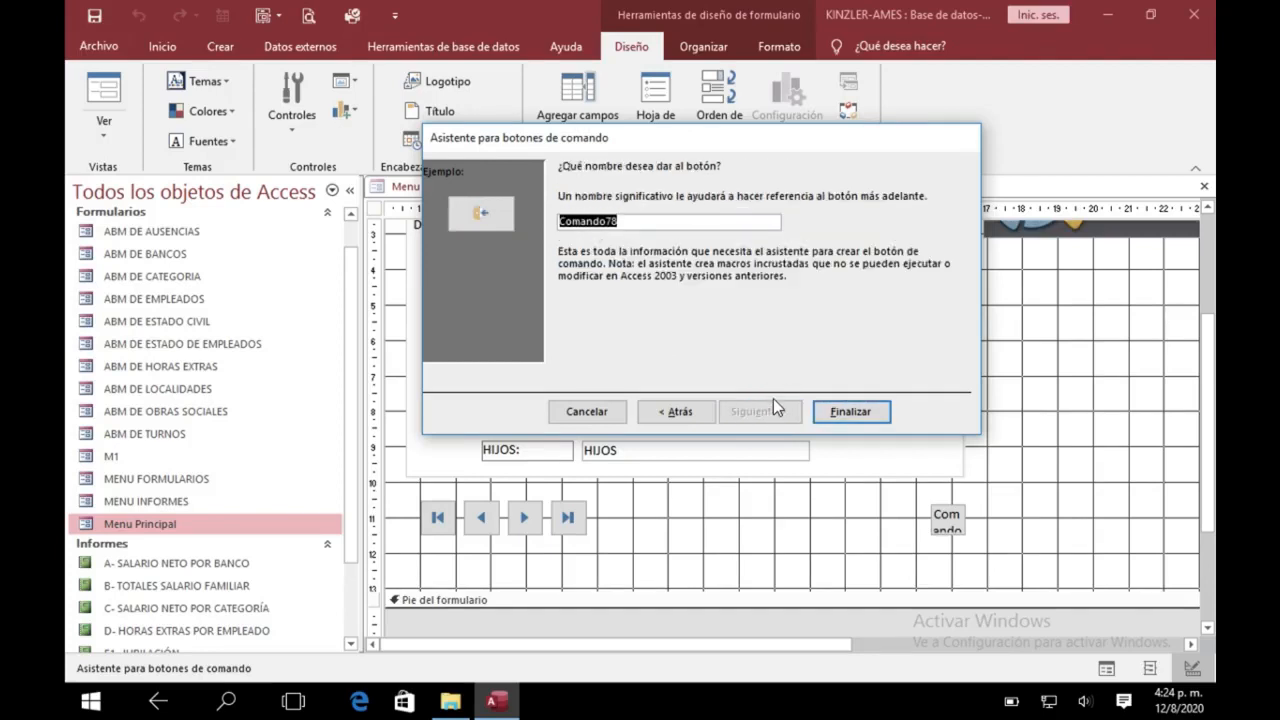
left_click(850, 411)
- Nudge the close button slightly towards the navigation buttons and align all five buttons by their bottom edges
left_click(938, 530)
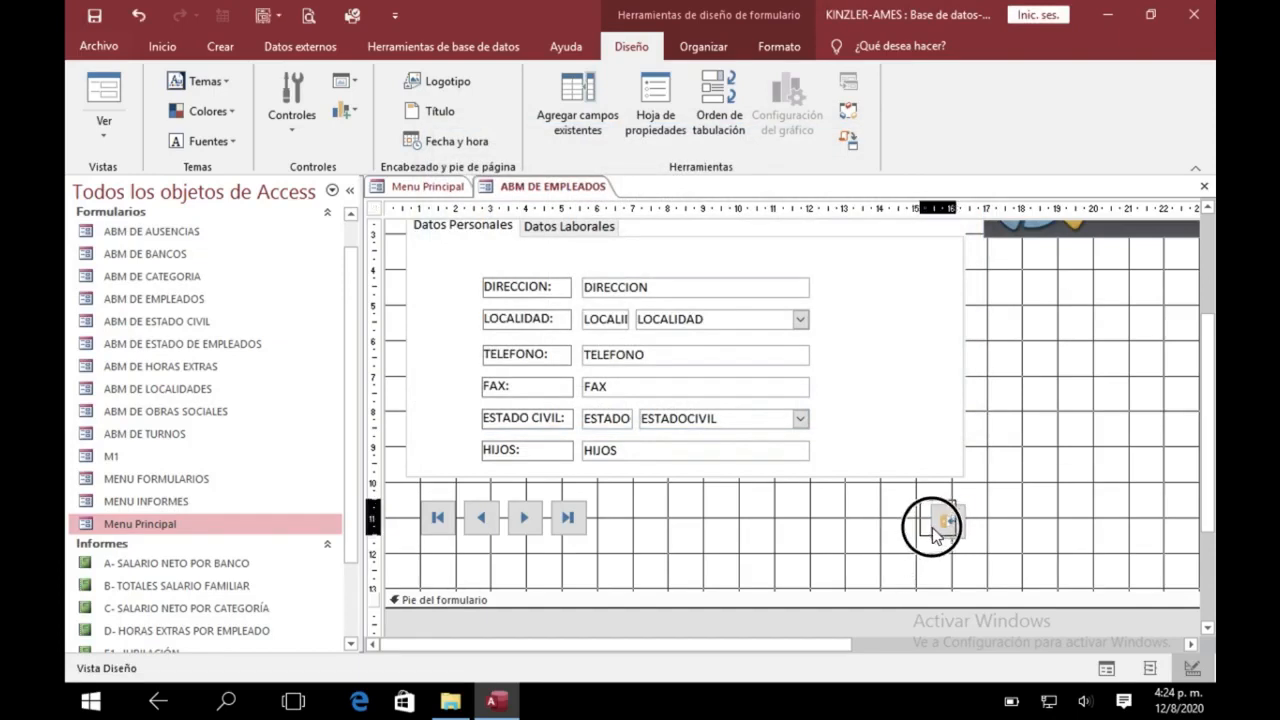
left_click_drag(412, 482, 1018, 584)
left_click(703, 46)
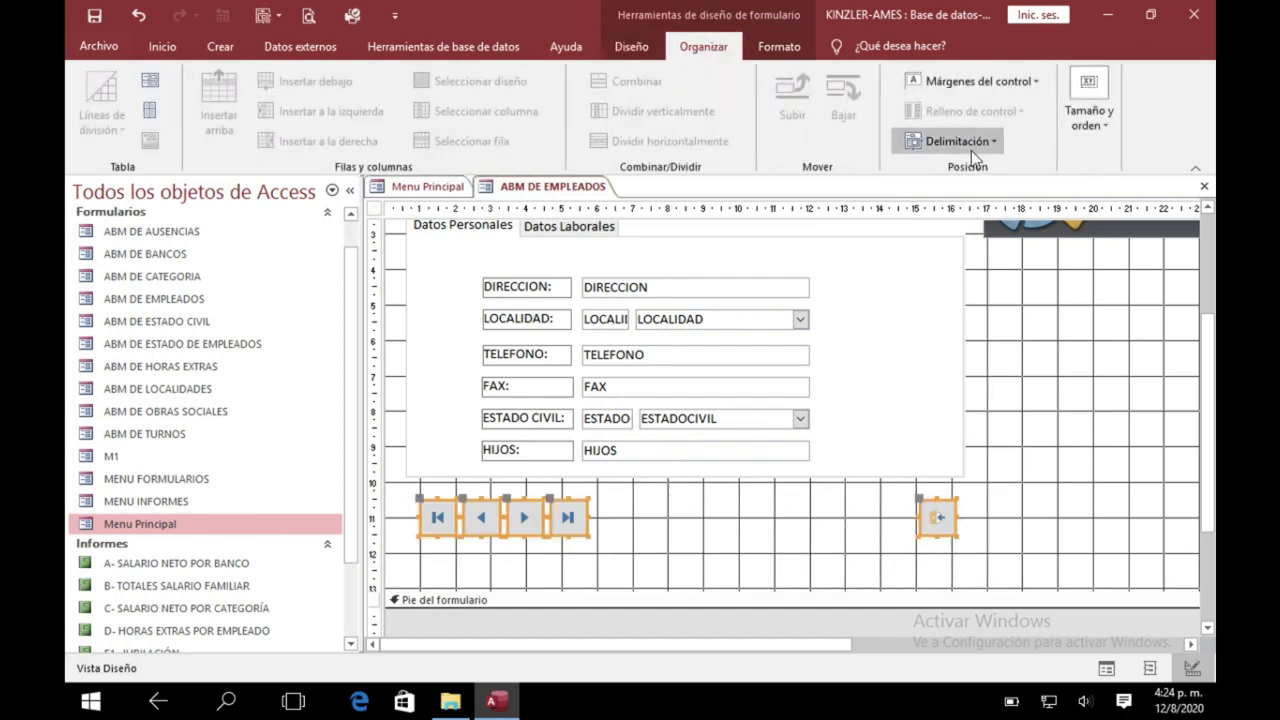
left_click(1102, 118)
left_click(1097, 231)
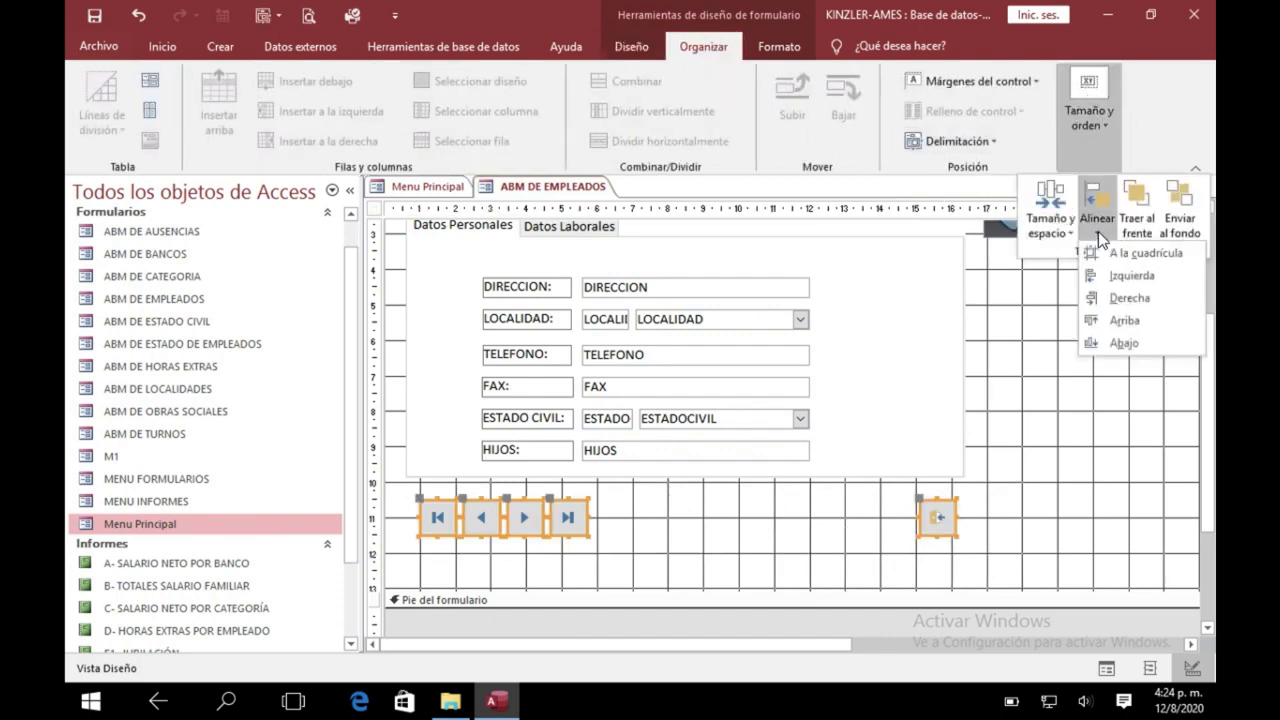
left_click(1118, 342)
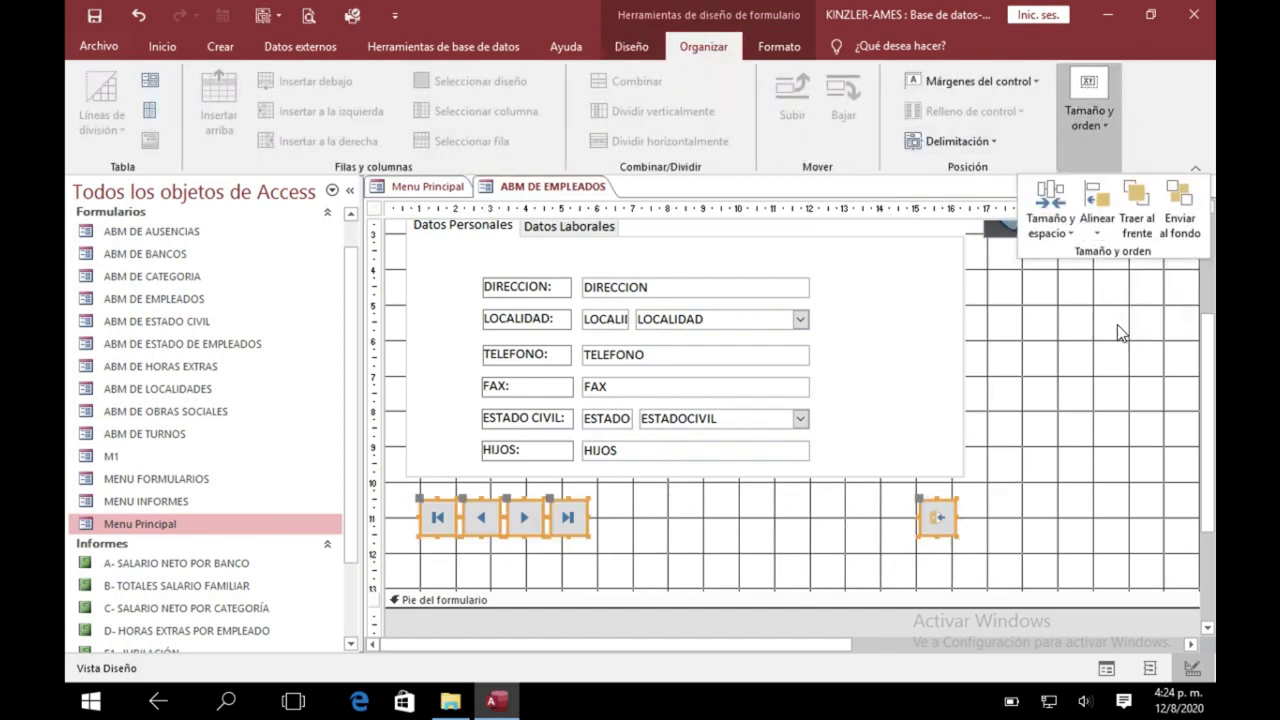
left_click(1008, 482)
left_click(985, 481)
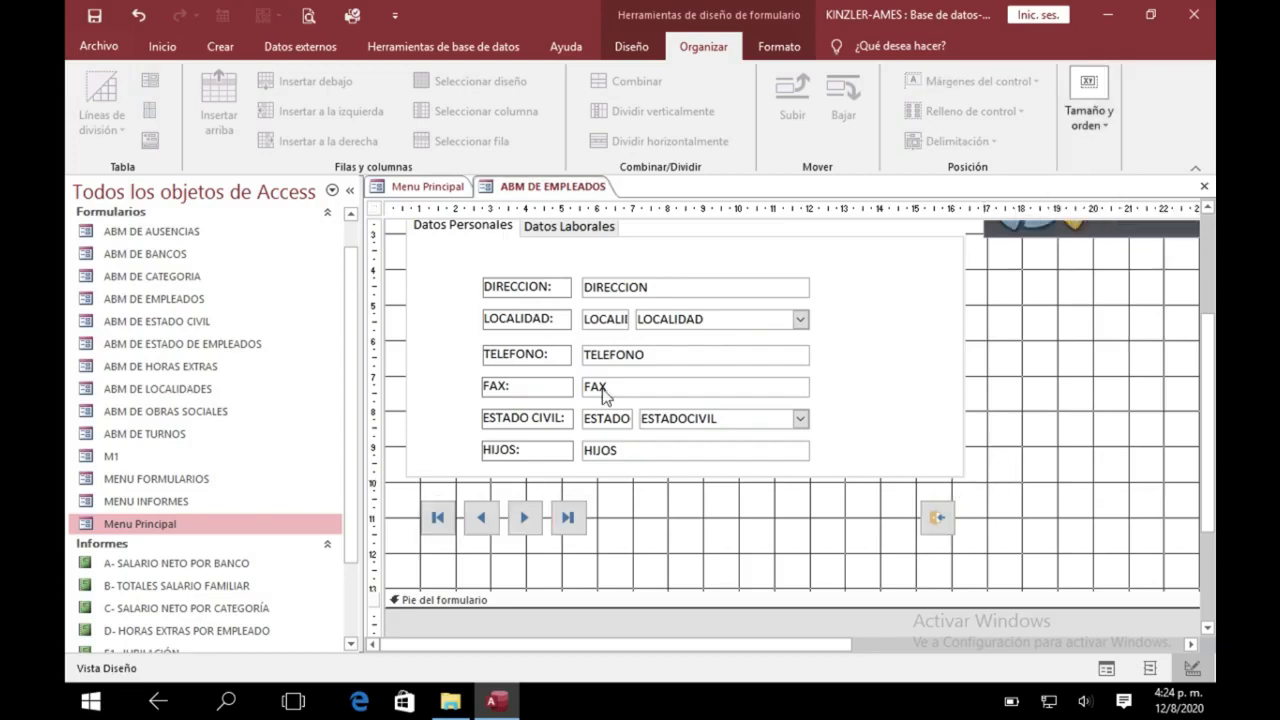
- Draw a horizontal line about 15 cm long between the tab control and the row of buttons
left_click(631, 46)
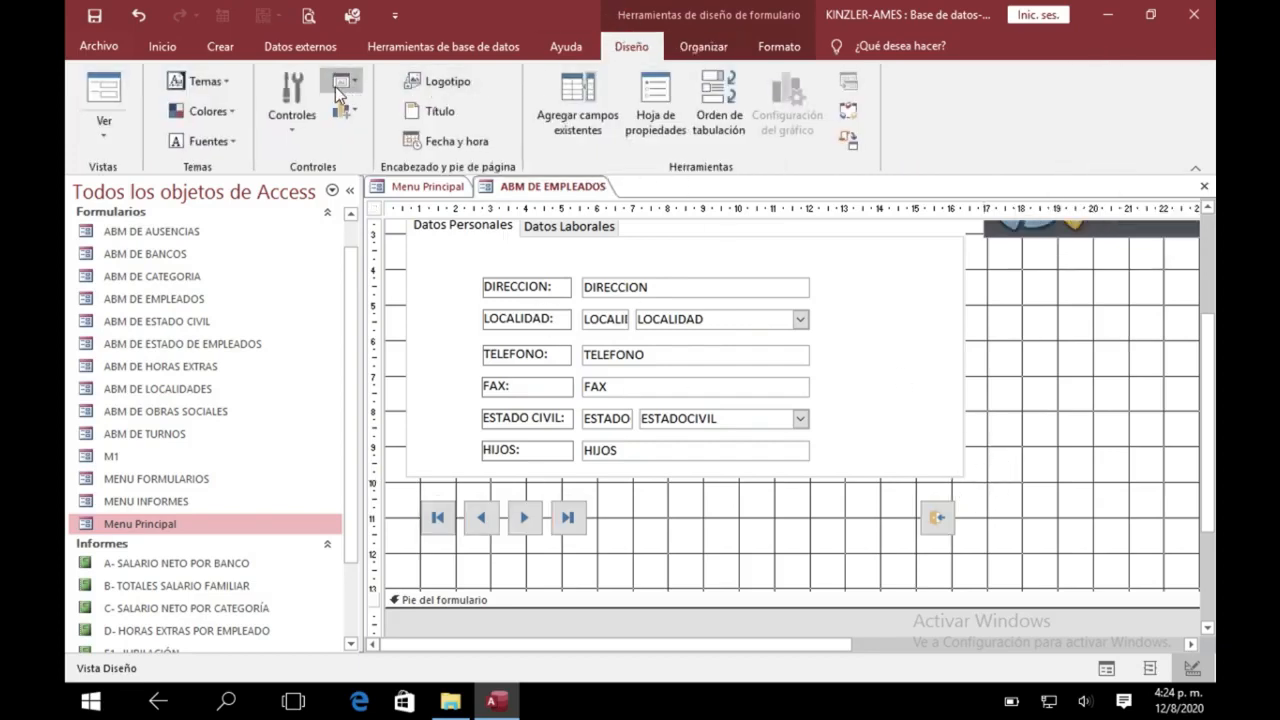
left_click(293, 127)
left_click(436, 203)
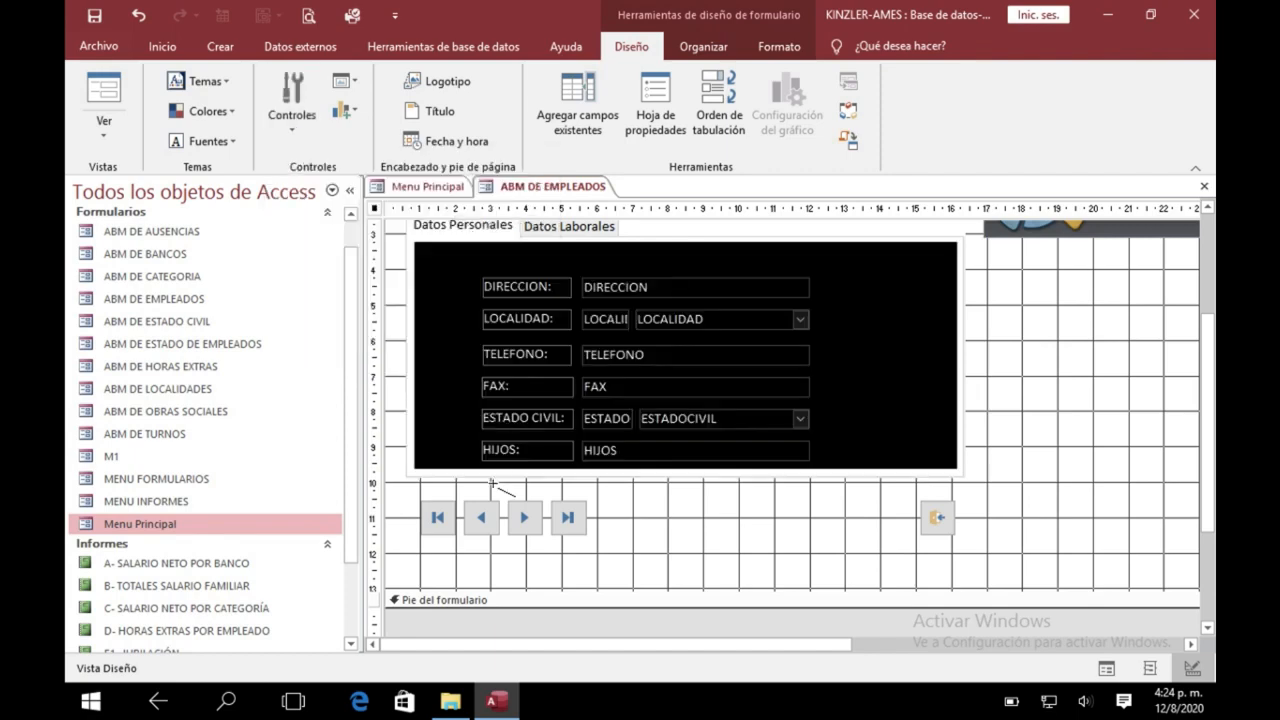
left_click_drag(422, 489, 968, 494)
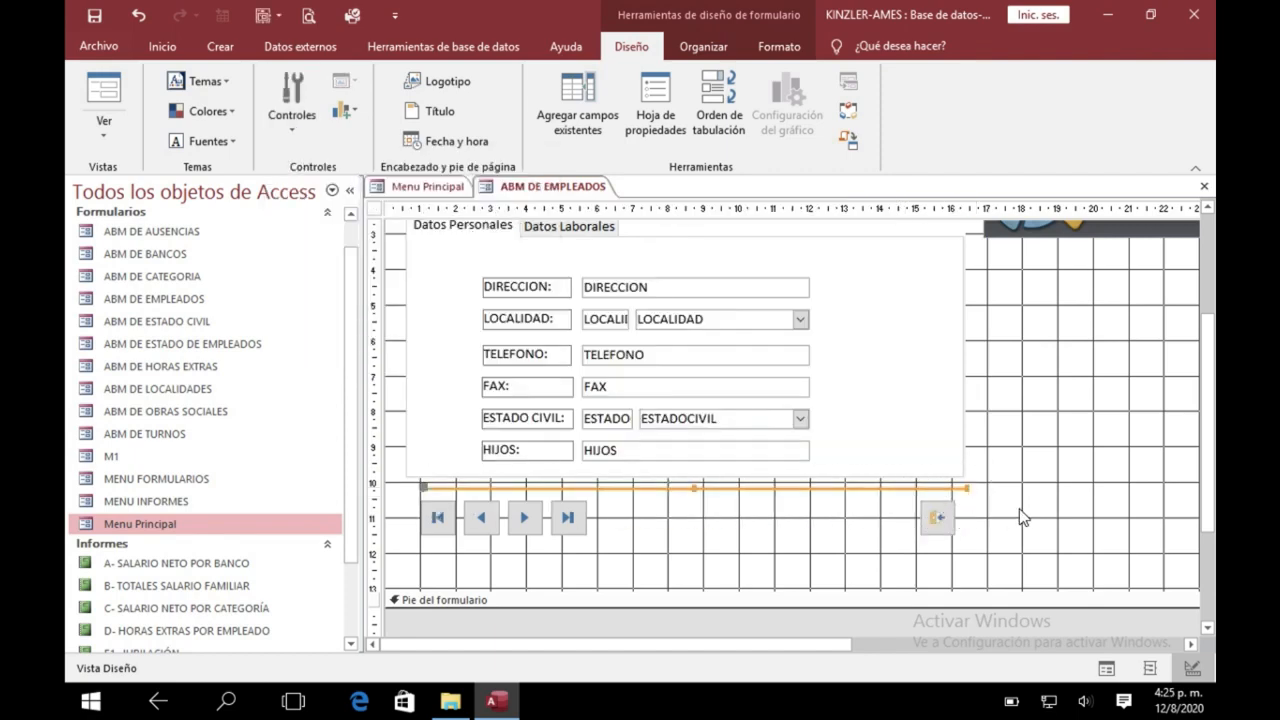
- Apply a different special effect ("Efecto Especial") to the line above the buttons and deselect it
right_click(797, 492)
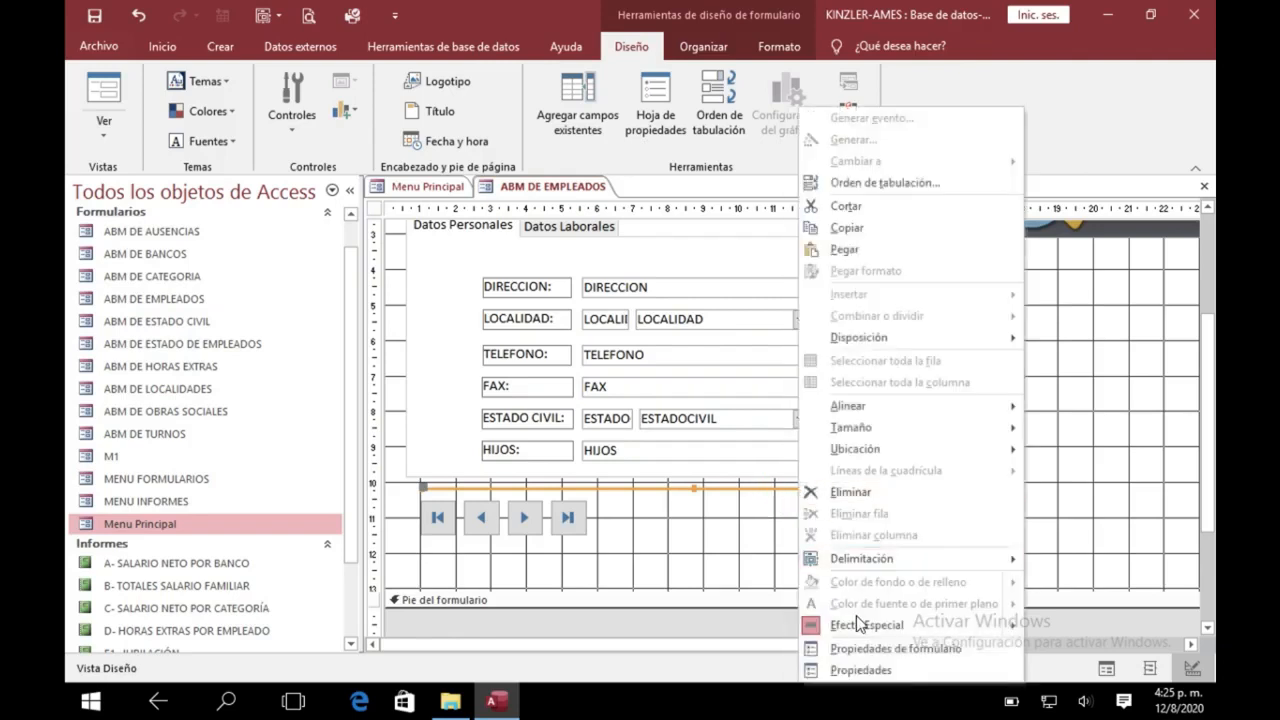
mouse_move(884, 627)
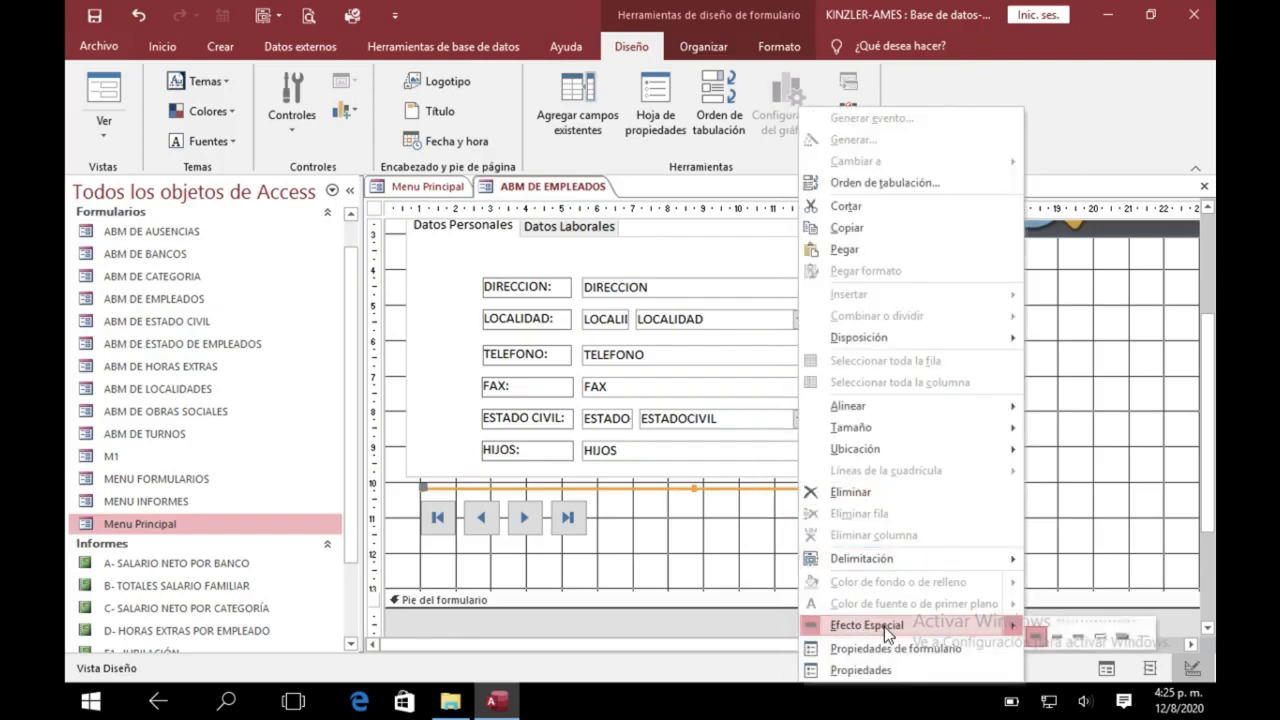
left_click(1115, 635)
right_click(1020, 494)
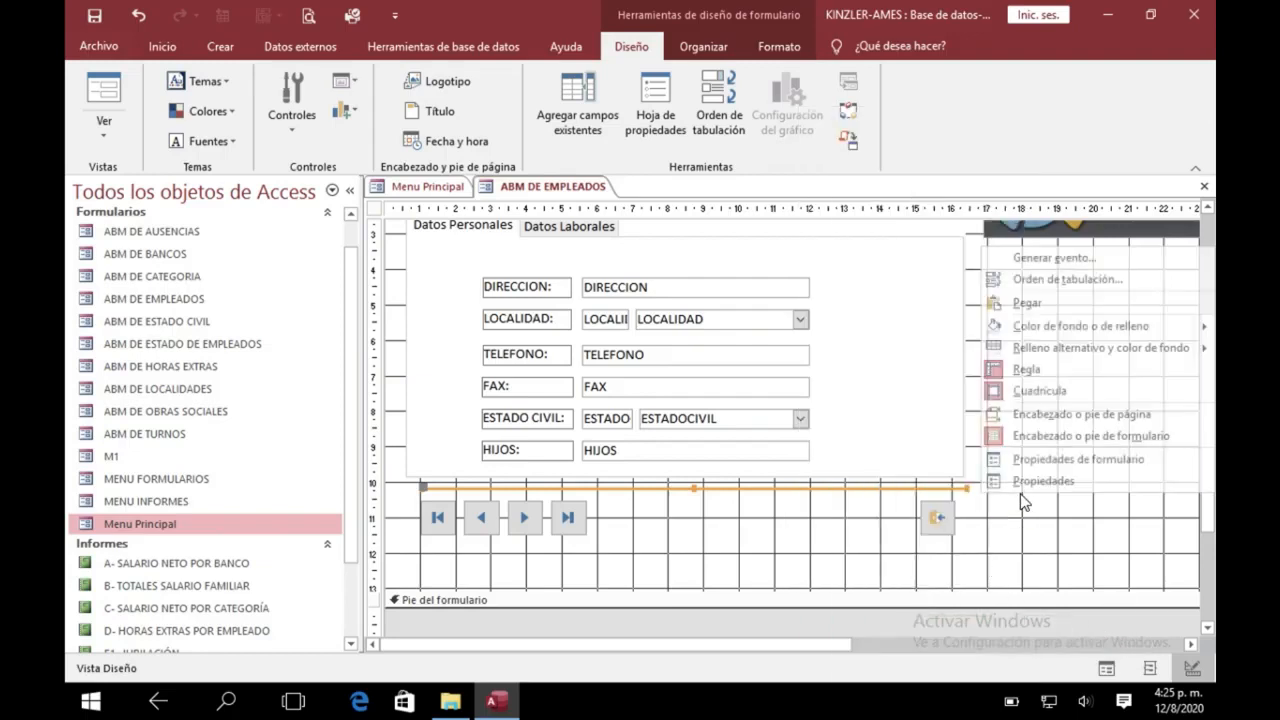
left_click(812, 534)
- Close the ABM DE EMPLEADOS form, saving its changes, and reopen it from the main menu's "ABM - Empleados" button
left_click(1204, 186)
left_click(549, 400)
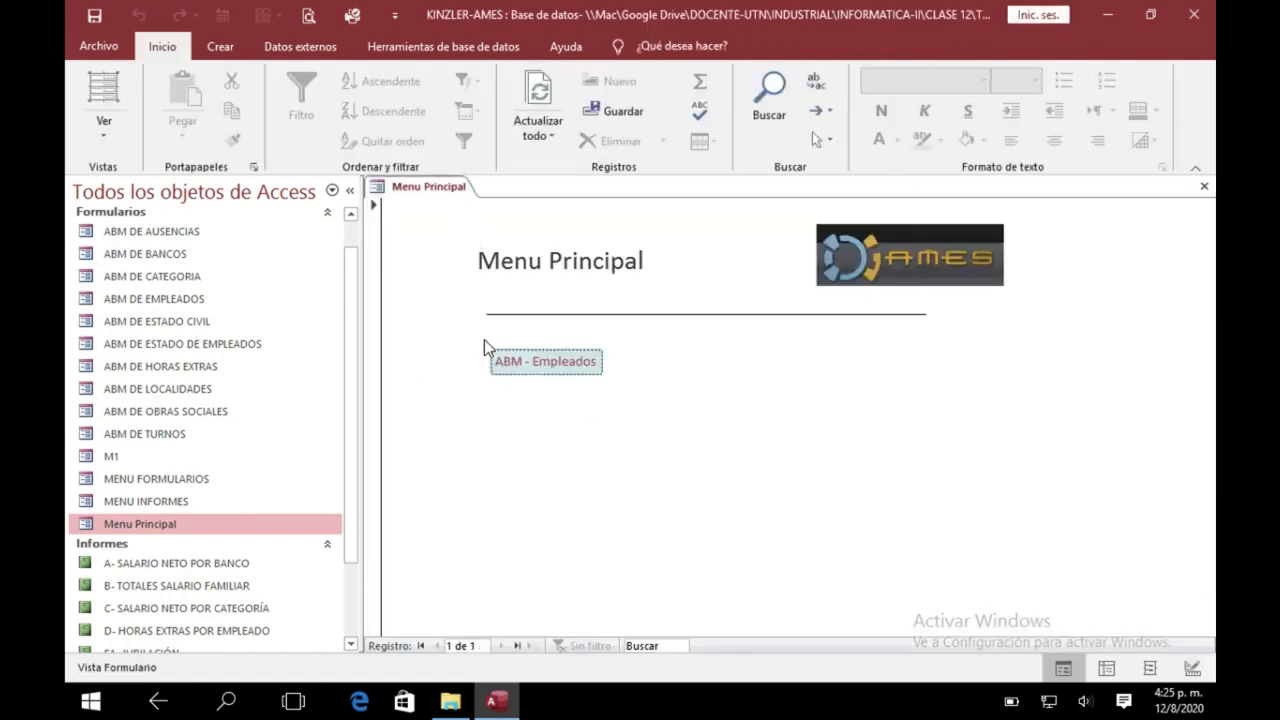
left_click(529, 364)
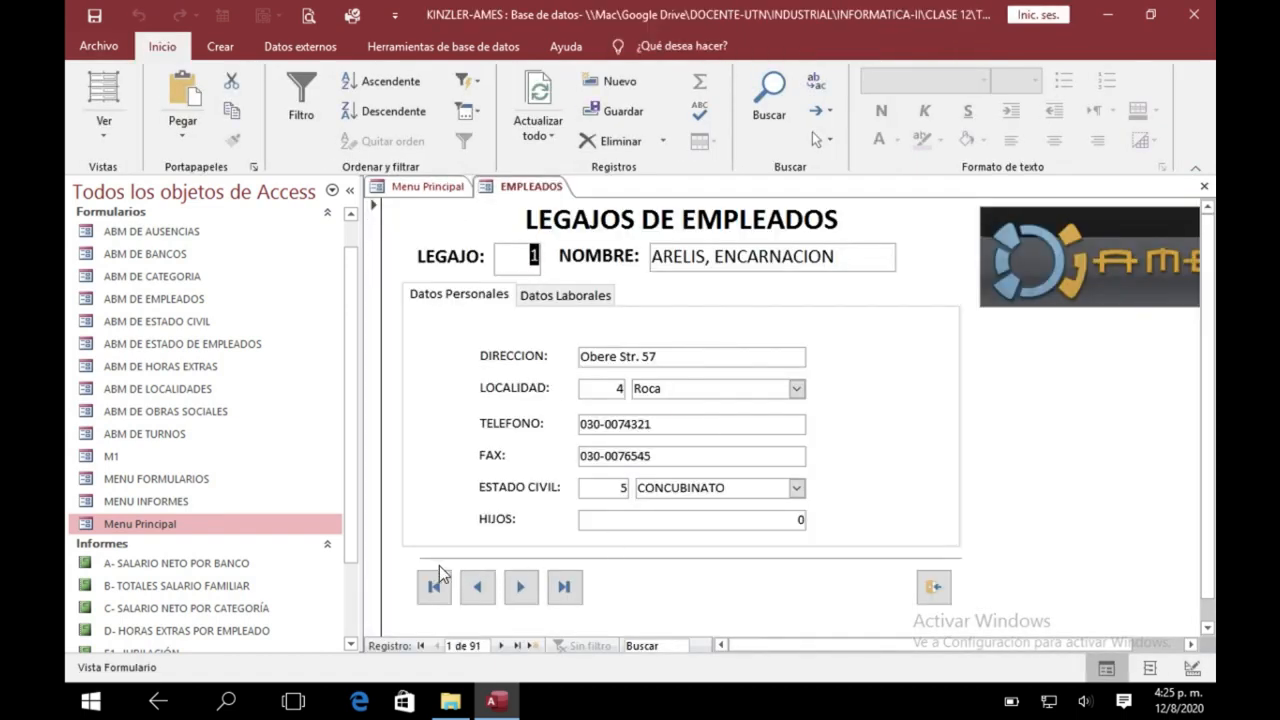
- Test the employee form's first and last record buttons and try to advance past the end of the records
left_click(436, 592)
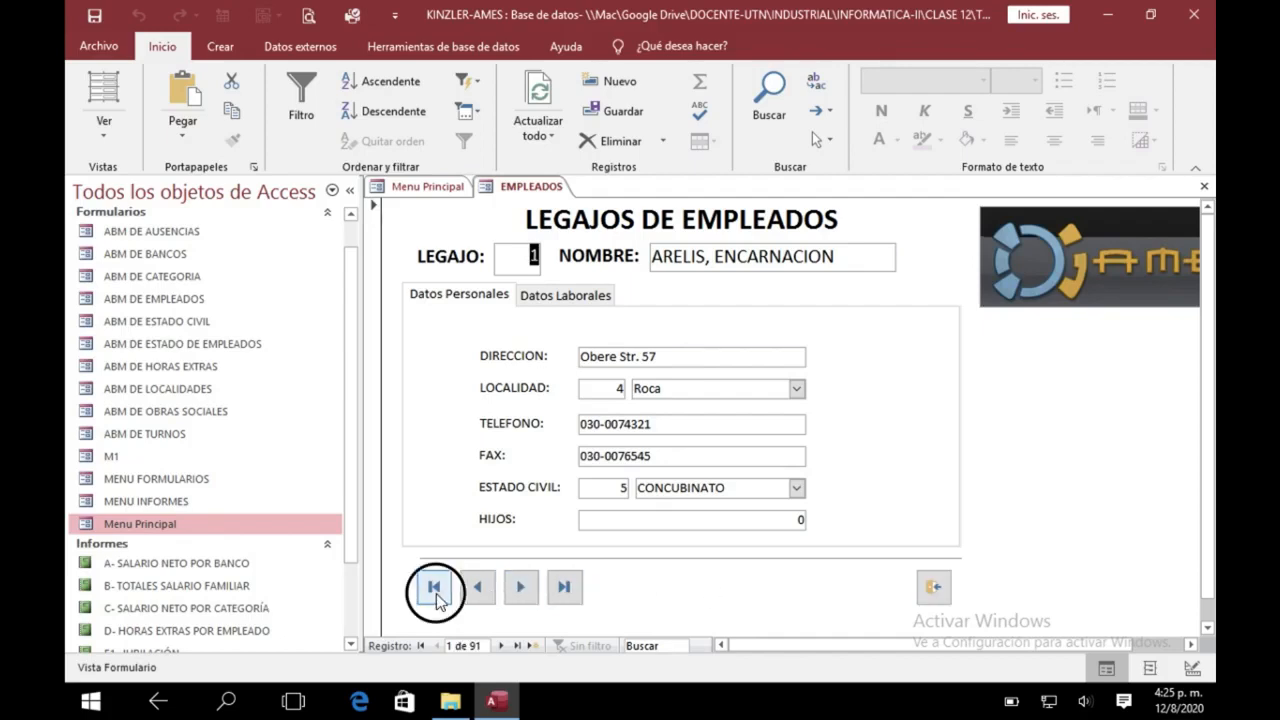
left_click(564, 587)
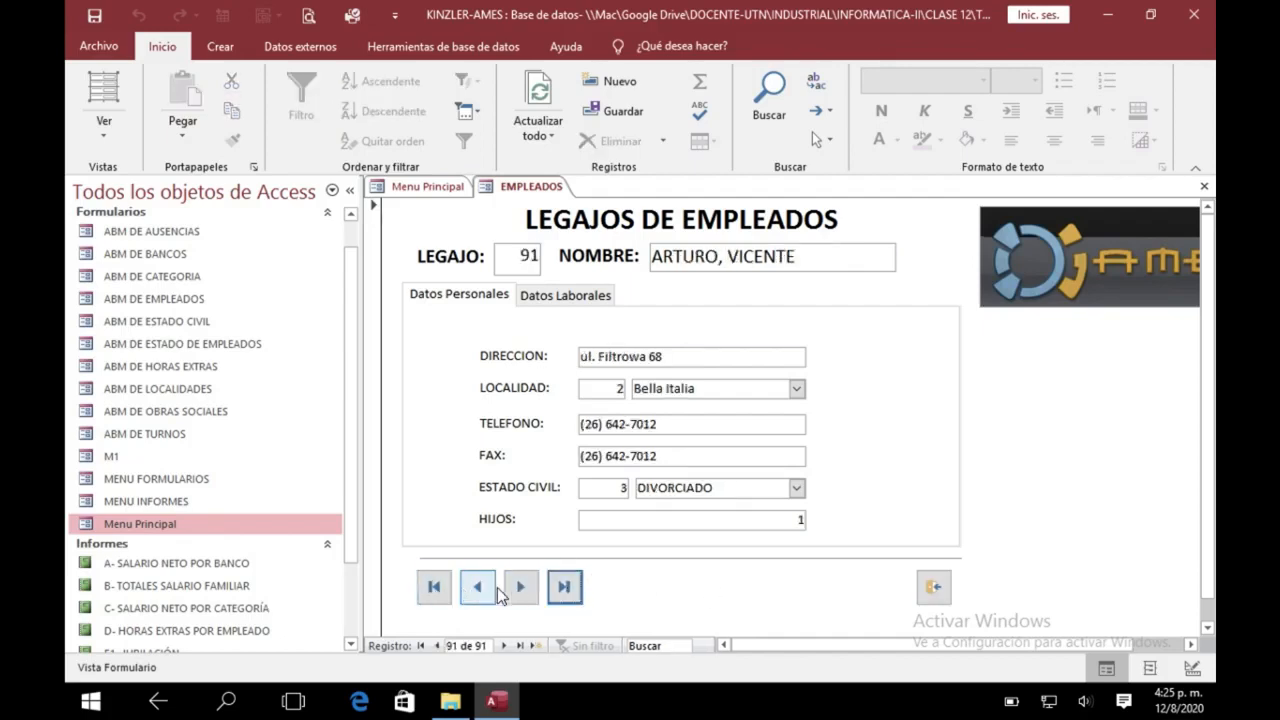
left_click(519, 593)
left_click(519, 590)
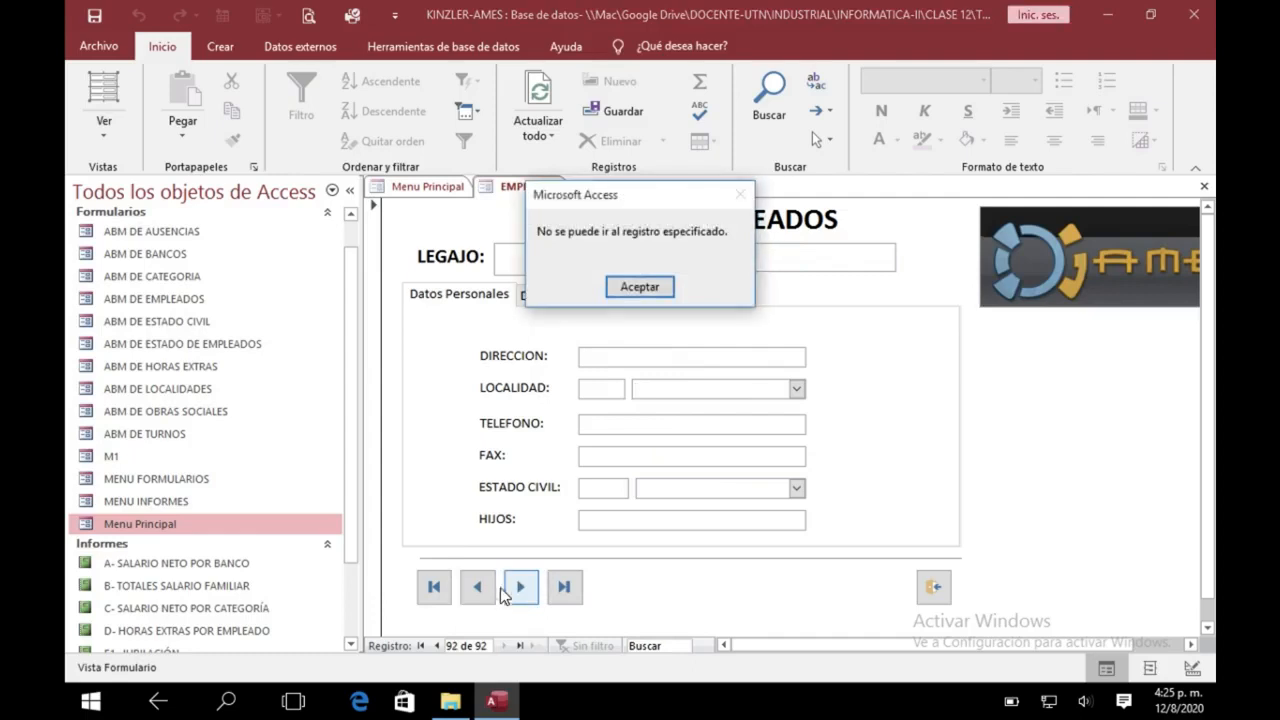
left_click(640, 287)
- Test the employee form's previous, next, first and last record buttons, and leave the form with its own close button
left_click(476, 588)
left_click(478, 590)
left_click(478, 590)
left_click(480, 592)
left_click(482, 594)
left_click(482, 594)
left_click(481, 593)
left_click(480, 592)
left_click(479, 592)
left_click(479, 592)
left_click(519, 596)
double_click(519, 596)
double_click(518, 598)
left_click(519, 596)
left_click(435, 589)
left_click(564, 589)
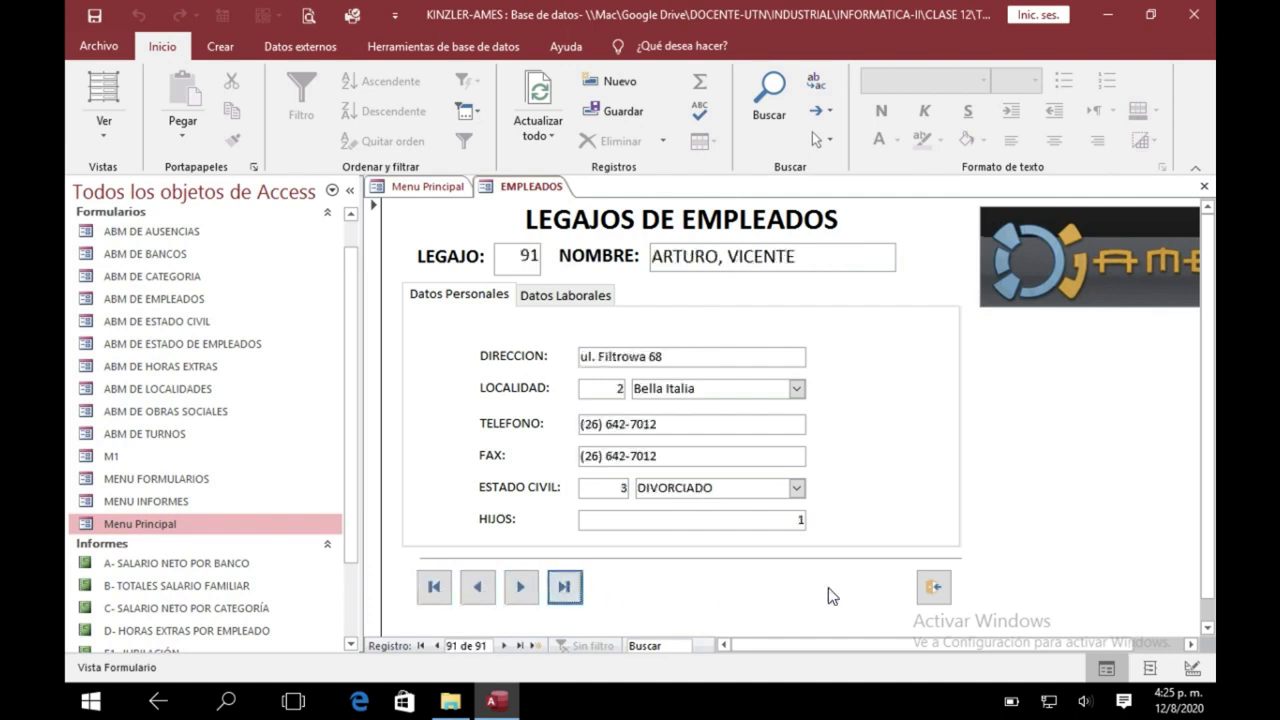
left_click(934, 588)
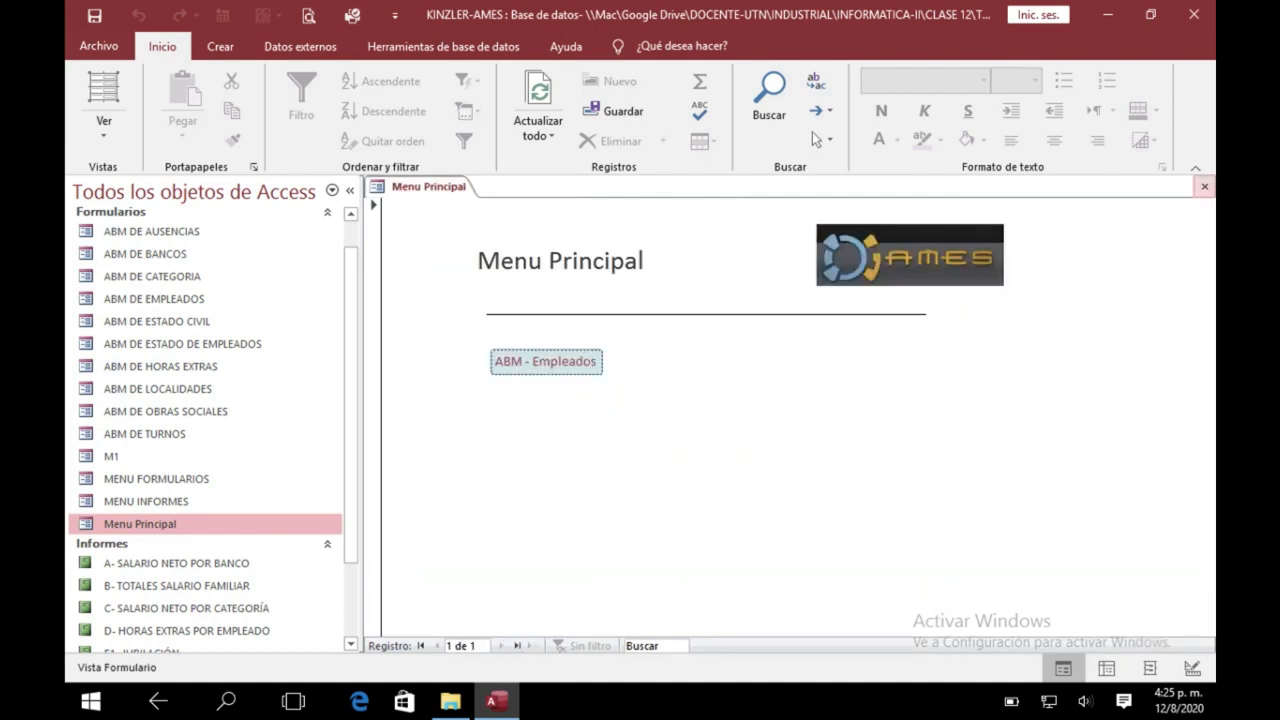
- Delete the old navigation, print and close buttons and their line from ABM DE CATEGORIA in Design view, and close the form, saving the changes
double_click(188, 276)
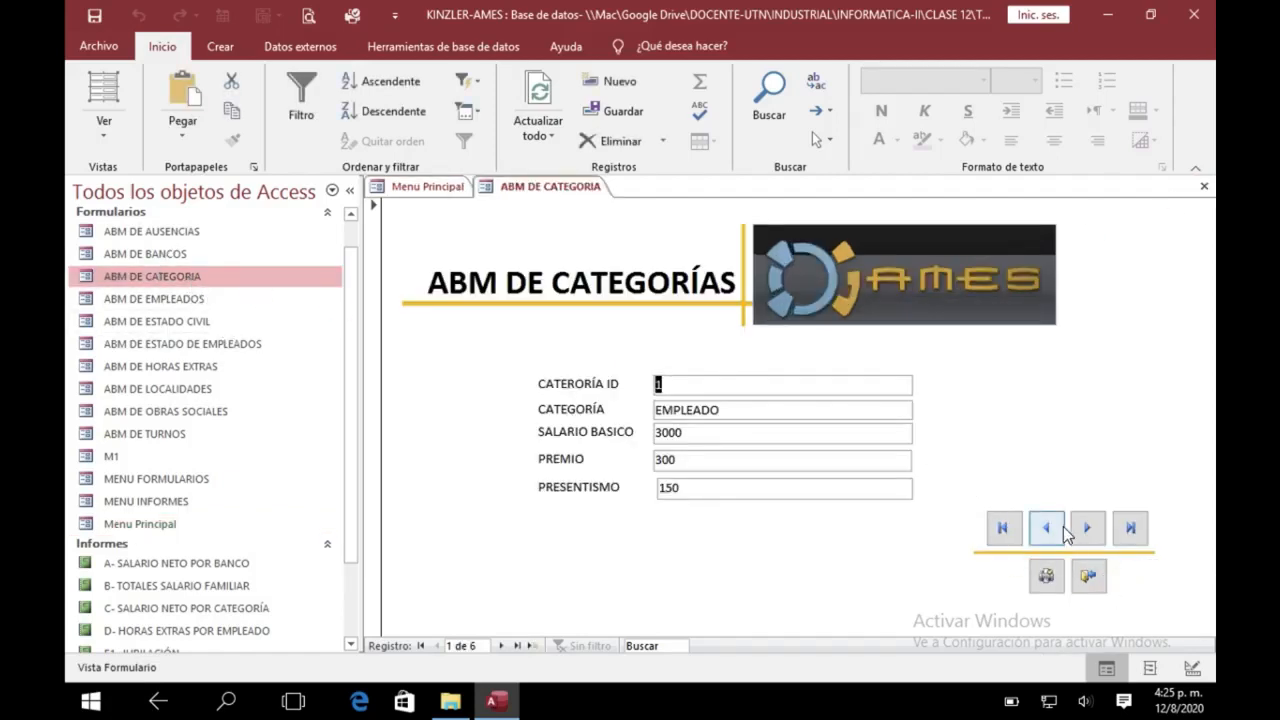
left_click(1192, 668)
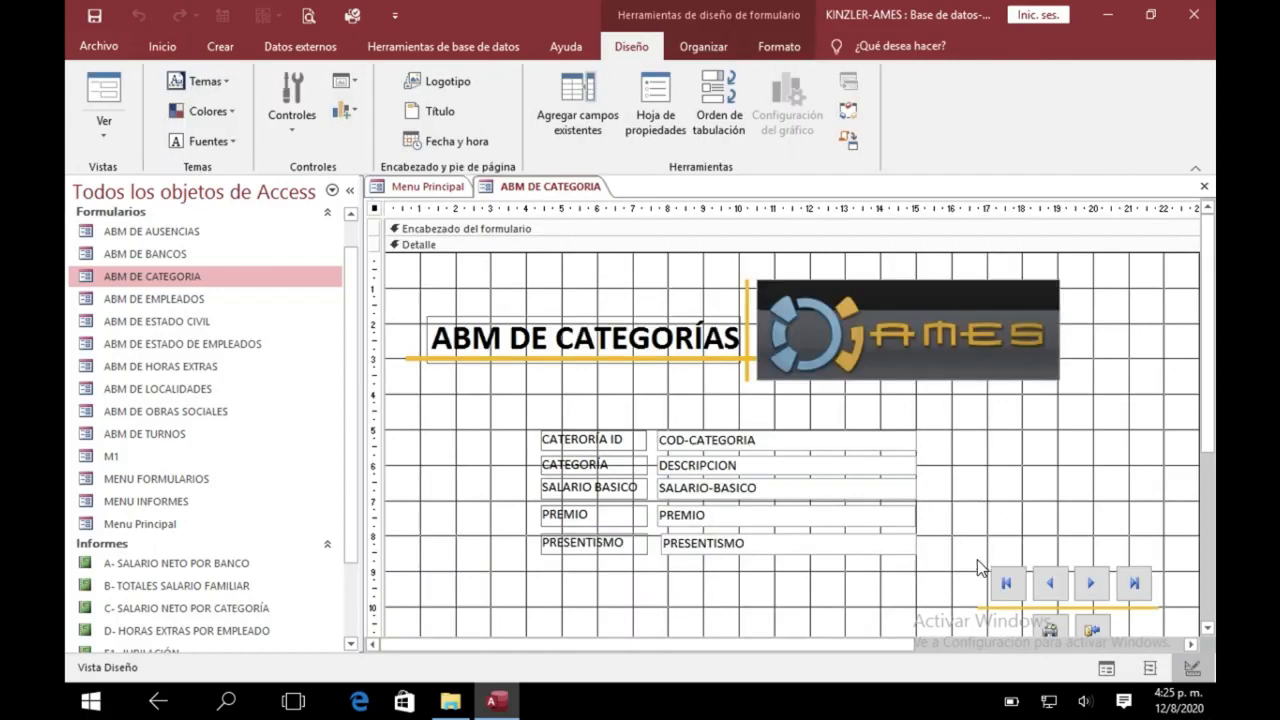
left_click_drag(1209, 449, 1207, 495)
left_click_drag(946, 472, 1178, 603)
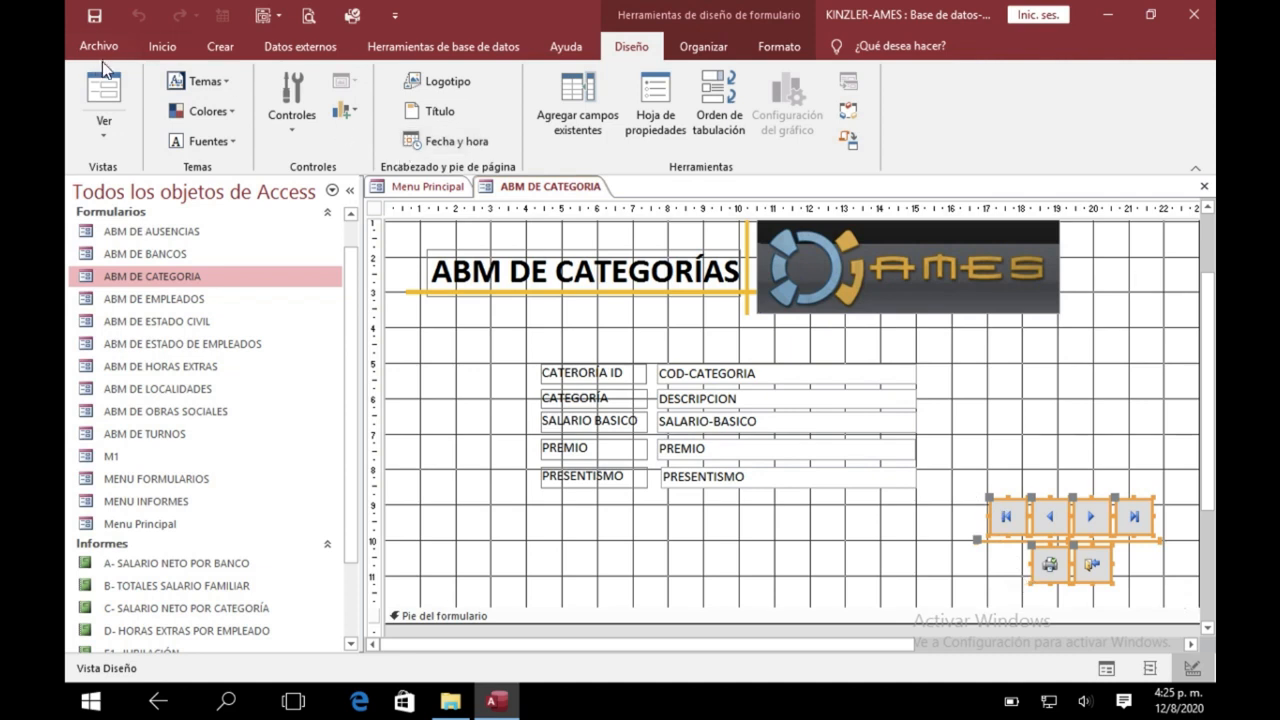
left_click(162, 46)
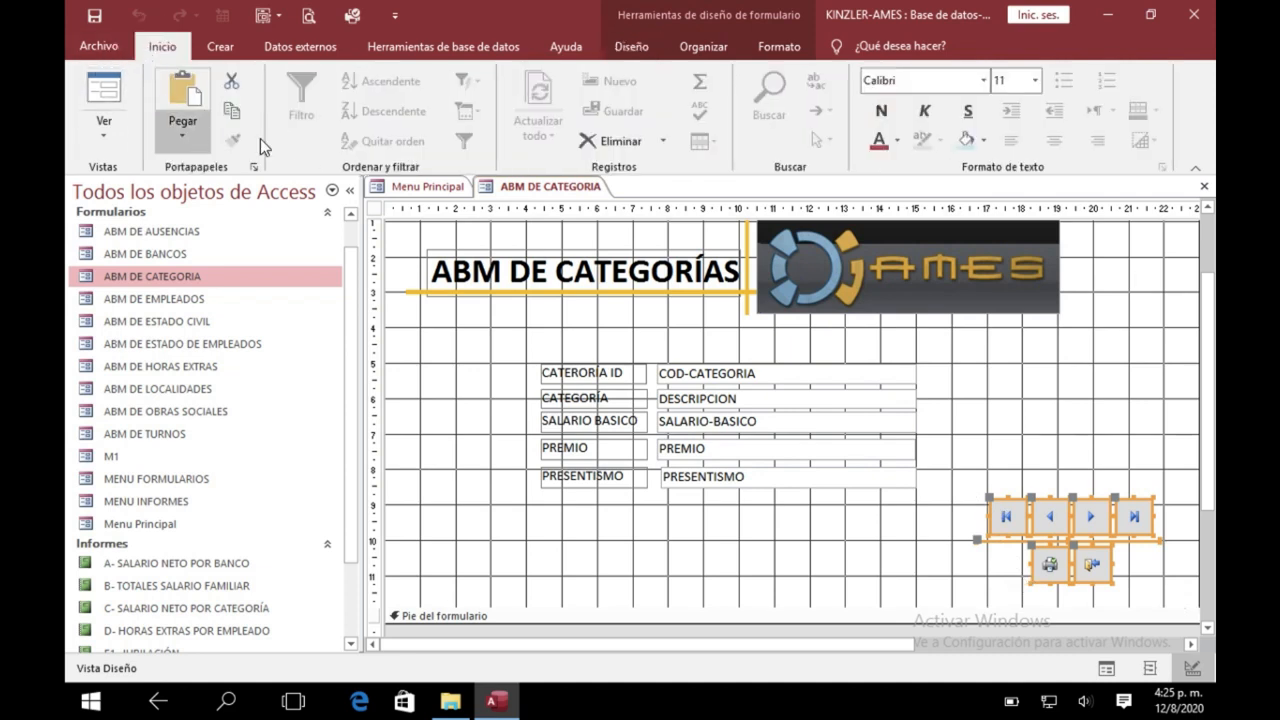
left_click(586, 140)
left_click(1204, 187)
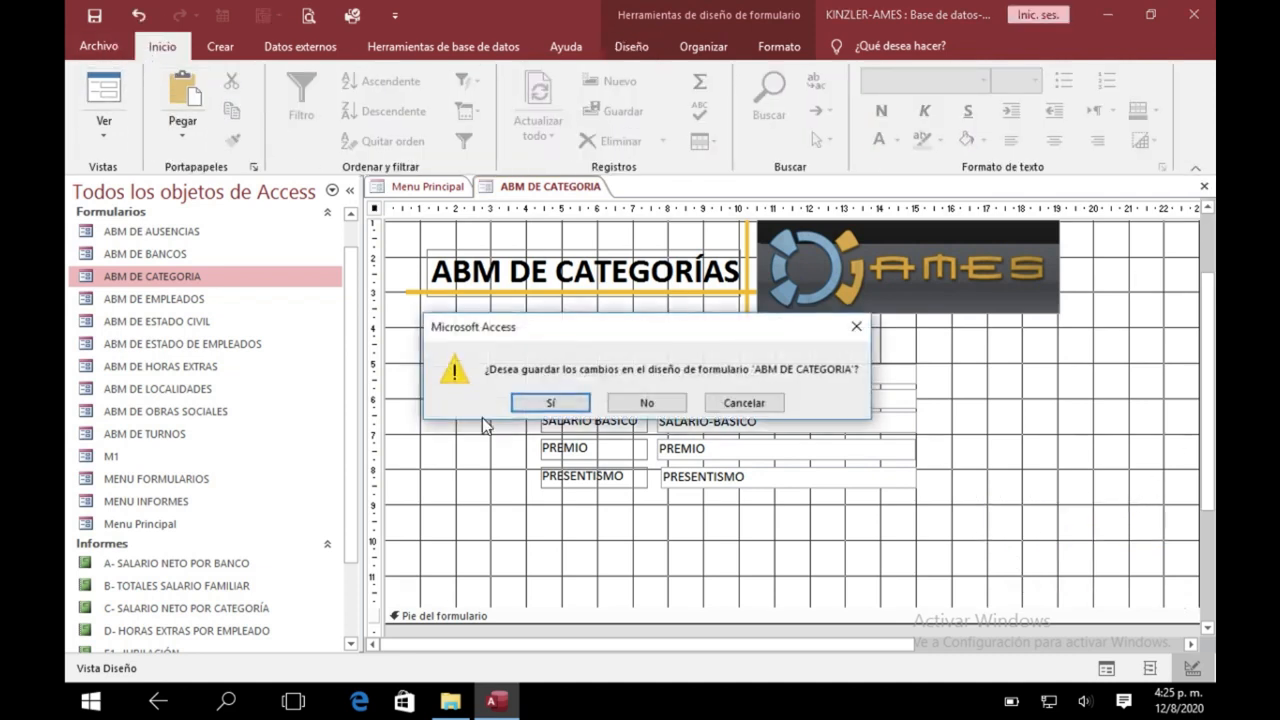
left_click(545, 401)
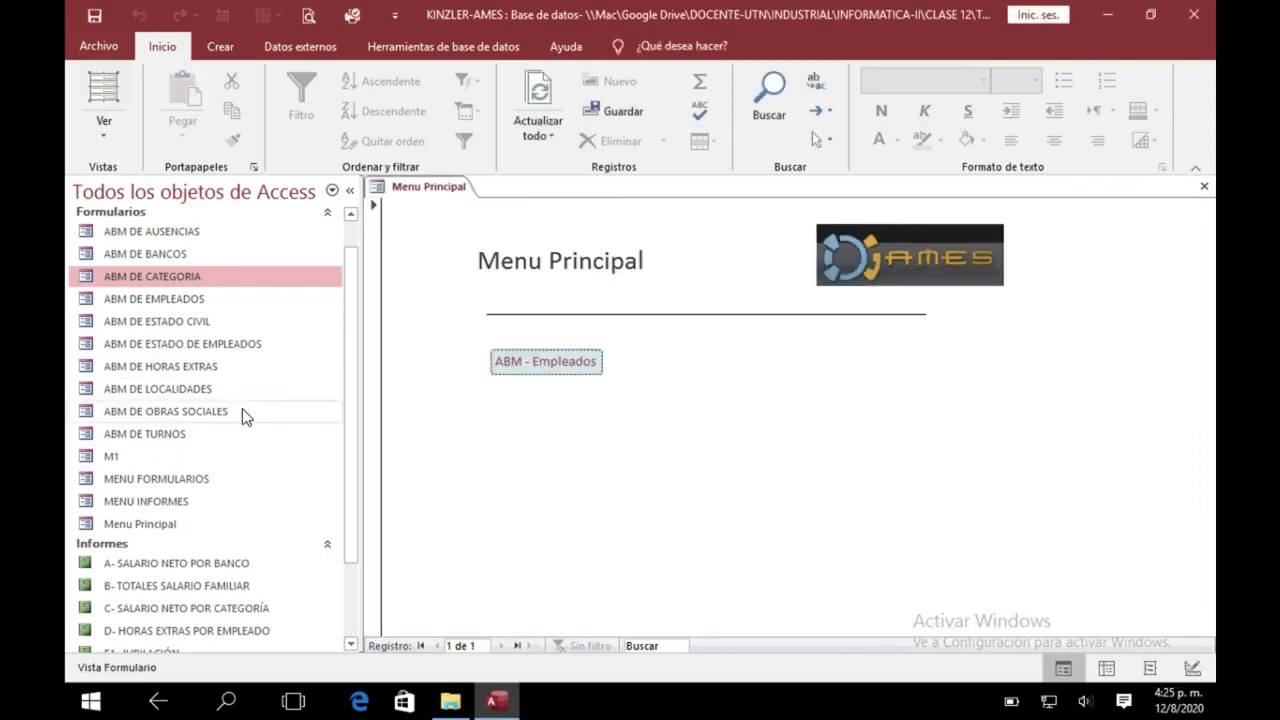
- Copy the five buttons and the line above them from ABM DE EMPLEADOS in Design view, and close that form
left_click(199, 304)
right_click(199, 304)
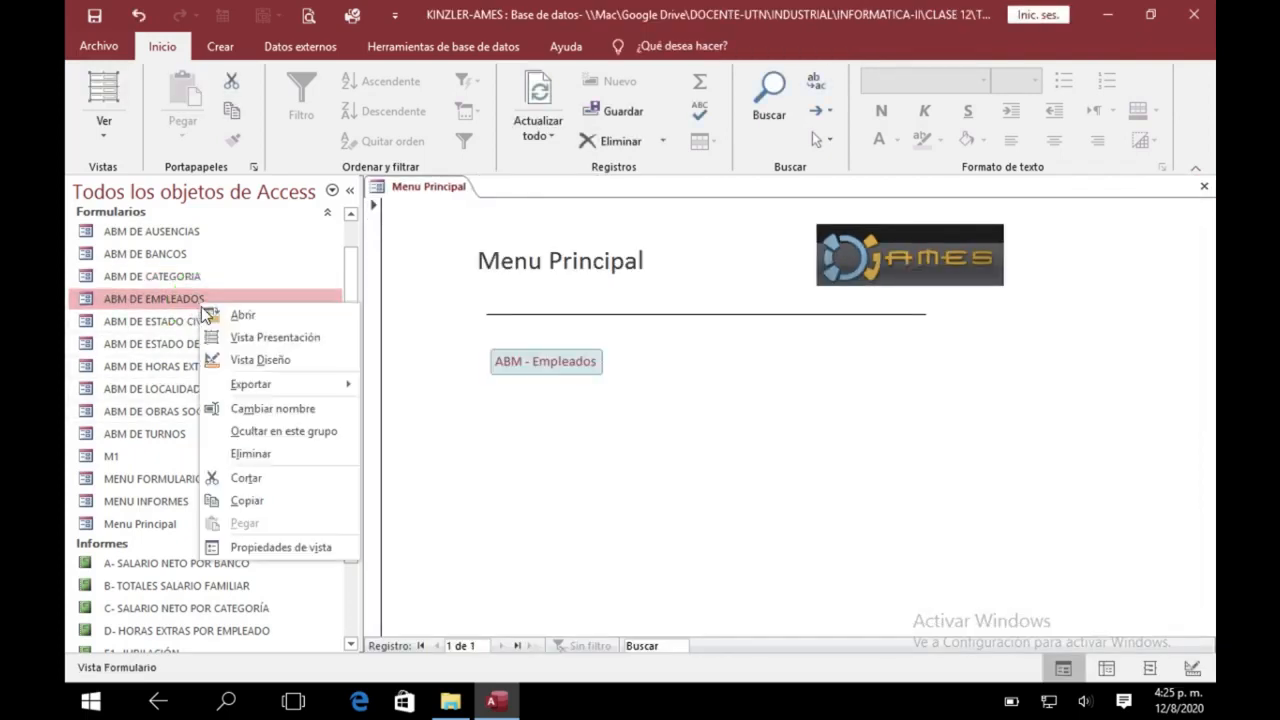
left_click(231, 361)
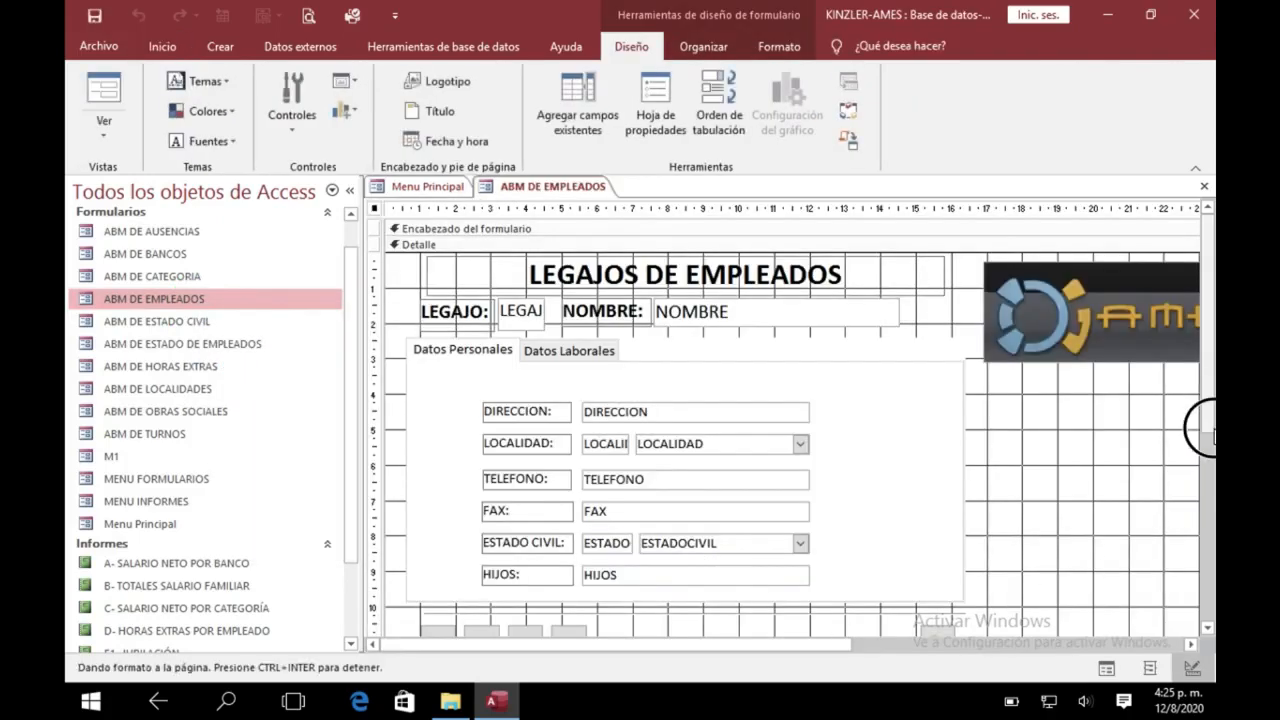
scroll(1200, 429, "down", 4)
left_click_drag(404, 425, 1010, 488)
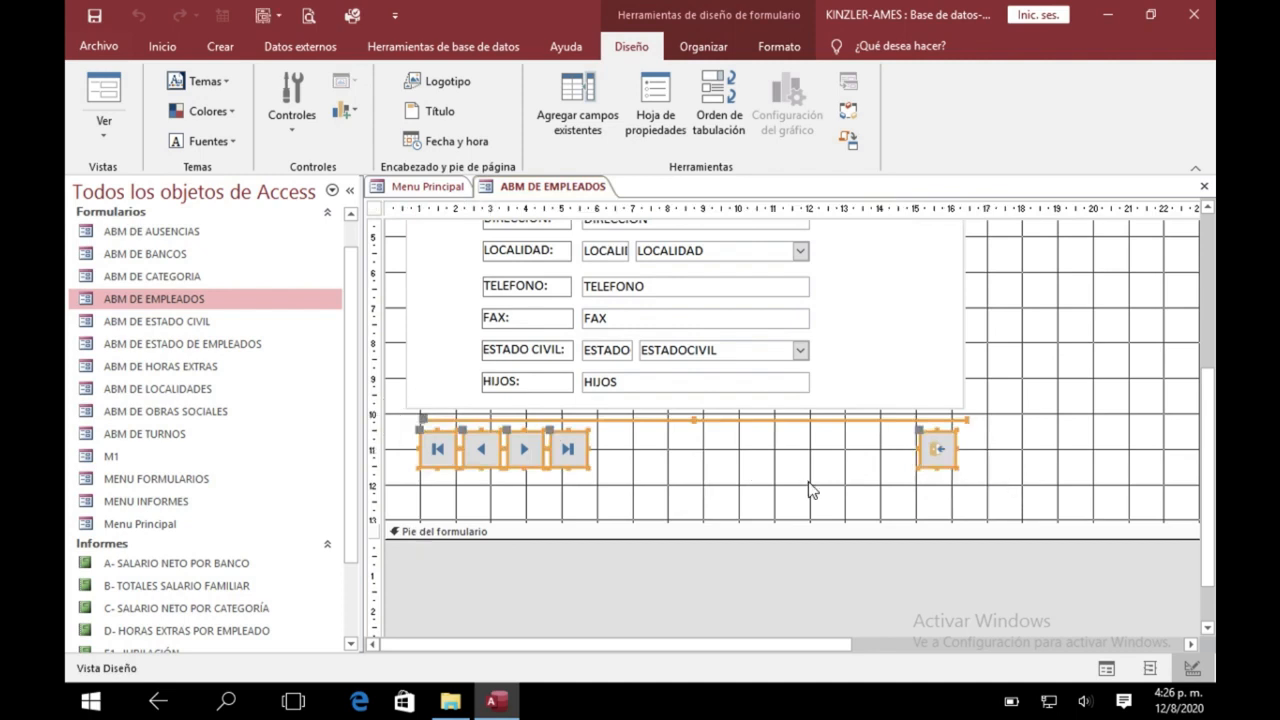
left_click(1204, 186)
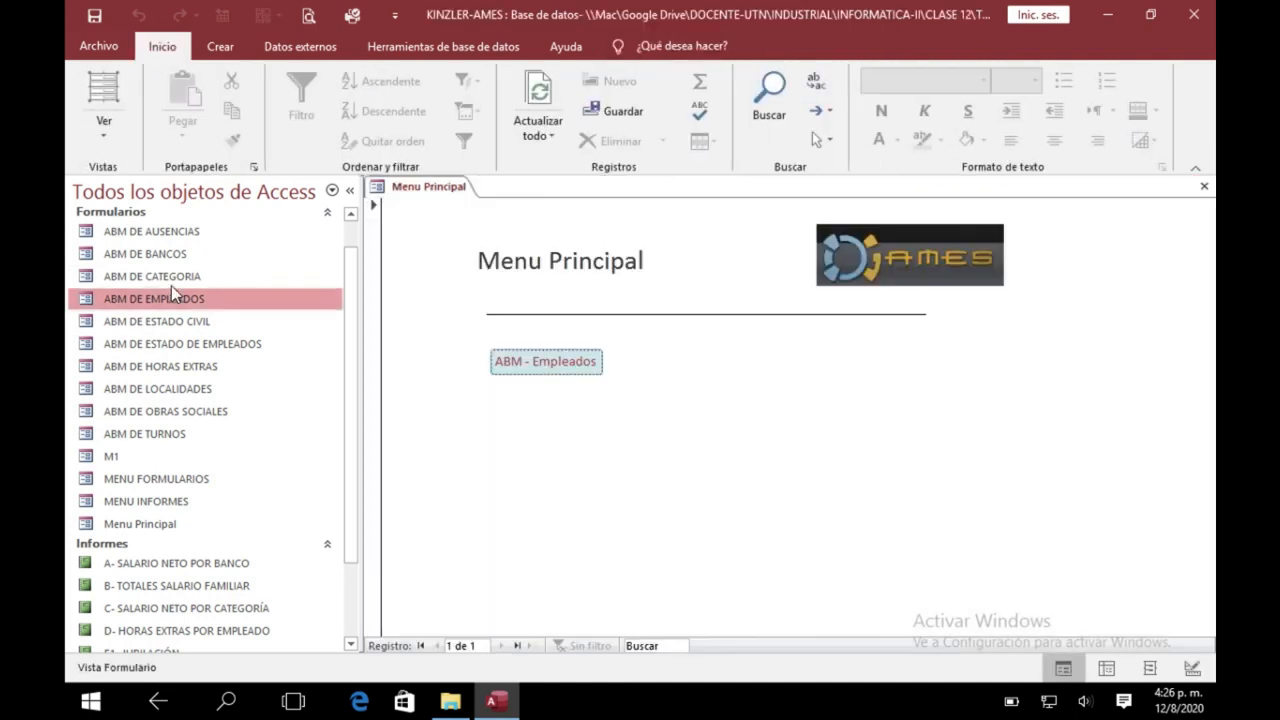
- Open ABM DE AUSENCIAS in Design view and delete its old navigation, print and close buttons together with their yellow line
left_click(153, 233)
right_click(178, 232)
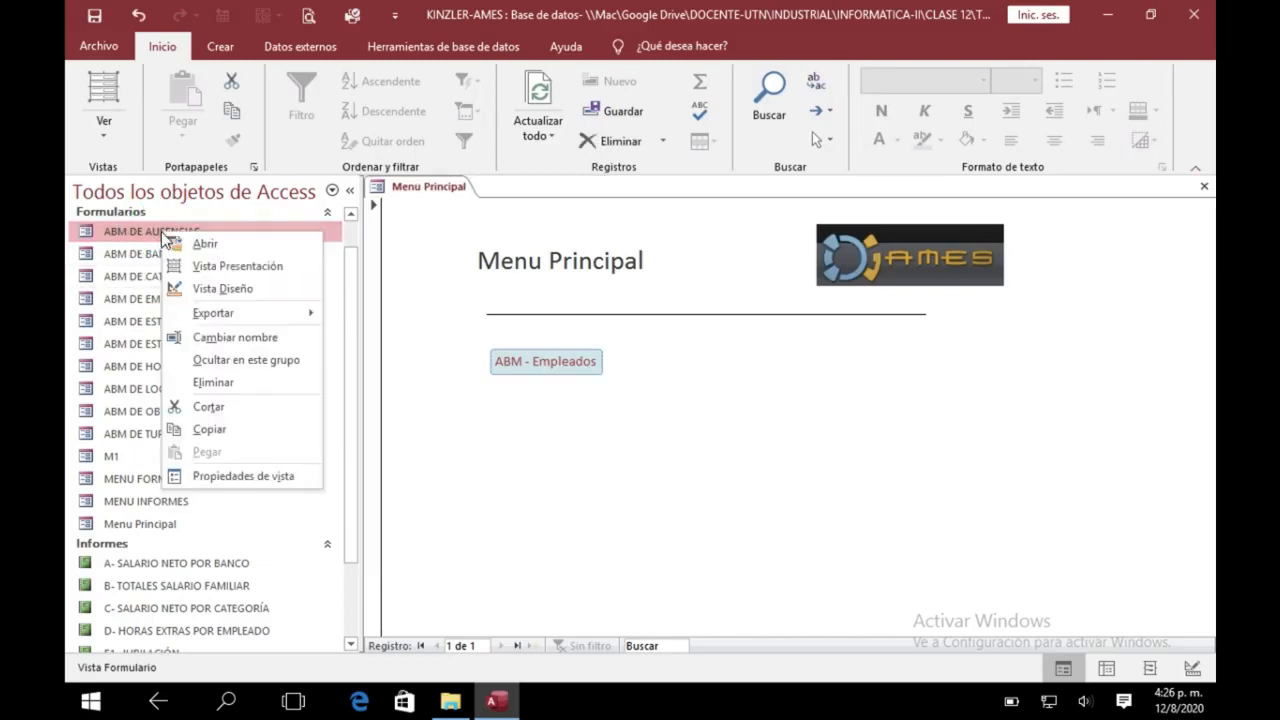
left_click(180, 288)
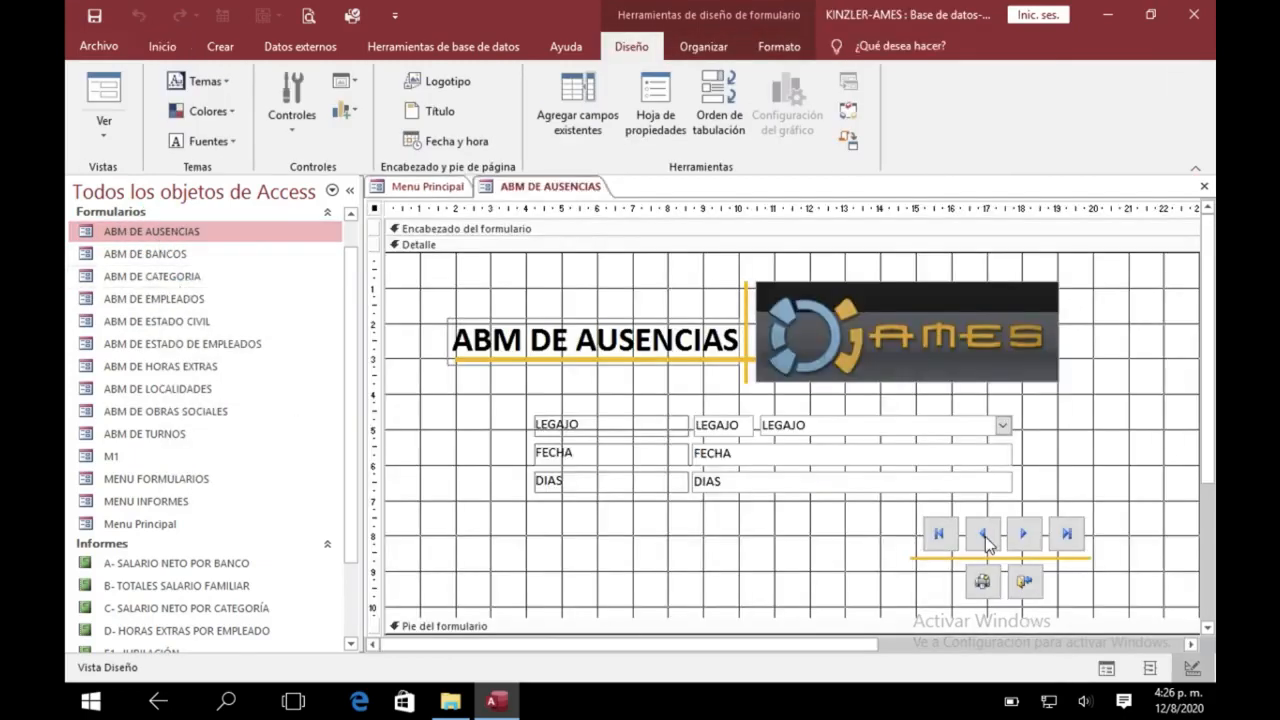
left_click_drag(876, 514, 1177, 622)
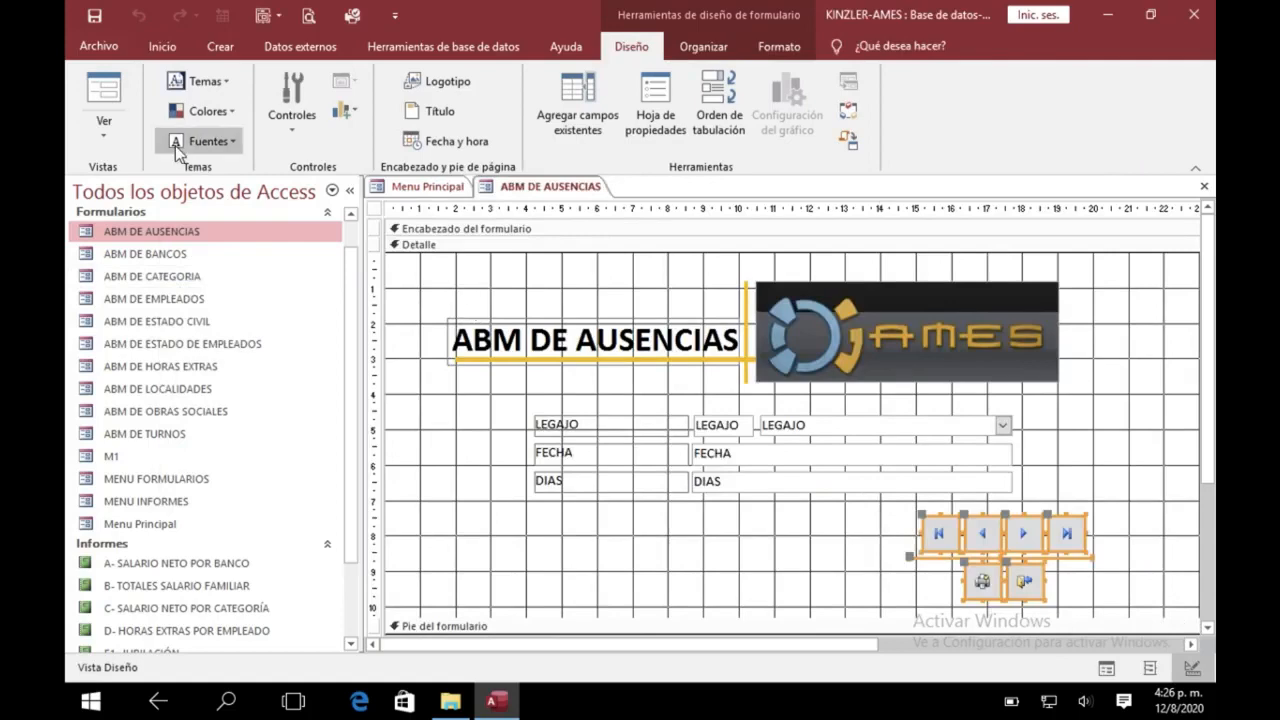
left_click(101, 49)
left_click(160, 46)
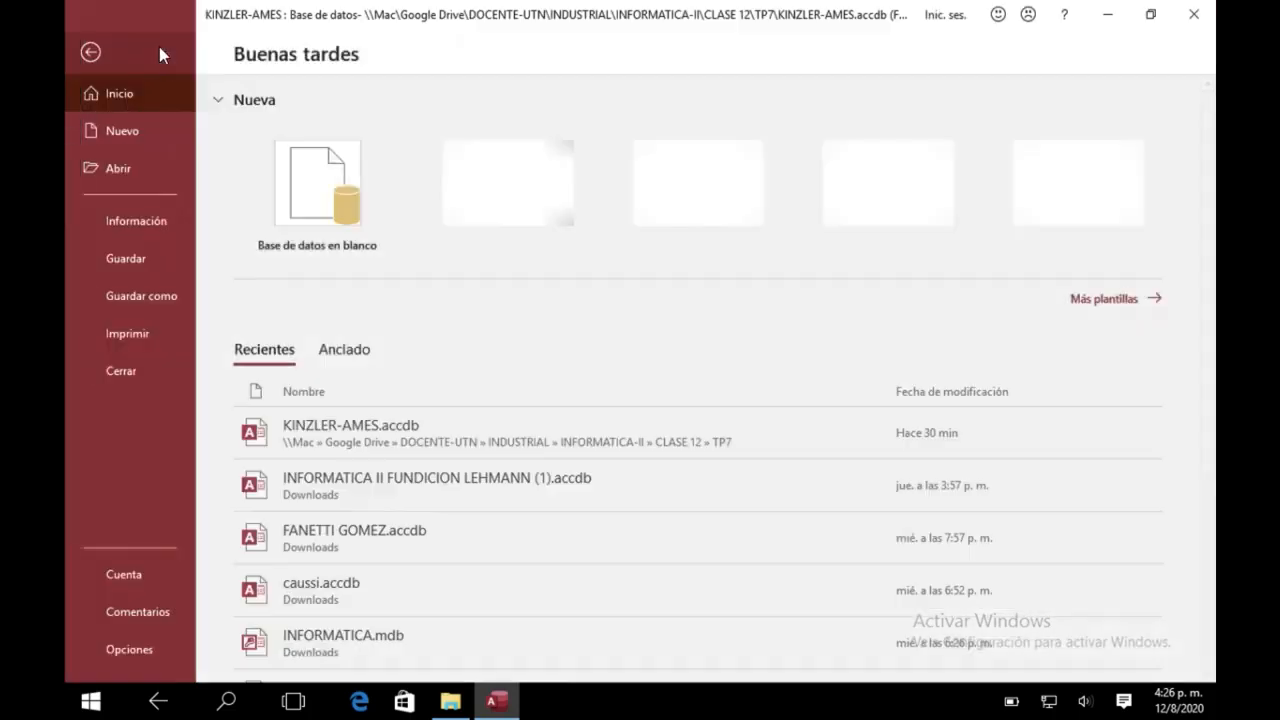
left_click(161, 48)
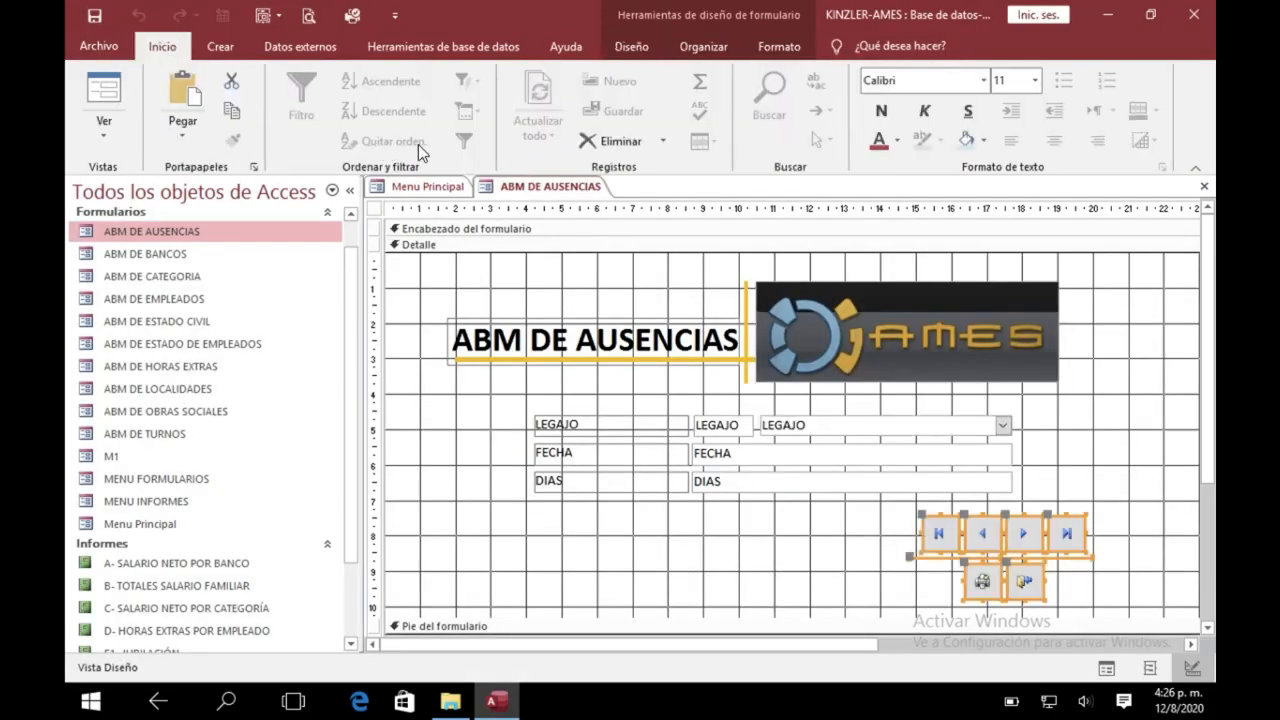
left_click(602, 144)
- Paste the copied buttons and line into ABM DE AUSENCIAS, place them below the DIAS field, and close the form, saving the changes
key("ctrl+z")
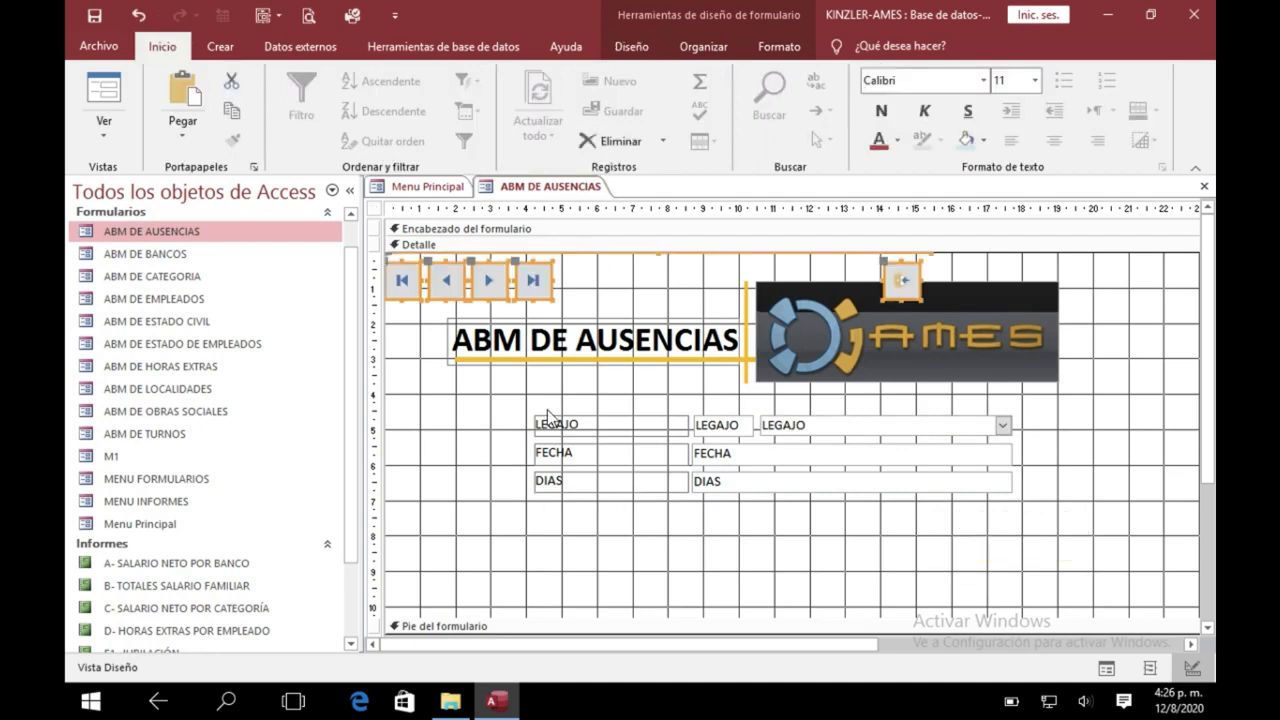
left_click_drag(533, 281, 624, 561)
left_click(795, 571)
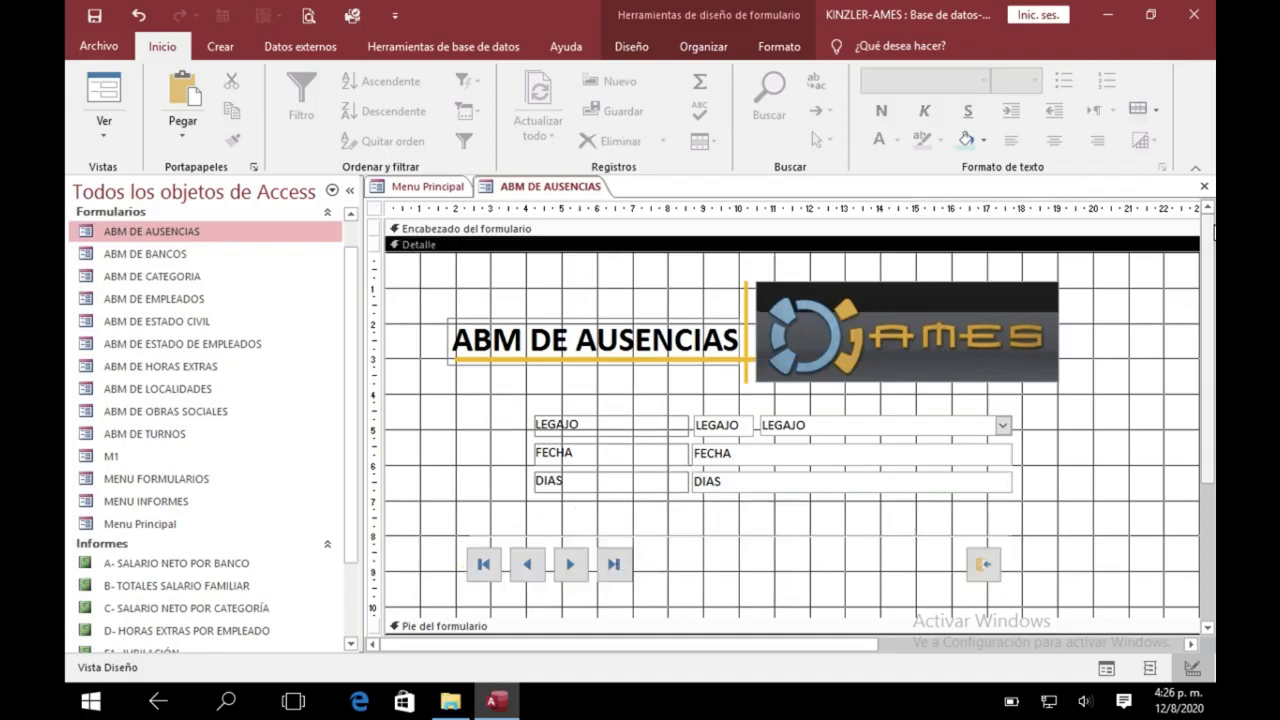
left_click(1205, 188)
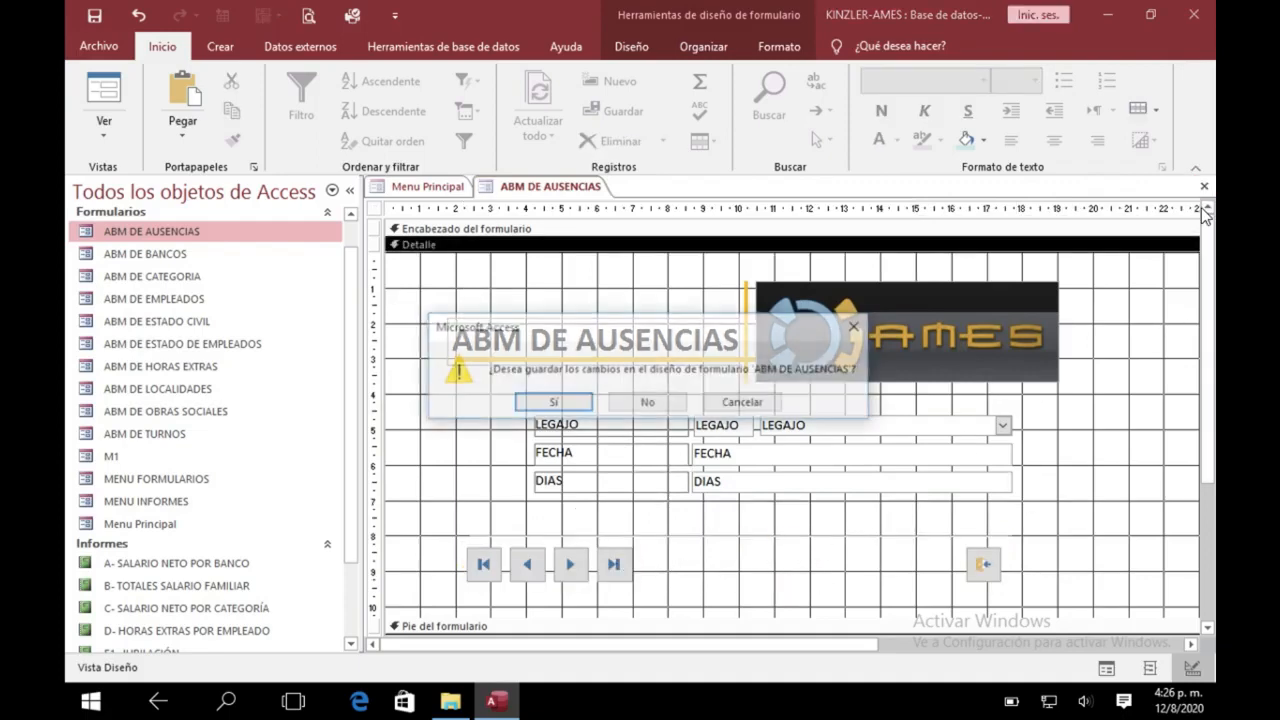
left_click(591, 402)
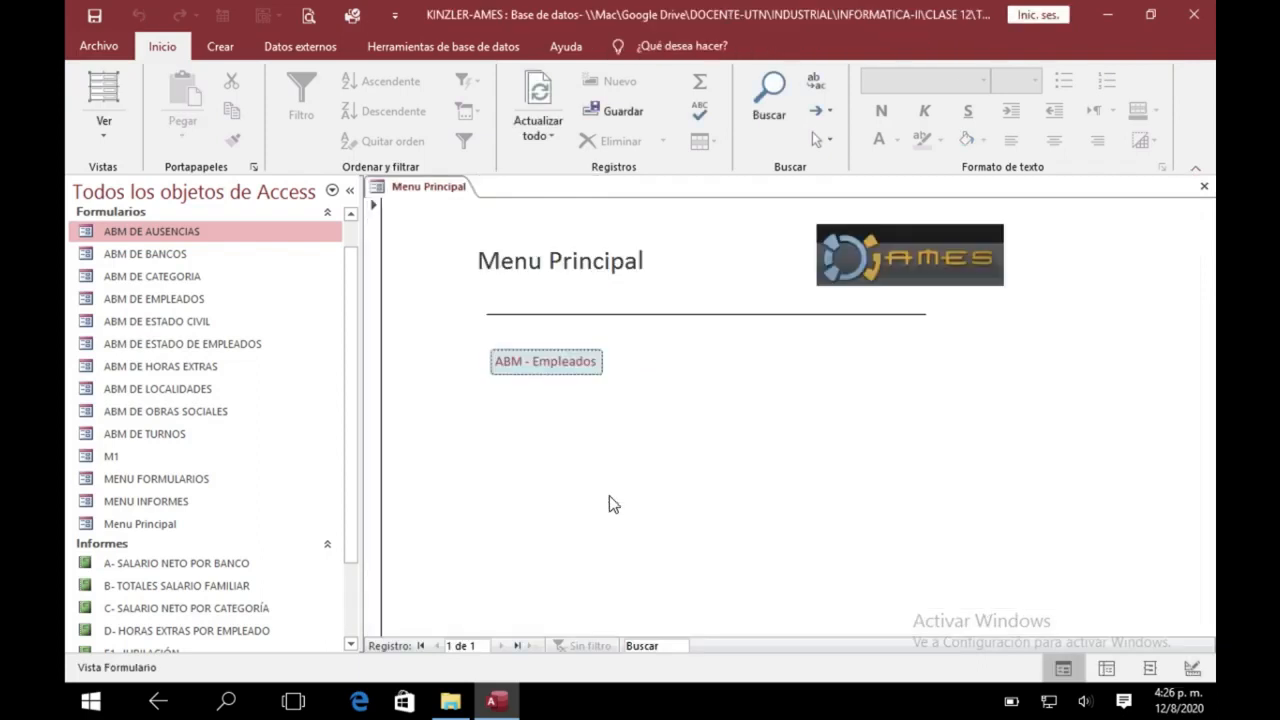
- Open ABM DE AUSENCIAS to check the pasted controls, exit it with the form's close button, and close Menu Principal
double_click(150, 231)
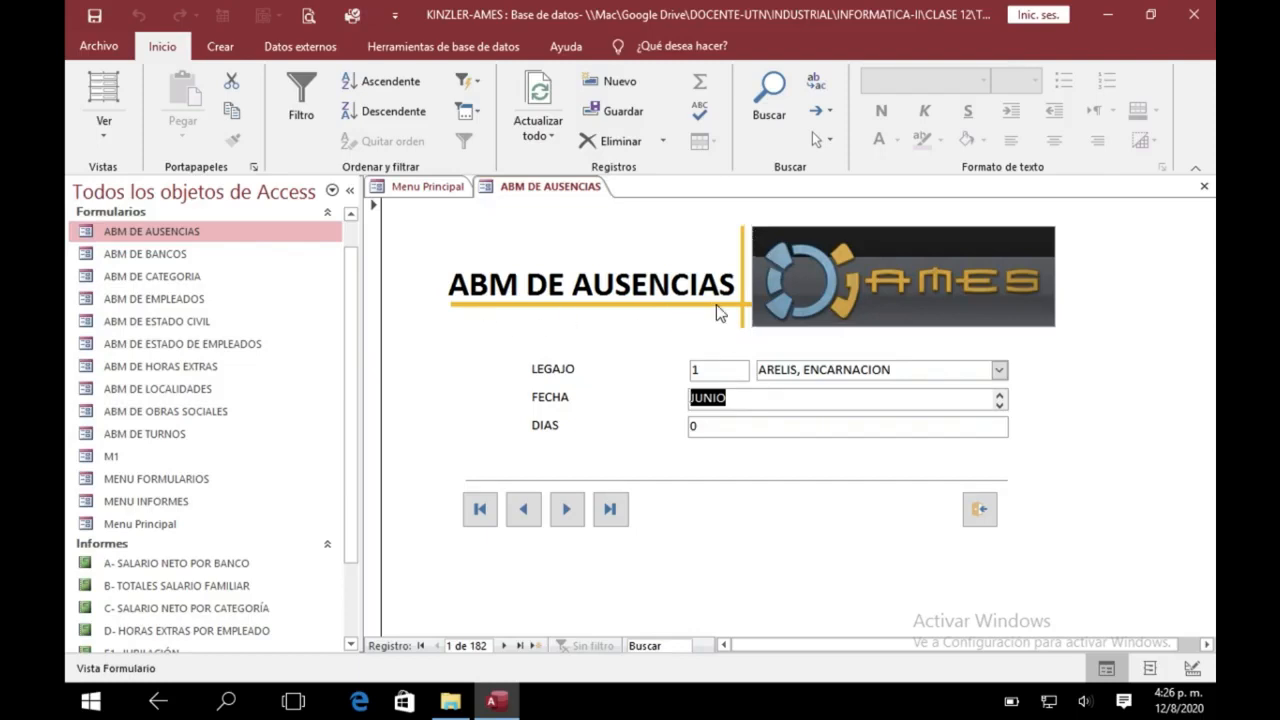
left_click(981, 512)
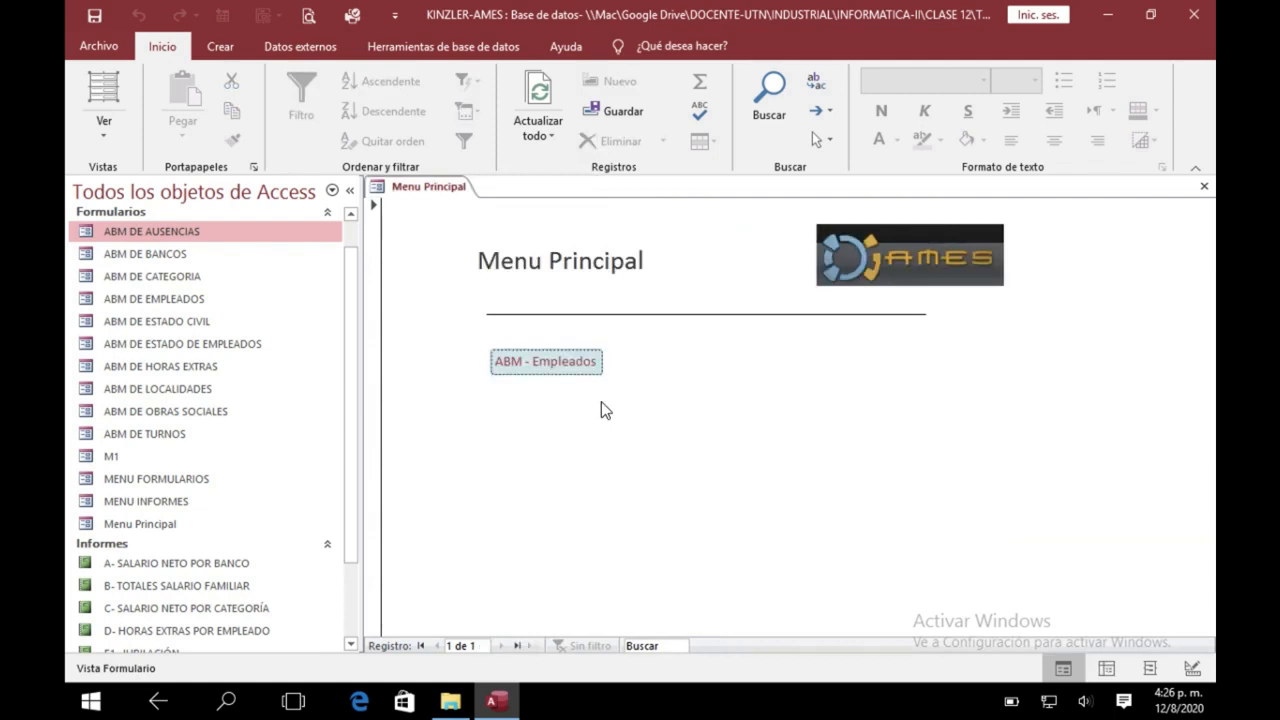
left_click(1204, 186)
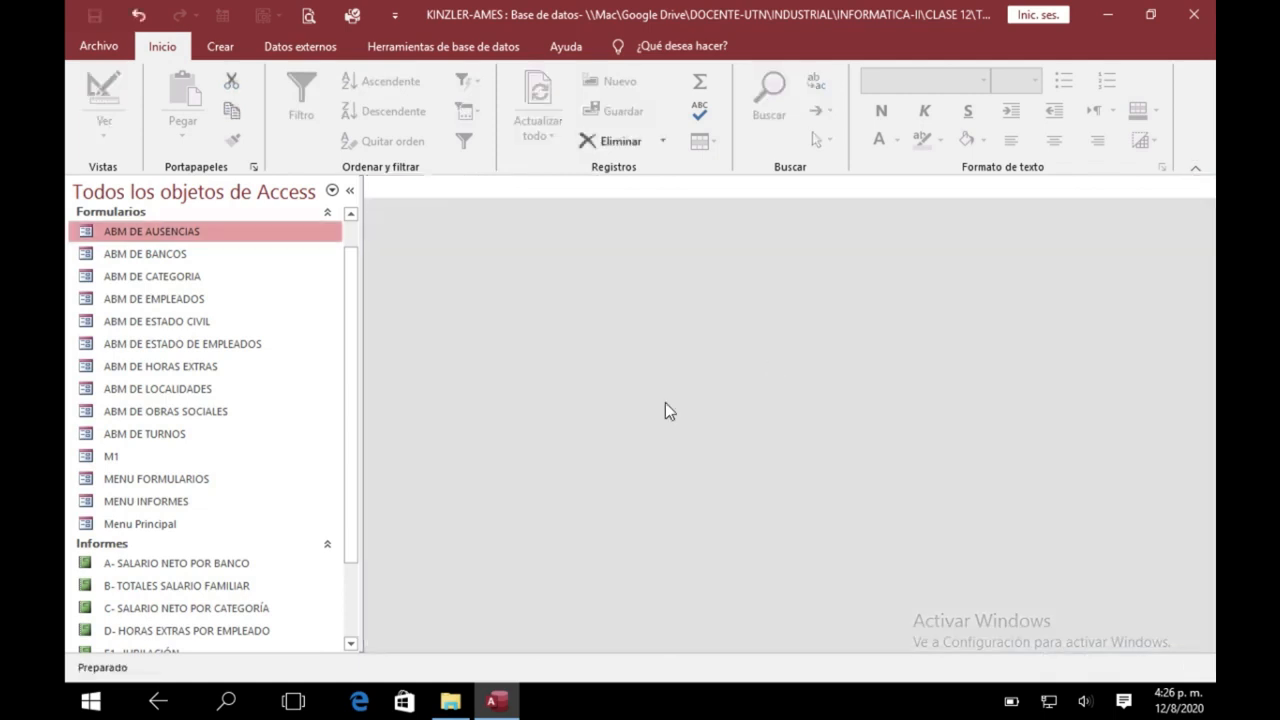
- Review the M1 menu example through MENU FORMULARIOS to ABM DE ESTADO CIVIL, and close all the opened forms
double_click(142, 459)
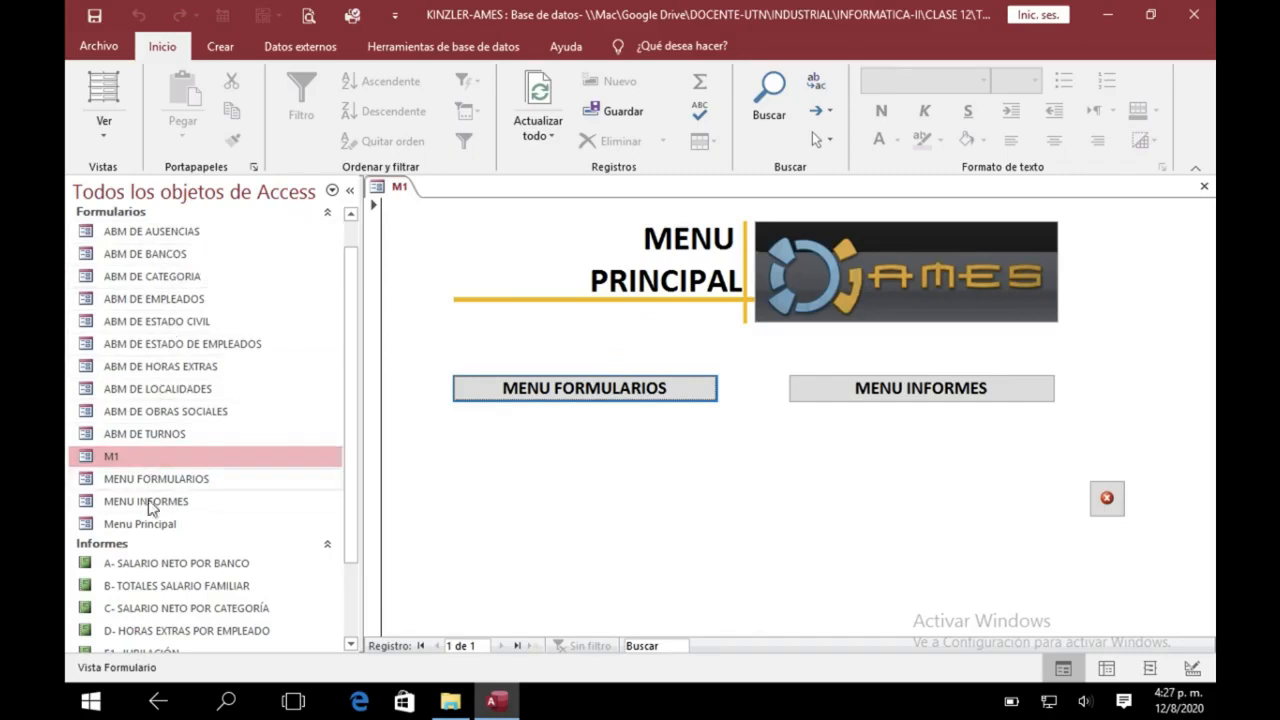
left_click_drag(348, 393, 347, 510)
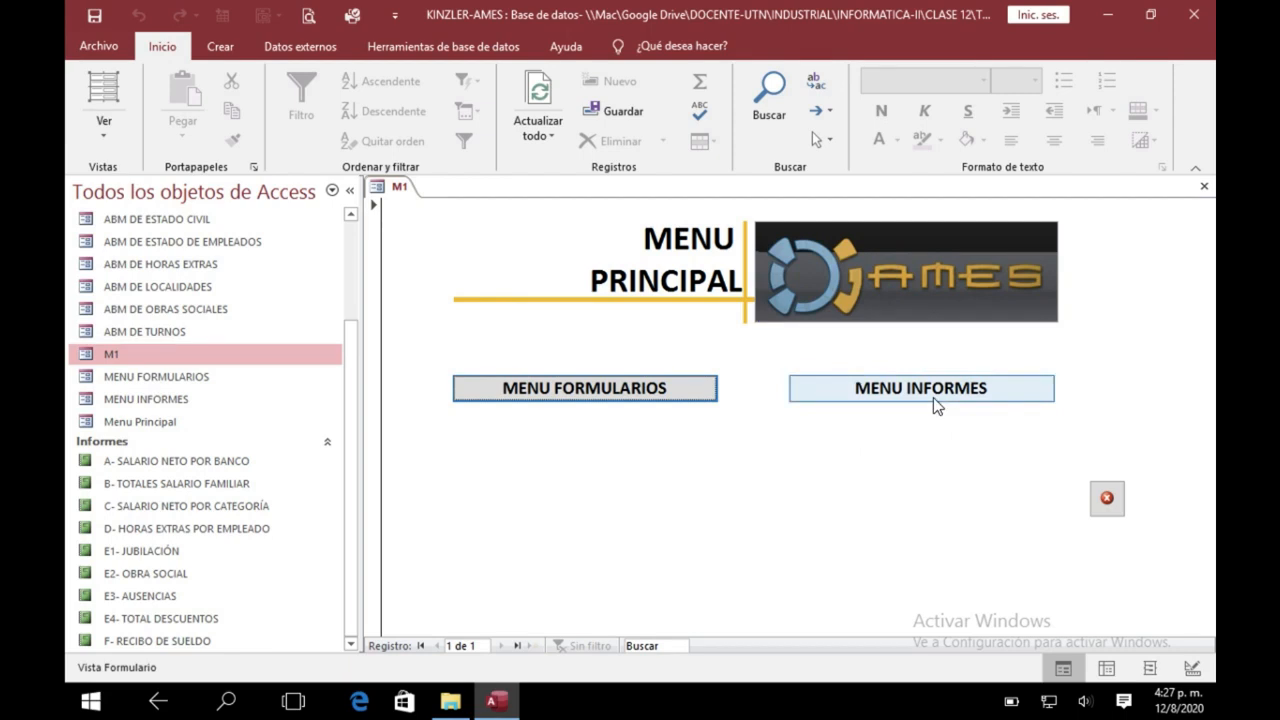
left_click(612, 396)
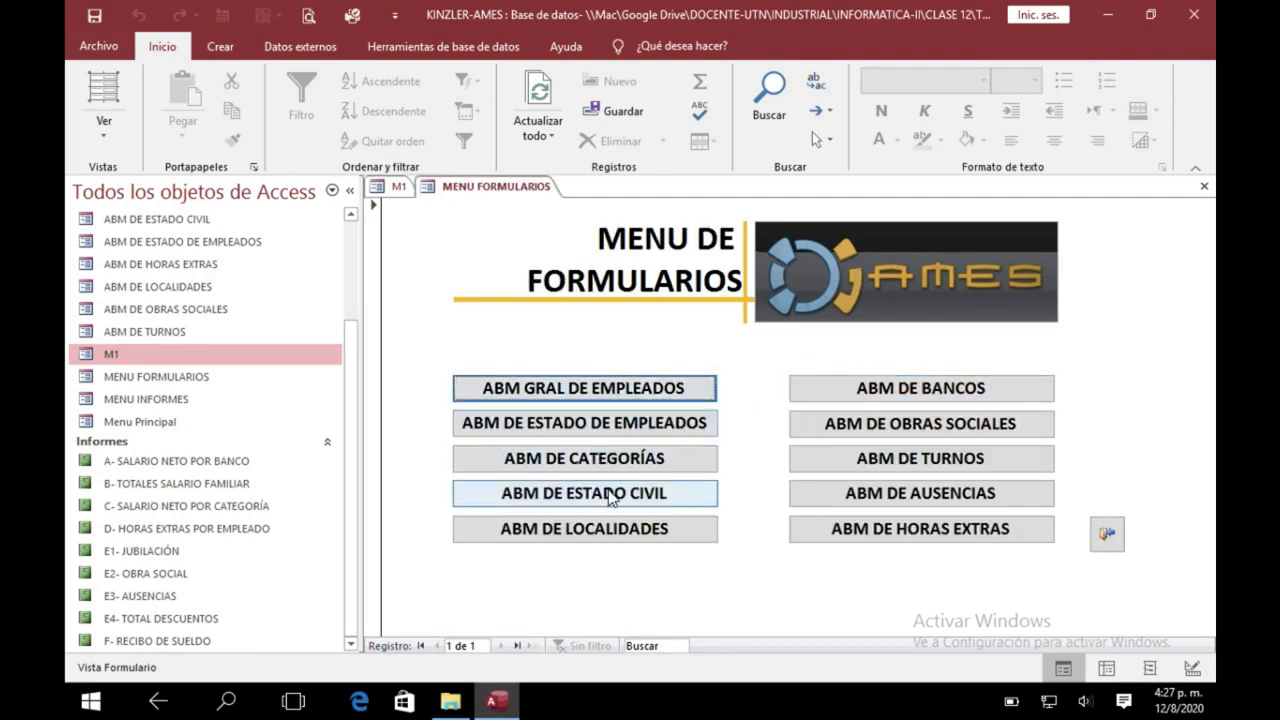
left_click(610, 496)
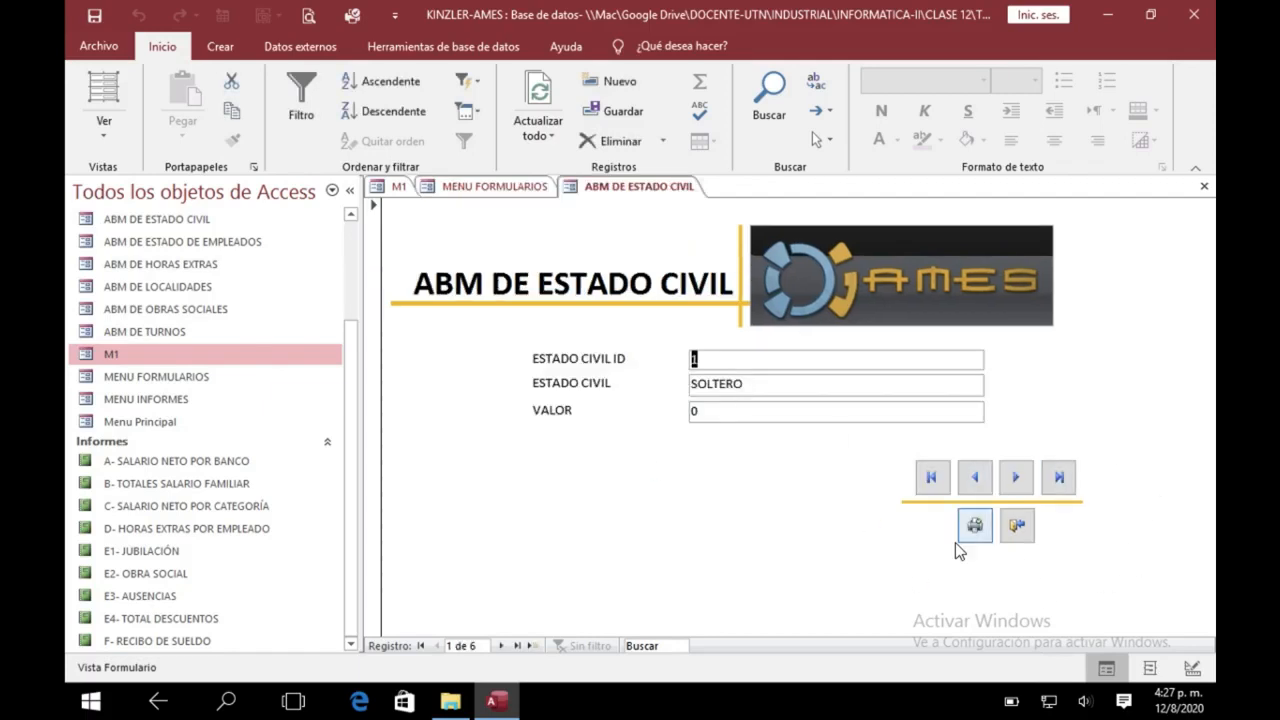
left_click(1020, 528)
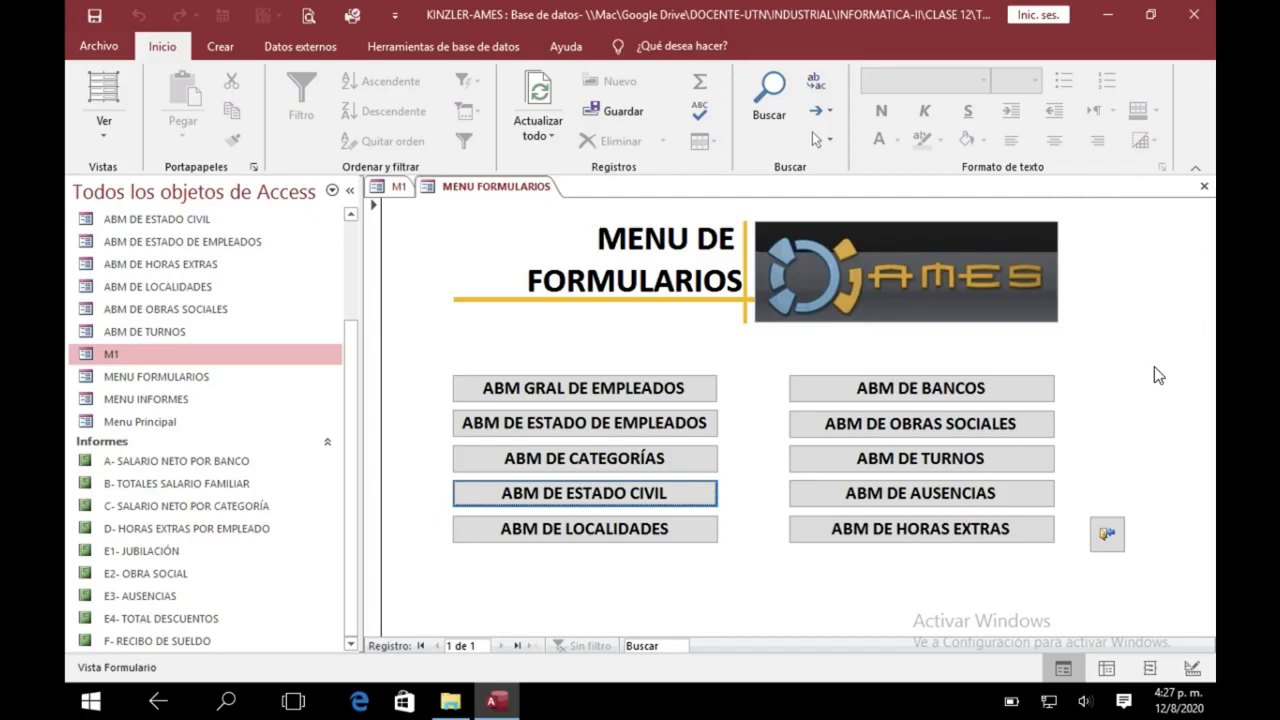
left_click(1205, 187)
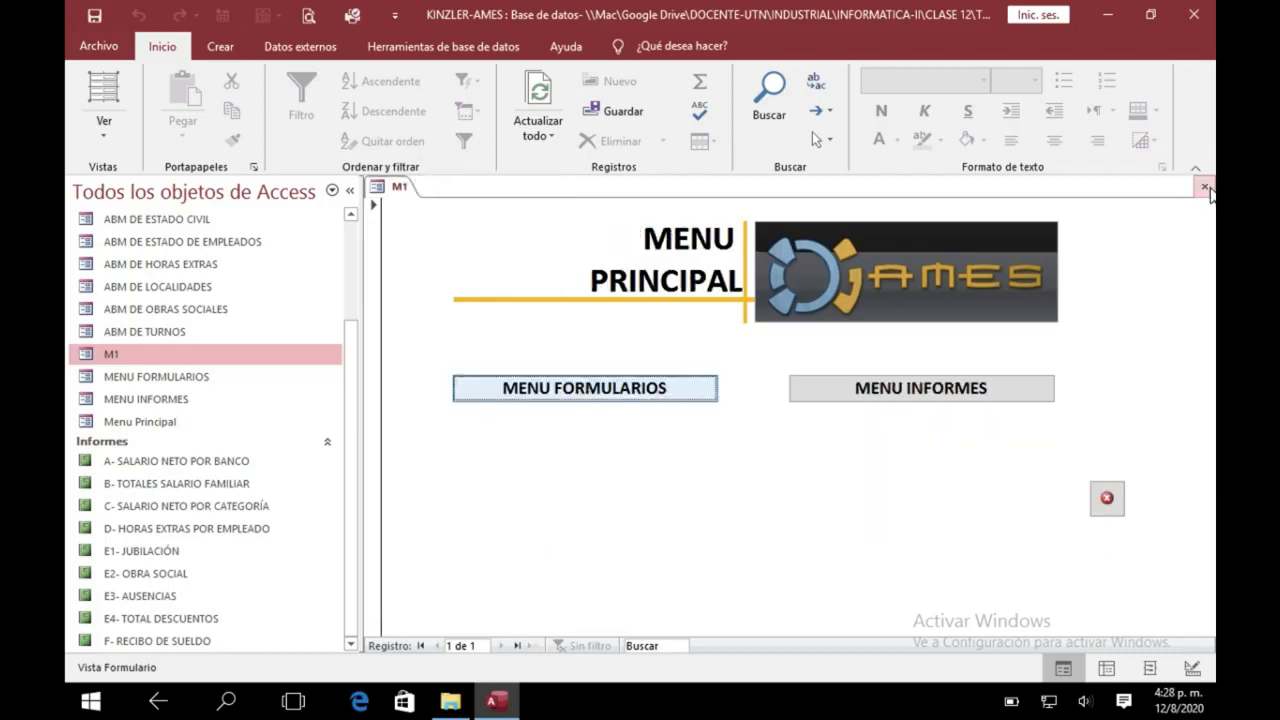
left_click(1205, 187)
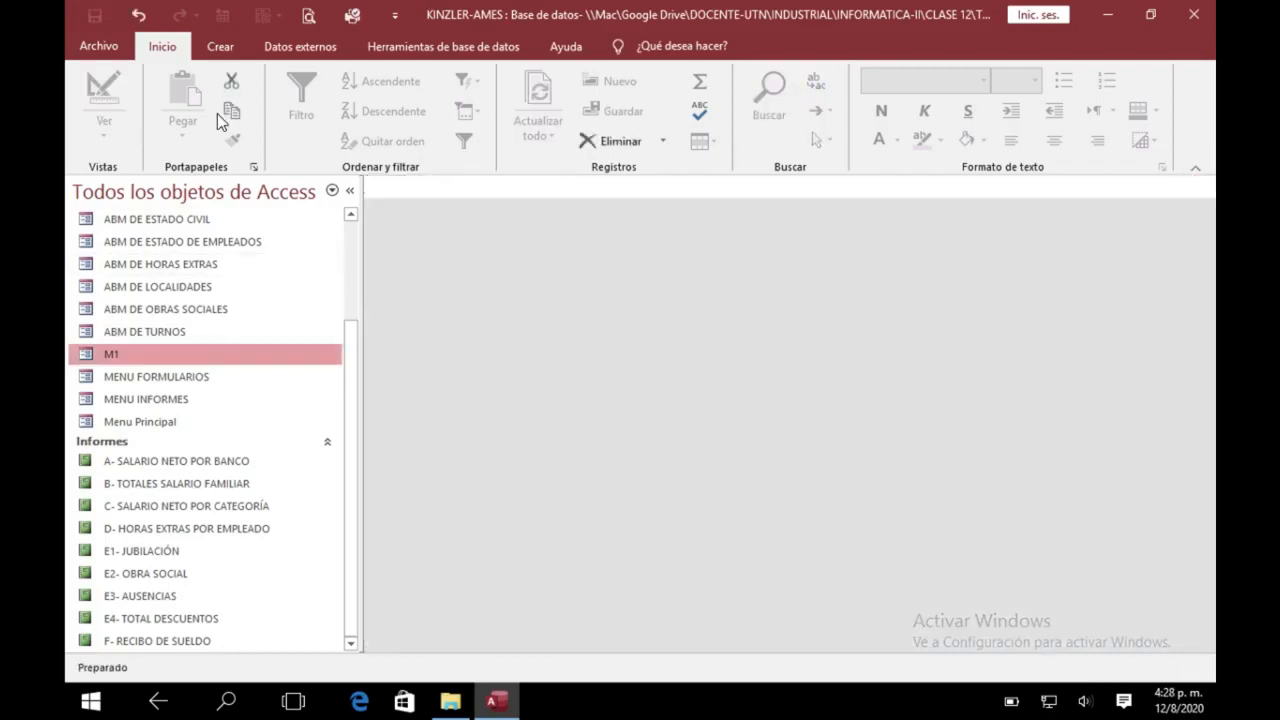
- Set M1 as the form shown at startup in the current database options and accept the change
left_click(99, 47)
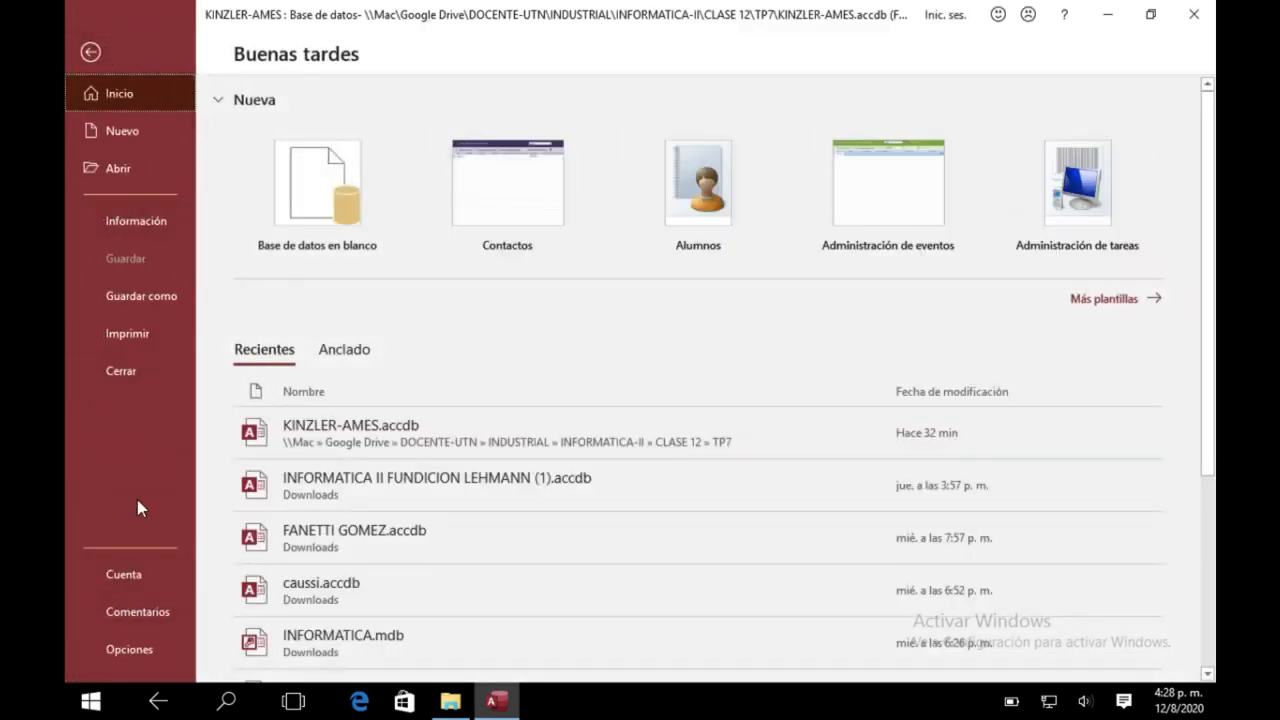
left_click(125, 650)
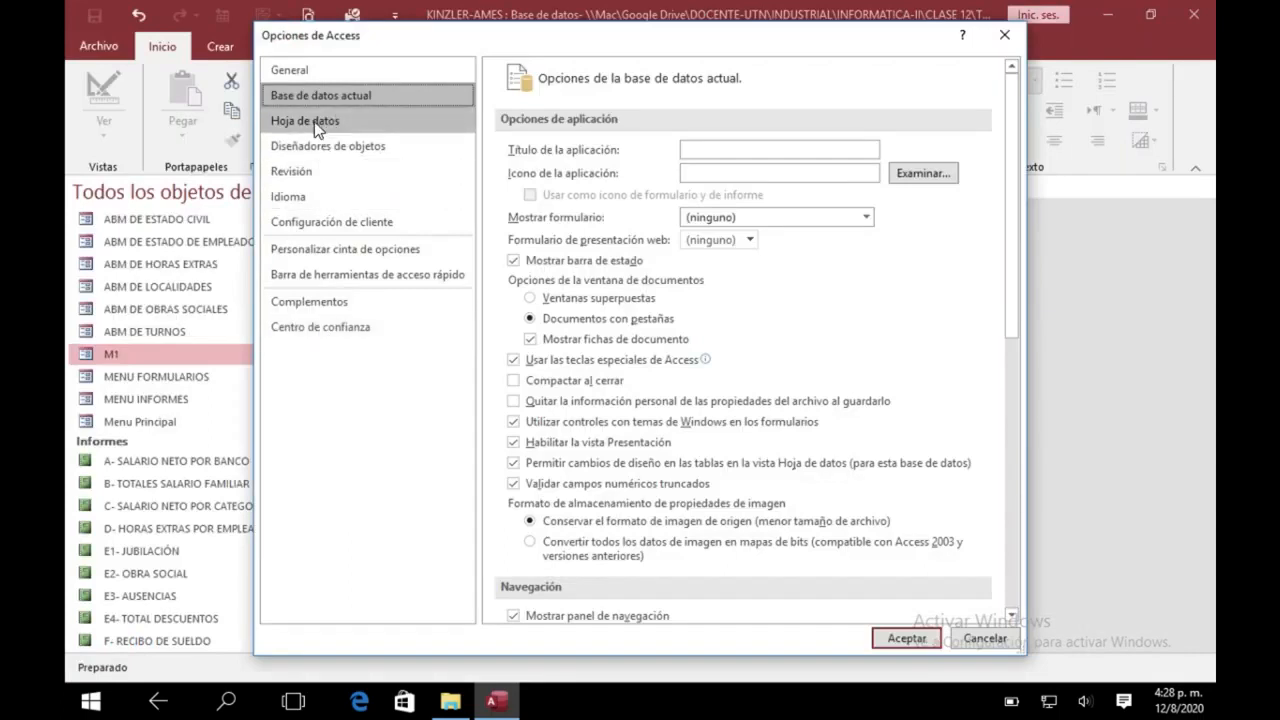
left_click(306, 74)
left_click(304, 94)
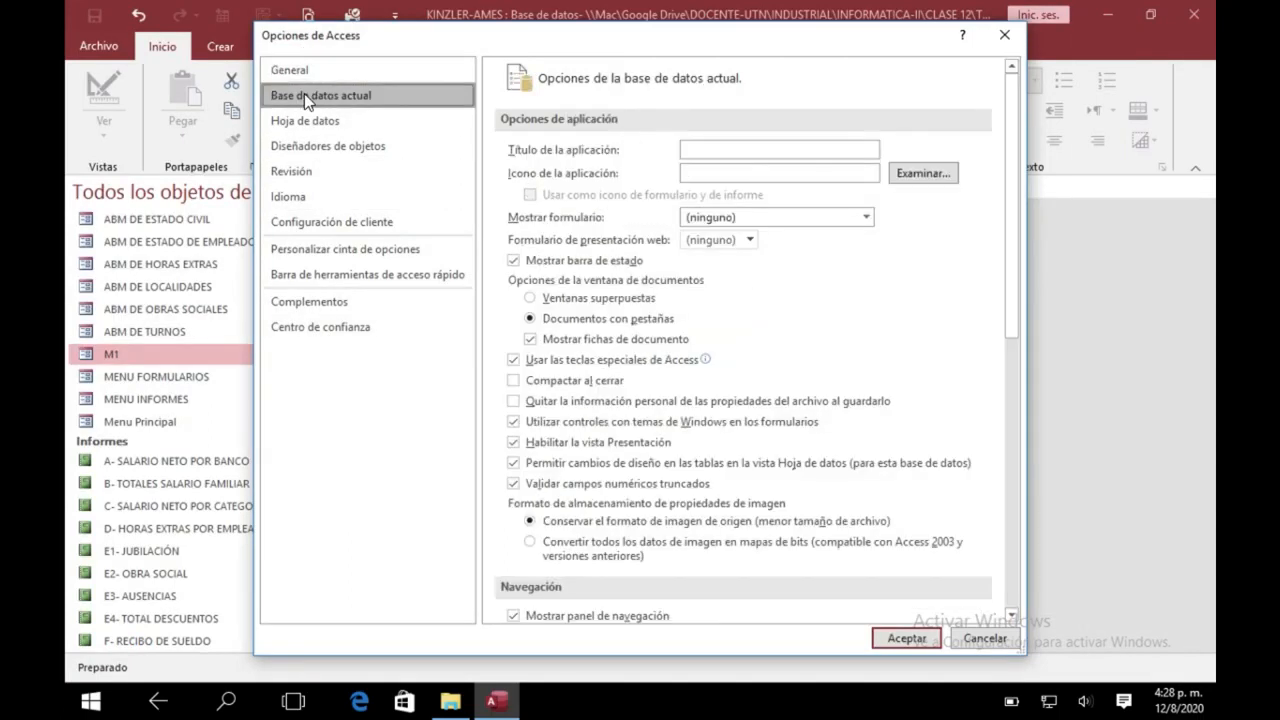
left_click(867, 220)
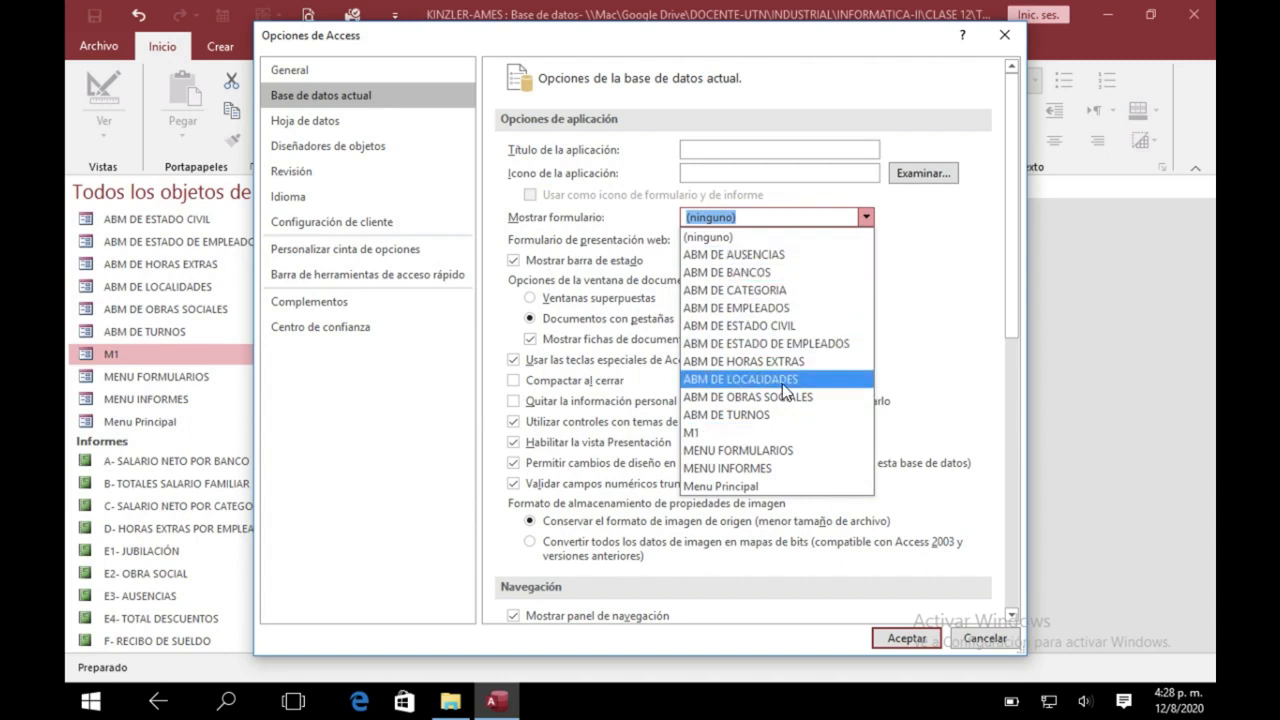
left_click(716, 438)
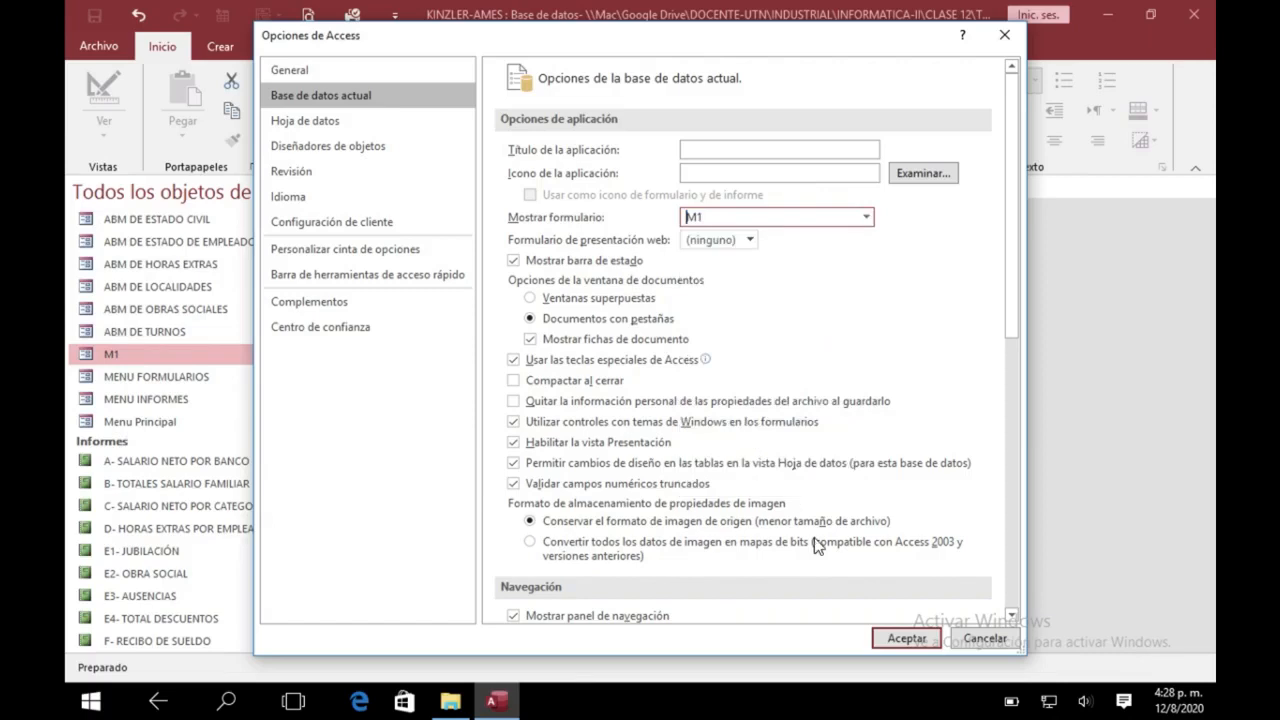
left_click(900, 638)
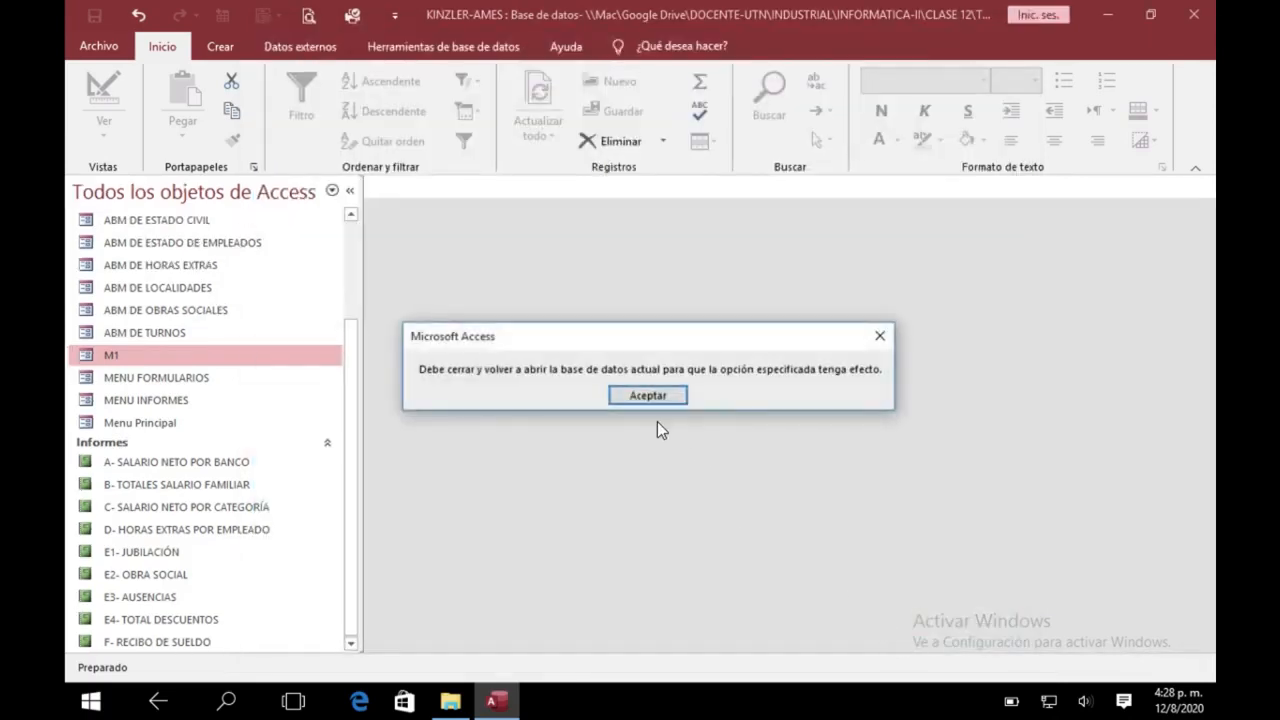
left_click(648, 396)
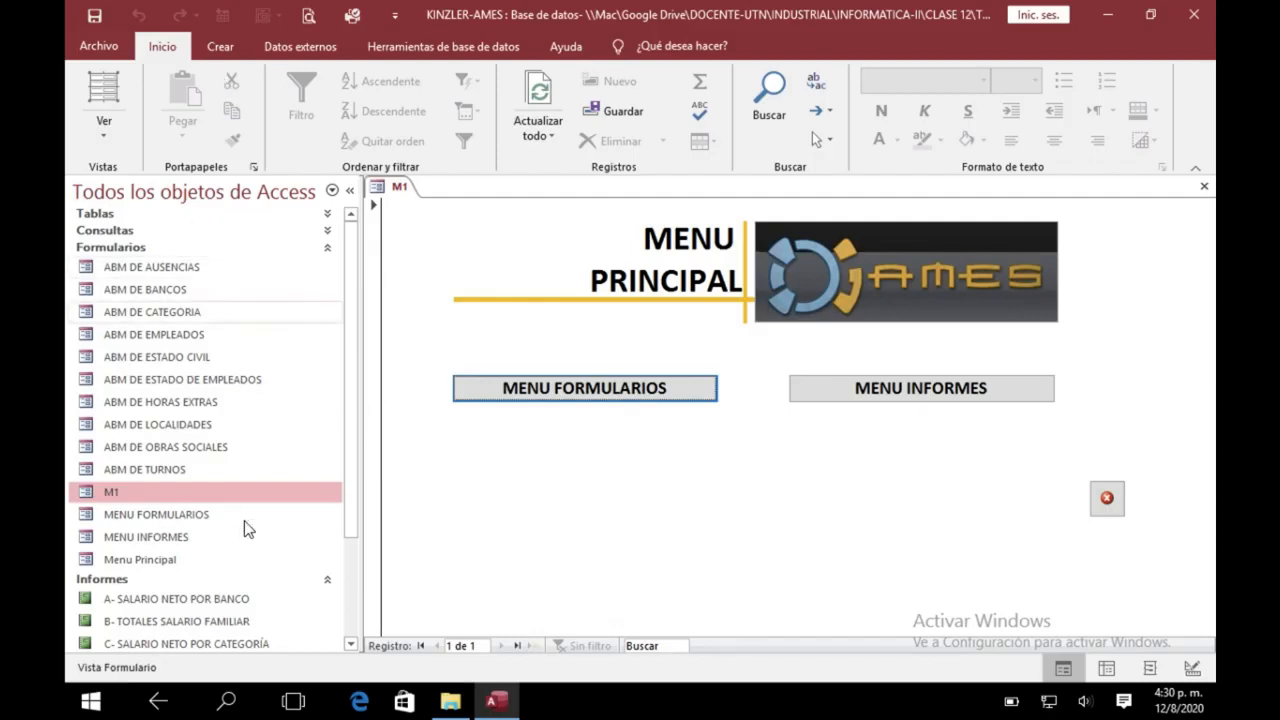
- Disable Mostrar panel de navegación in the current database options, keeping unrestricted menus allowed, and accept the change
left_click(100, 47)
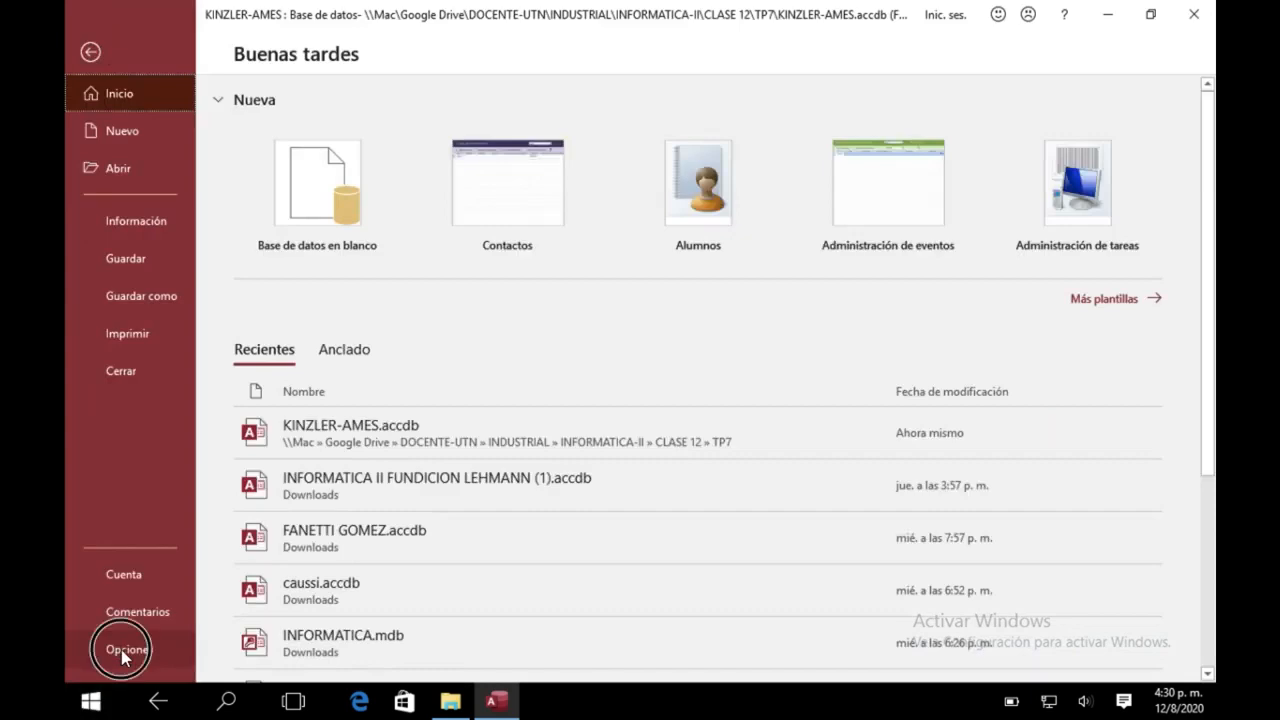
left_click(121, 649)
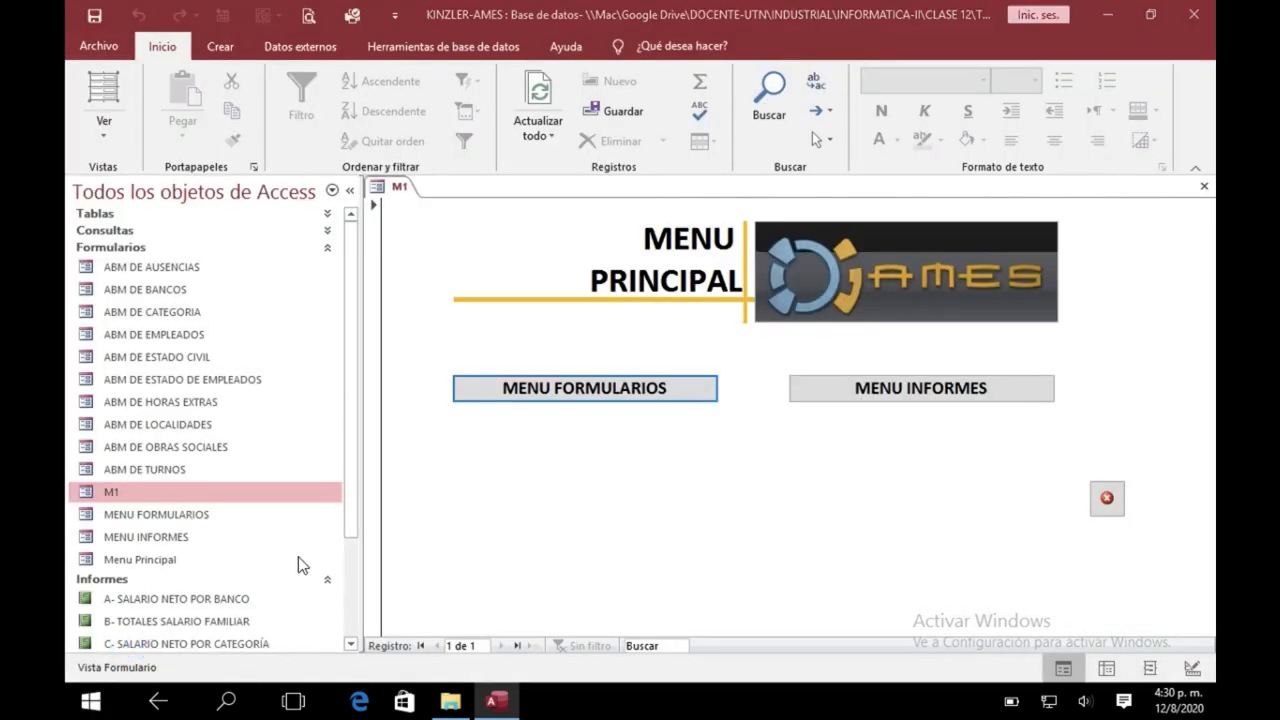
left_click(315, 100)
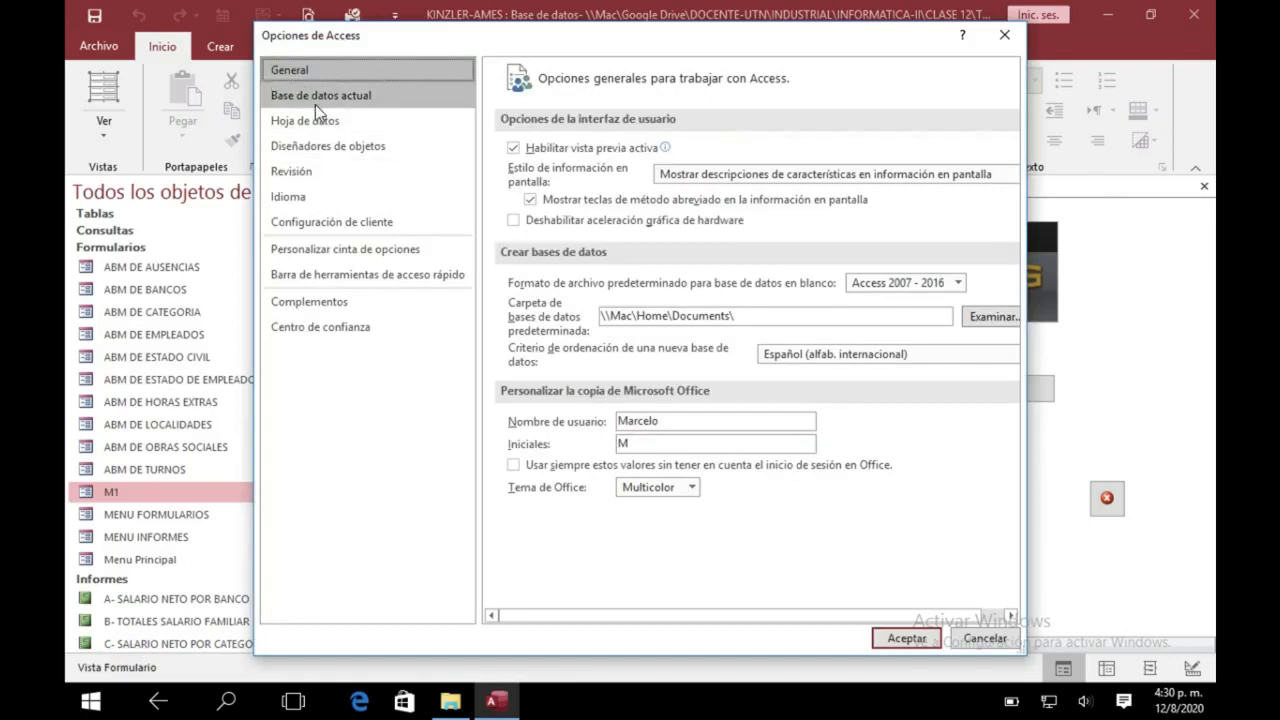
scroll(684, 317, "down", 3)
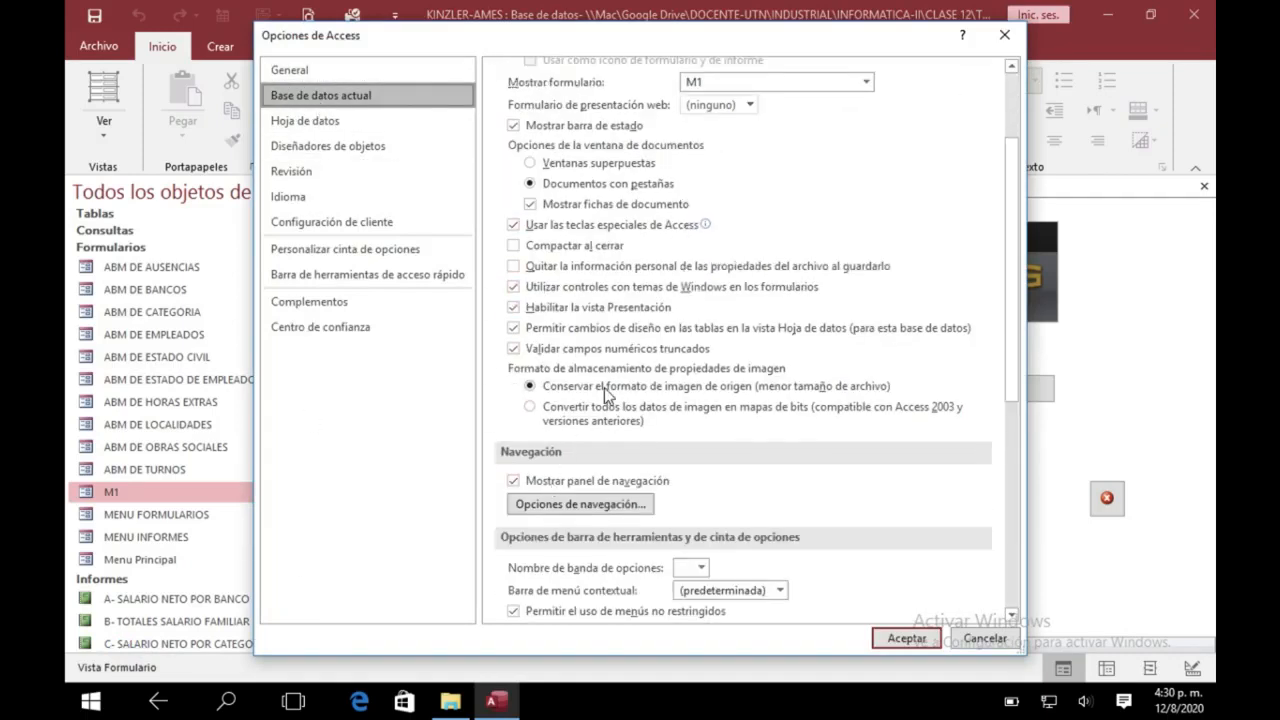
left_click(514, 482)
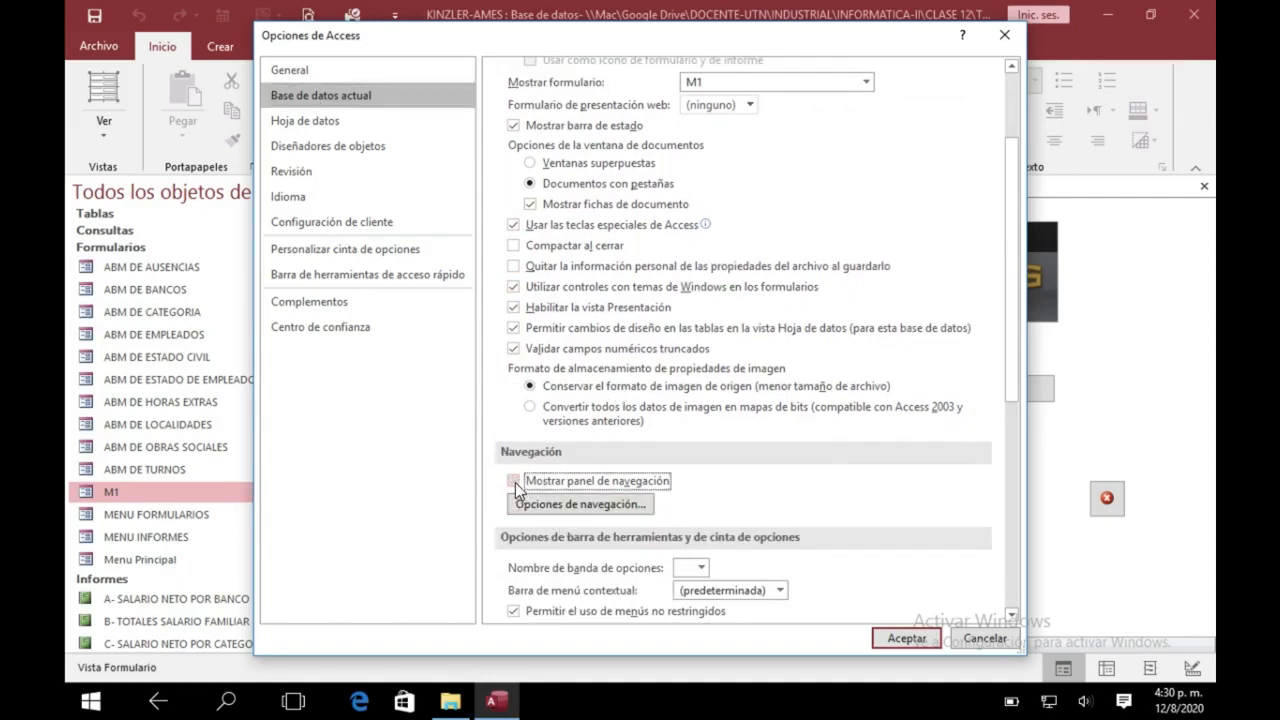
scroll(665, 477, "down", 1)
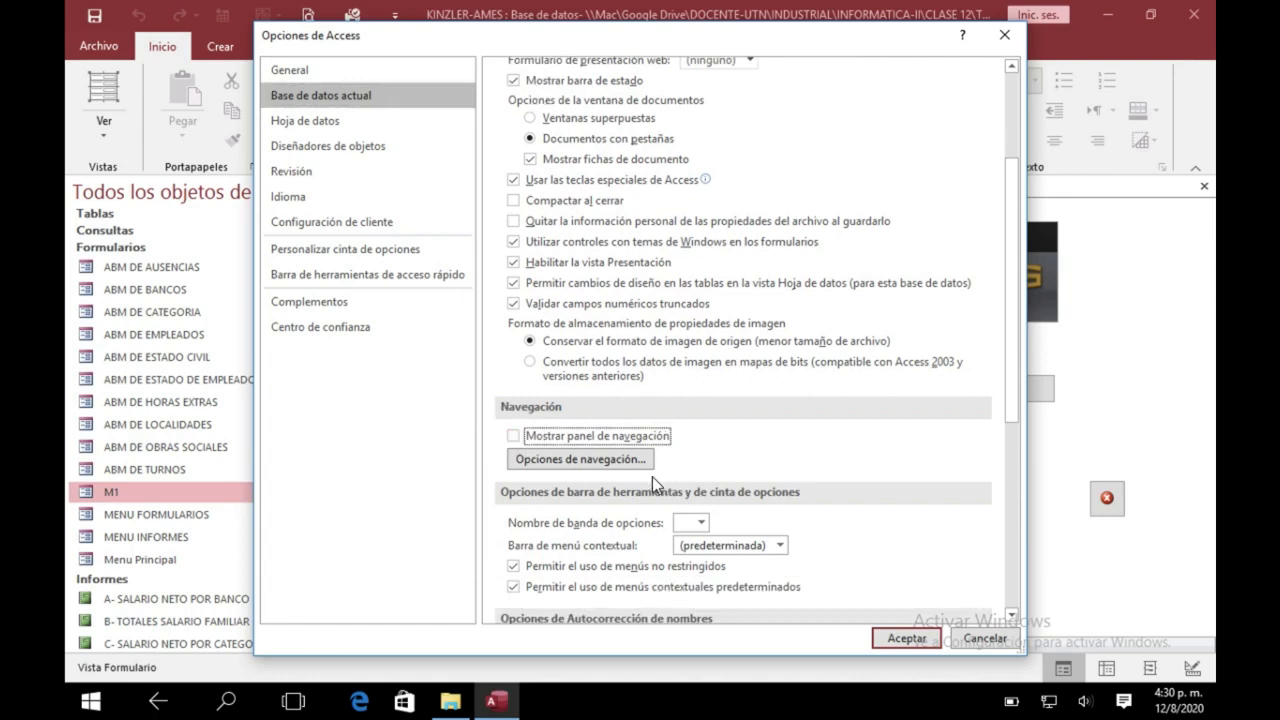
scroll(651, 476, "down", 2)
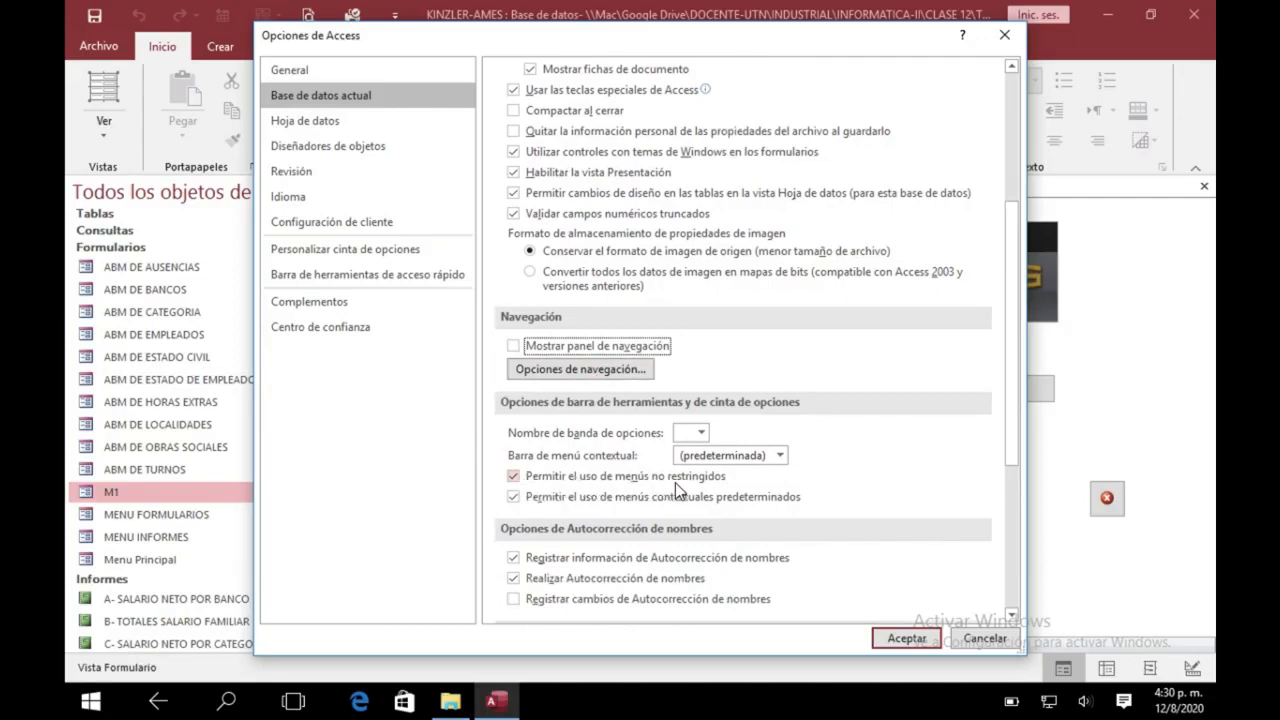
left_click(515, 477)
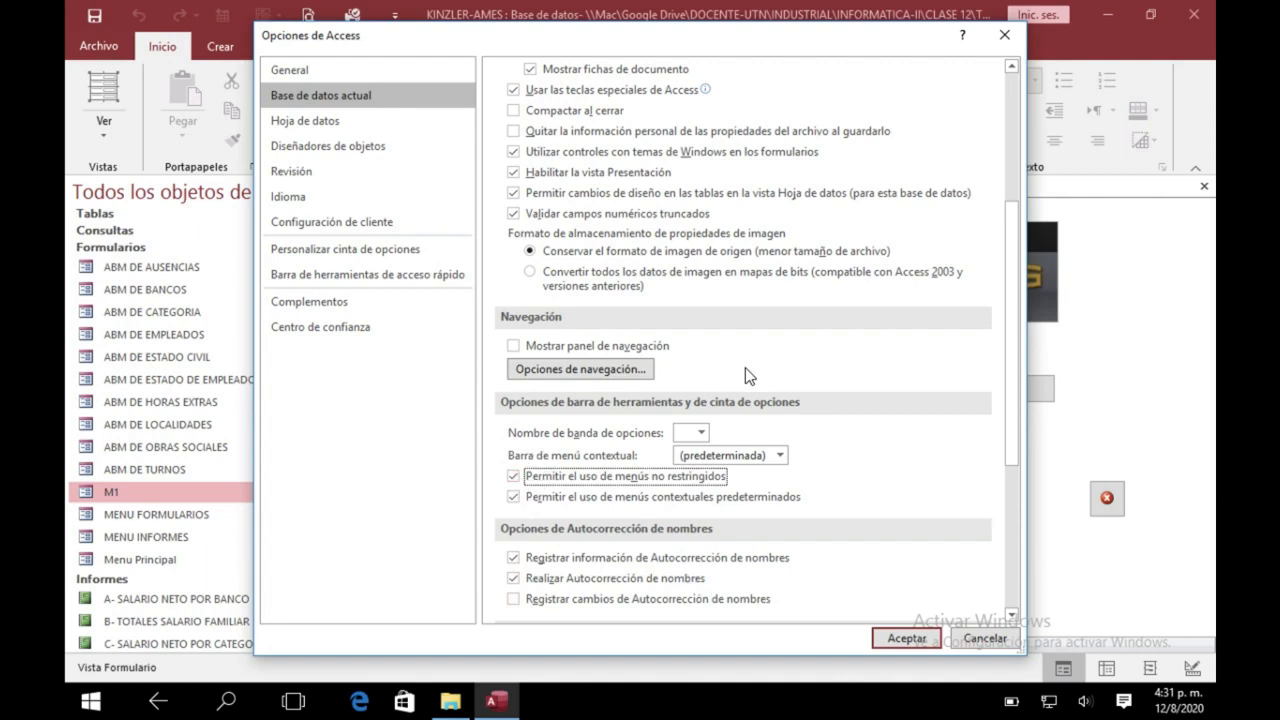
scroll(722, 362, "up", 5)
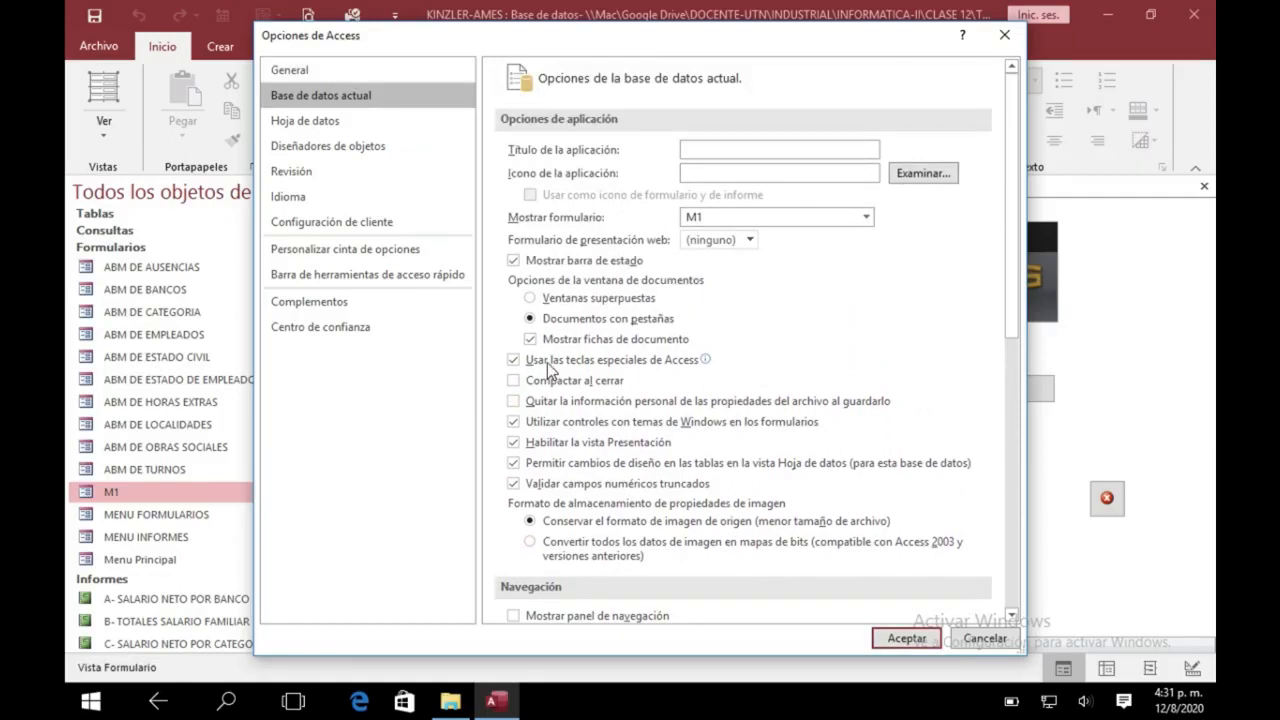
left_click(906, 638)
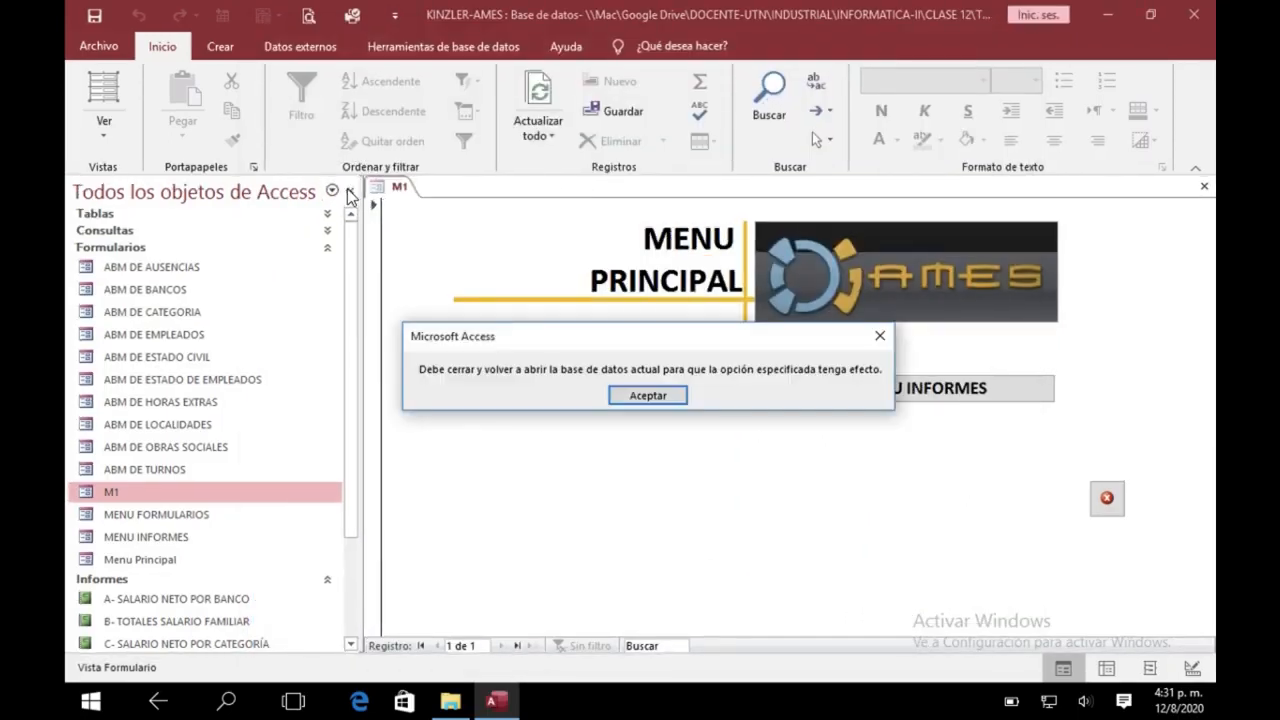
left_click(632, 398)
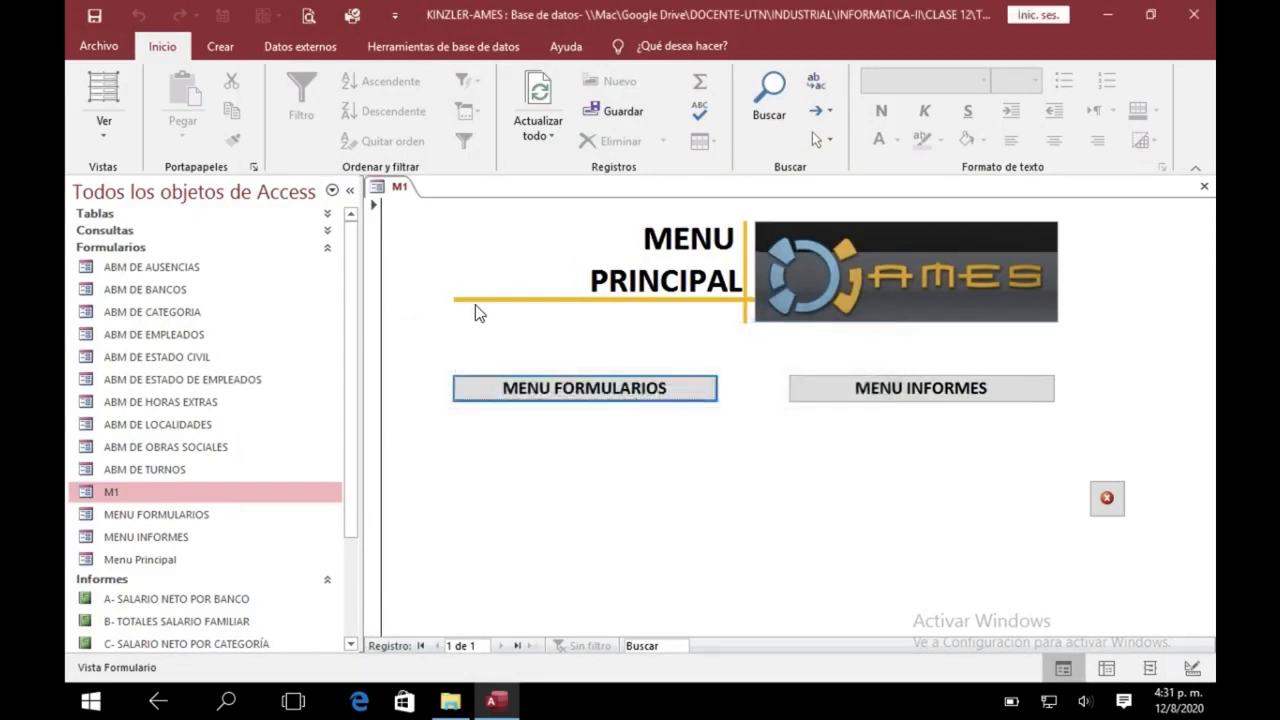
- Collapse the navigation pane and the ribbon to preview M1 with more space, and expand the navigation pane again
left_click(352, 192)
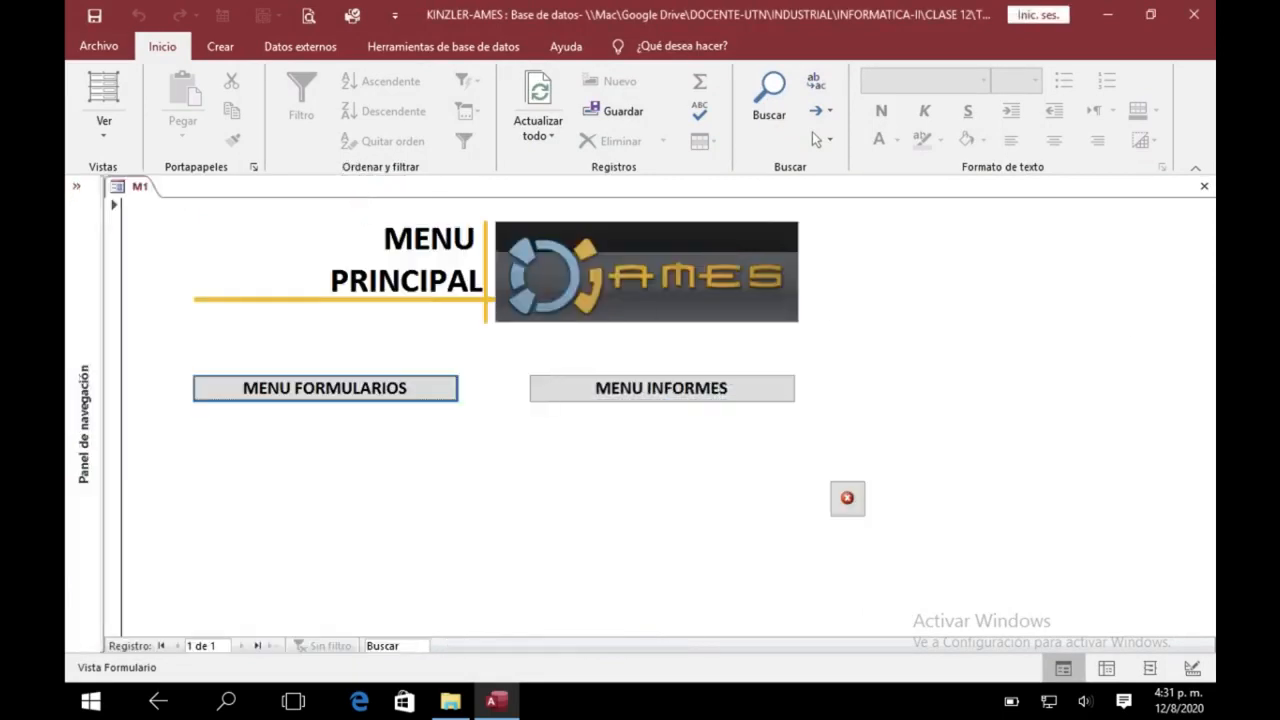
left_click(1196, 170)
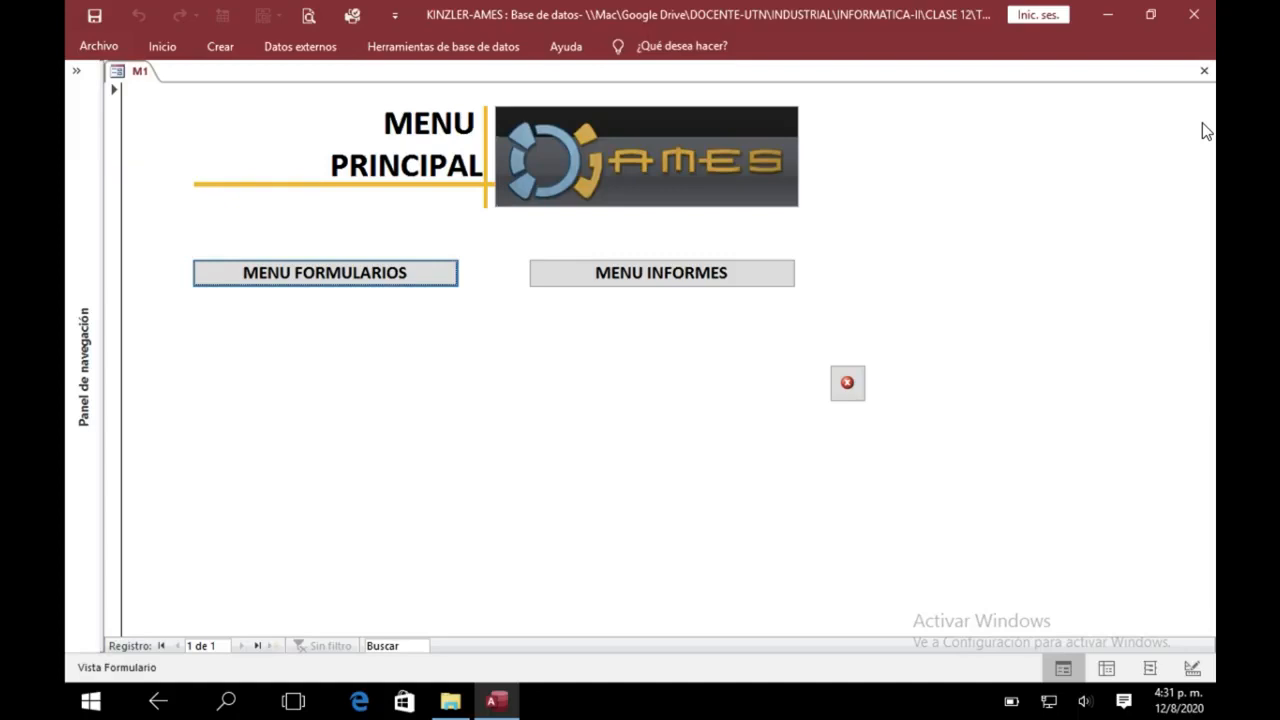
left_click(76, 71)
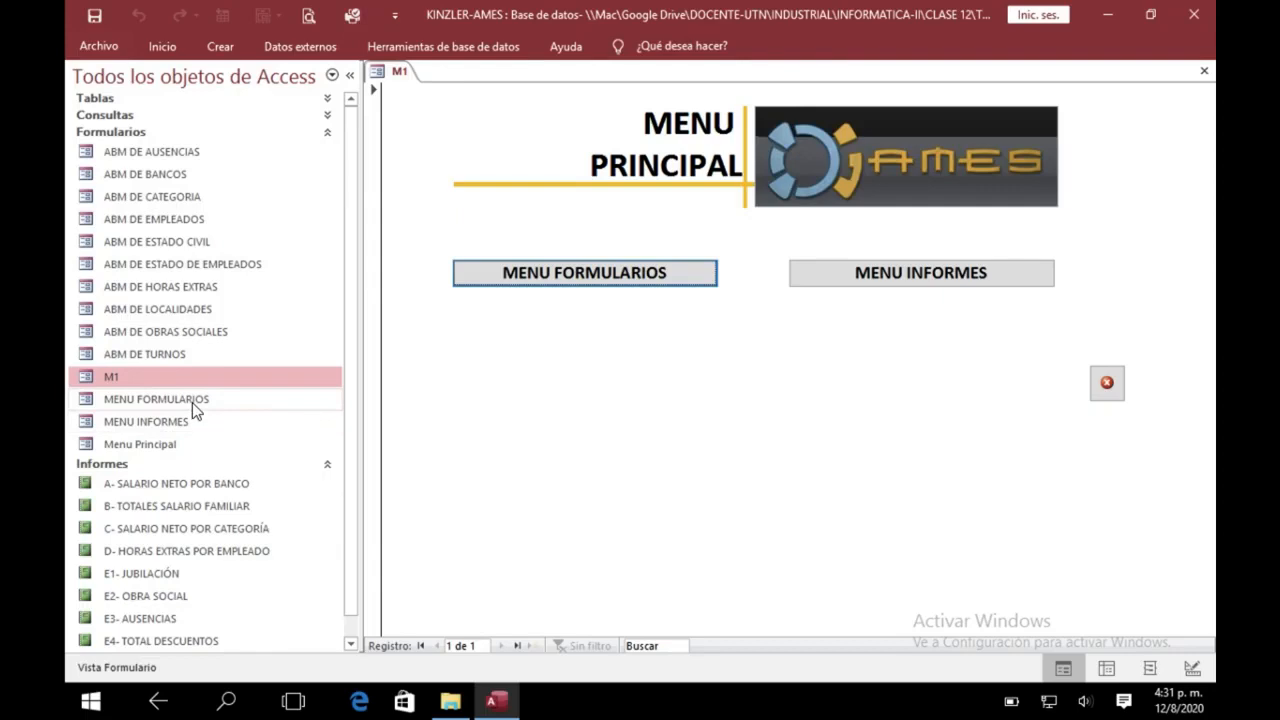
- Open the Menu Principal form in Design view and keep the ribbon with the design tools permanently expanded
left_click(166, 445)
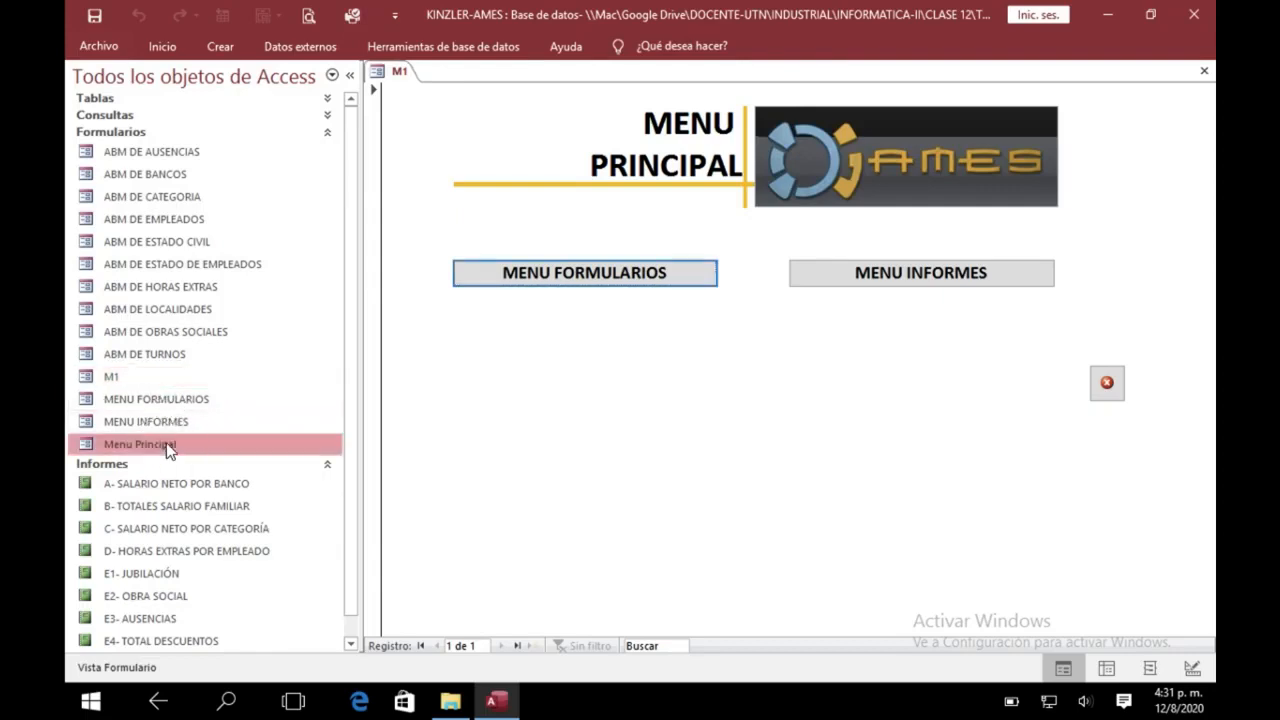
right_click(166, 444)
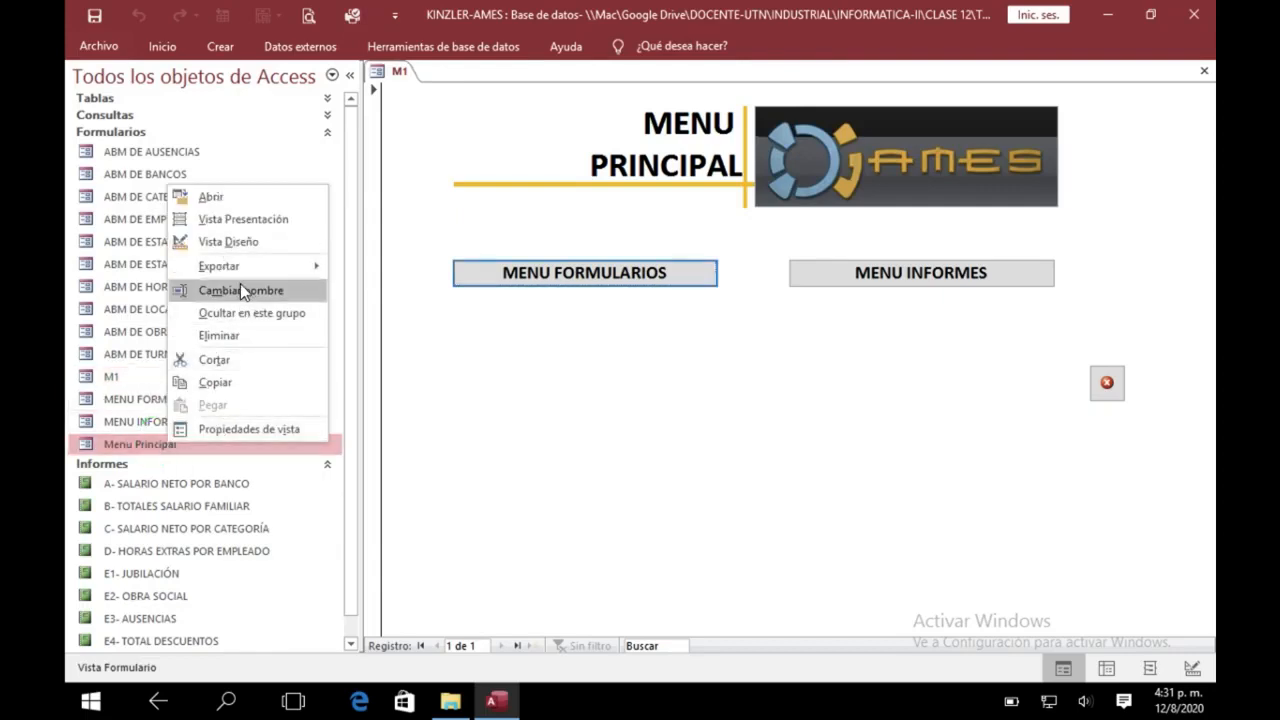
left_click(243, 242)
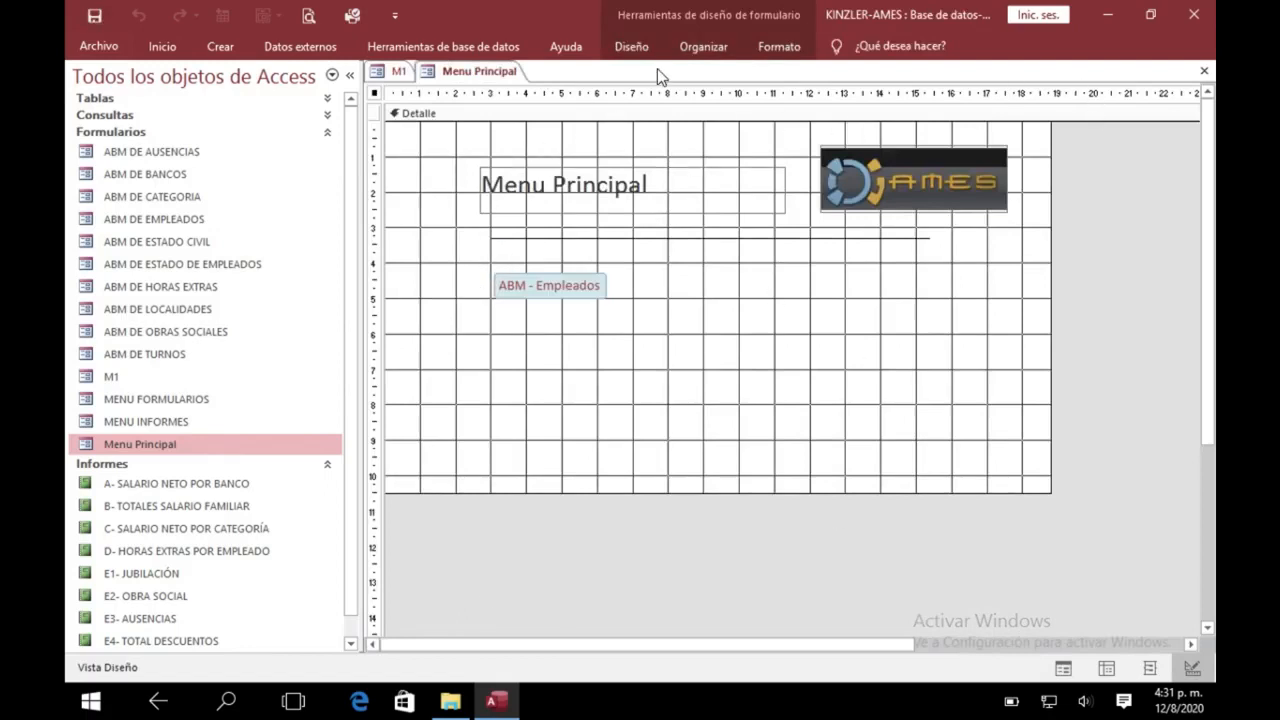
left_click(627, 47)
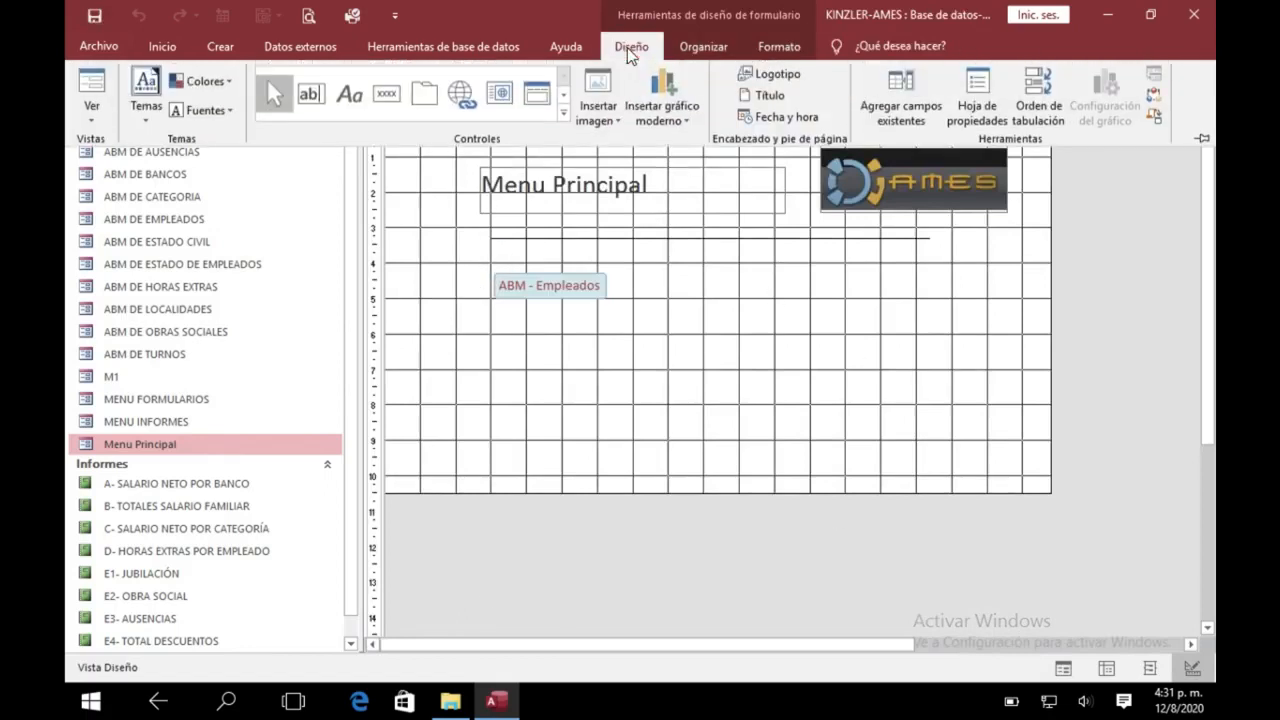
left_click(1200, 137)
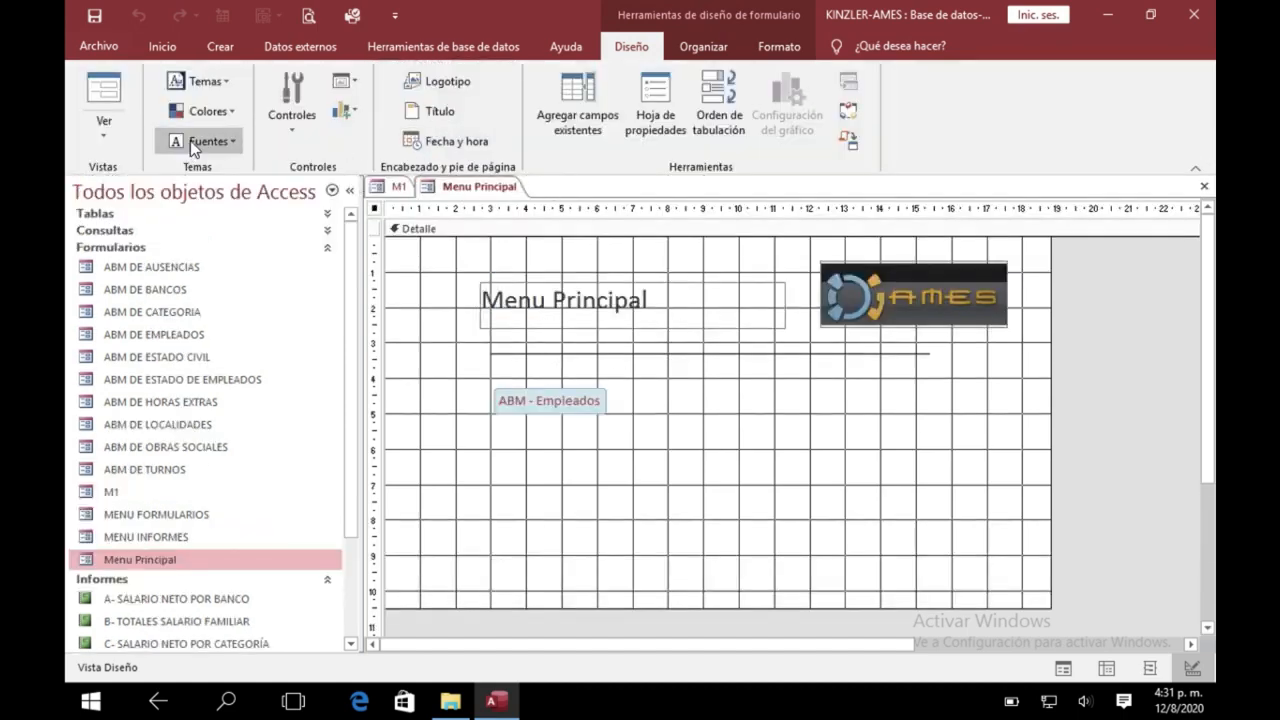
- Place a command button below and beside ABM - Empleados and assign it the Aplicación action Salir de la aplicación
left_click(291, 124)
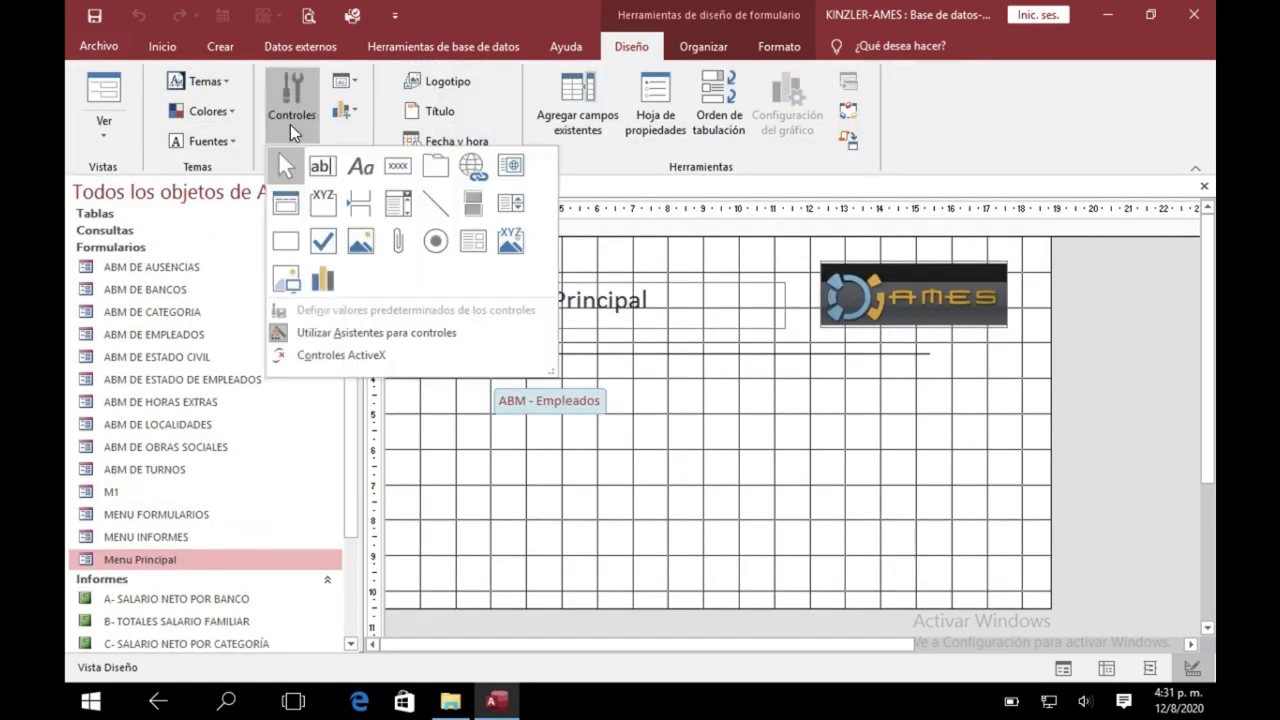
left_click(398, 168)
left_click_drag(728, 533, 766, 563)
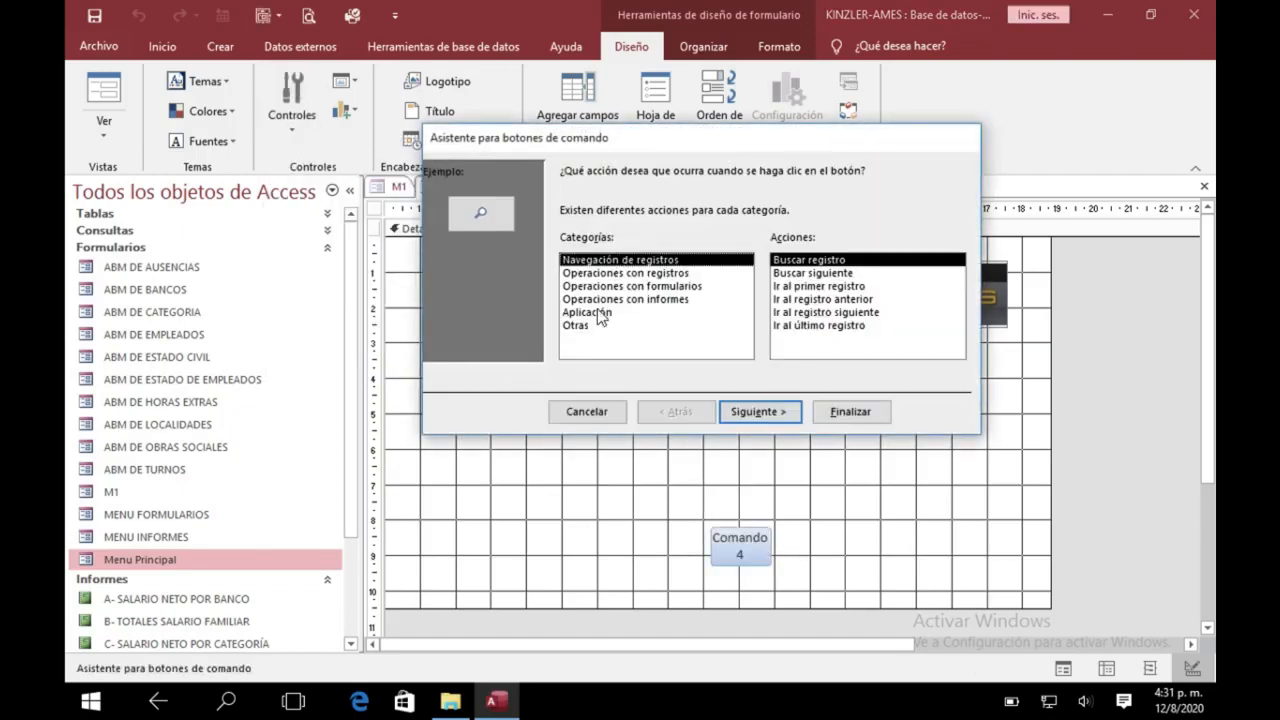
left_click(578, 326)
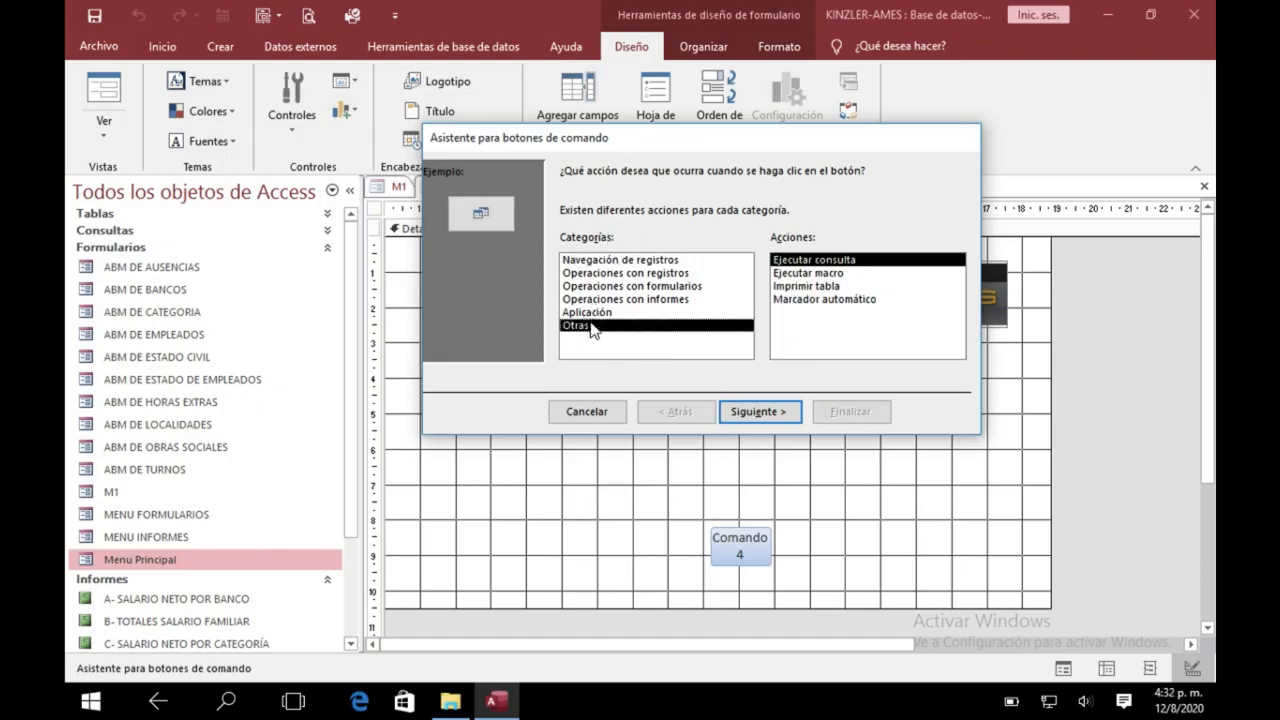
left_click(591, 314)
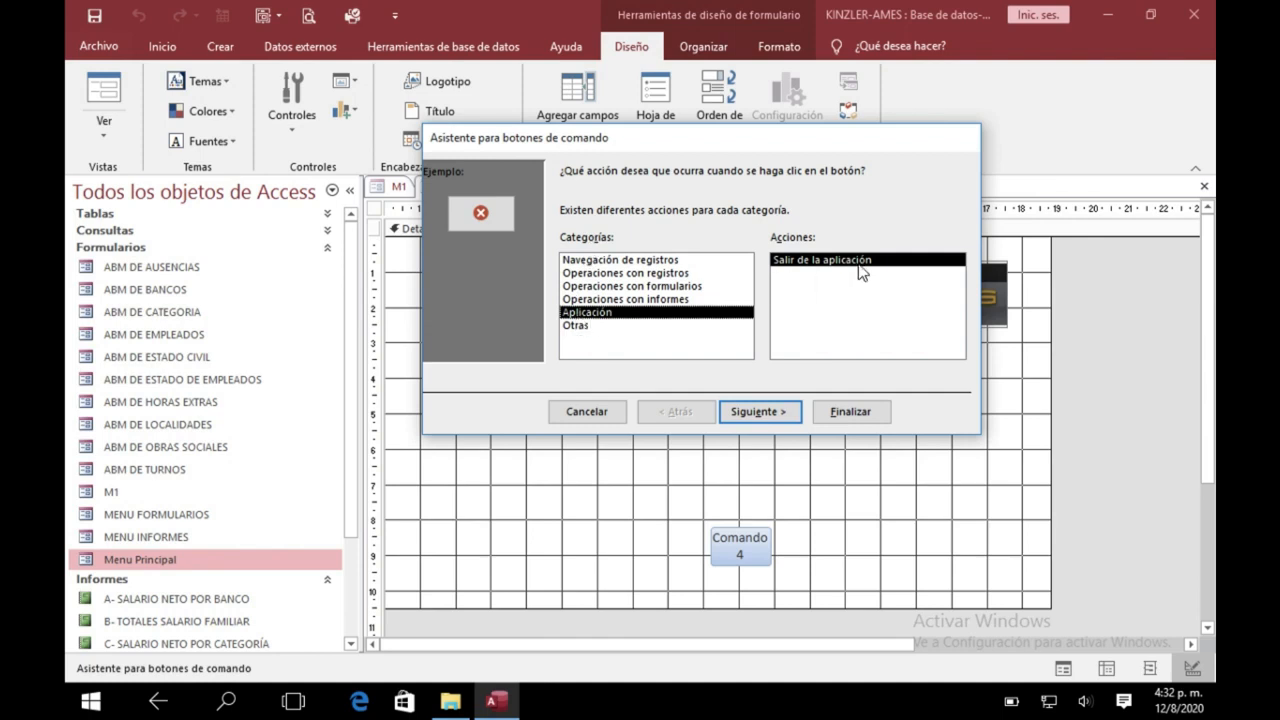
left_click(763, 418)
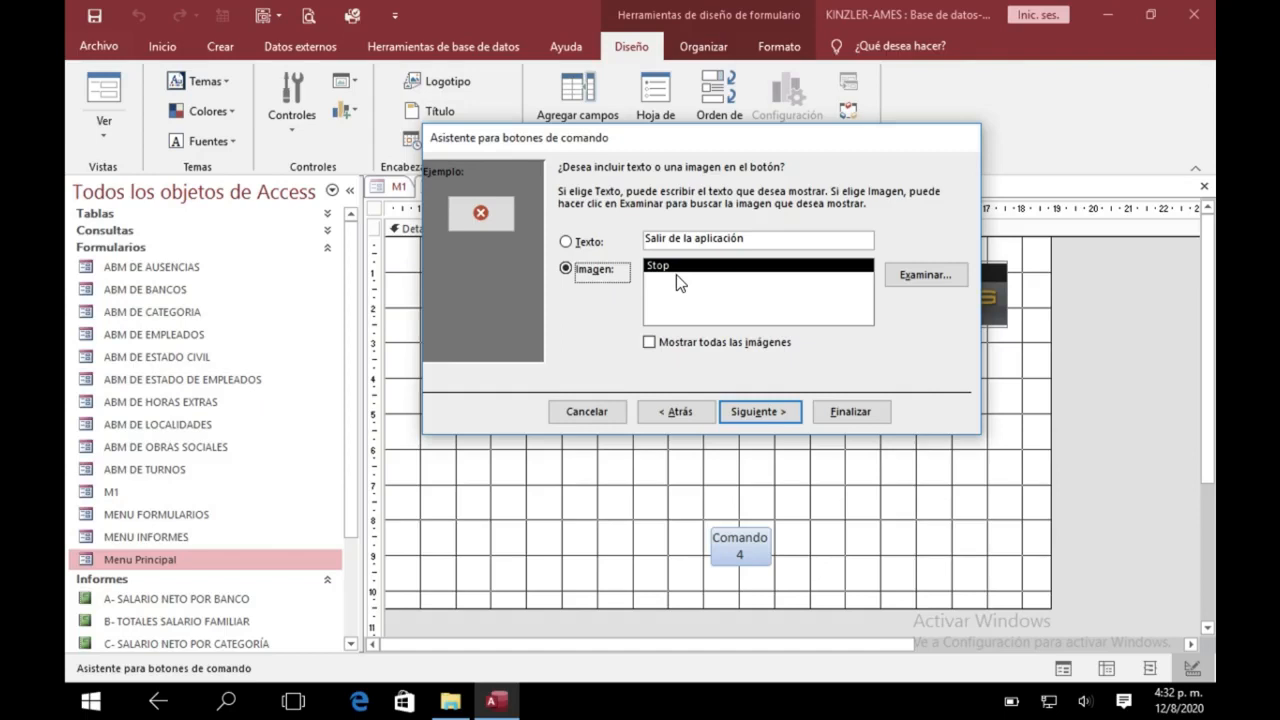
- Give the exit button the Stop image, finish the wizard with the default name, and move the button slightly up and left
left_click(578, 246)
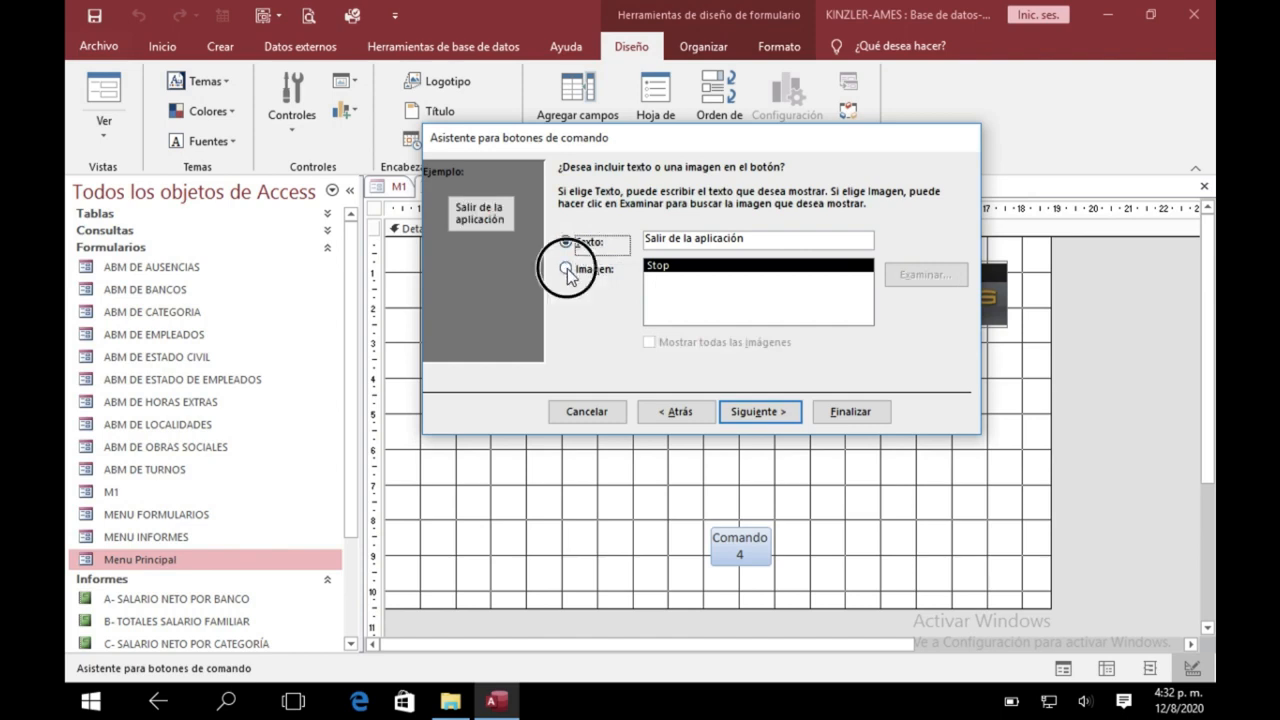
left_click(567, 270)
left_click(737, 409)
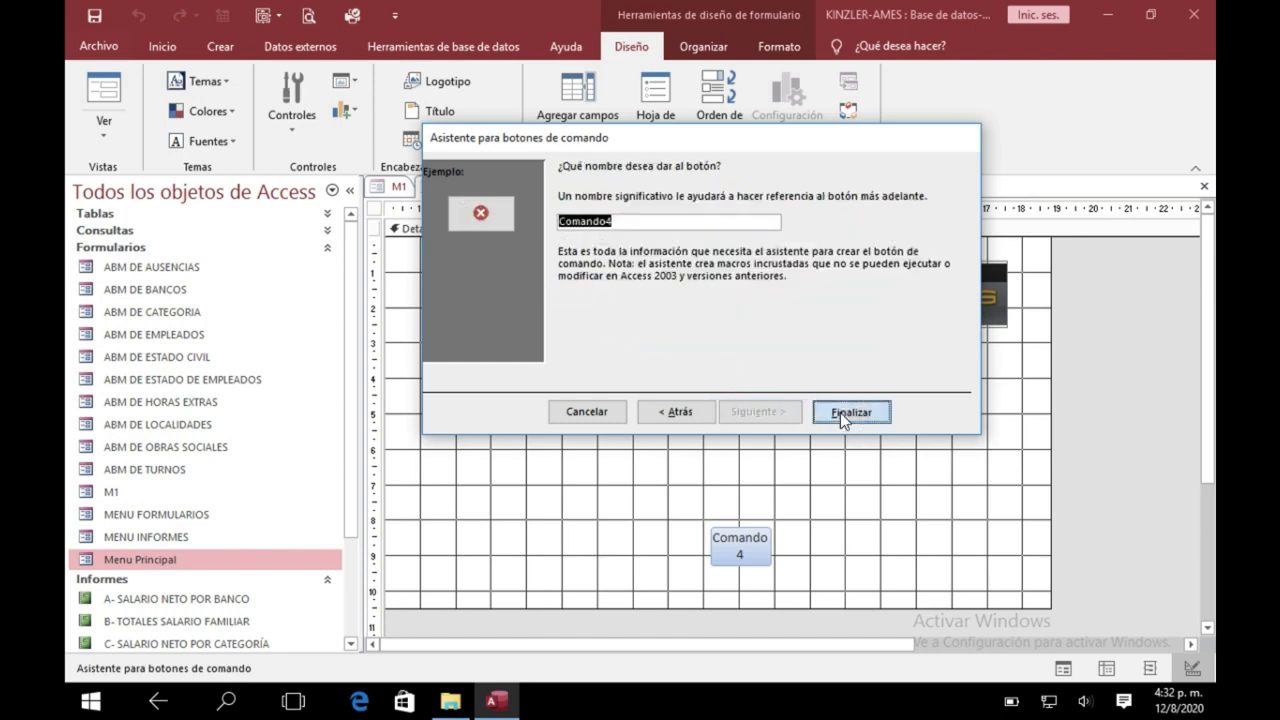
left_click(840, 412)
left_click_drag(729, 533, 700, 518)
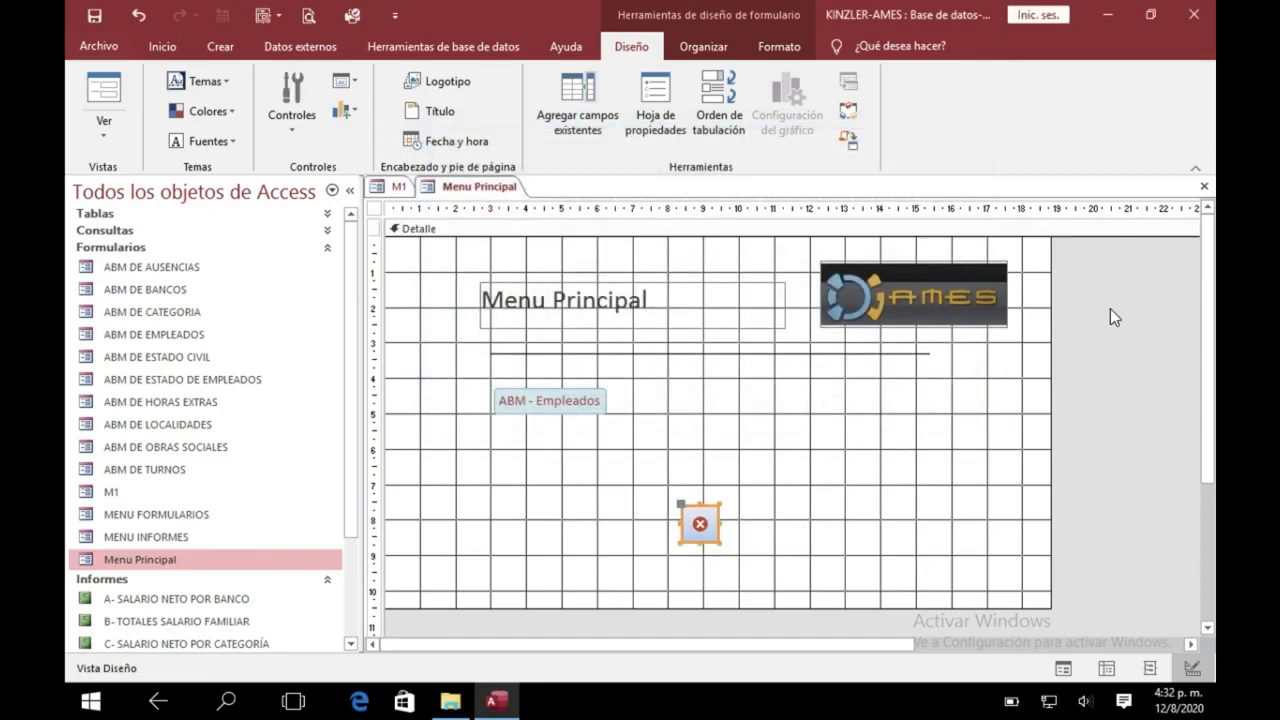
- Close Menu Principal, saving its design changes, close M1, and reopen Menu Principal in Form view to check the exit button
left_click(1204, 186)
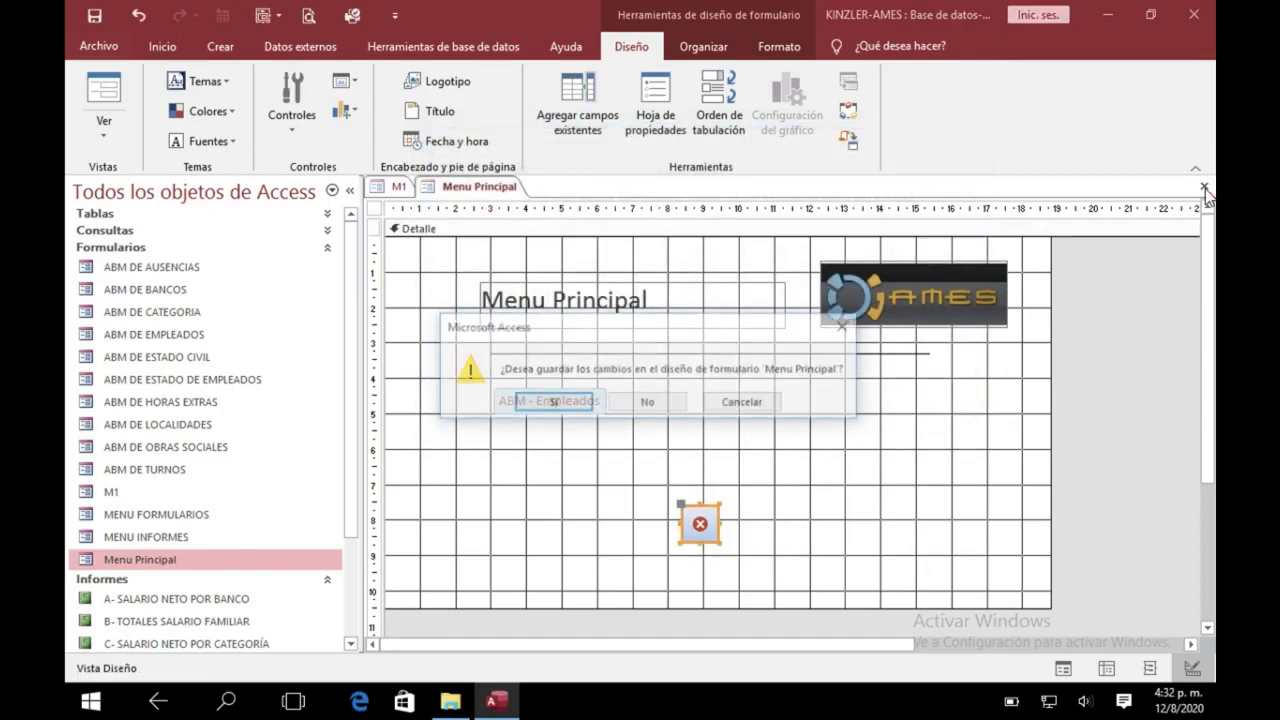
left_click(583, 403)
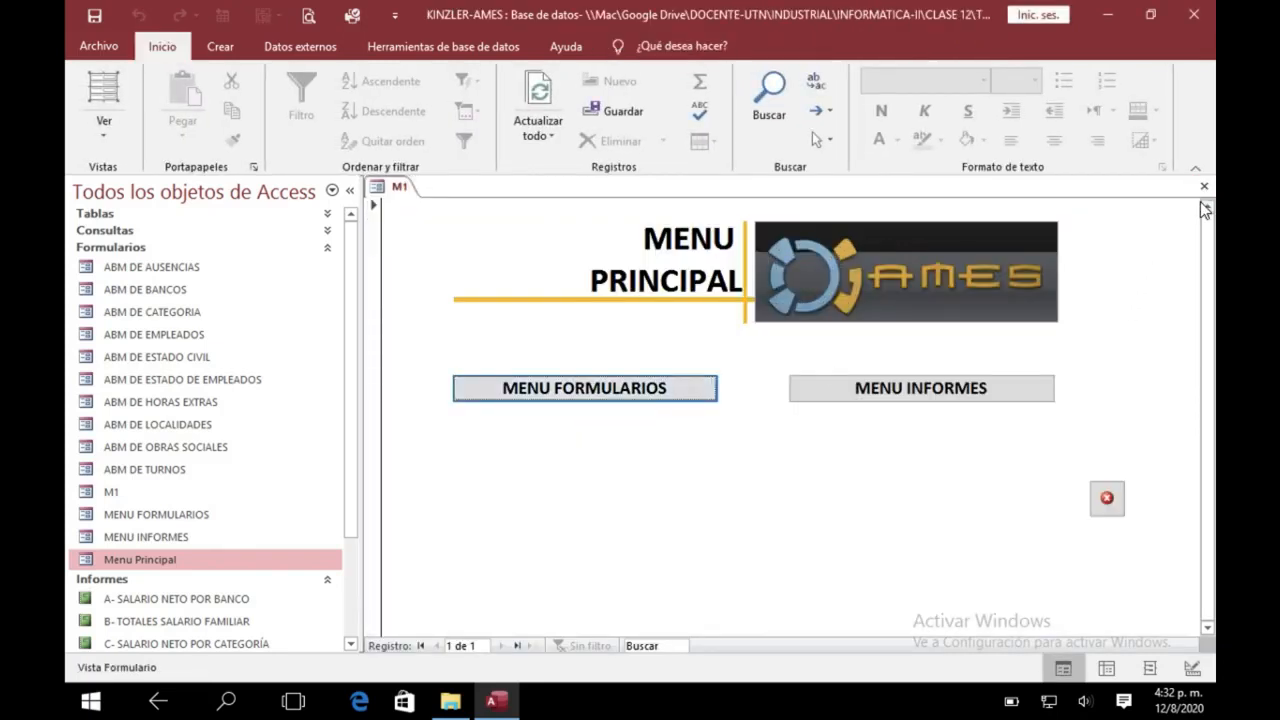
left_click(1204, 186)
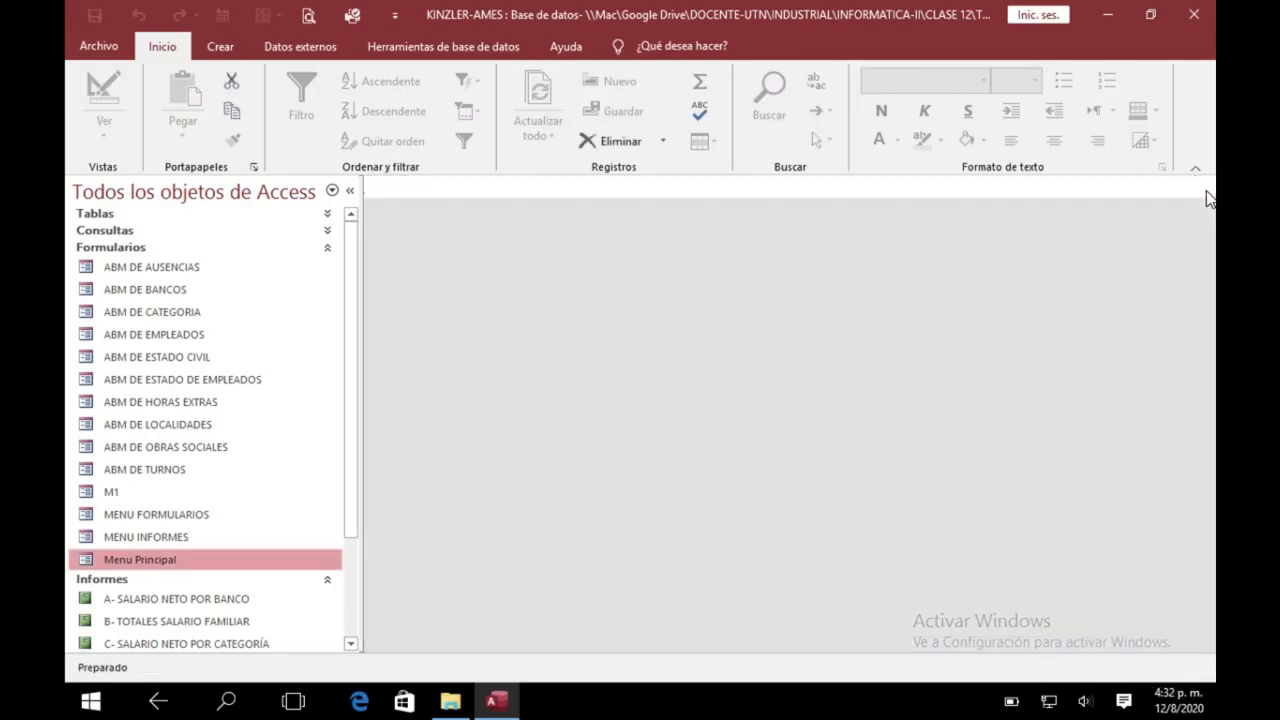
double_click(147, 562)
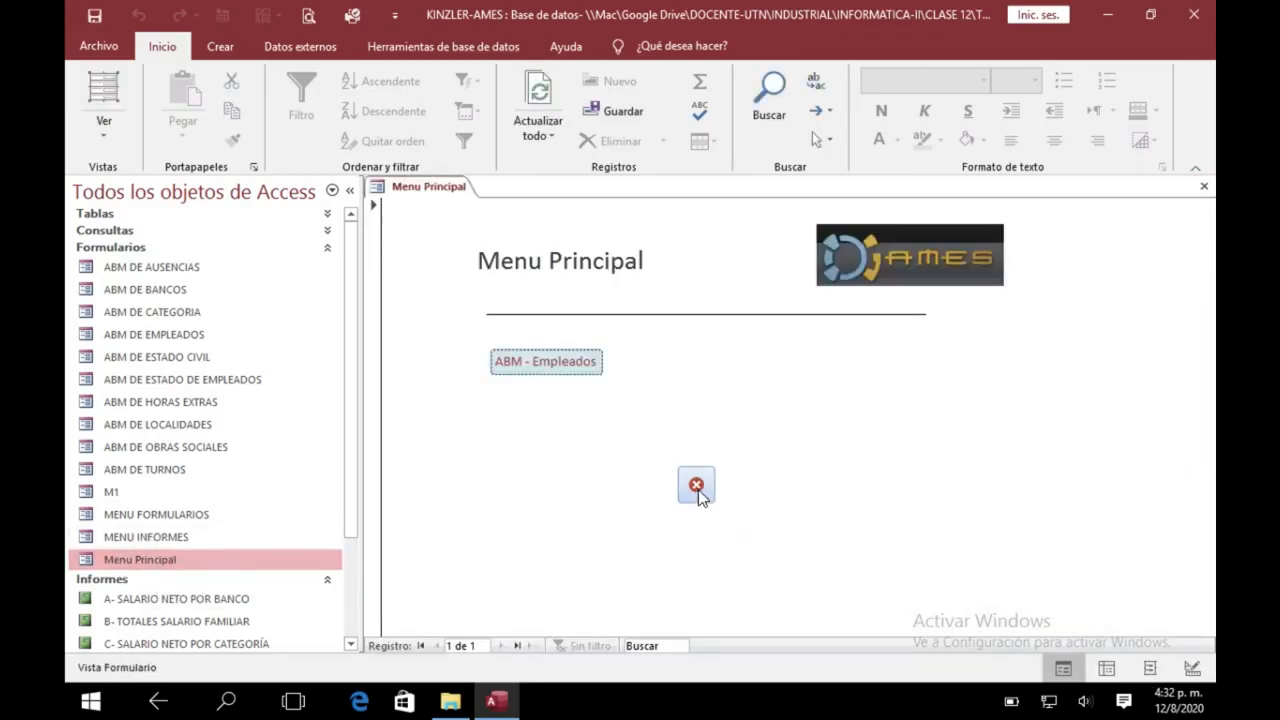